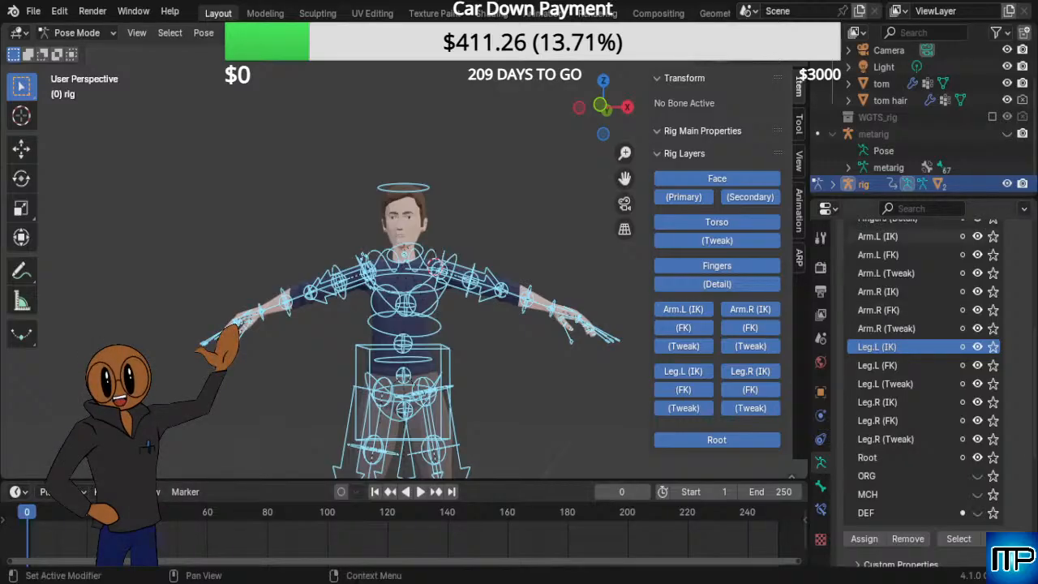
pyautogui.scroll(-3, 405, 325)
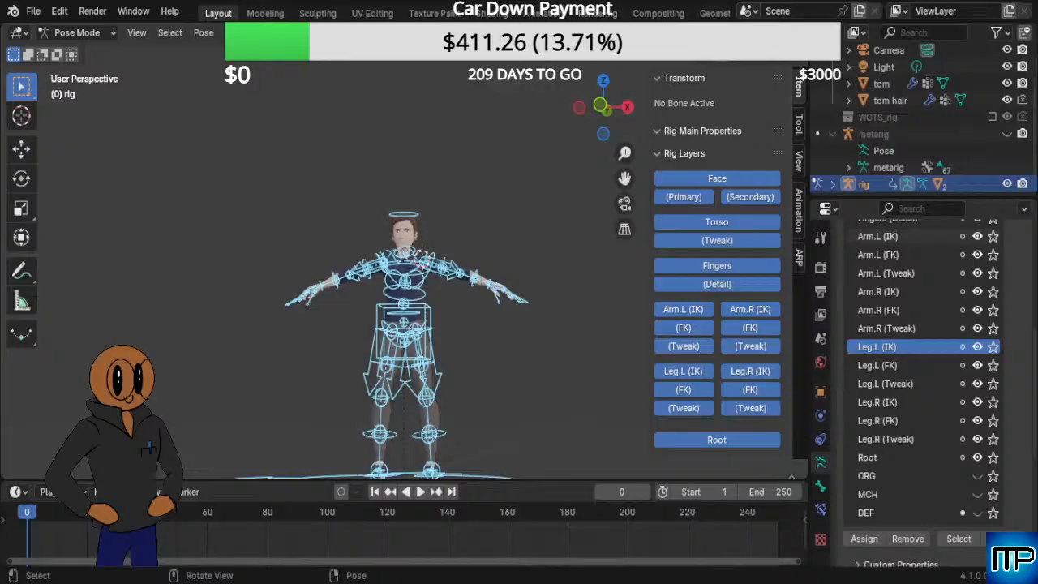
pyautogui.moveTo(478, 207); pyautogui.dragTo(518, 231, button='middle')
pyautogui.scroll(-6, 517, 232)
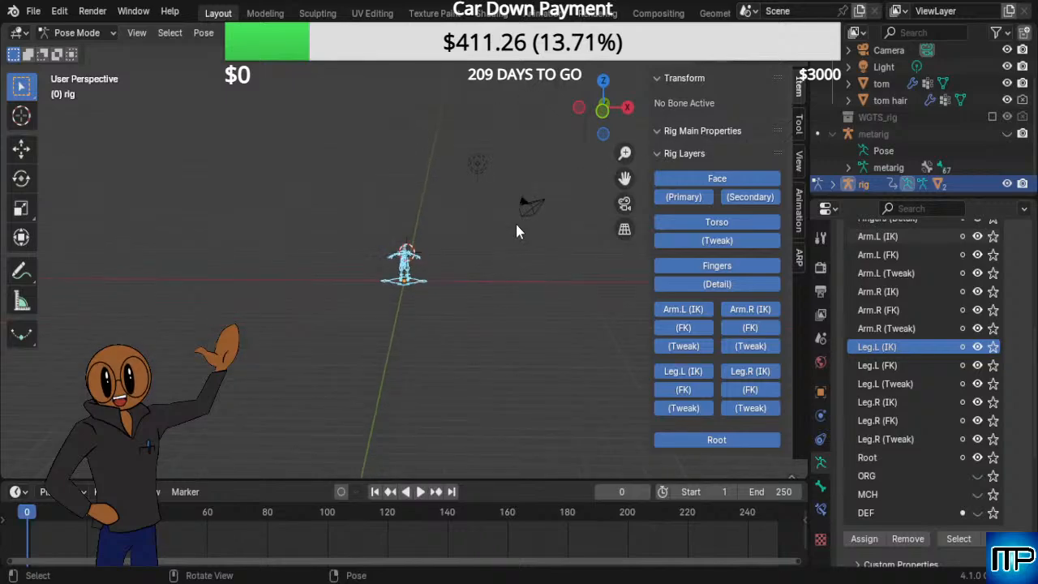
pyautogui.scroll(-5, 516, 232)
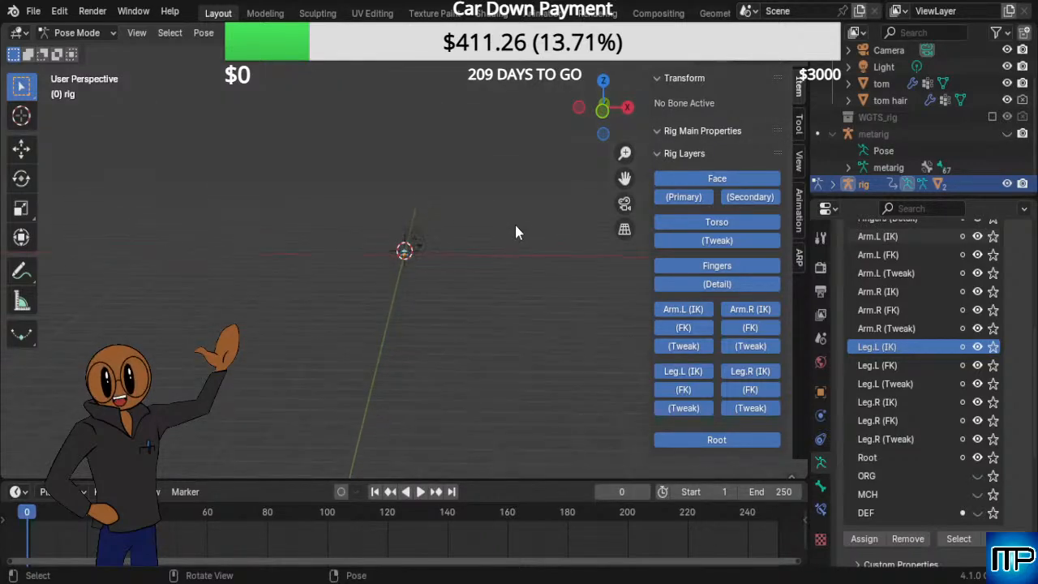
pyautogui.scroll(-3, 515, 232)
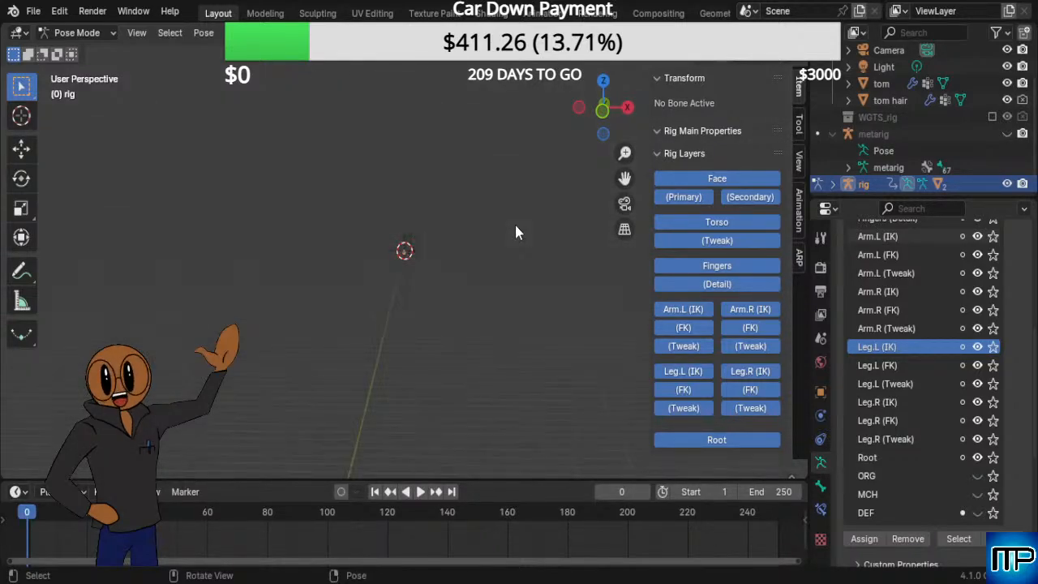
pyautogui.scroll(-1, 516, 232)
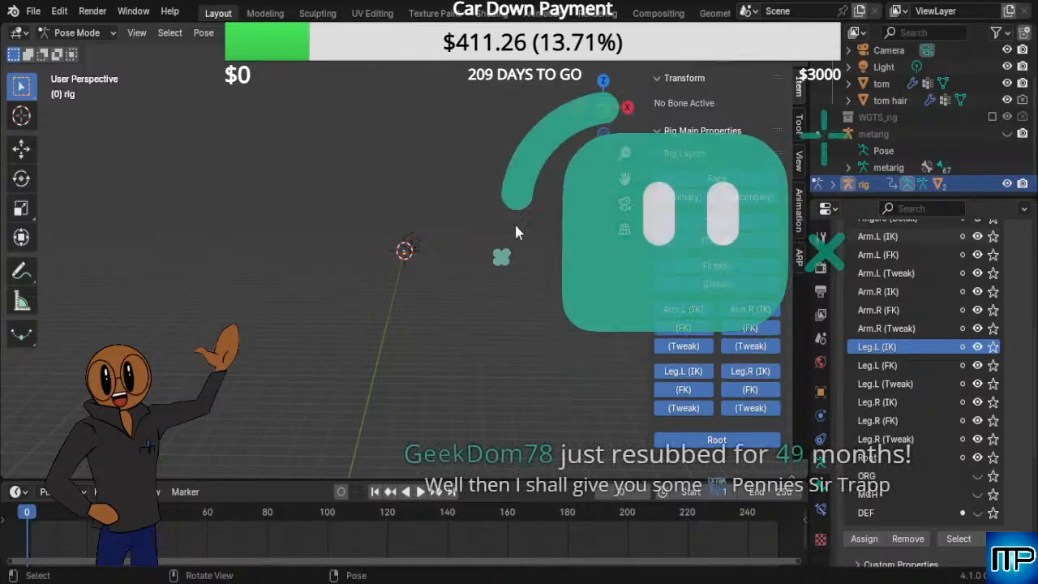
pyautogui.scroll(2, 516, 232)
pyautogui.scroll(5, 516, 232)
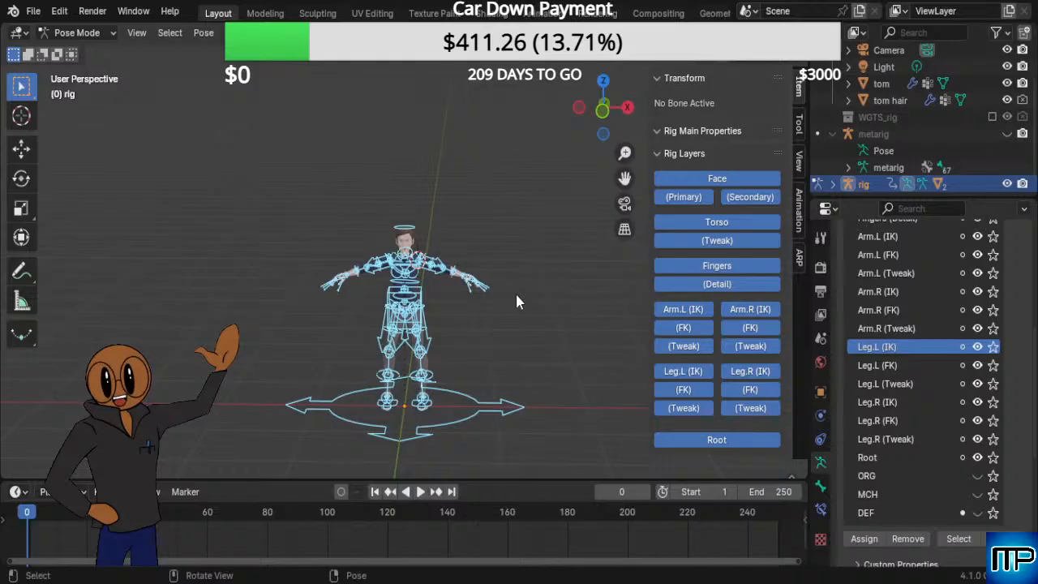
pyautogui.scroll(-2, 518, 302)
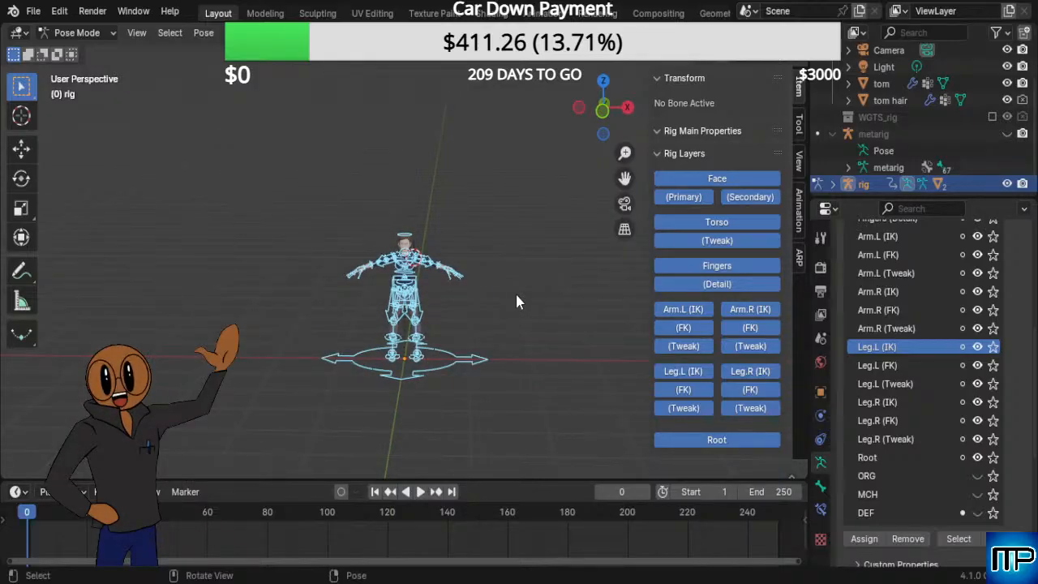
pyautogui.scroll(-4, 517, 301)
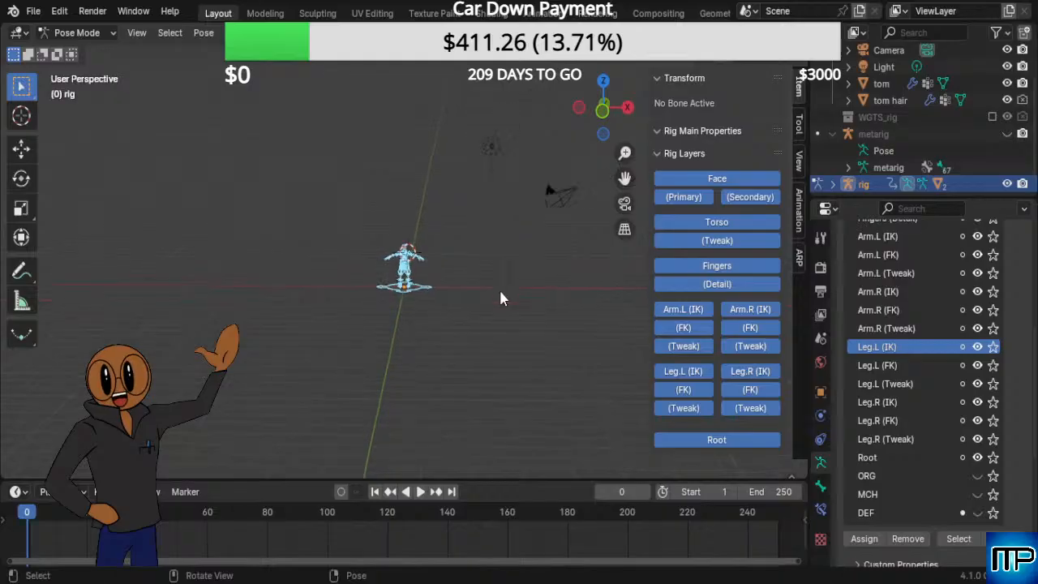
pyautogui.scroll(4, 501, 298)
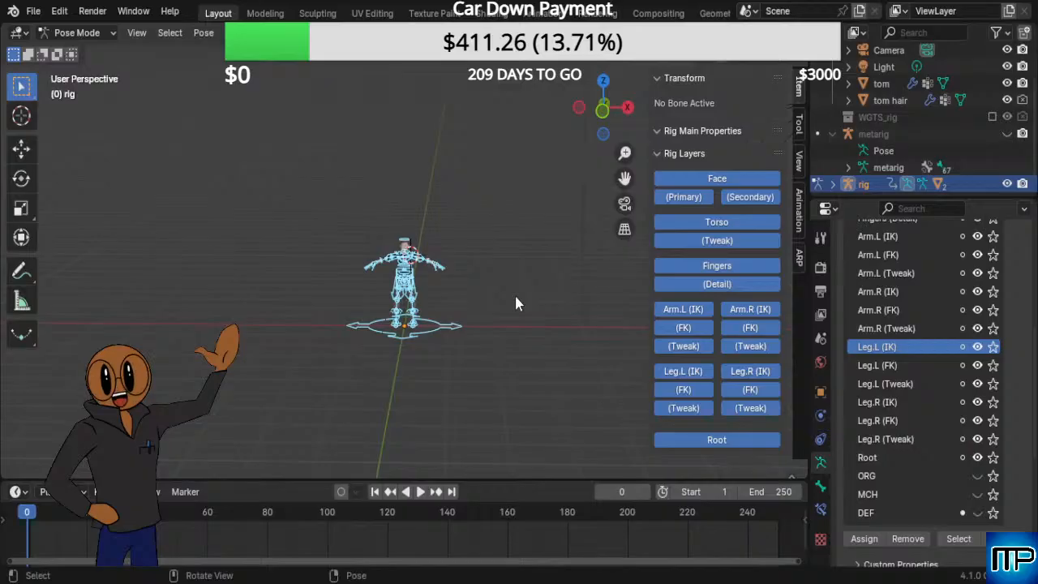
pyautogui.scroll(-1, 516, 299)
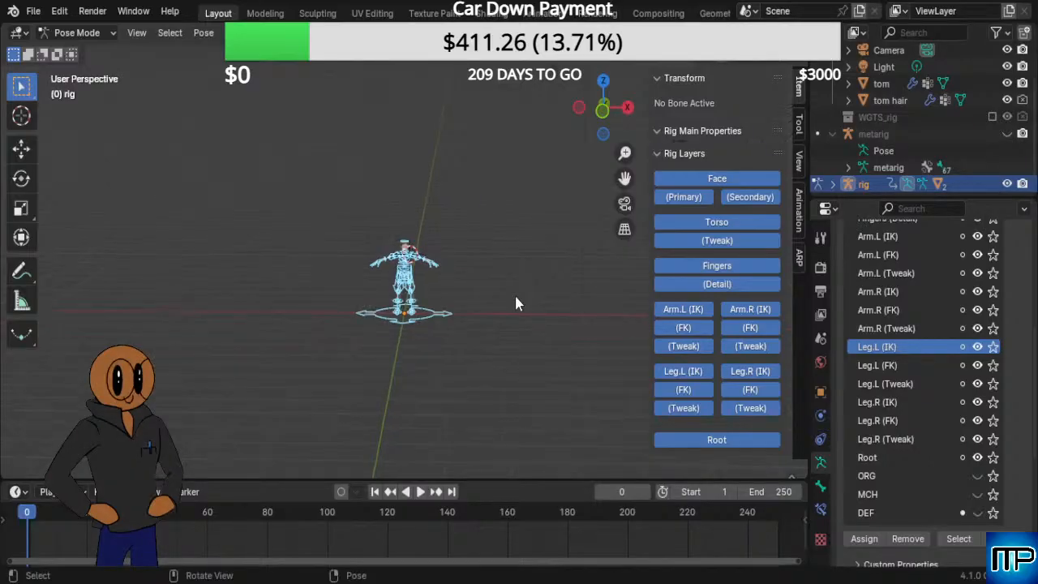
pyautogui.scroll(-2, 516, 299)
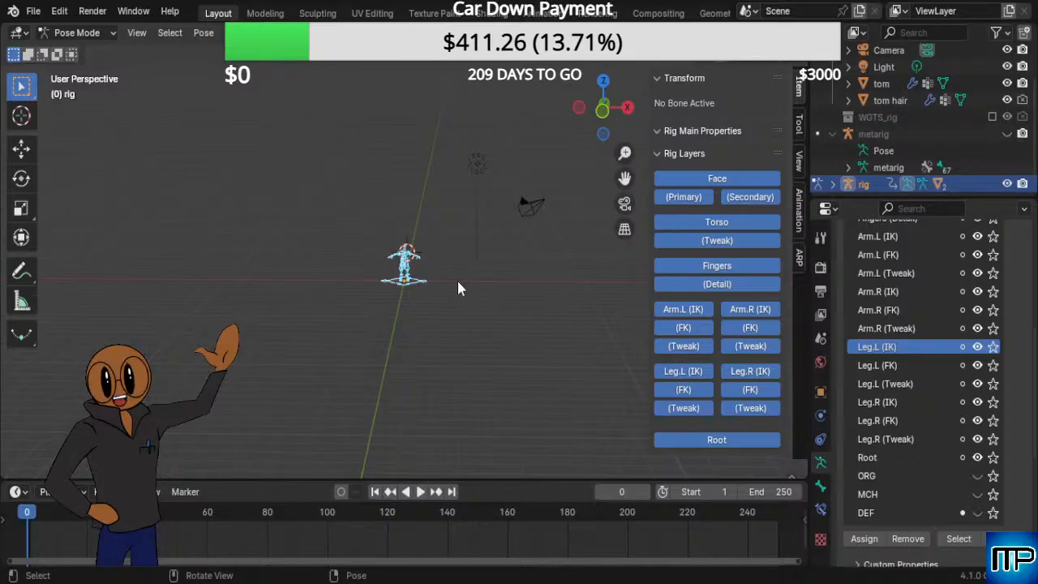
pyautogui.scroll(3, 458, 288)
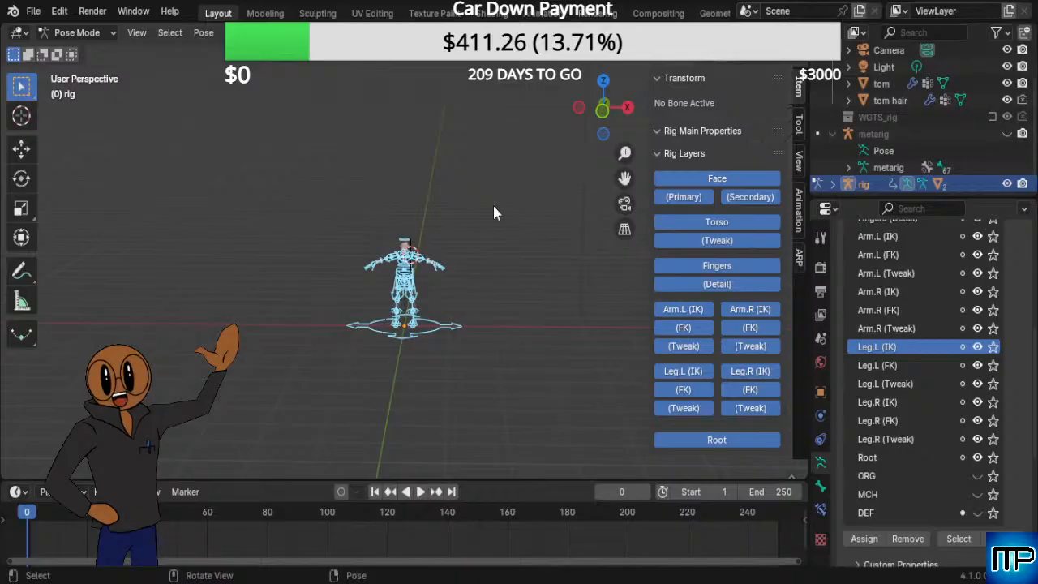
pyautogui.scroll(3, 488, 220)
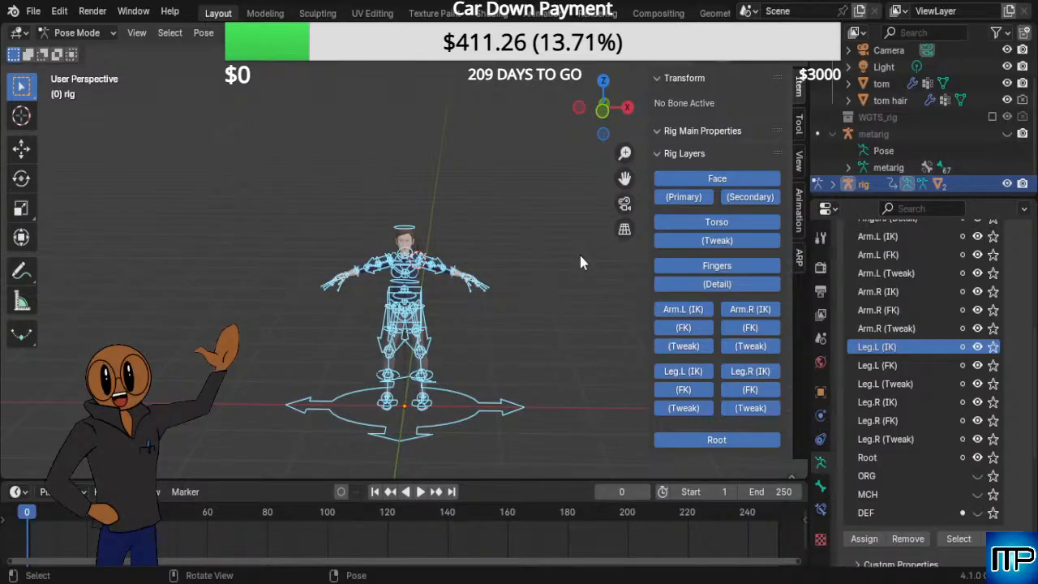
pyautogui.scroll(-3, 580, 268)
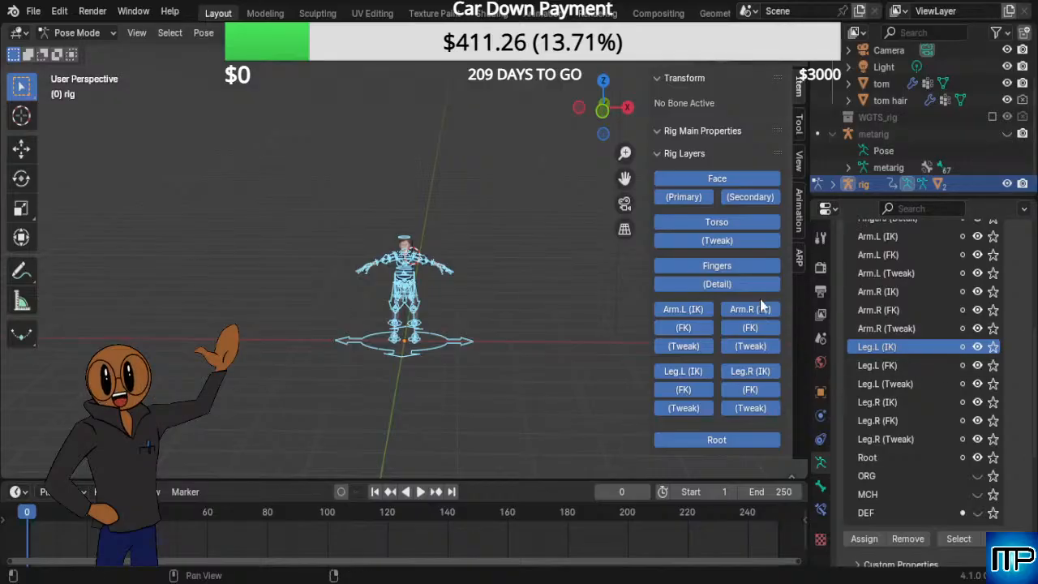
pyautogui.scroll(2, 595, 247)
pyautogui.scroll(2, 596, 256)
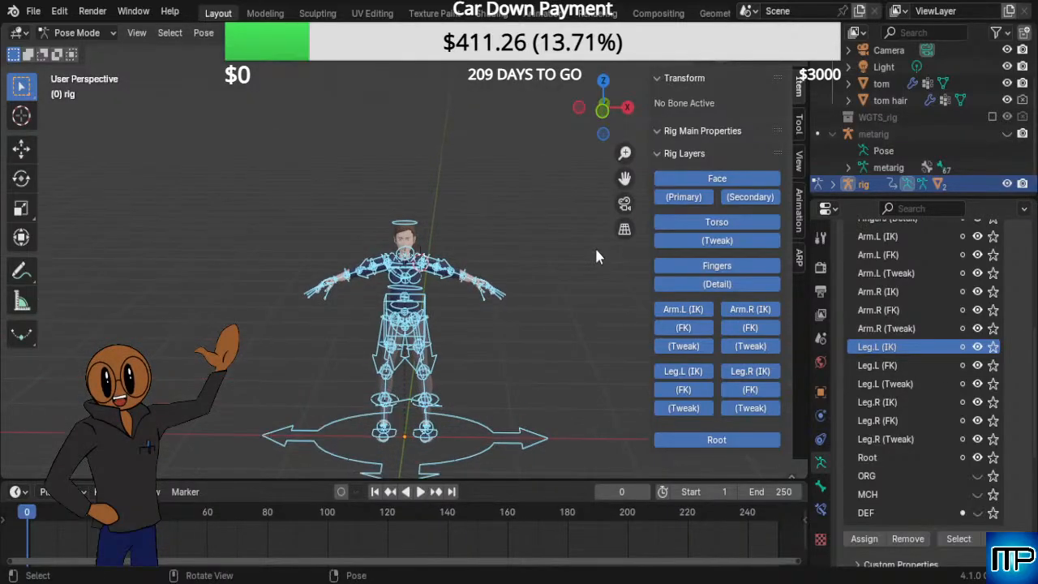
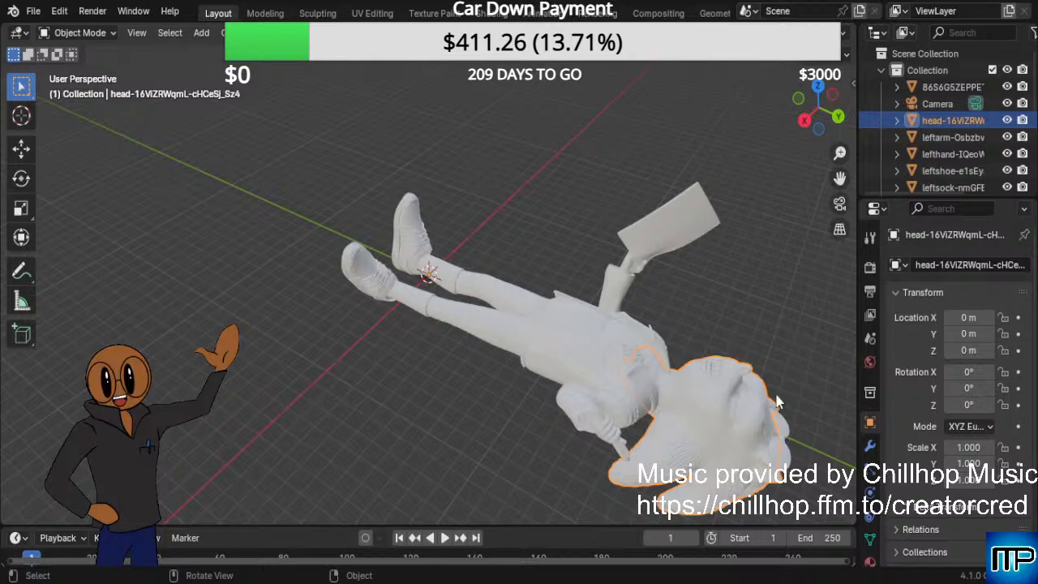
# Examine the untextured character model up close, from the head and jacket down to the laced shoes.
pyautogui.keyDown('shift'); pyautogui.moveTo(751, 277); pyautogui.dragTo(644, 430, button='middle'); pyautogui.keyUp('shift')
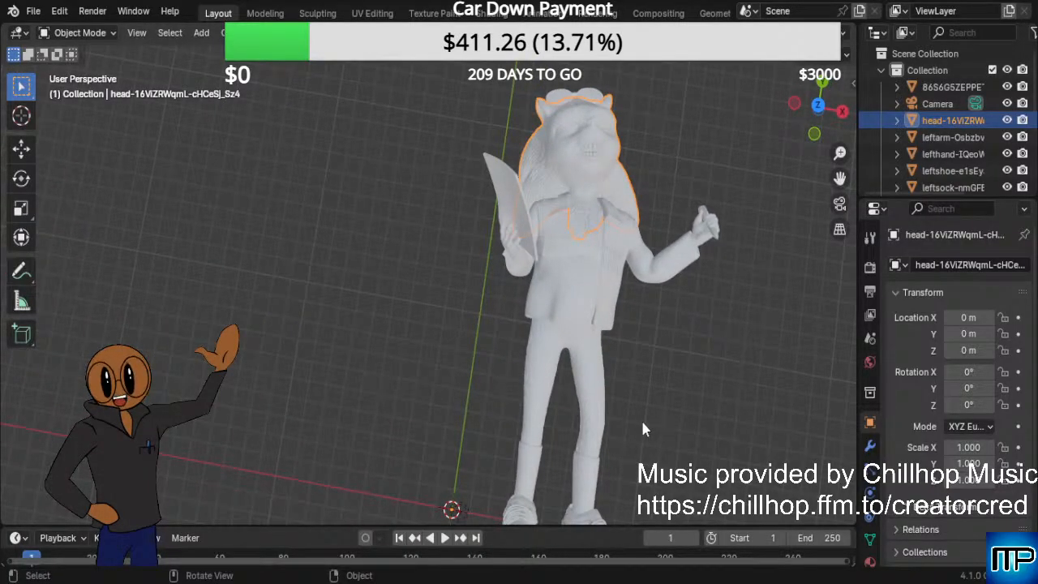
pyautogui.scroll(2, 649, 184)
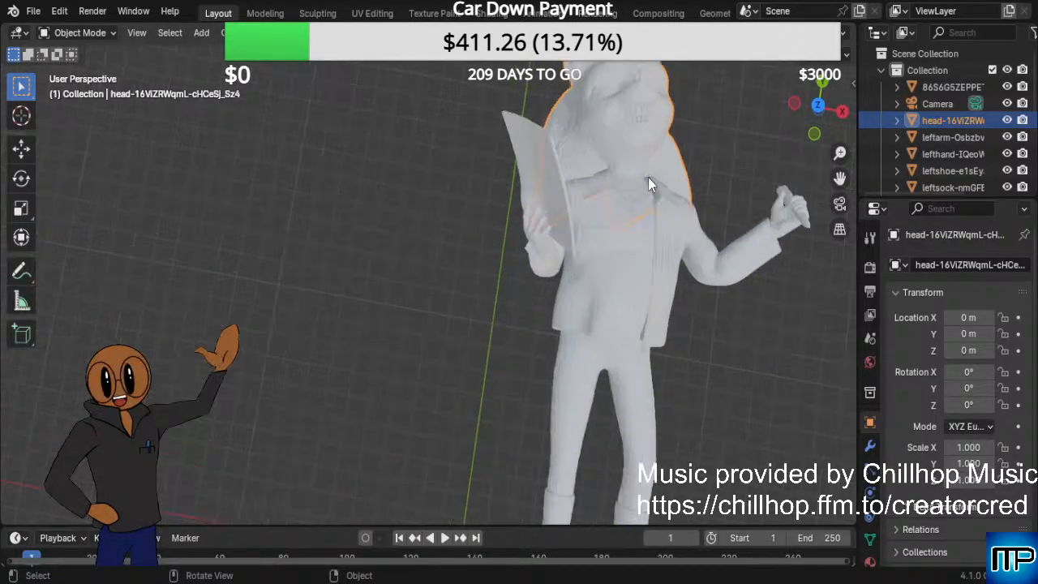
pyautogui.moveTo(741, 171); pyautogui.dragTo(595, 224, button='middle')
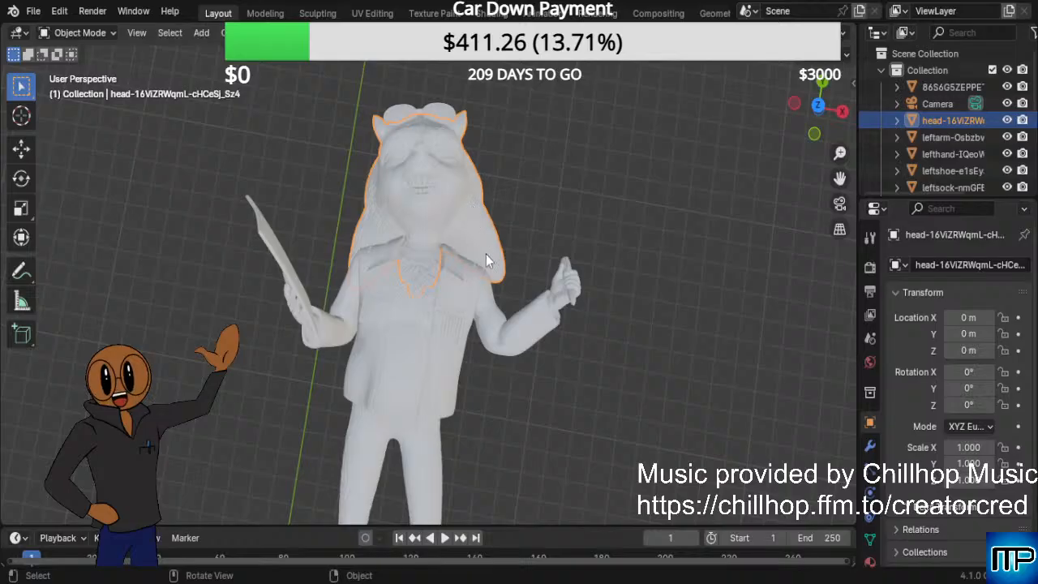
pyautogui.scroll(8, 491, 253)
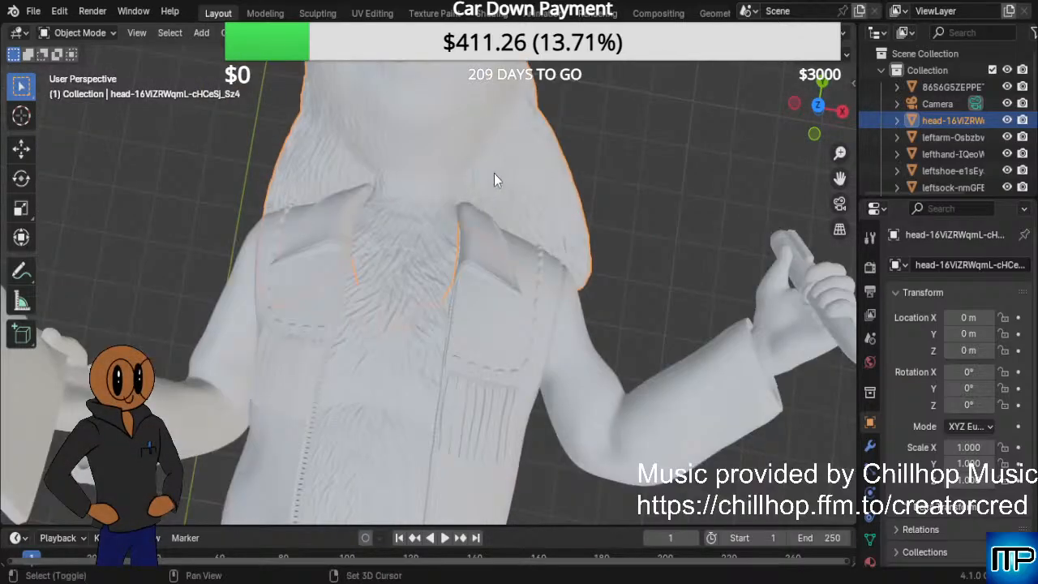
pyautogui.keyDown('shift'); pyautogui.moveTo(508, 116); pyautogui.dragTo(499, 267, button='middle'); pyautogui.keyUp('shift')
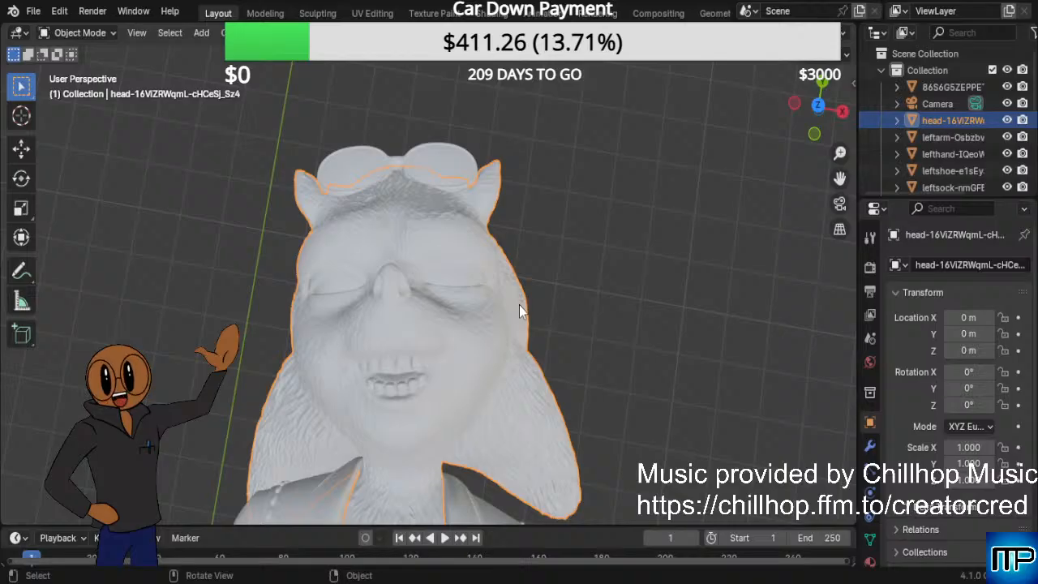
pyautogui.scroll(-5, 535, 345)
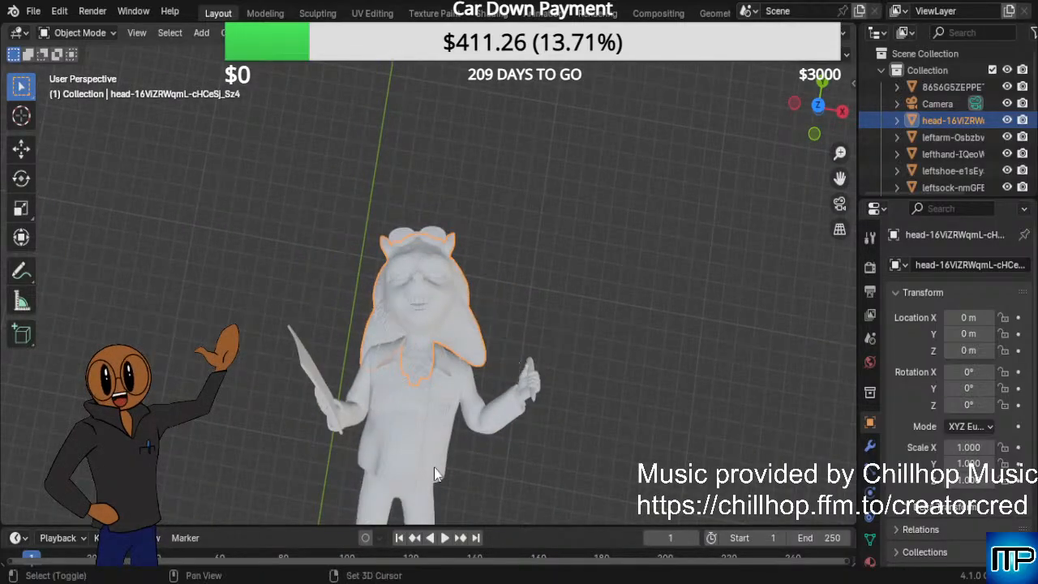
pyautogui.keyDown('shift'); pyautogui.moveTo(384, 436); pyautogui.dragTo(469, 162, button='middle'); pyautogui.keyUp('shift')
pyautogui.scroll(5, 560, 341)
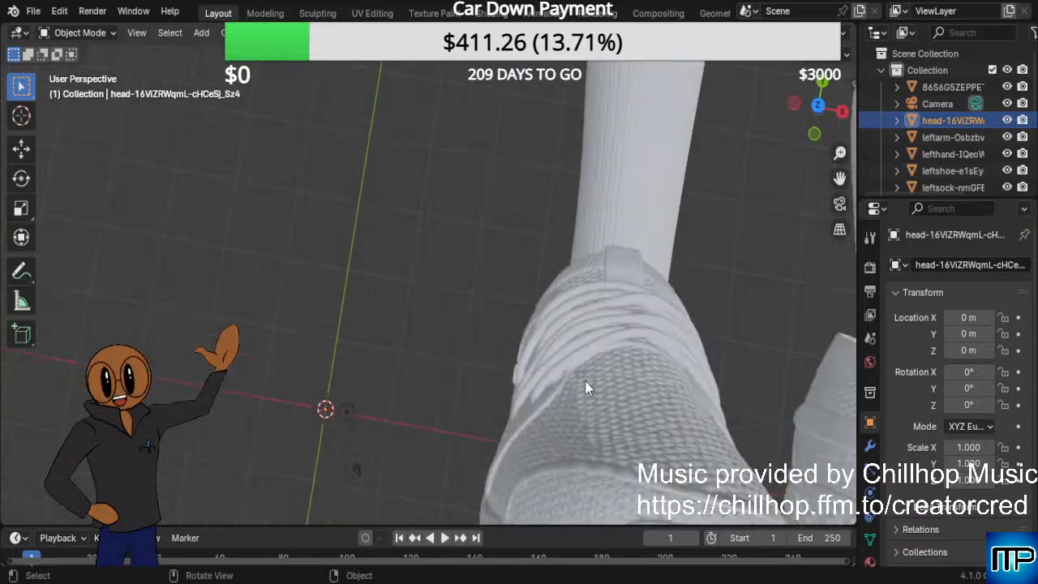
pyautogui.scroll(3, 582, 384)
# Compare the size of the large untextured character with the small blue Sonic model standing at the world origin.
pyautogui.moveTo(574, 396); pyautogui.dragTo(688, 230, button='middle')
pyautogui.scroll(-2, 689, 230)
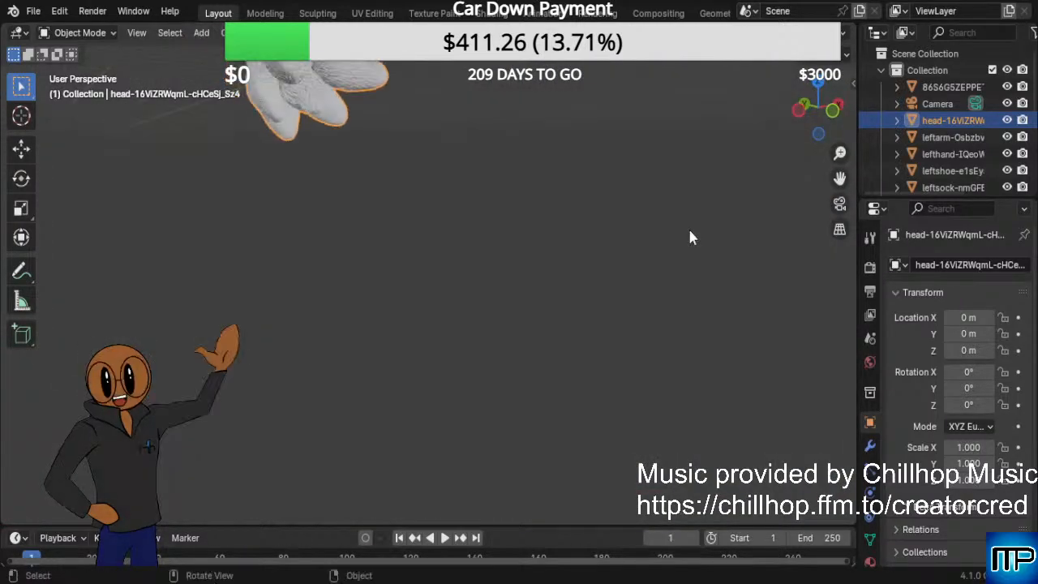
pyautogui.scroll(-5, 688, 226)
pyautogui.scroll(4, 688, 226)
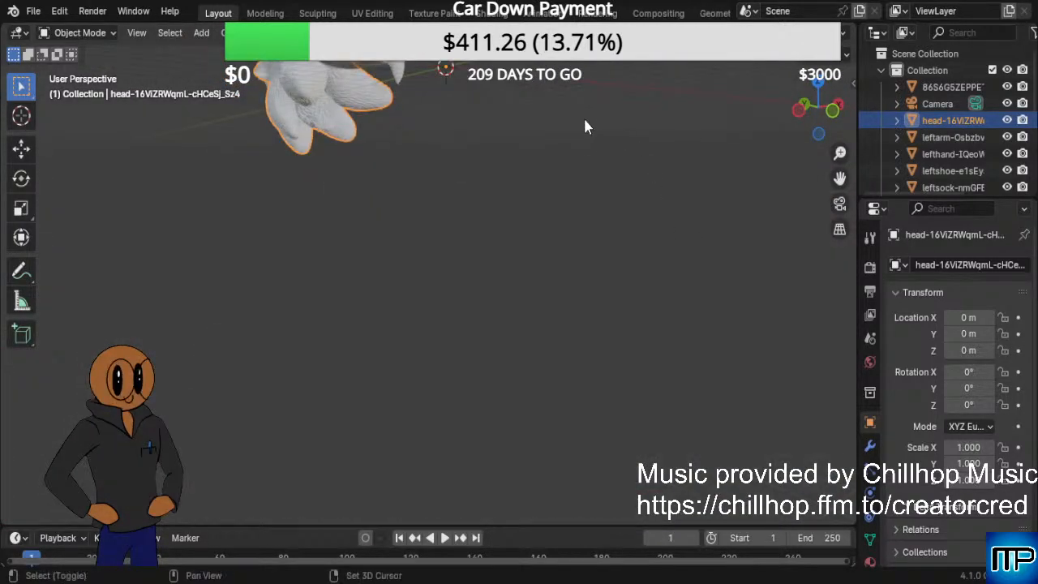
pyautogui.keyDown('shift'); pyautogui.moveTo(586, 126); pyautogui.dragTo(362, 269, button='middle'); pyautogui.keyUp('shift')
pyautogui.scroll(9, 417, 294)
pyautogui.scroll(-2, 324, 217)
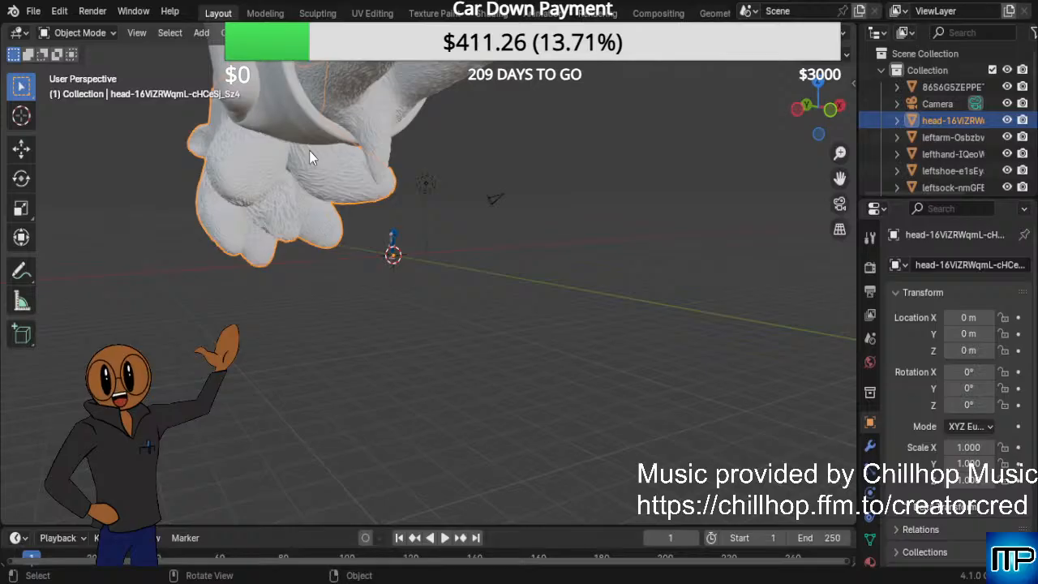
pyautogui.scroll(2, 309, 150)
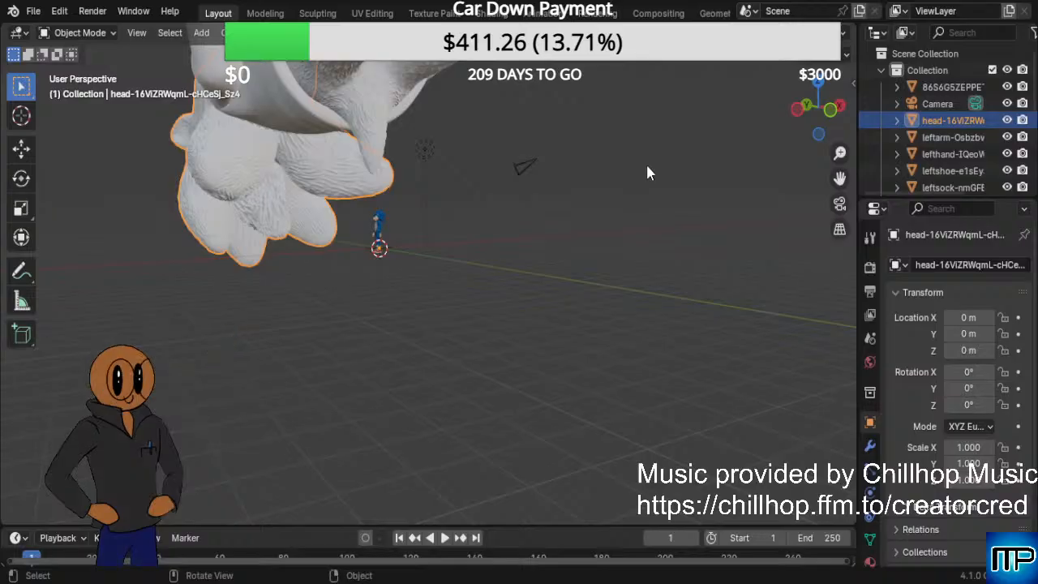
pyautogui.moveTo(648, 173); pyautogui.dragTo(534, 159, button='middle')
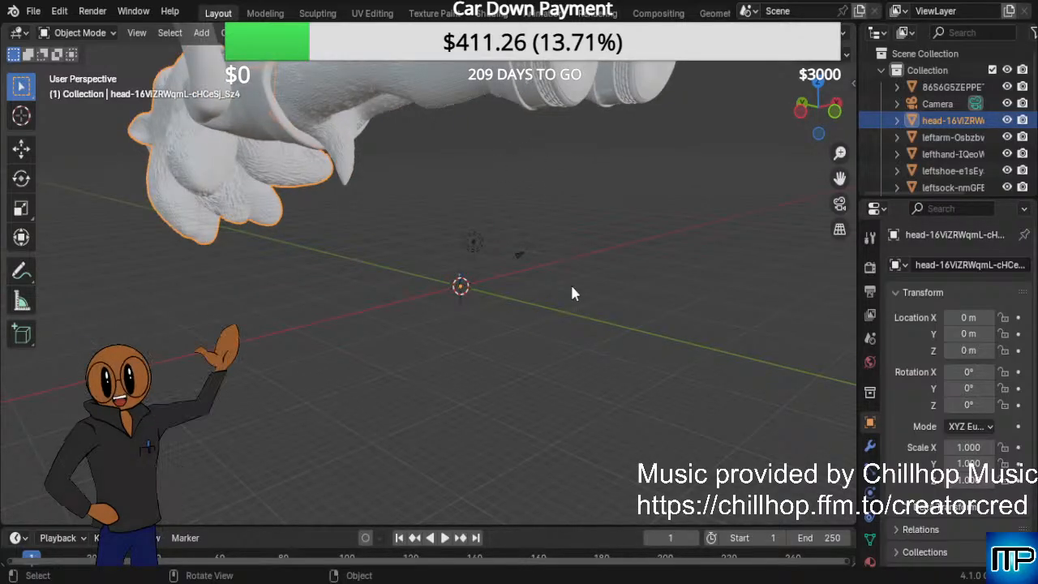
pyautogui.moveTo(572, 288); pyautogui.dragTo(486, 168, button='middle')
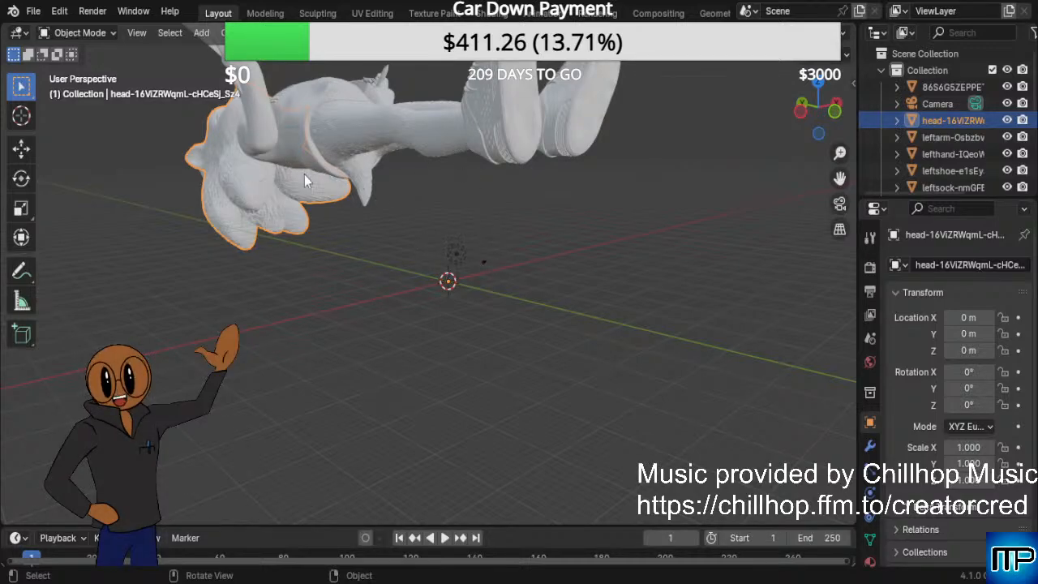
pyautogui.scroll(8, 570, 341)
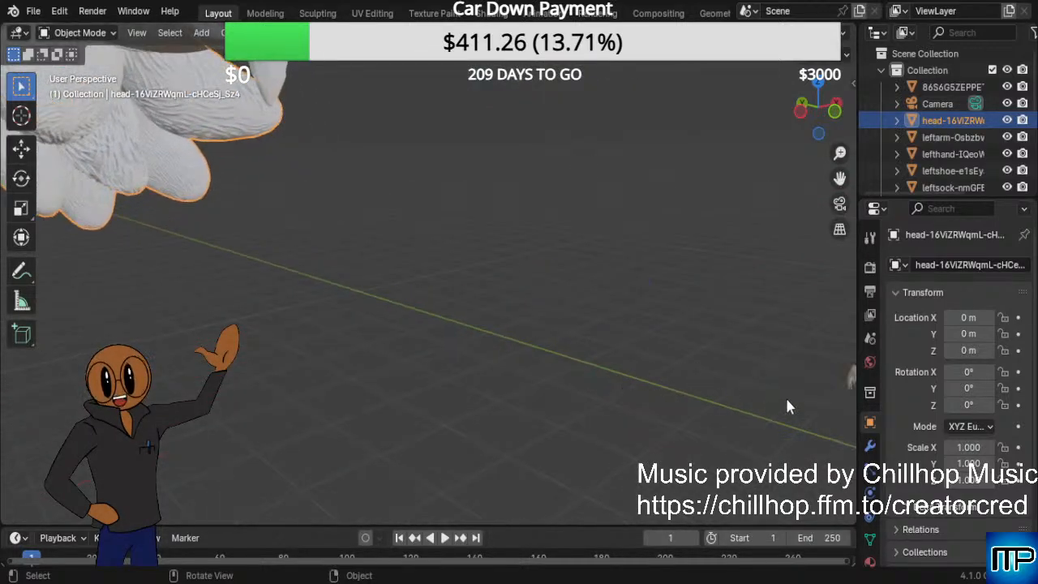
pyautogui.scroll(-1, 787, 397)
pyautogui.scroll(2, 787, 397)
pyautogui.scroll(-1, 781, 397)
pyautogui.moveTo(779, 397); pyautogui.dragTo(772, 393, button='middle')
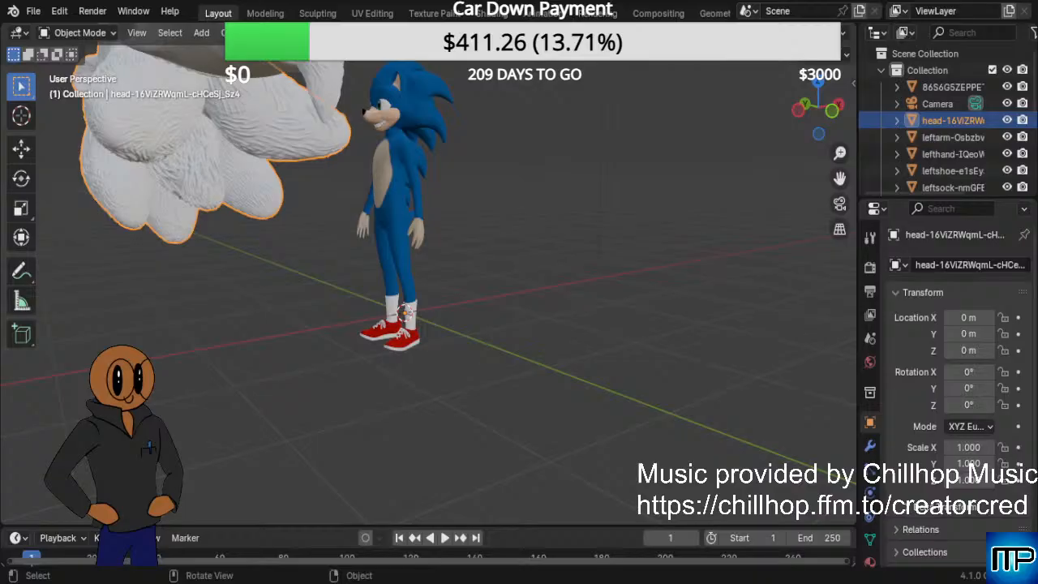
pyautogui.scroll(-6, 428, 276)
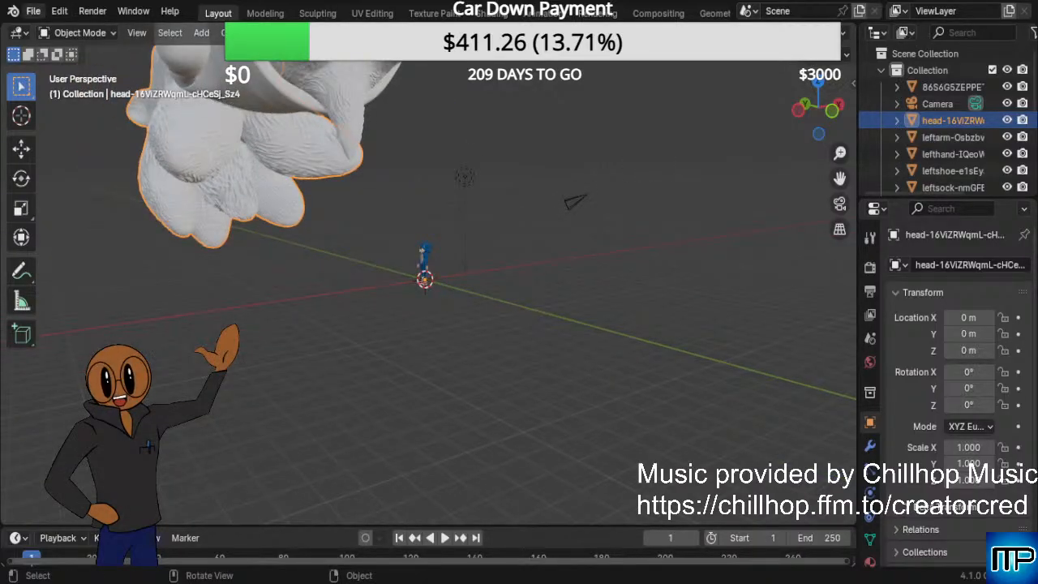
pyautogui.click(34, 10)
pyautogui.moveTo(118, 67)
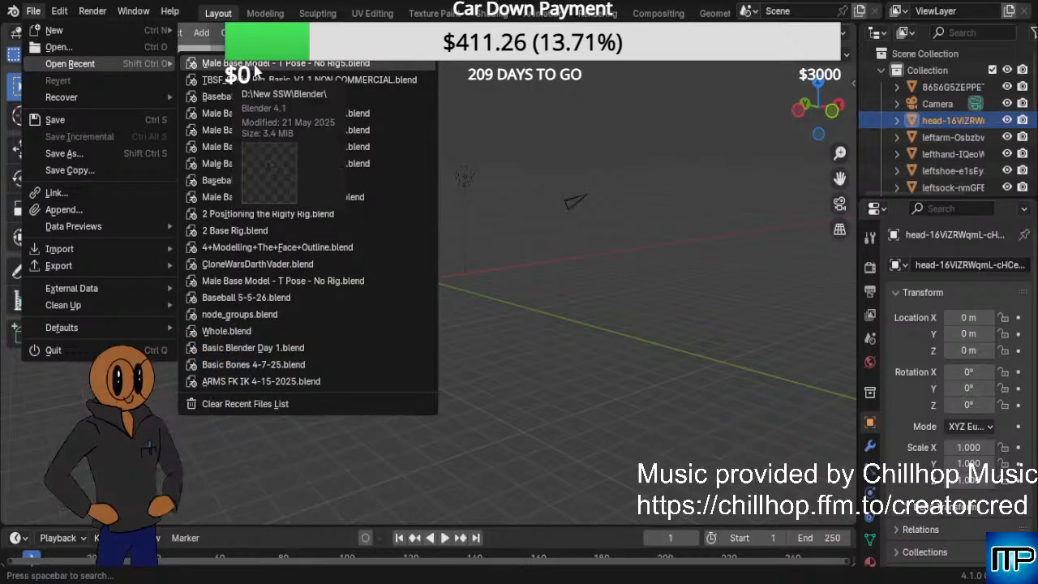
pyautogui.click(40, 13)
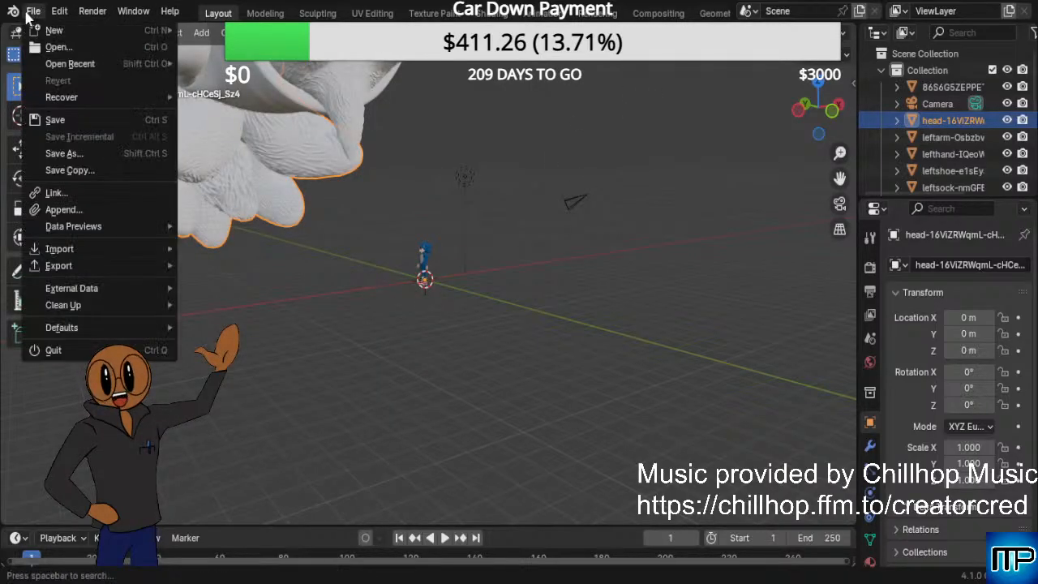
pyautogui.moveTo(70, 104)
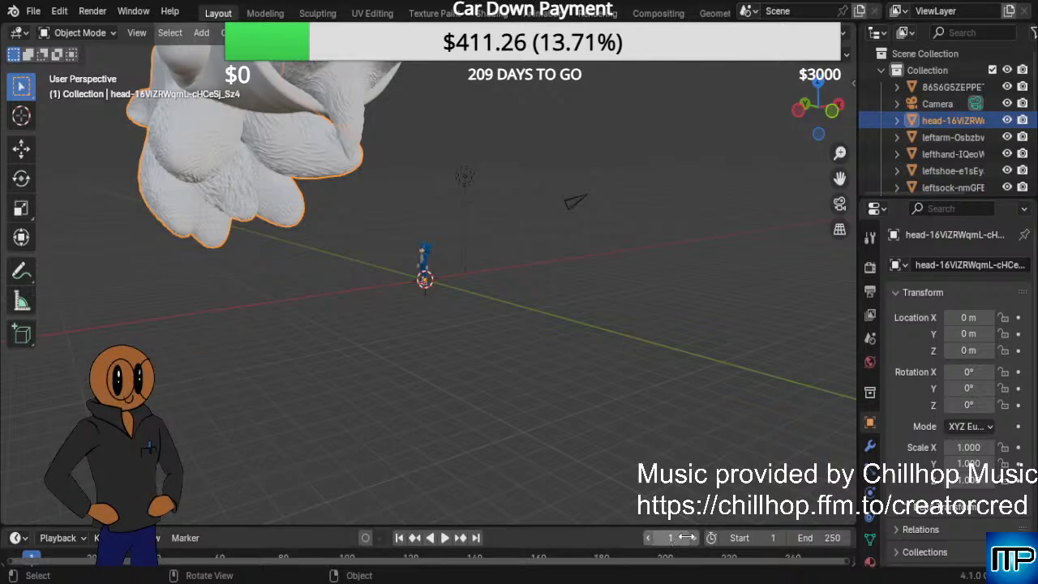
# Save the current file and open the recent file Male Base Model - T Pose - No Rig5.blend.
pyautogui.hotkey('ctrl', 's')
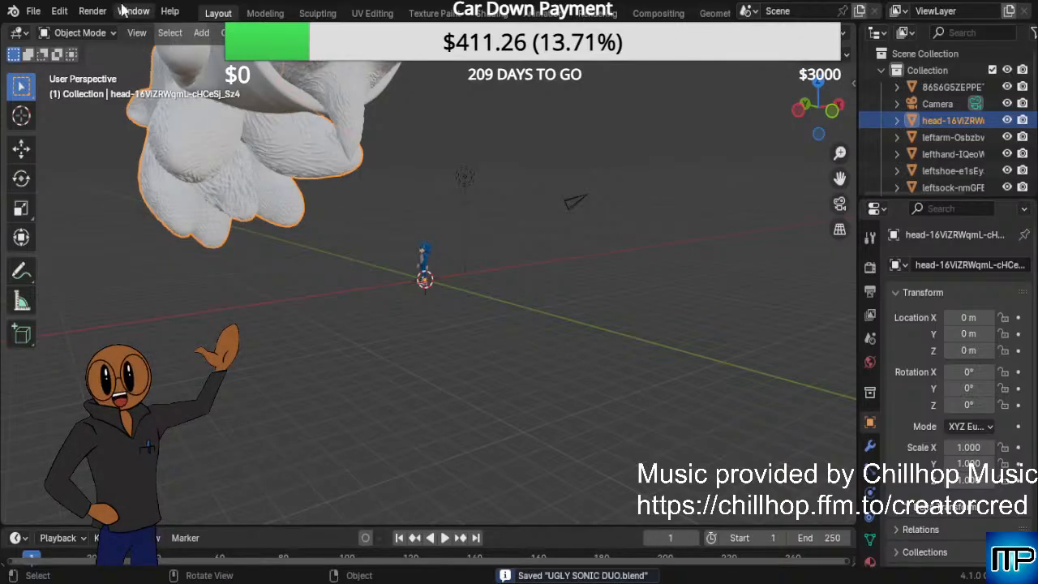
pyautogui.click(34, 15)
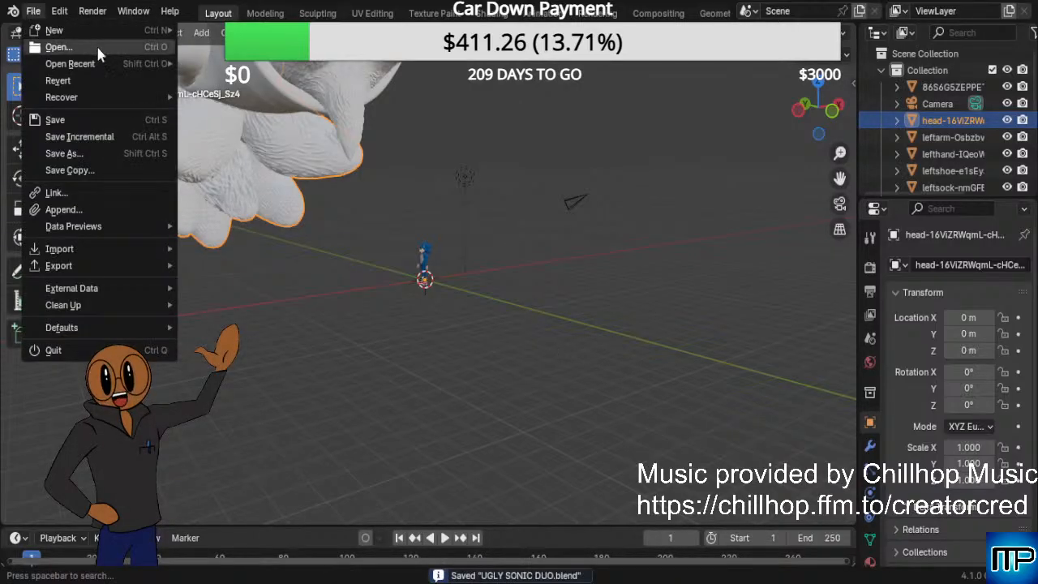
pyautogui.moveTo(108, 63)
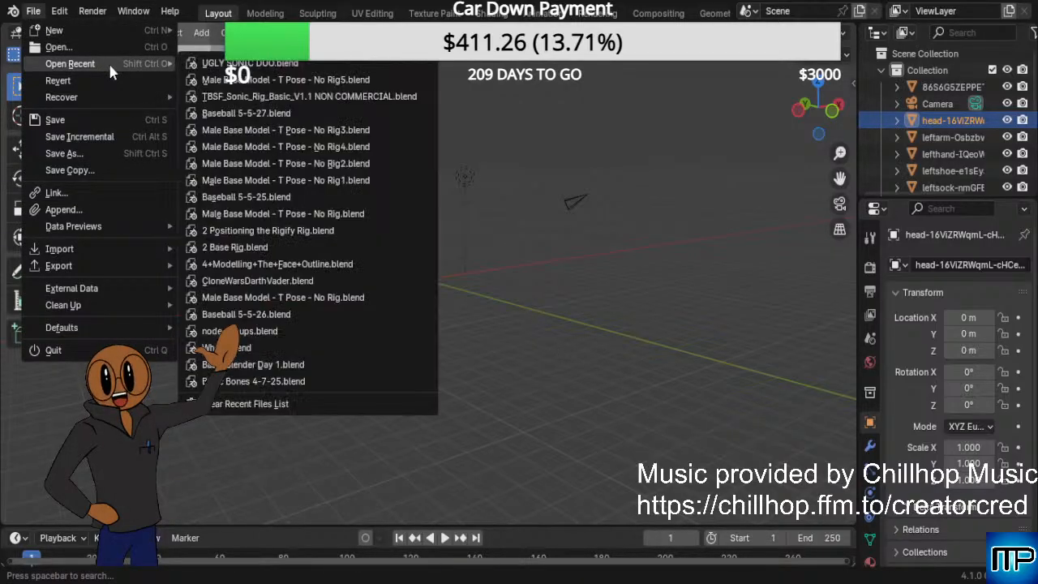
pyautogui.click(243, 80)
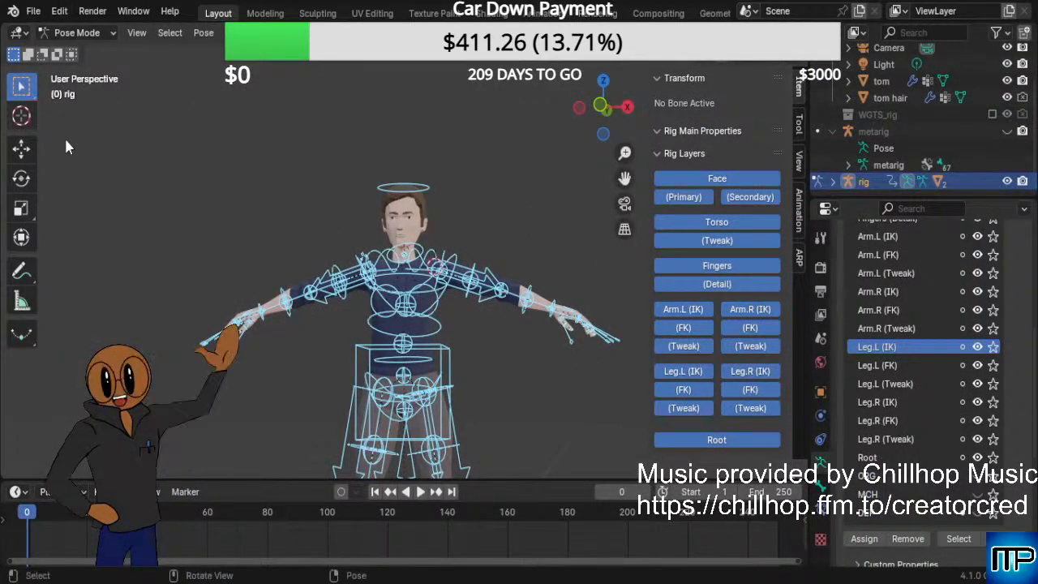
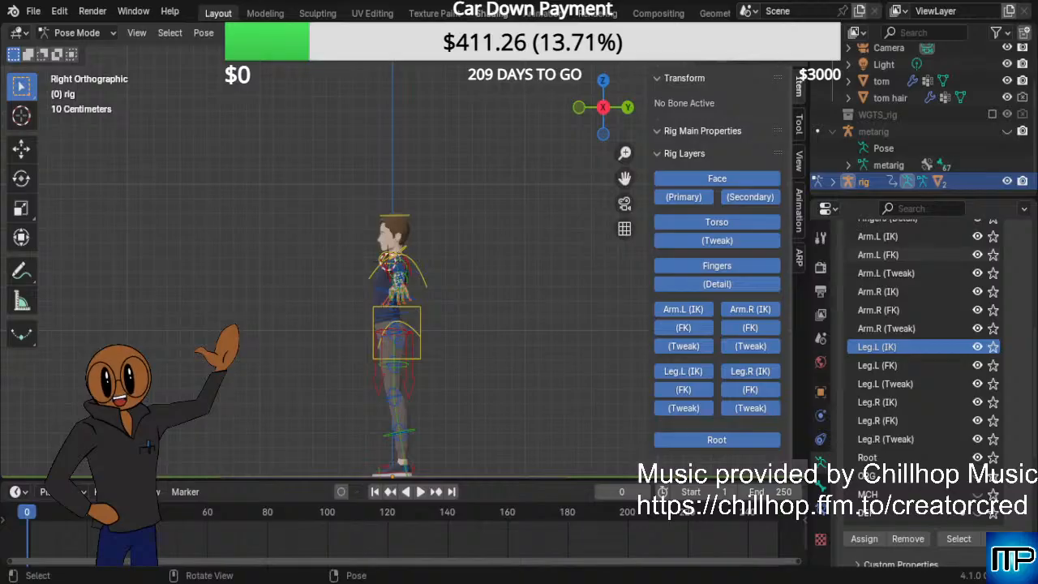
# Switch from posing to Object Mode and scale the run-cycle reference image up uniformly to about 1.47.
pyautogui.click(88, 35)
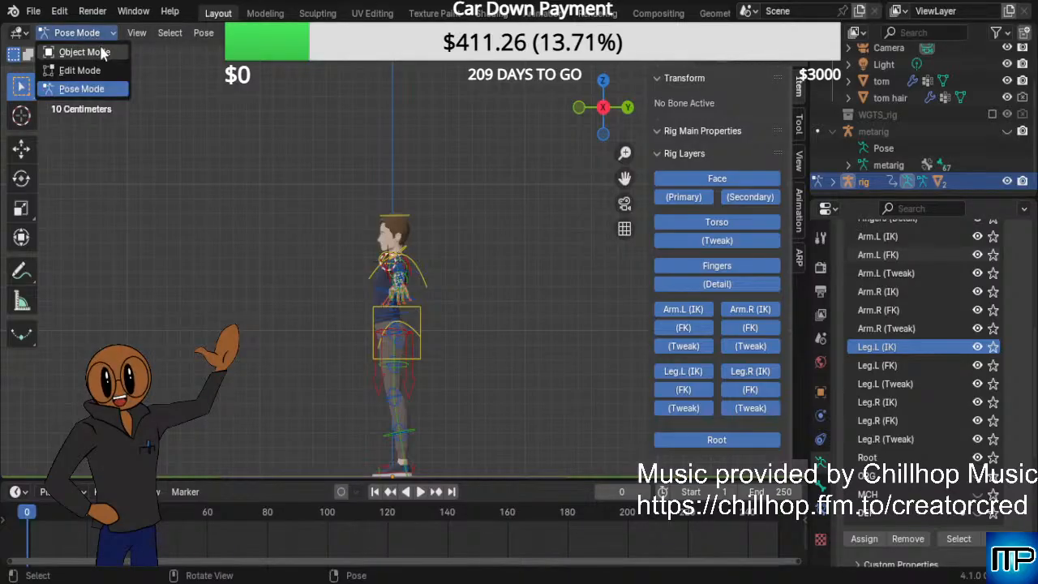
pyautogui.click(103, 52)
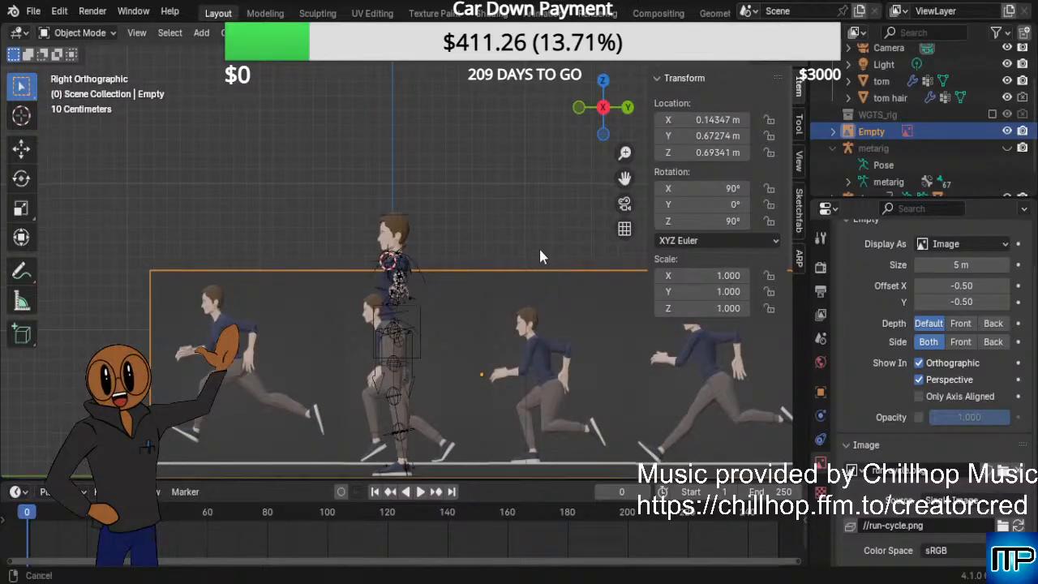
pyautogui.keyDown('shift'); pyautogui.moveTo(538, 247); pyautogui.dragTo(532, 218, button='middle'); pyautogui.keyUp('shift')
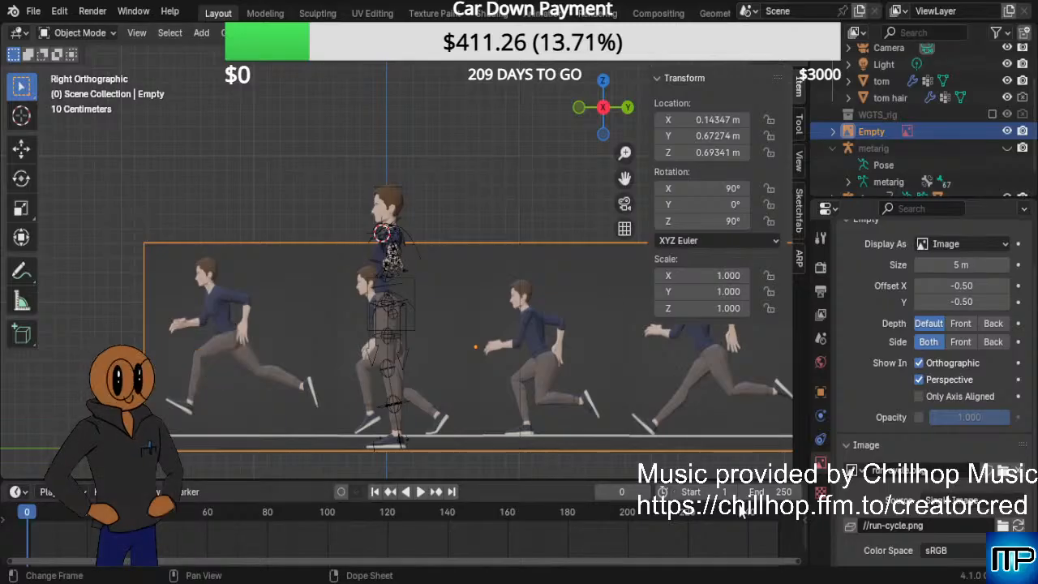
pyautogui.press('s')
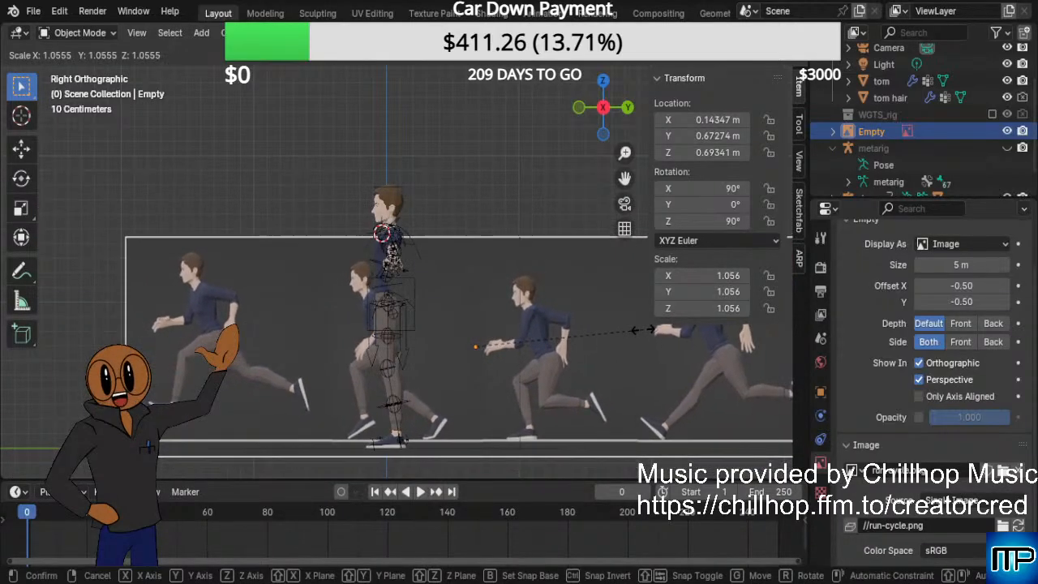
pyautogui.click(709, 351)
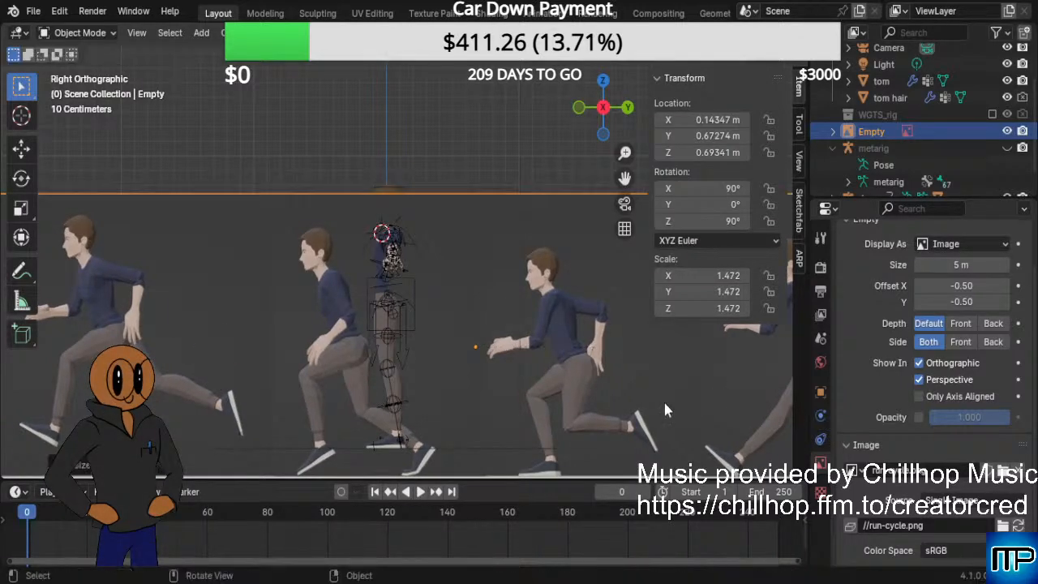
# Raise the run-cycle image to about Z 1.04 m and shift it along Y to about 0.28 m.
pyautogui.scroll(-2, 664, 405)
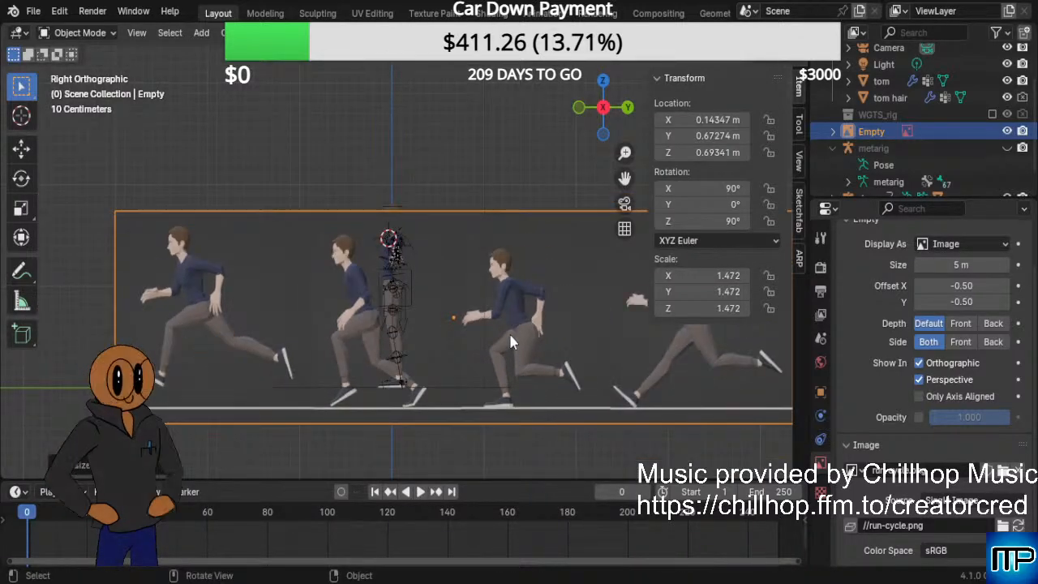
pyautogui.press('g')
pyautogui.press('z')
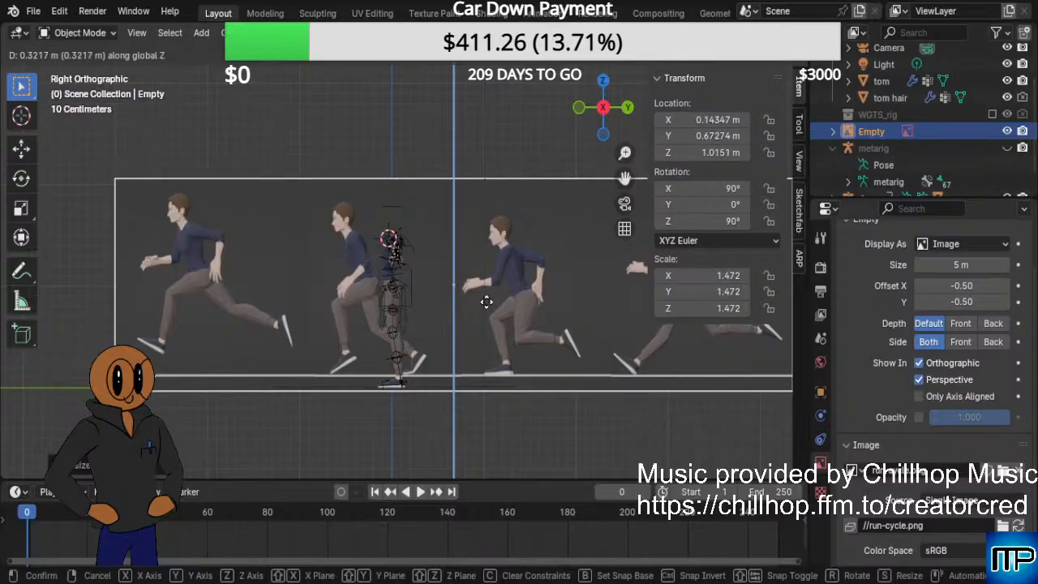
pyautogui.click(489, 307)
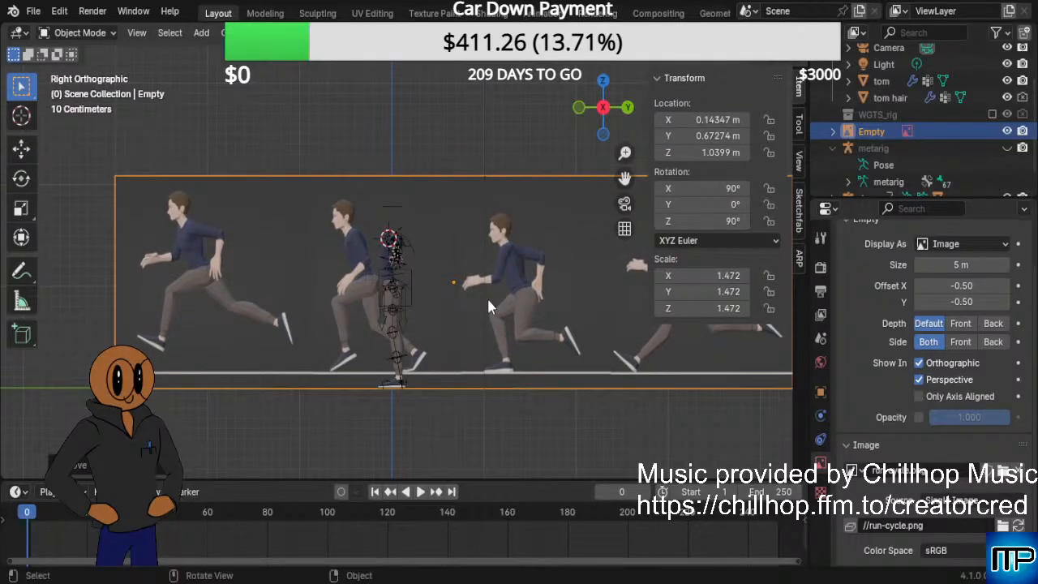
pyautogui.press('g')
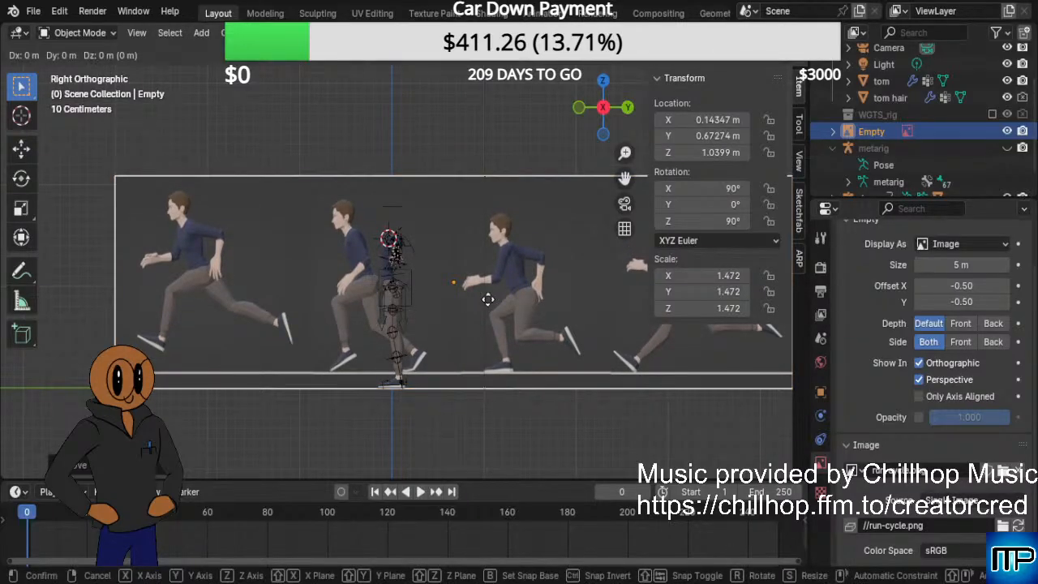
pyautogui.press('x')
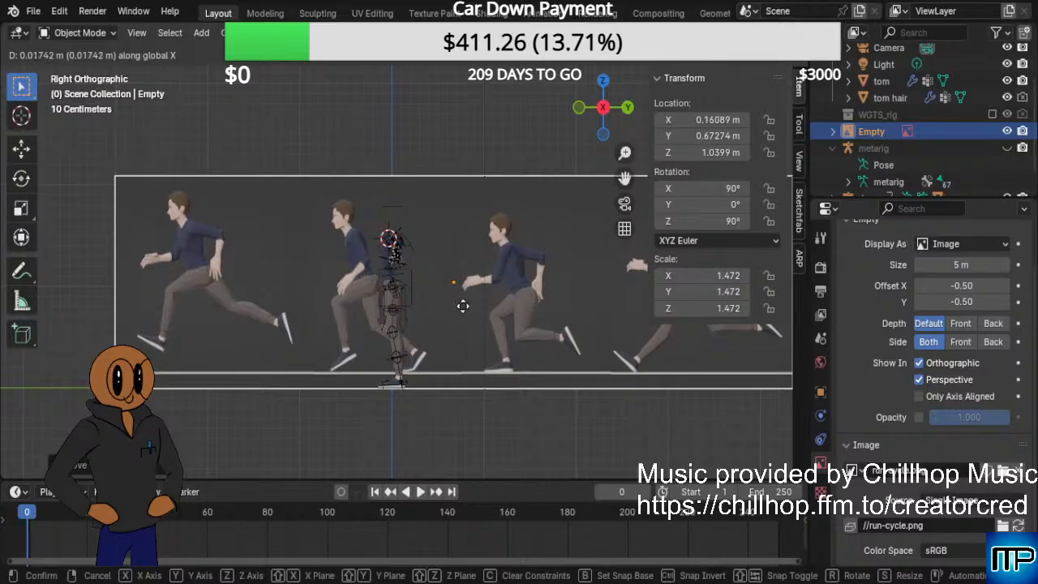
pyautogui.press('y')
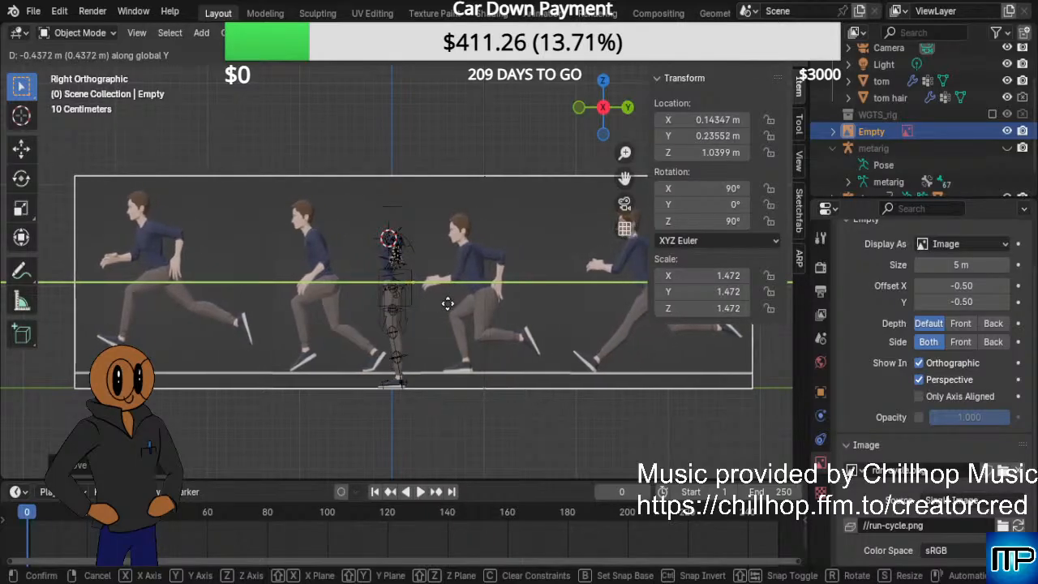
pyautogui.click(450, 300)
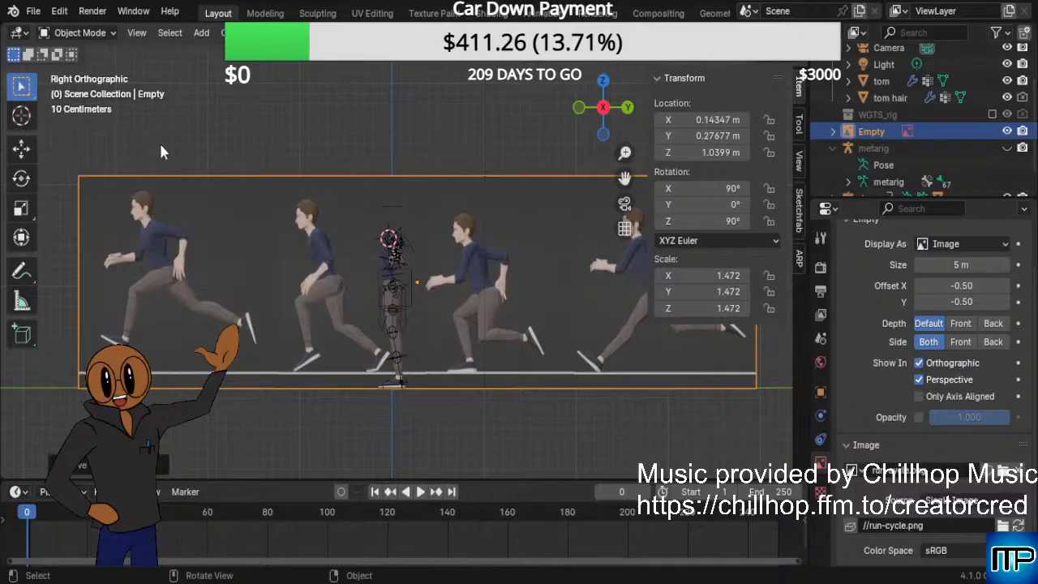
# Move the run-cycle image along X to about -1.04 m, beside the character, then deselect it and return to the right orthographic view.
pyautogui.moveTo(159, 143); pyautogui.dragTo(331, 174, button='middle')
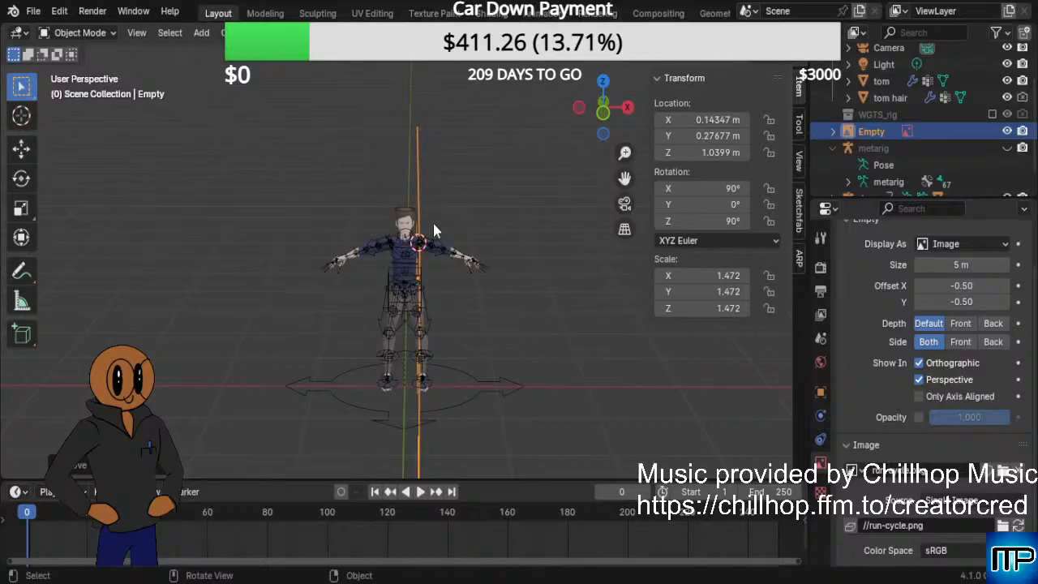
pyautogui.press('g')
pyautogui.press('x')
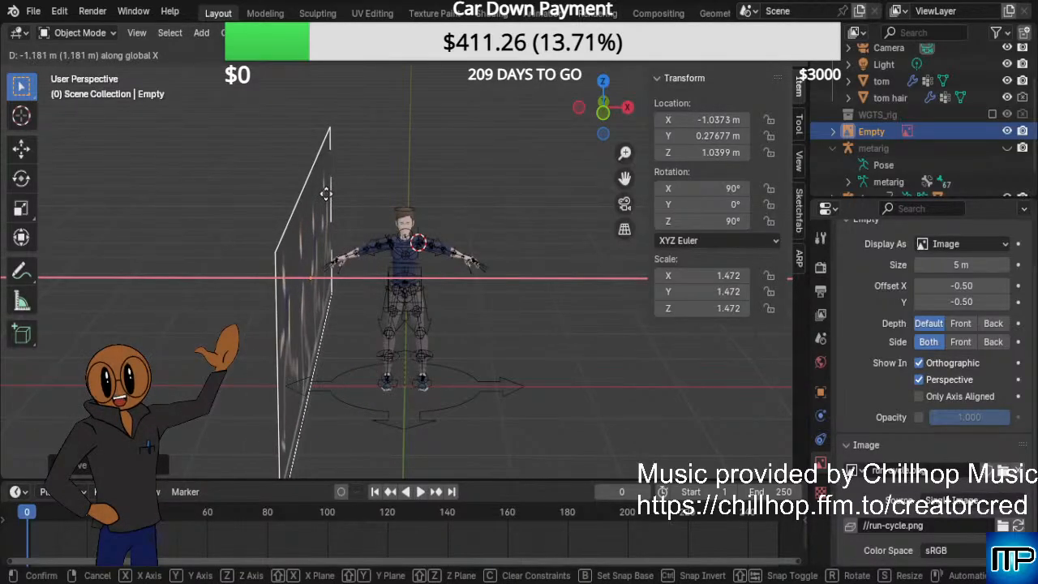
pyautogui.click(326, 193)
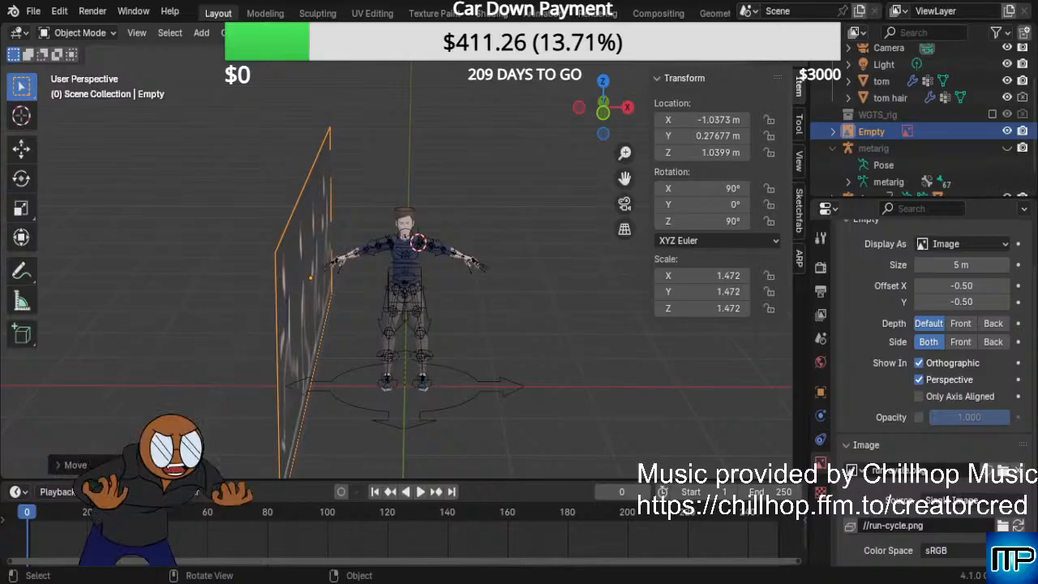
pyautogui.click(549, 306)
pyautogui.press('KP_3')
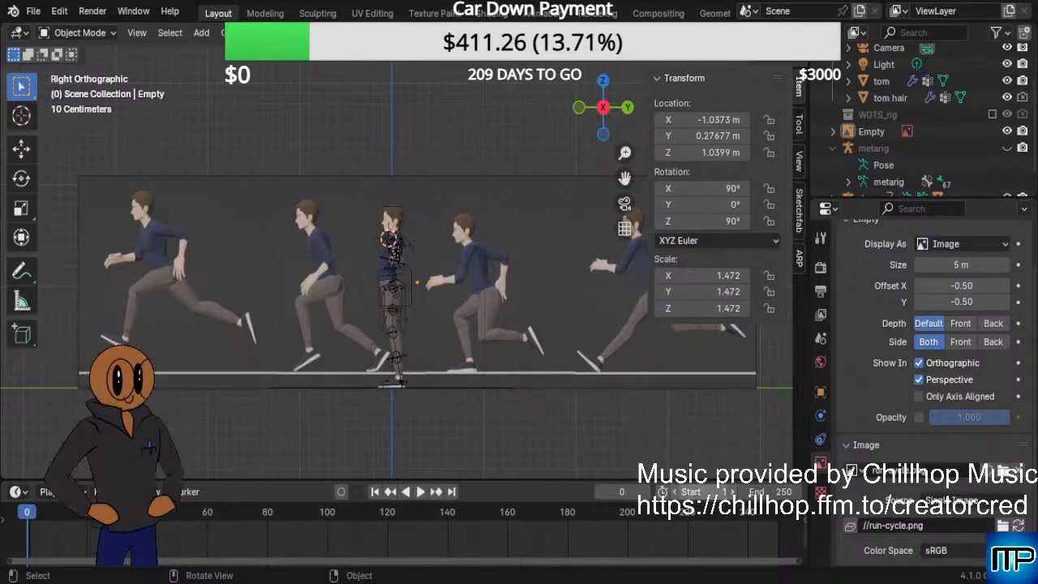
# Stretch the timeline display to focus on roughly the first 24 frames and hide the viewport's transform sidebar.
pyautogui.scroll(3, 396, 251)
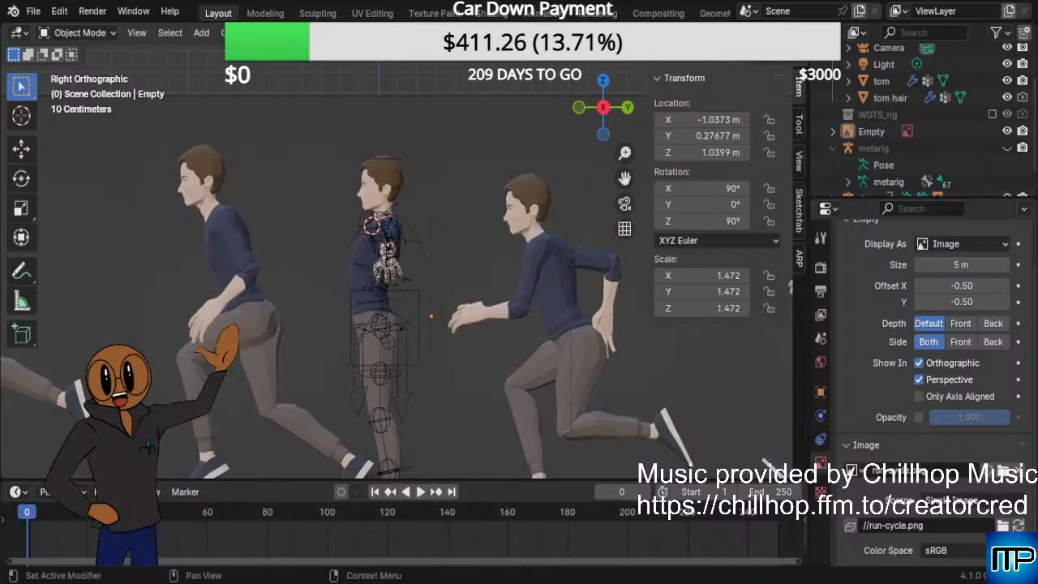
pyautogui.scroll(-4, 398, 308)
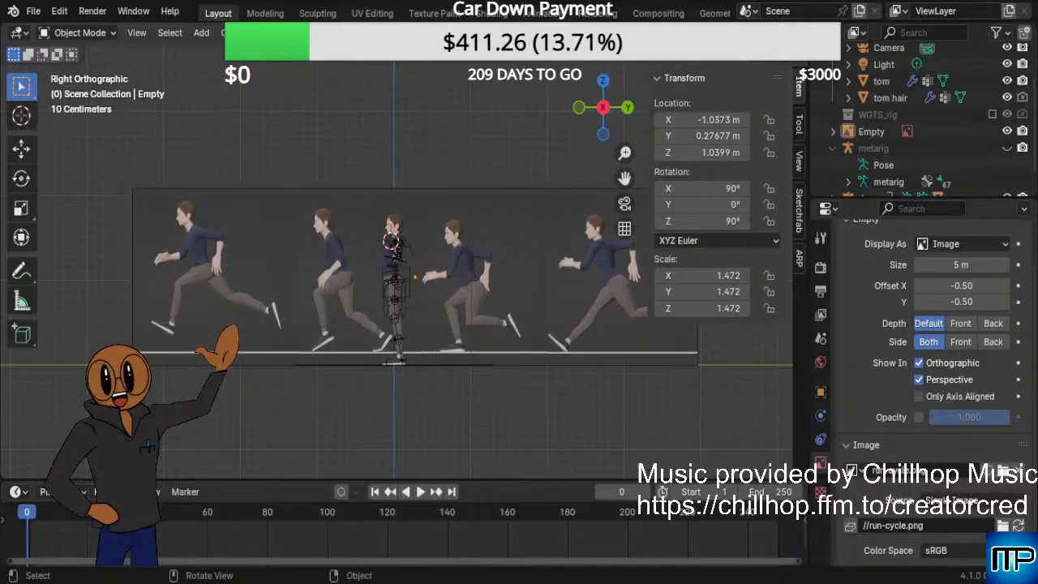
pyautogui.scroll(2, 397, 253)
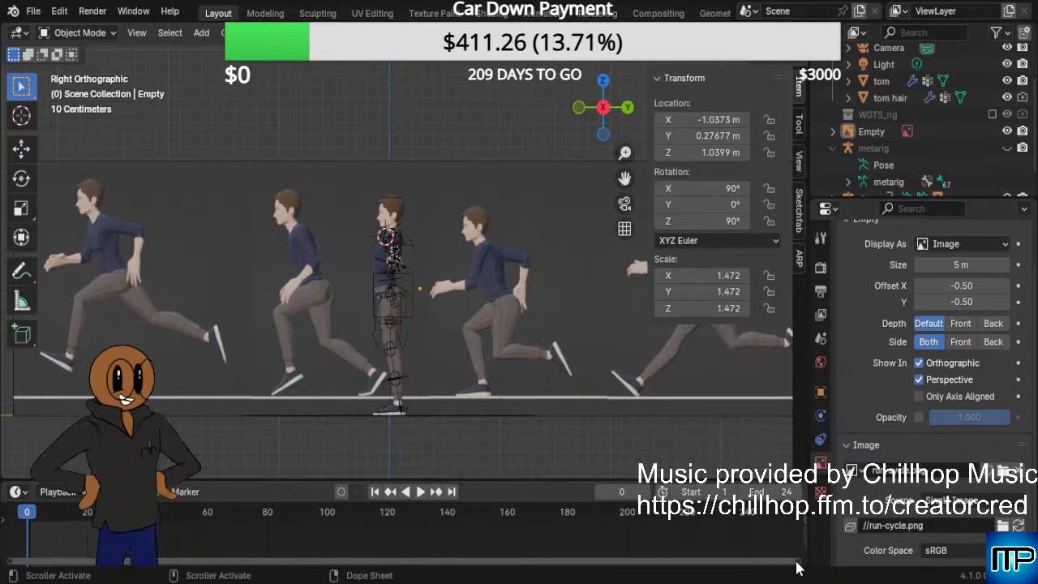
pyautogui.moveTo(802, 568); pyautogui.dragTo(103, 566)
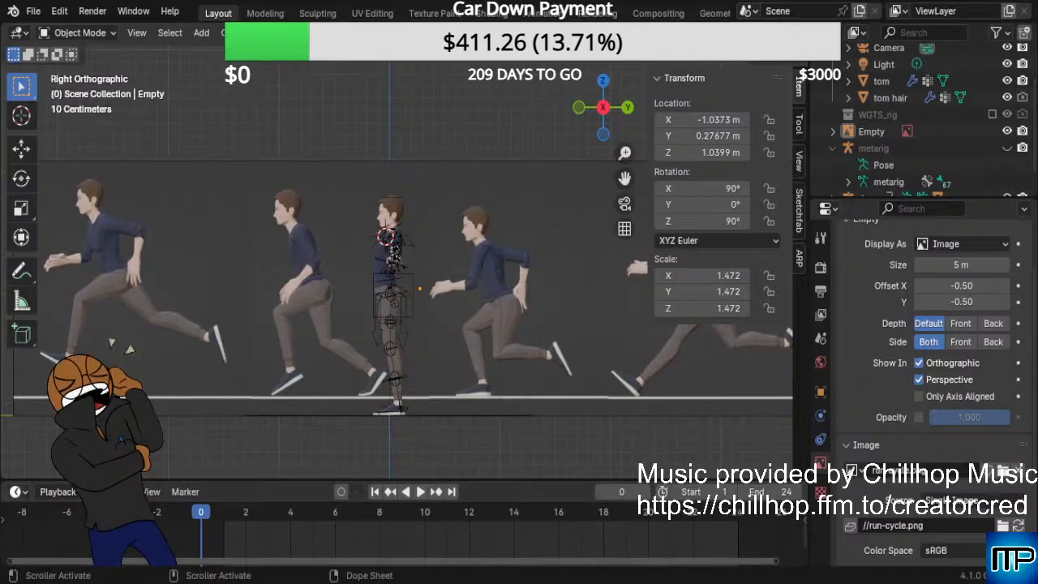
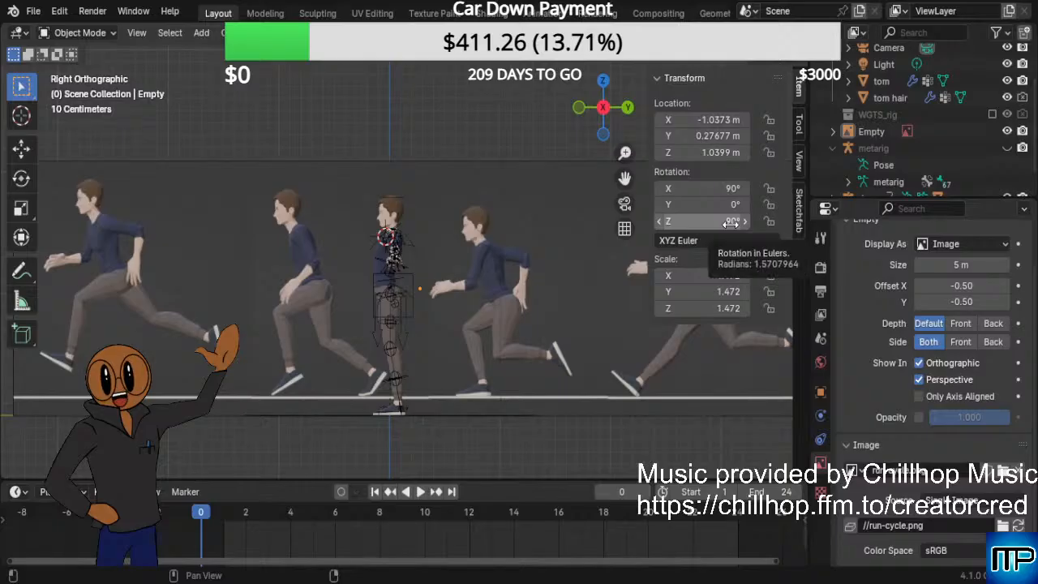
pyautogui.press('n')
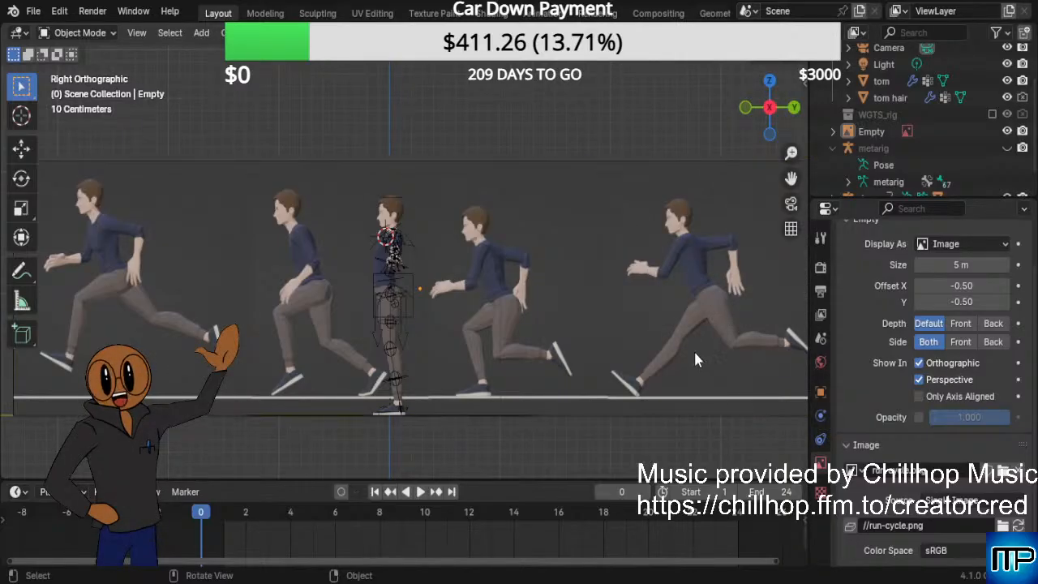
pyautogui.scroll(-1, 691, 351)
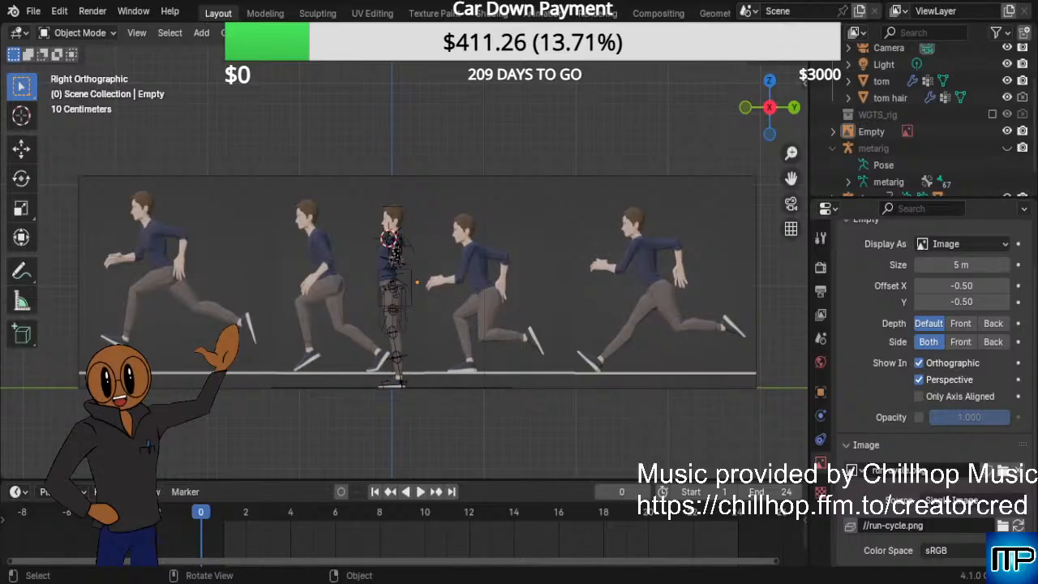
# Go to frame 1 in the timeline and turn on auto keying.
pyautogui.click(486, 378)
pyautogui.click(533, 394)
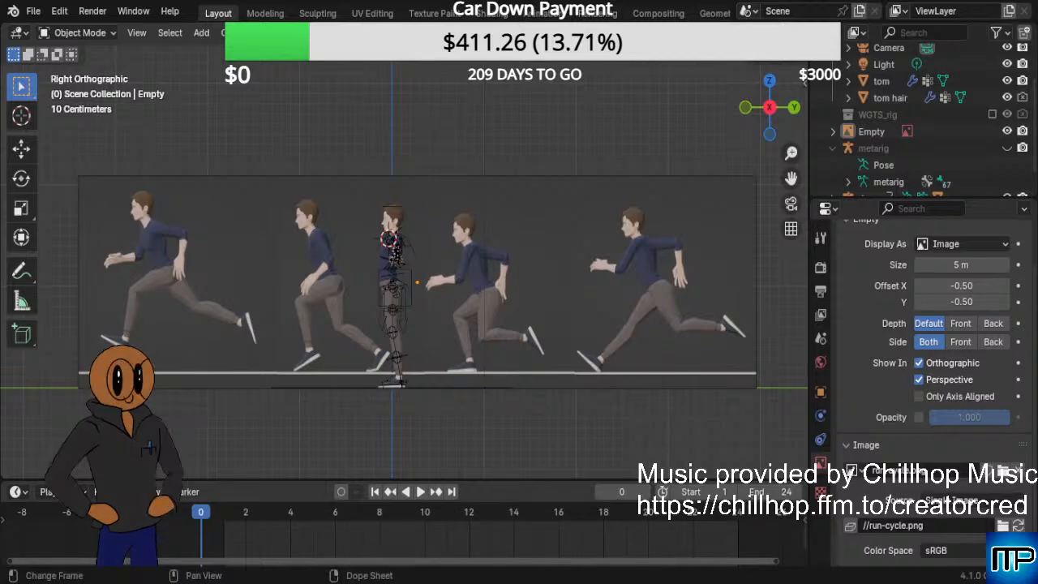
pyautogui.click(217, 521)
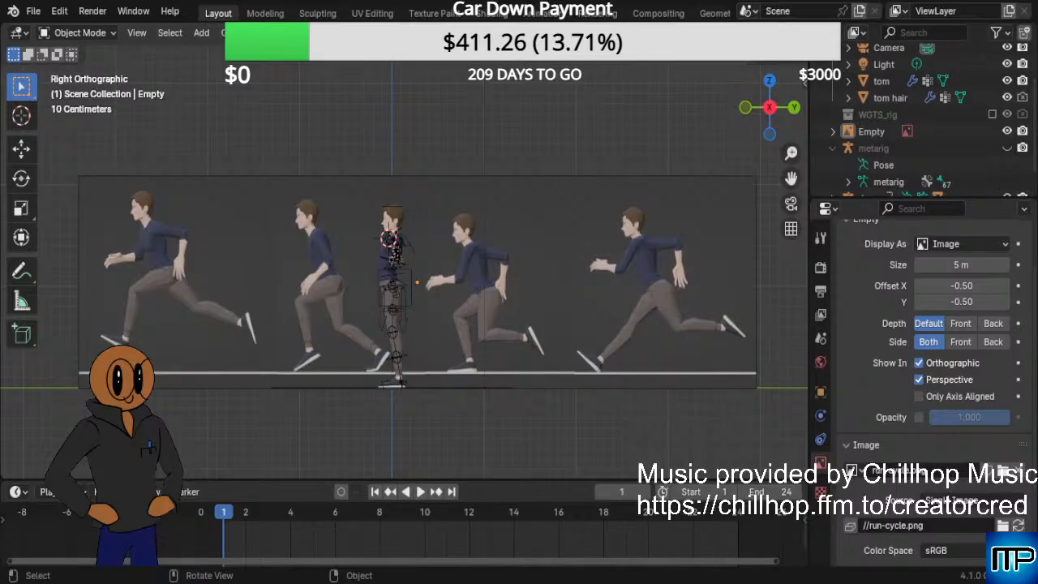
pyautogui.click(340, 492)
# Move the run-cycle image about -2.6 m along Y to bring its last running pose behind the rigged character.
pyautogui.click(287, 250)
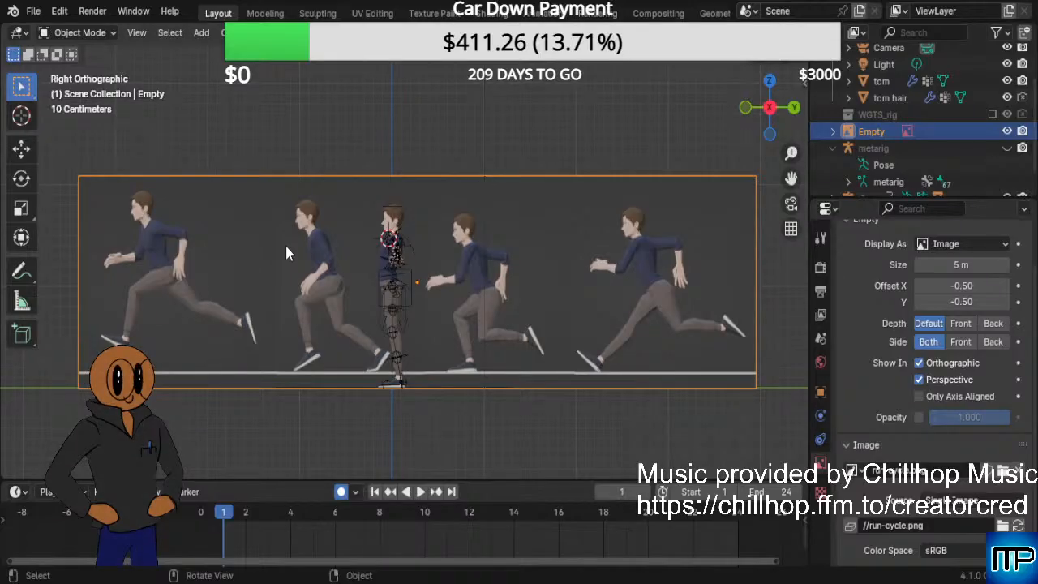
pyautogui.press('g')
pyautogui.press('y')
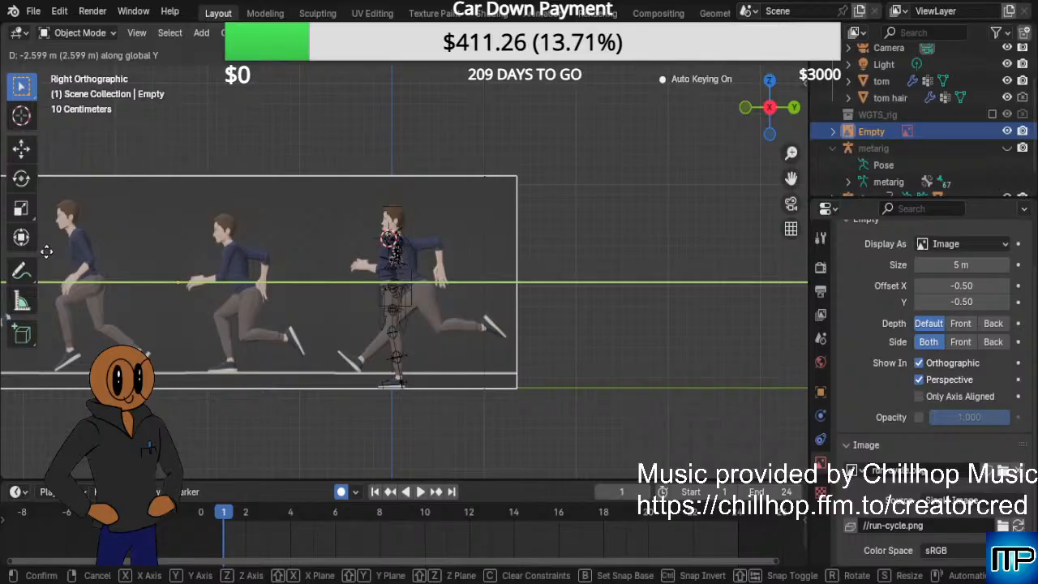
pyautogui.click(45, 249)
# Move the run-cycle image about -0.17 m farther along Y to fine-tune its last running pose against the character at frame 1.
pyautogui.scroll(3, 438, 259)
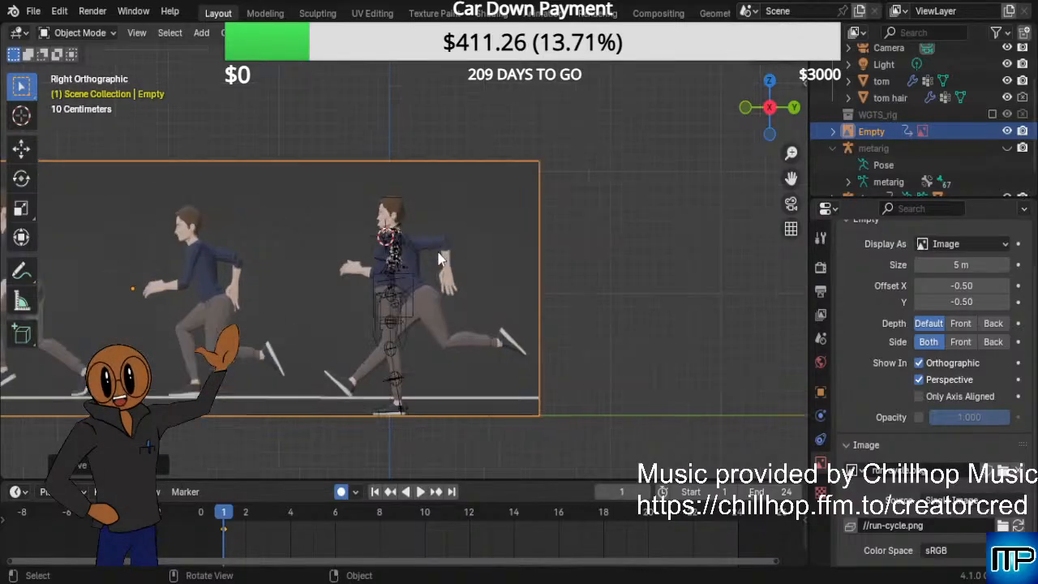
pyautogui.scroll(-3, 438, 260)
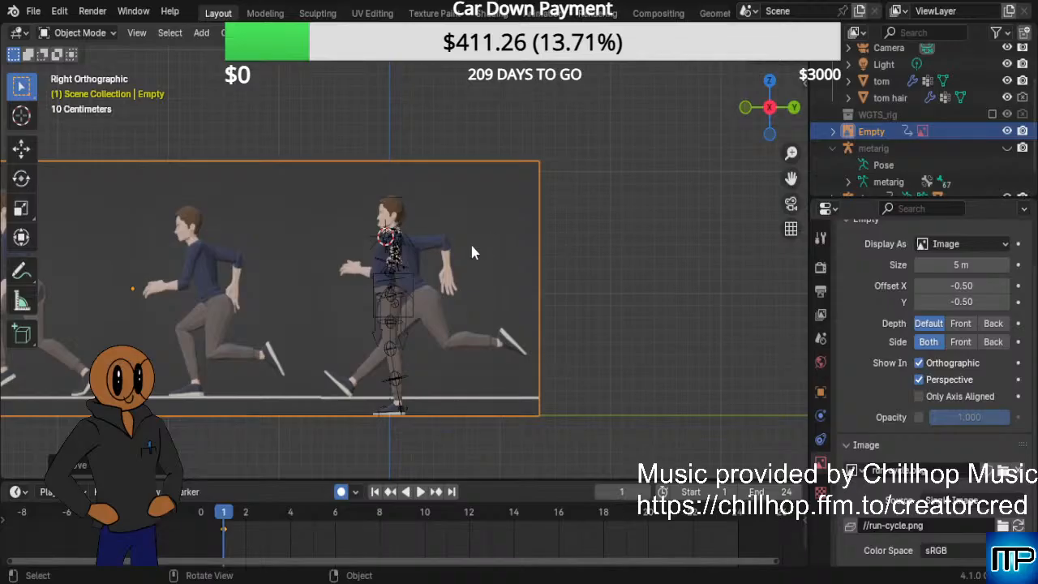
pyautogui.press('g')
pyautogui.press('y')
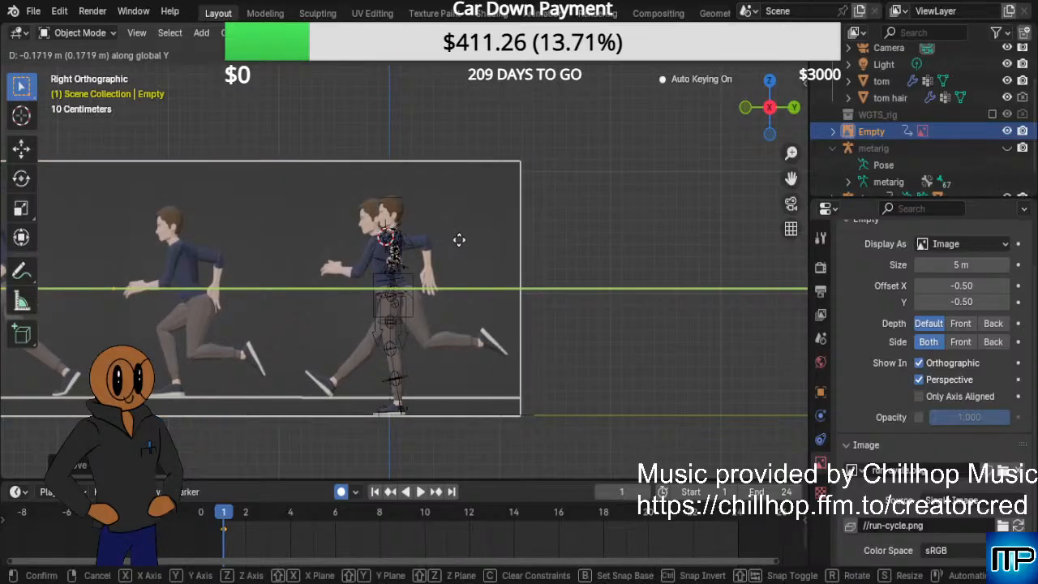
pyautogui.click(459, 240)
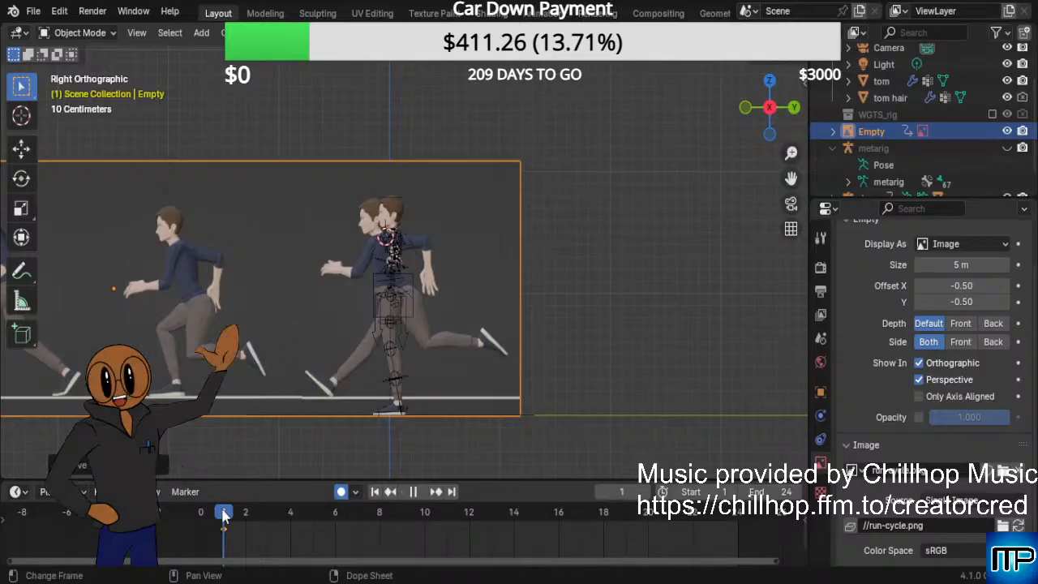
# Shift the image's position keyframe from frame 1 to frame 0 and key its location there using the transform sidebar.
pyautogui.moveTo(224, 514); pyautogui.dragTo(207, 515)
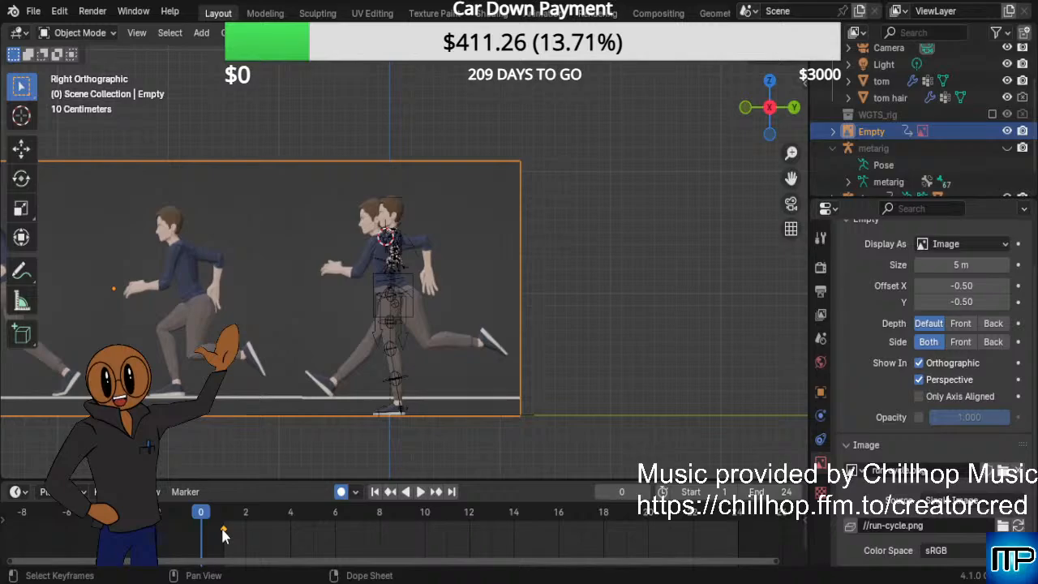
pyautogui.moveTo(224, 535); pyautogui.dragTo(194, 527)
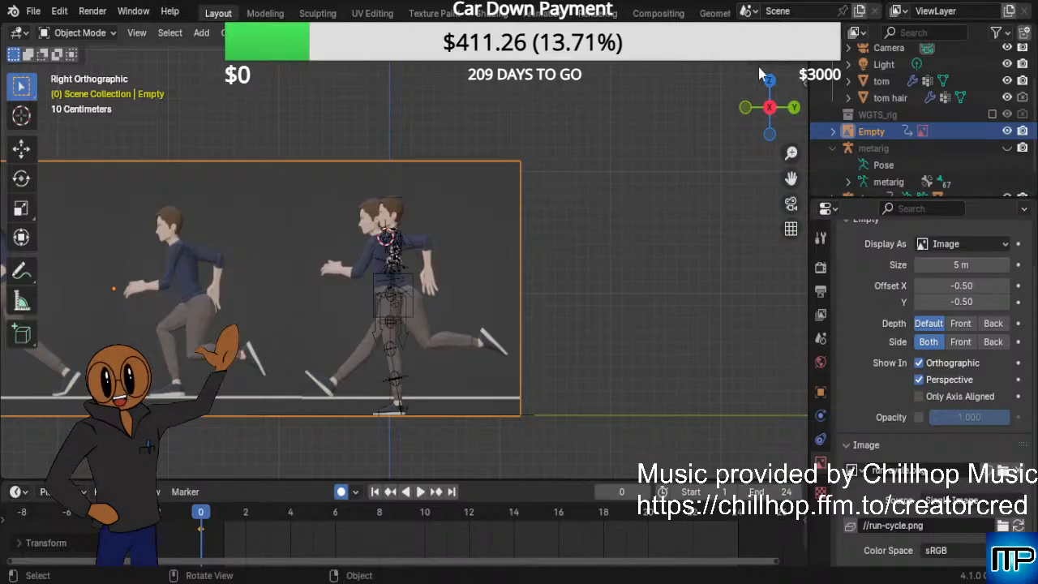
pyautogui.press('n')
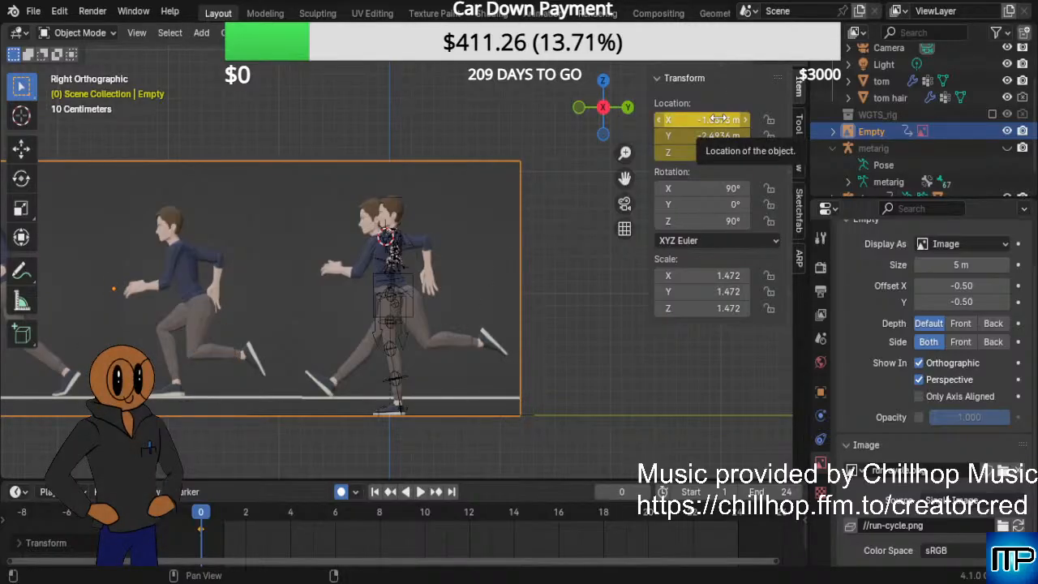
pyautogui.press('i')
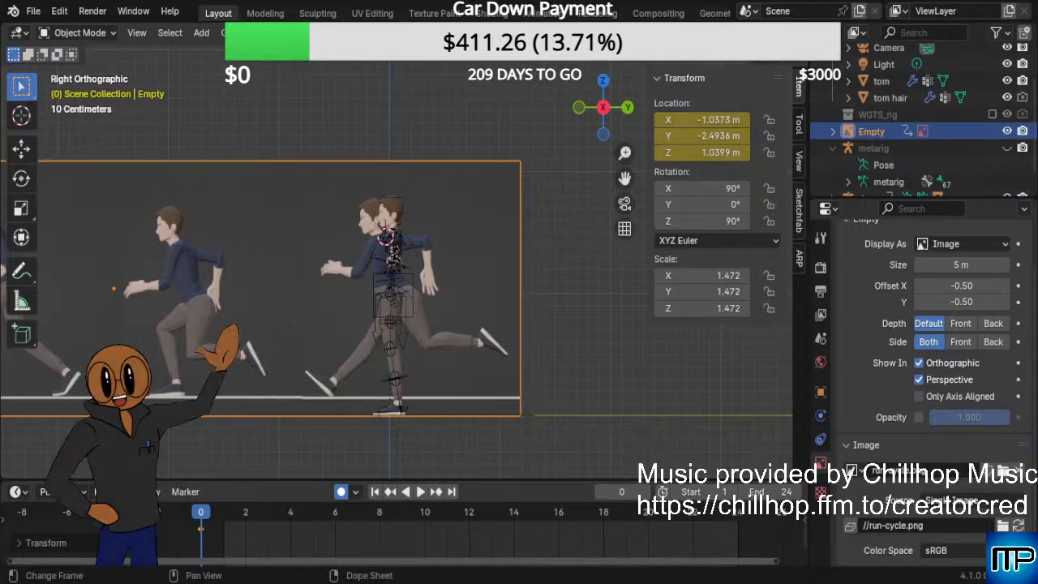
# At frame 3, move the run-cycle image about 1.79 m along Y to bring the preceding running pose behind the character.
pyautogui.moveTo(200, 519); pyautogui.dragTo(261, 514)
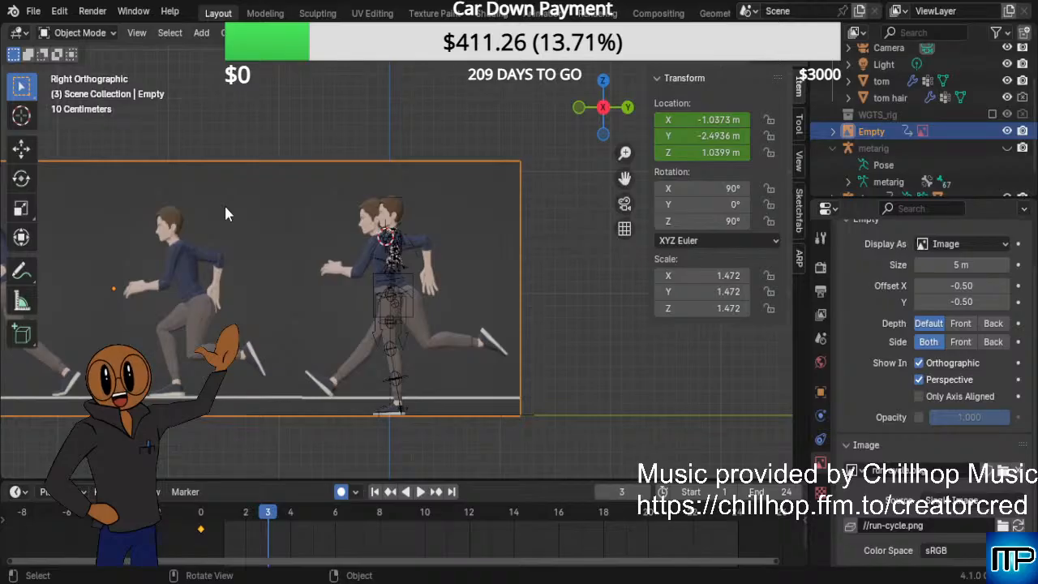
pyautogui.press('g')
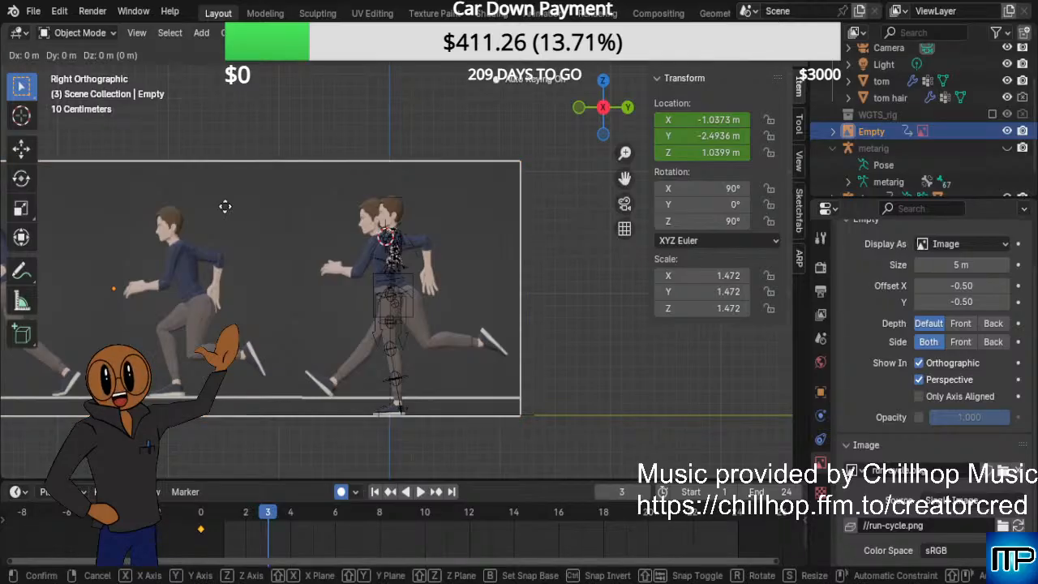
pyautogui.press('y')
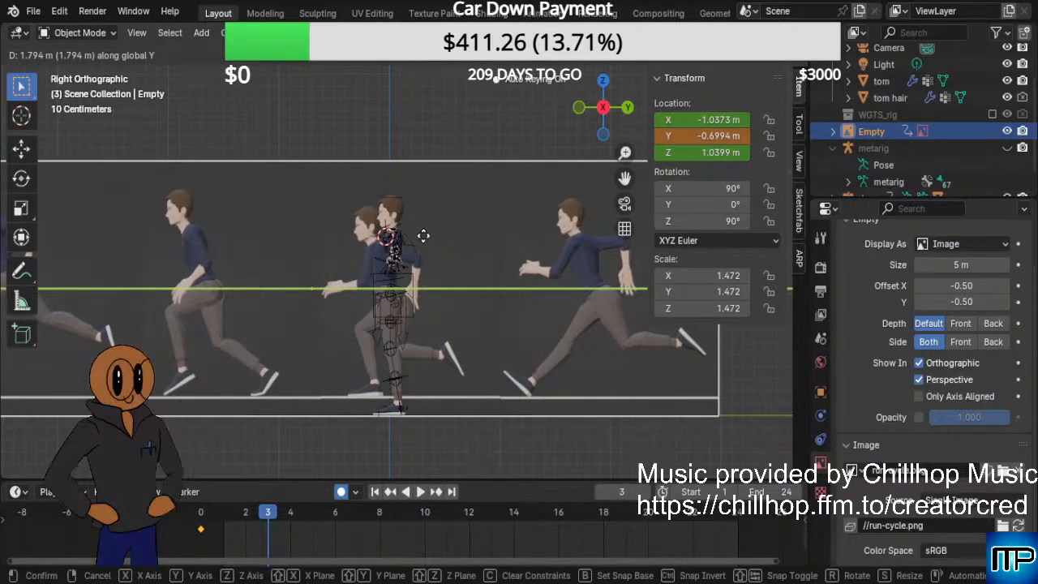
pyautogui.click(423, 236)
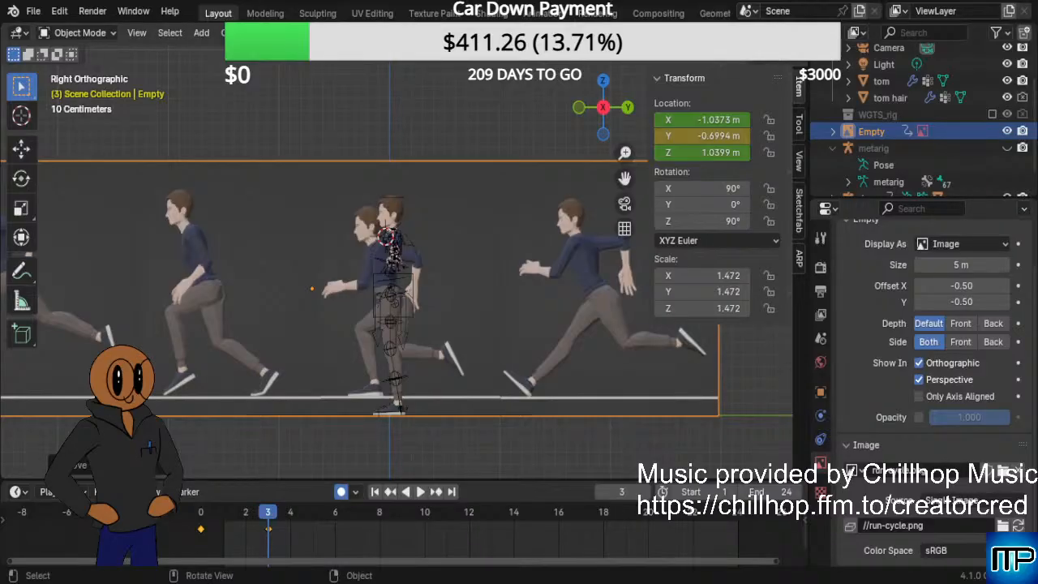
# At frame 6, move the run-cycle image about 1.8 m along Y so its second pose sits behind the character.
pyautogui.moveTo(269, 519); pyautogui.dragTo(336, 522)
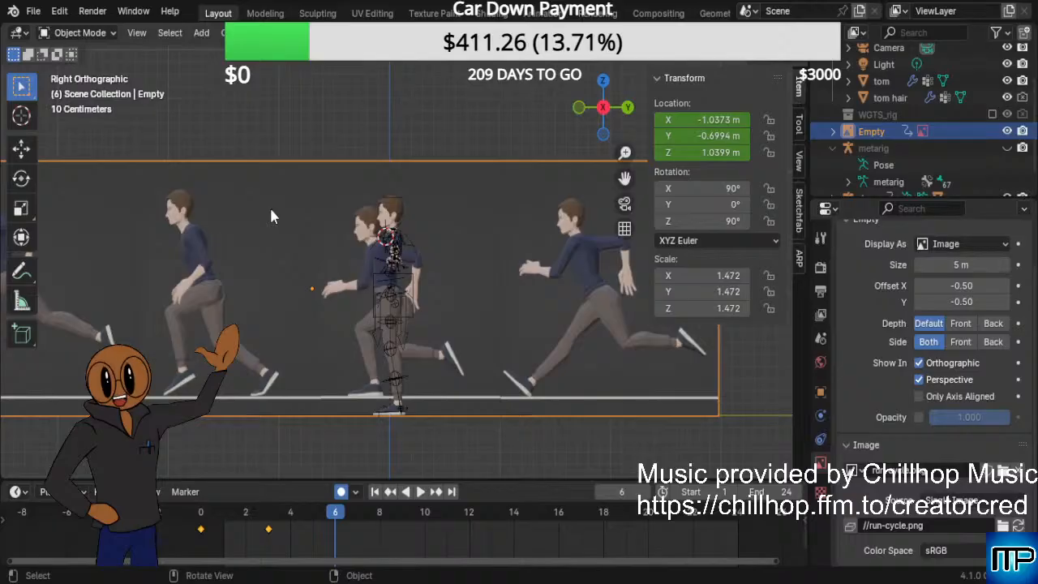
pyautogui.press('g')
pyautogui.press('y')
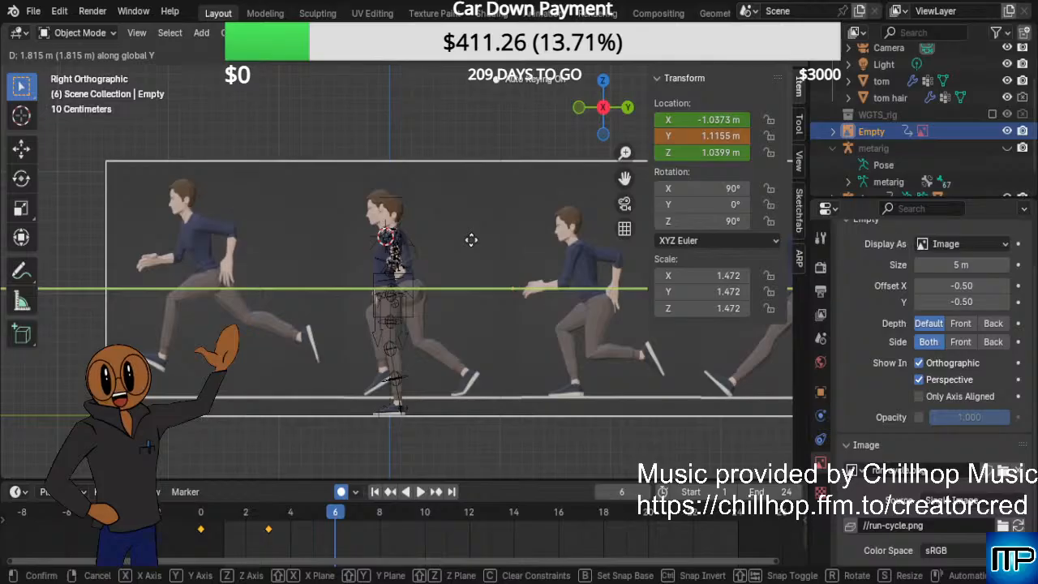
pyautogui.click(471, 240)
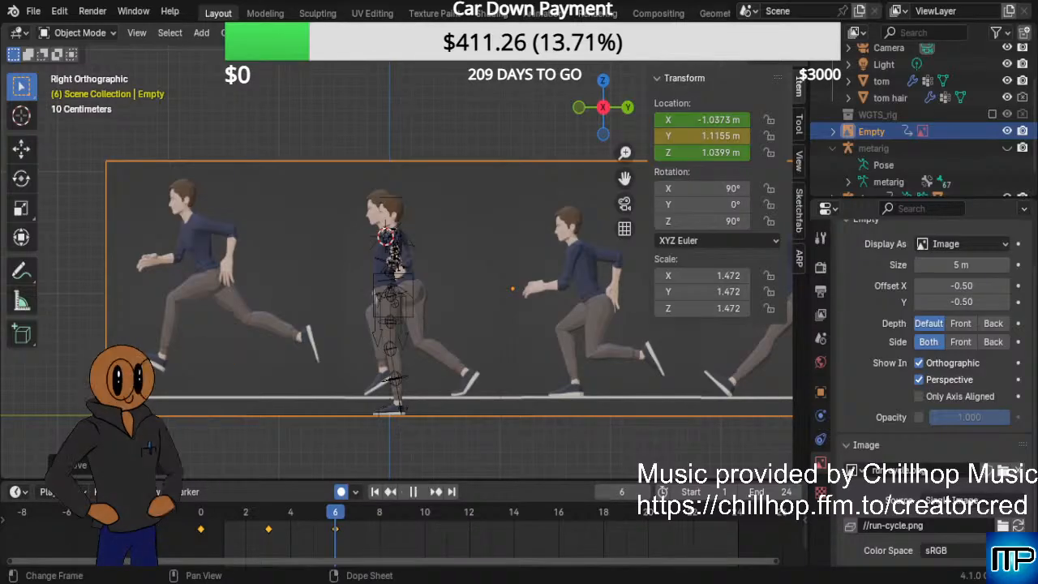
# At frame 9, move the run-cycle image about 1.6 m along Y so its first pose sits behind the character.
pyautogui.moveTo(335, 519); pyautogui.dragTo(396, 520)
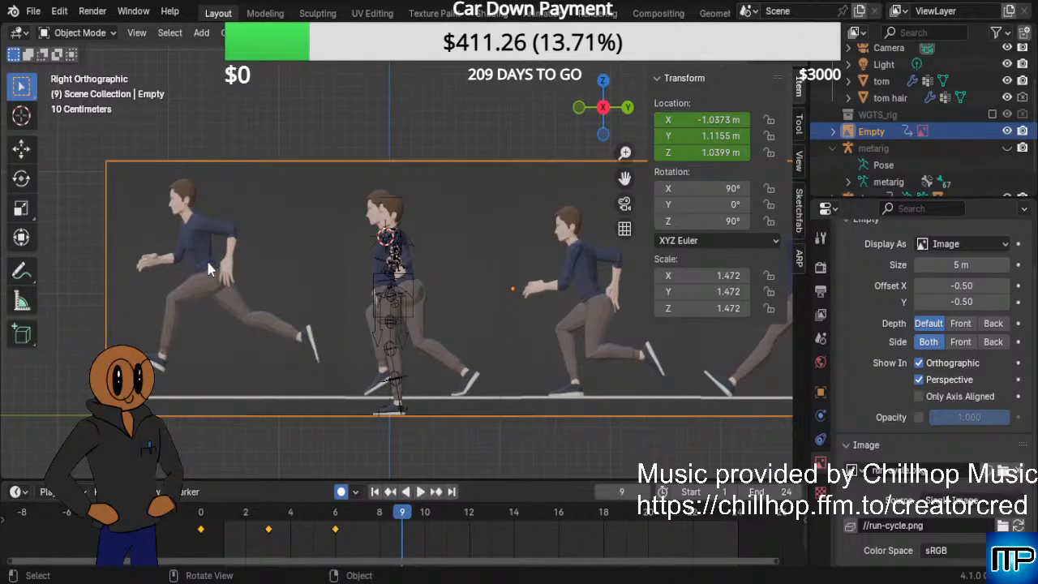
pyautogui.press('g')
pyautogui.press('y')
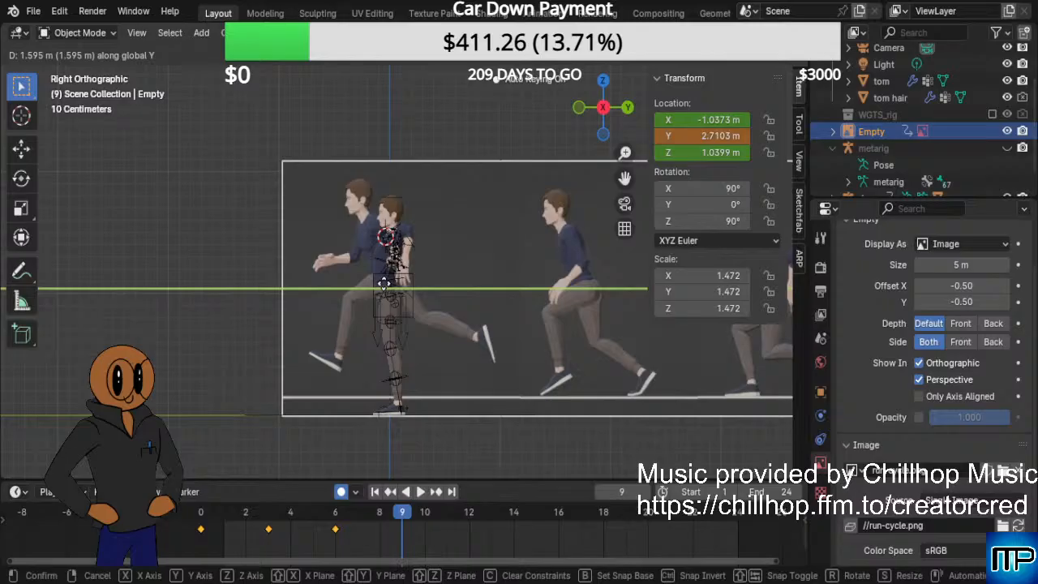
pyautogui.click(385, 283)
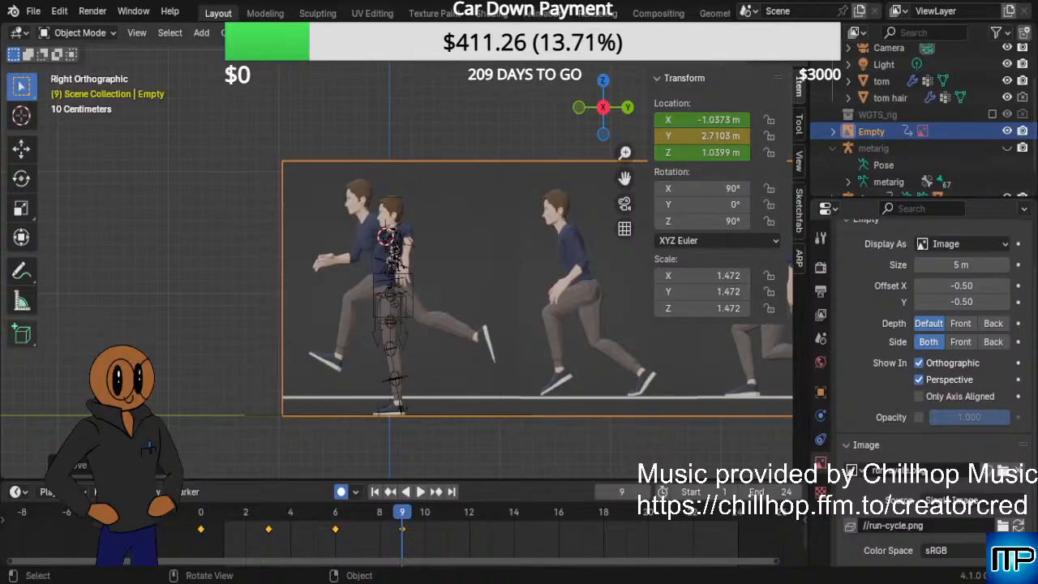
# Play back the image's keyed motion, stop it, and return the timeline to frame 0.
pyautogui.press('space')
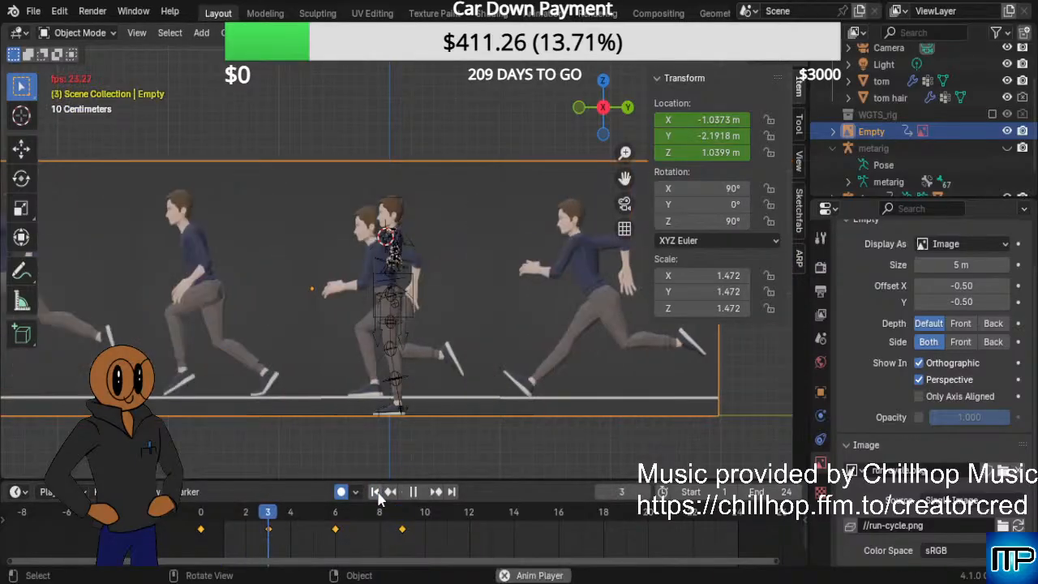
pyautogui.press('space')
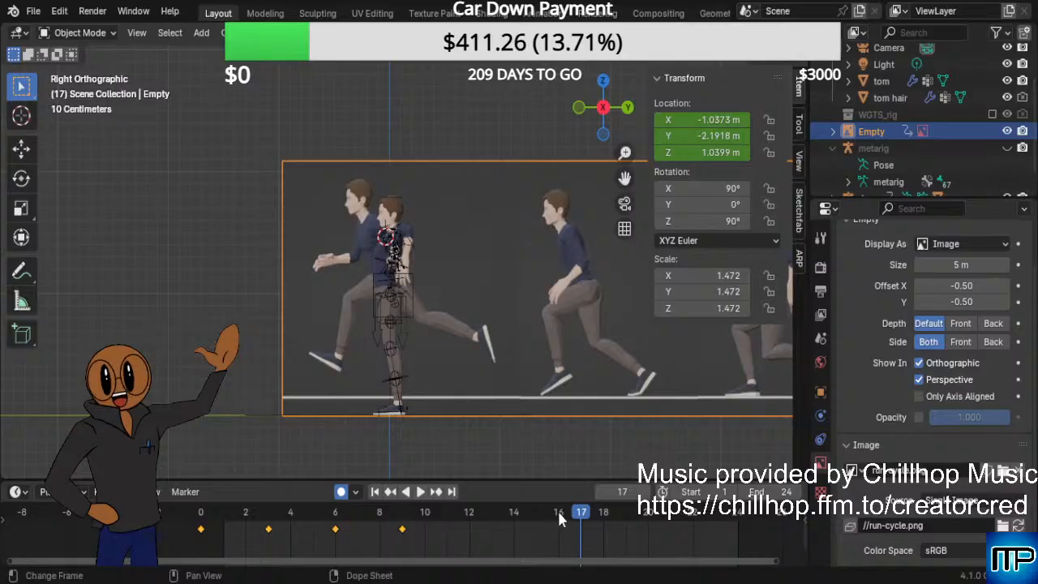
pyautogui.moveTo(498, 506); pyautogui.dragTo(214, 522)
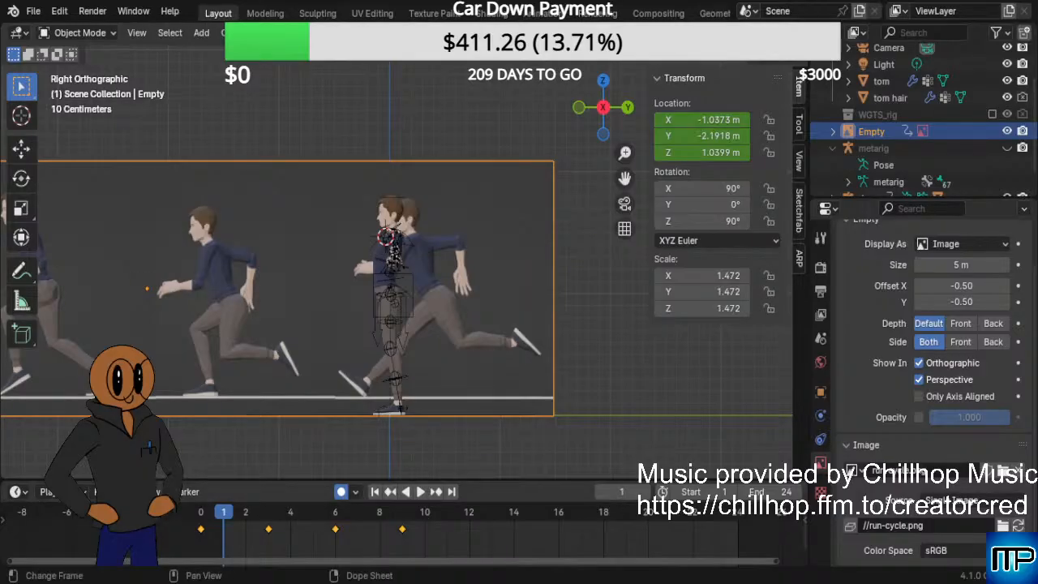
pyautogui.press('Left')
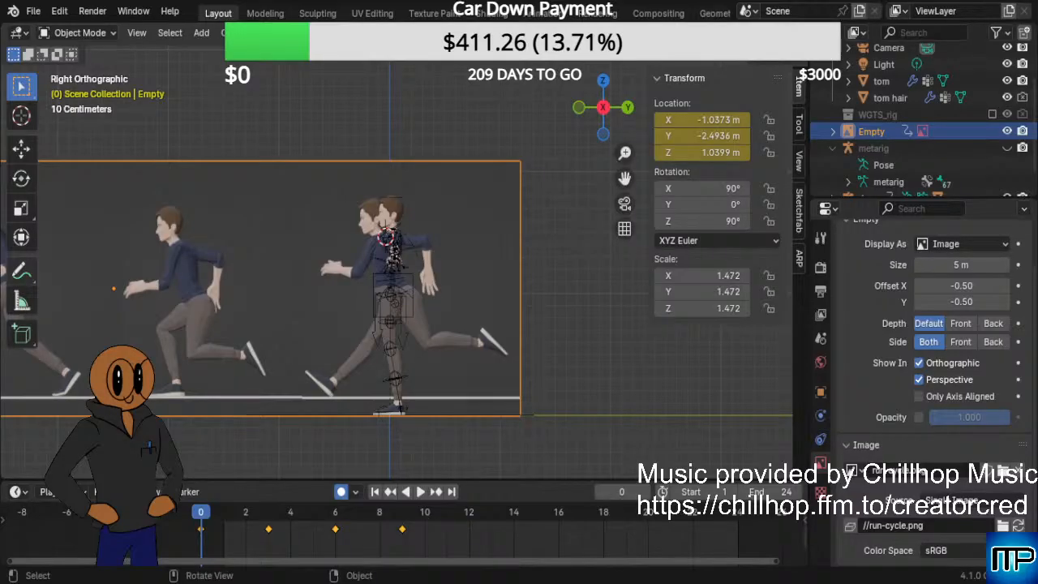
pyautogui.scroll(4, 422, 322)
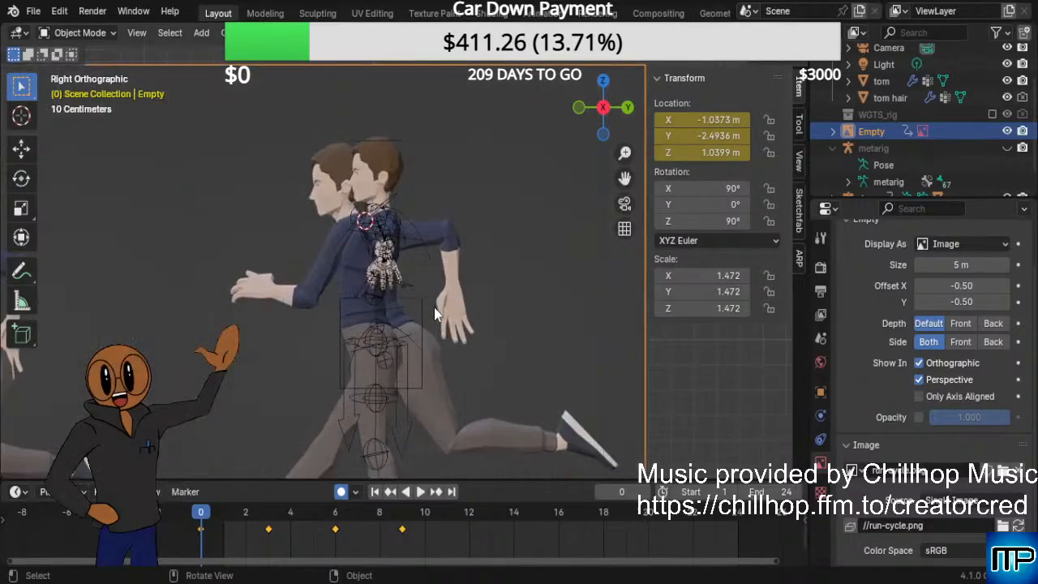
pyautogui.click(421, 318)
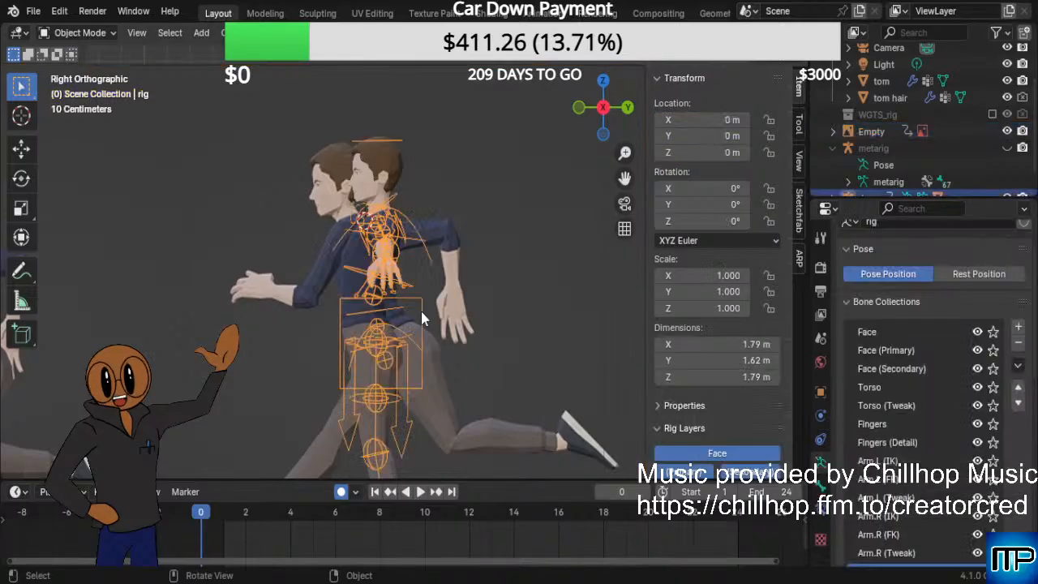
pyautogui.press('a')
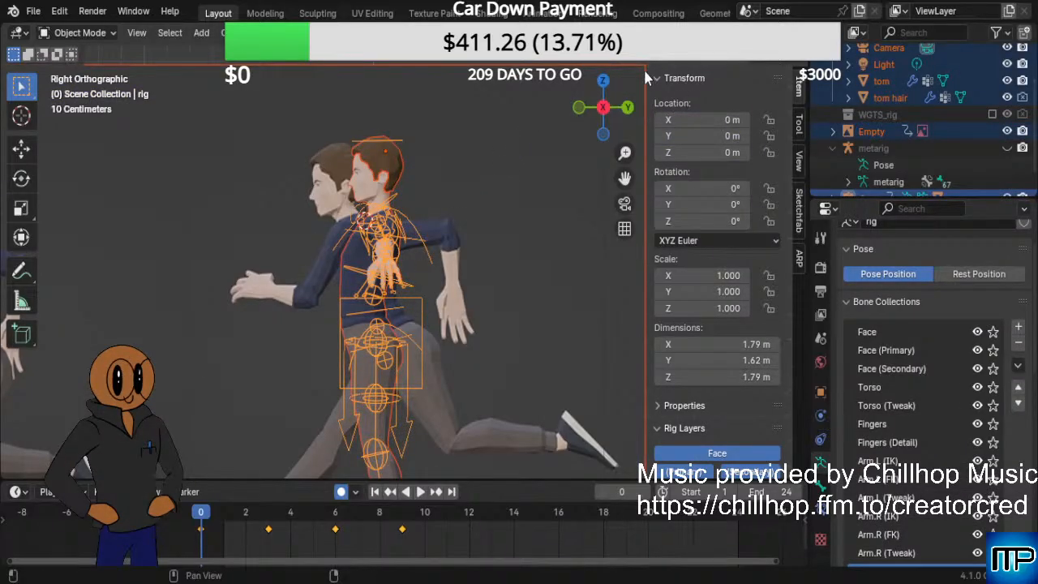
pyautogui.click(454, 211)
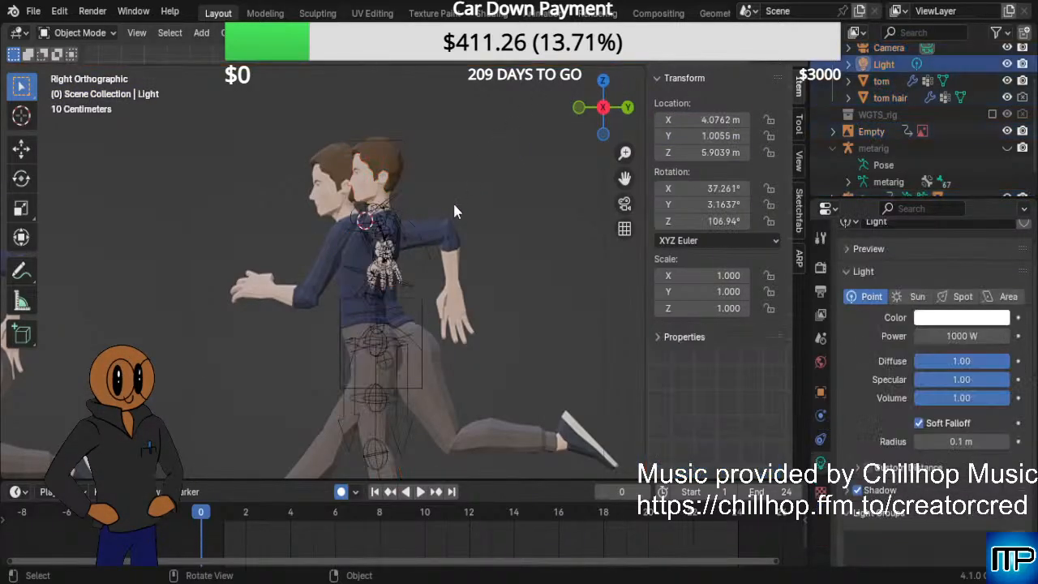
pyautogui.click(420, 329)
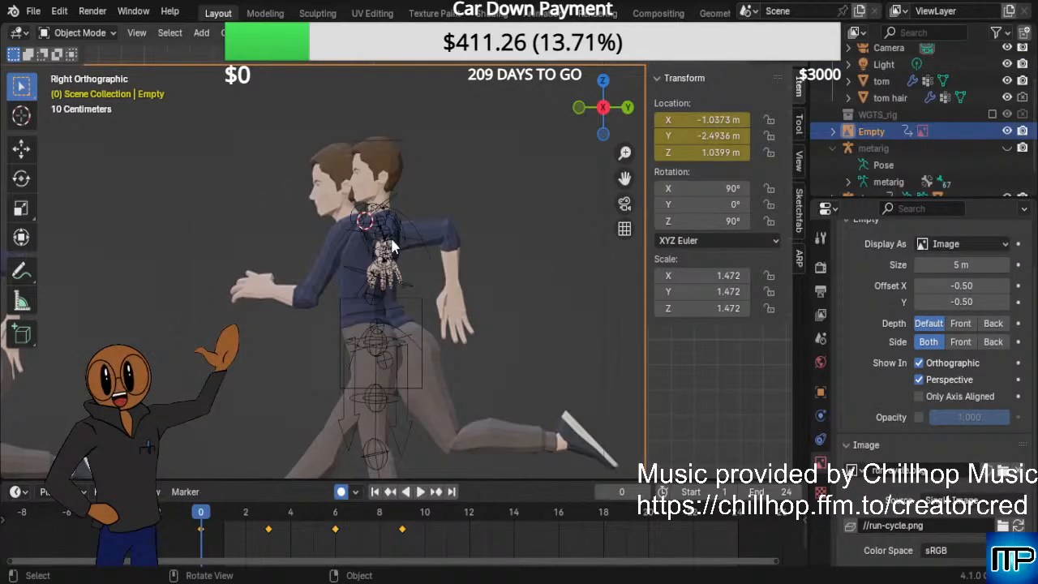
# Select the character's rig and switch it to Pose Mode.
pyautogui.click(367, 302)
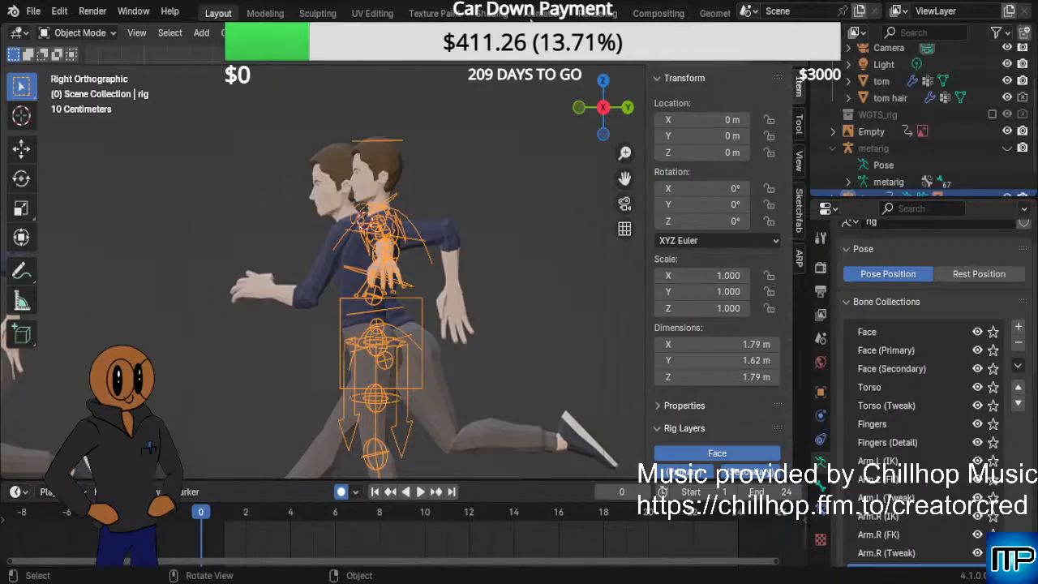
pyautogui.click(97, 33)
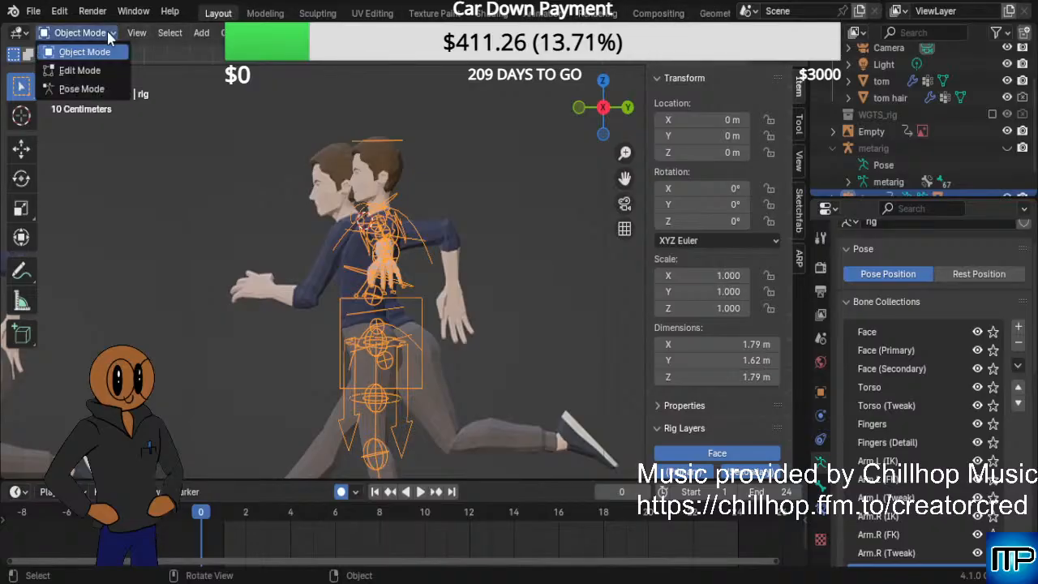
pyautogui.click(81, 88)
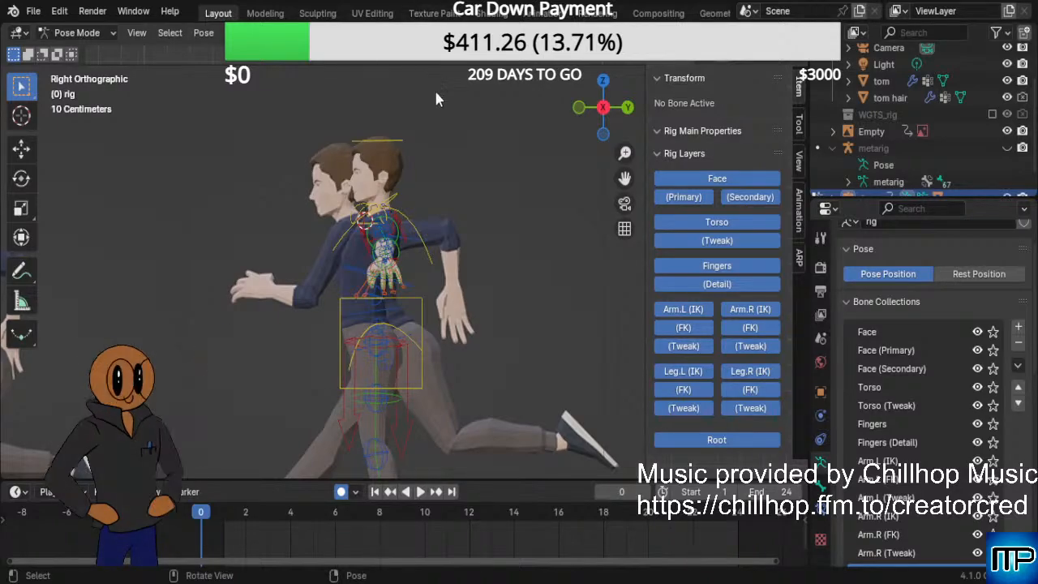
# Examine how the rig's hips, legs and feet line up with the reference running pose and ground line at frame 0.
pyautogui.scroll(-2, 489, 283)
pyautogui.scroll(2, 503, 444)
pyautogui.keyDown('shift'); pyautogui.moveTo(588, 380); pyautogui.dragTo(578, 258, button='middle'); pyautogui.keyUp('shift')
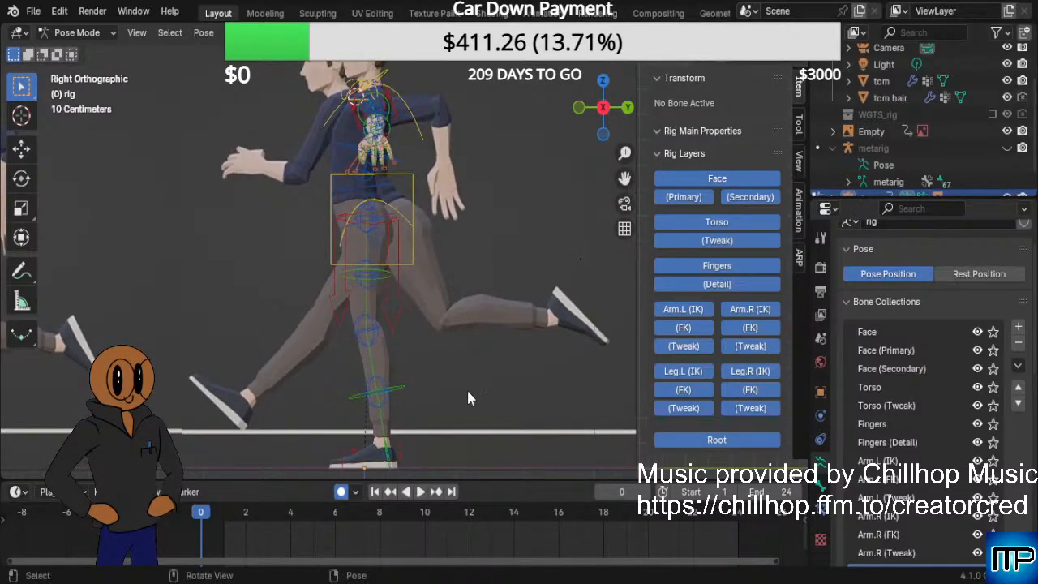
pyautogui.scroll(-2, 432, 443)
pyautogui.scroll(2, 432, 442)
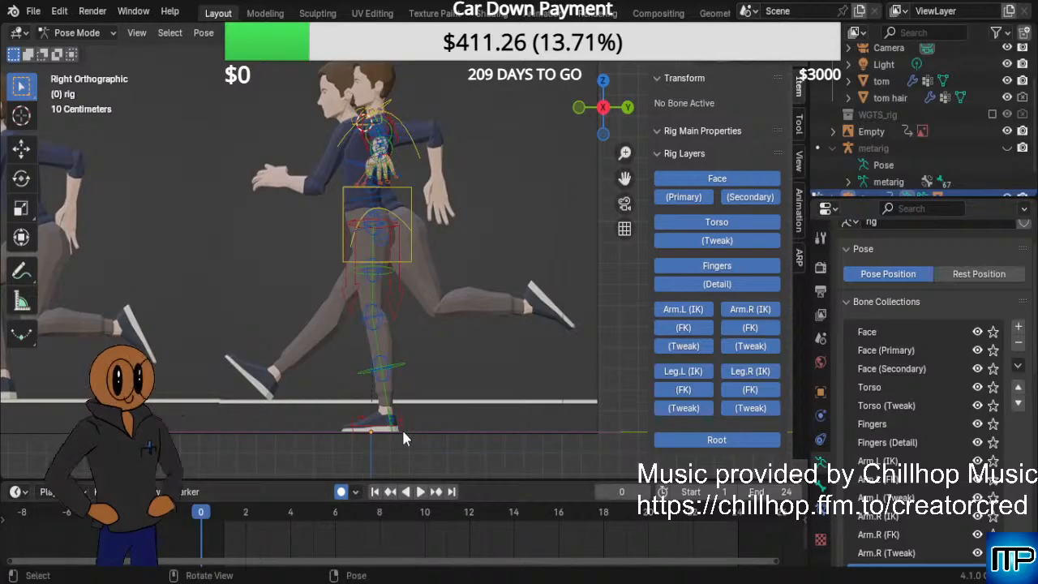
pyautogui.scroll(2, 403, 436)
pyautogui.scroll(-3, 400, 437)
pyautogui.scroll(2, 397, 439)
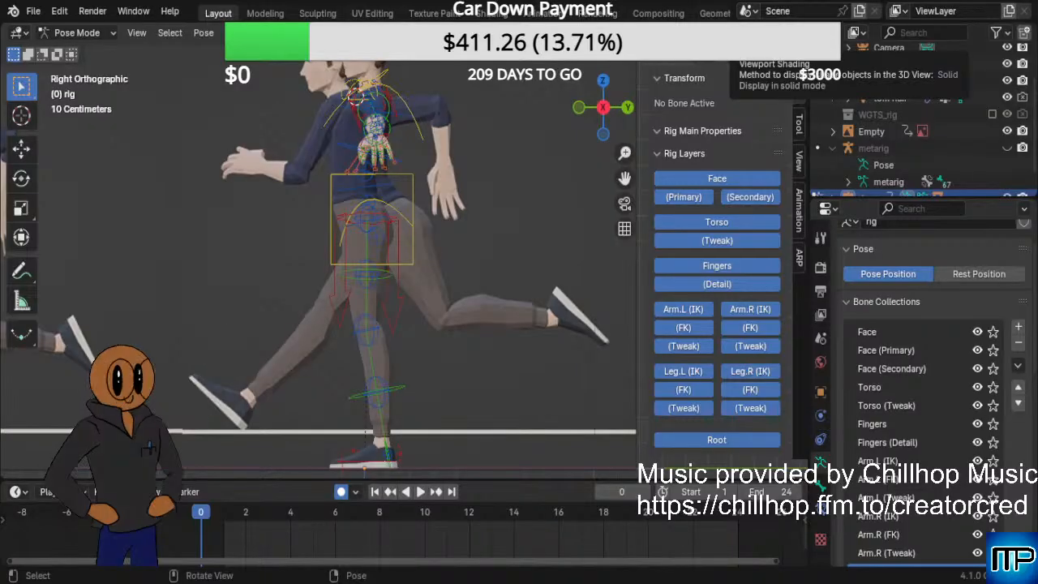
pyautogui.scroll(-2, 487, 214)
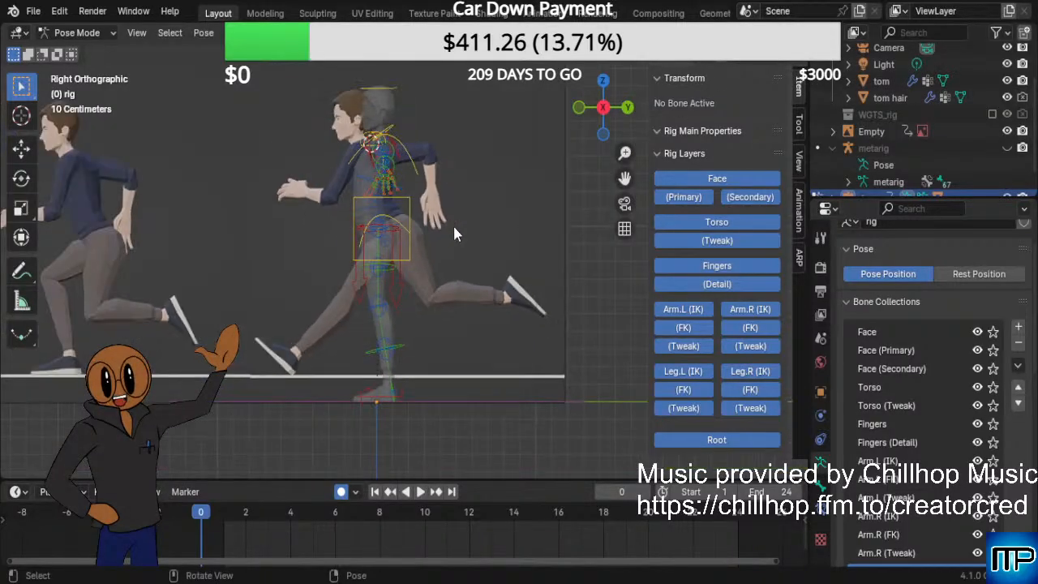
pyautogui.scroll(3, 452, 223)
pyautogui.scroll(-3, 339, 157)
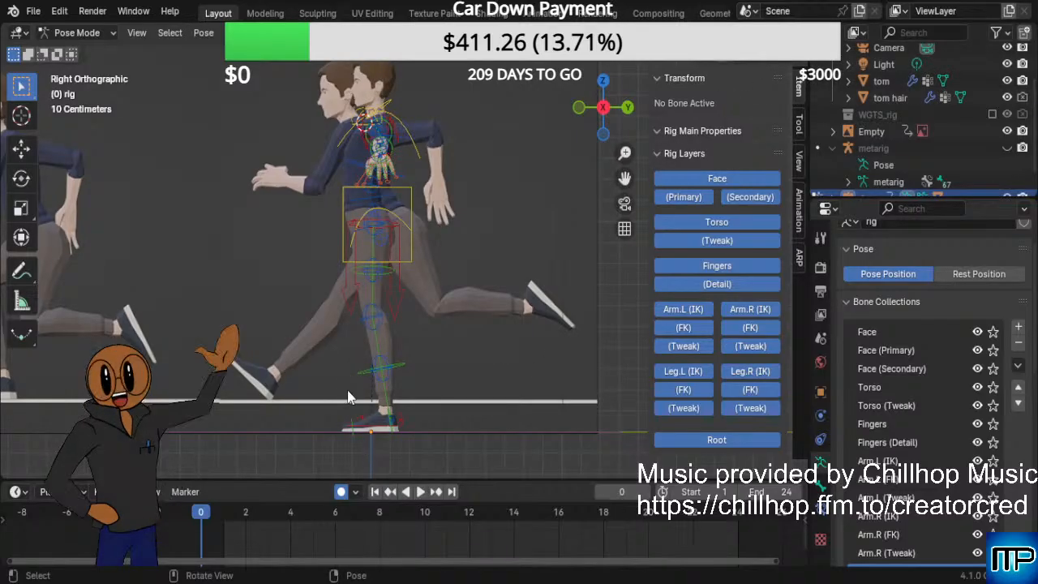
pyautogui.click(376, 428)
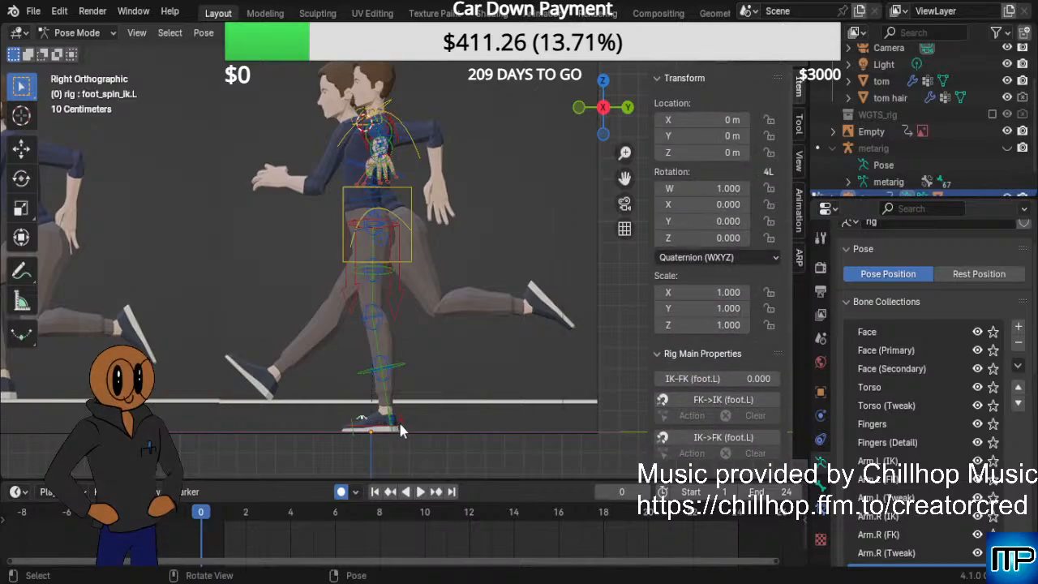
pyautogui.click(398, 428)
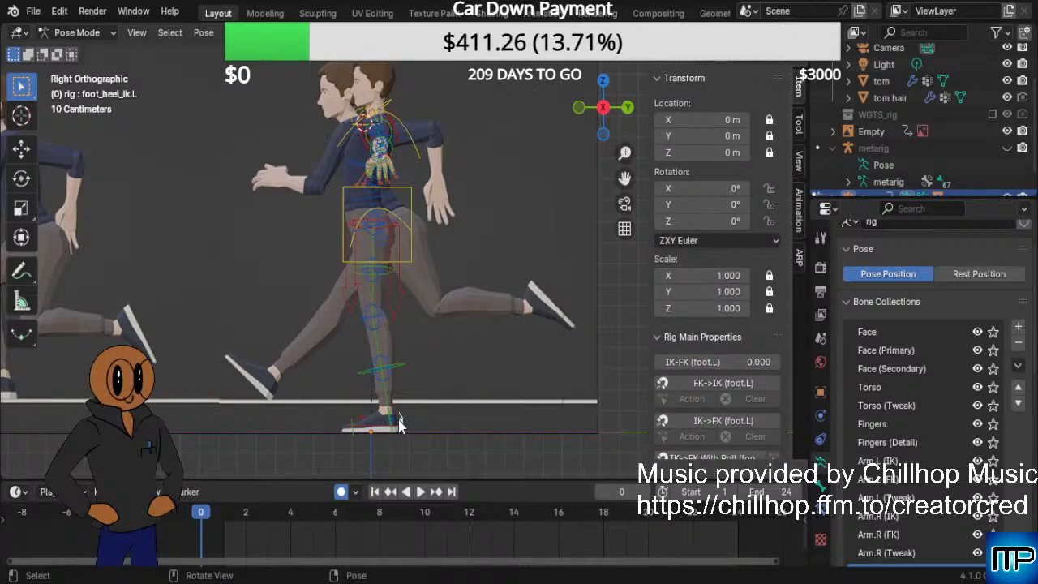
pyautogui.press('r')
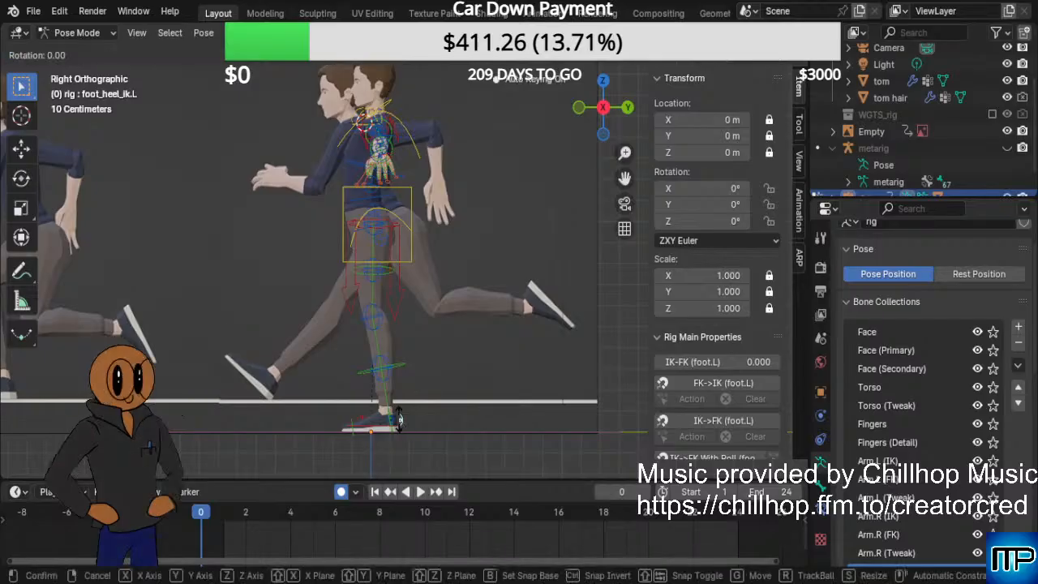
pyautogui.rightClick(402, 416)
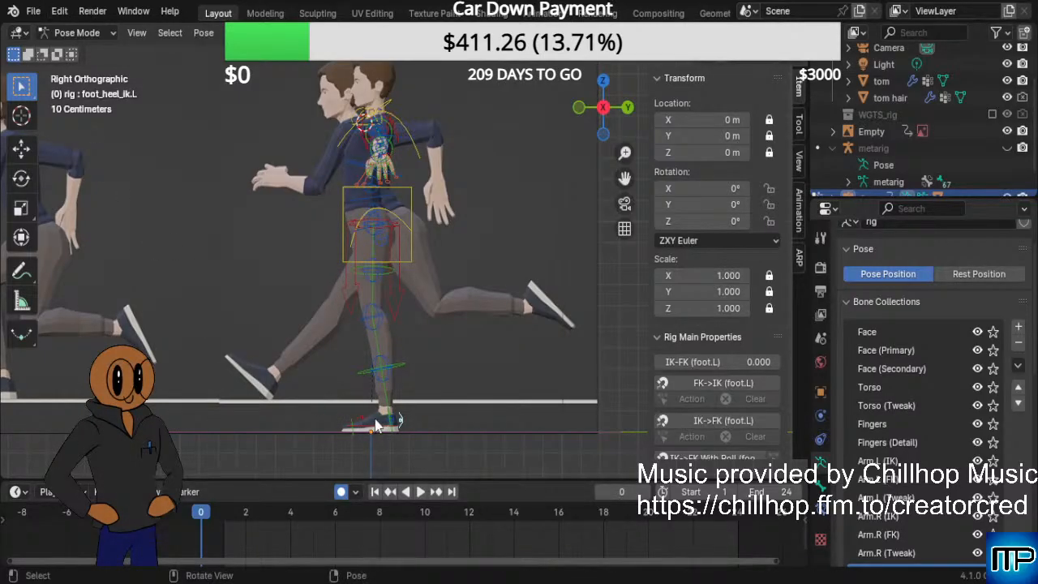
# Move the left foot IK control about 0.77 m along Y and 0.47 m up, toward the reference's raised rear foot.
pyautogui.click(375, 426)
pyautogui.press('g')
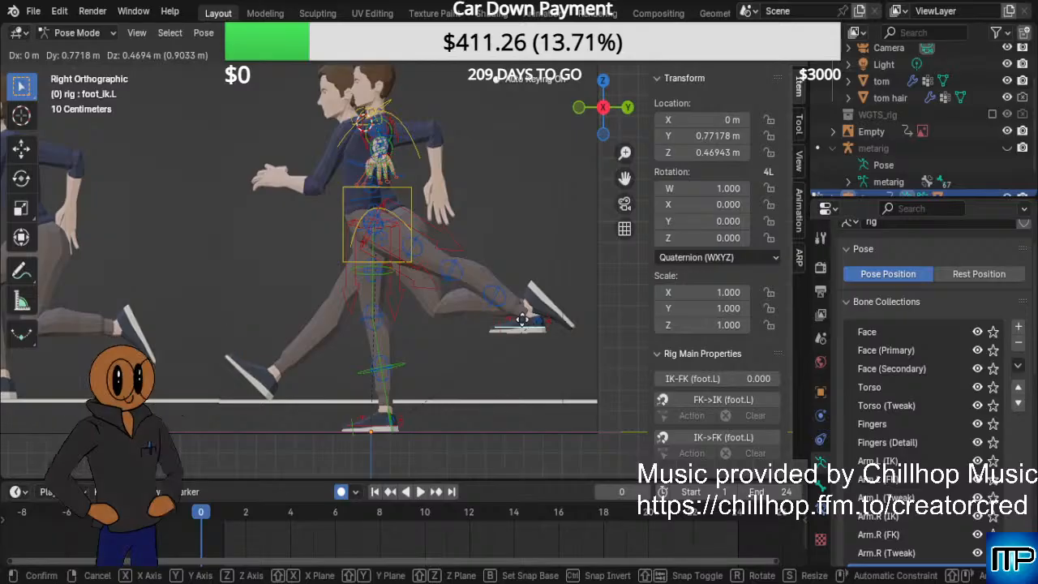
pyautogui.click(522, 318)
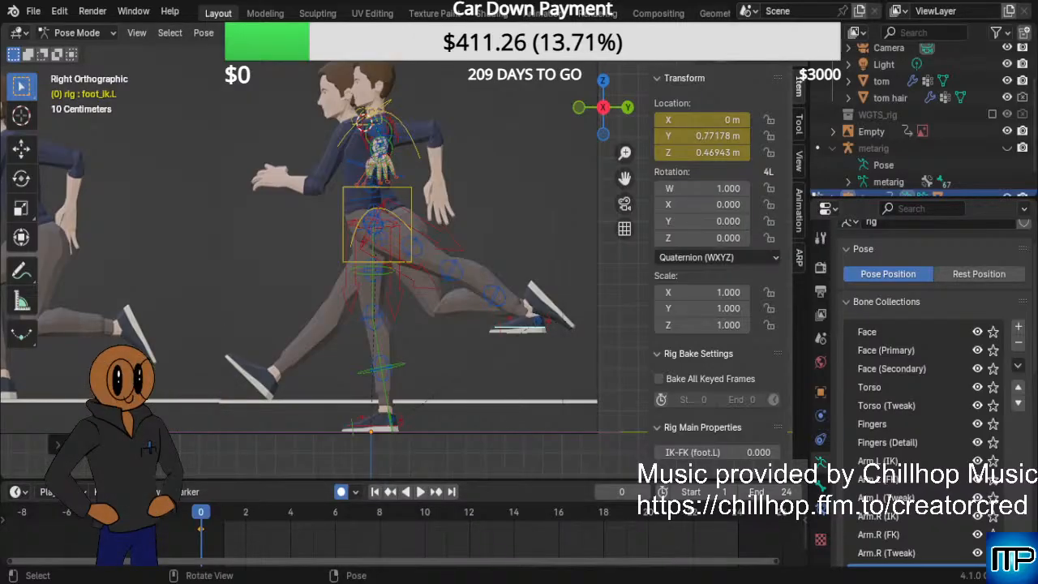
# Move the right foot IK control about -0.62 m along Y and 0.18 m up, onto the reference's front foot.
pyautogui.click(383, 430)
pyautogui.press('g')
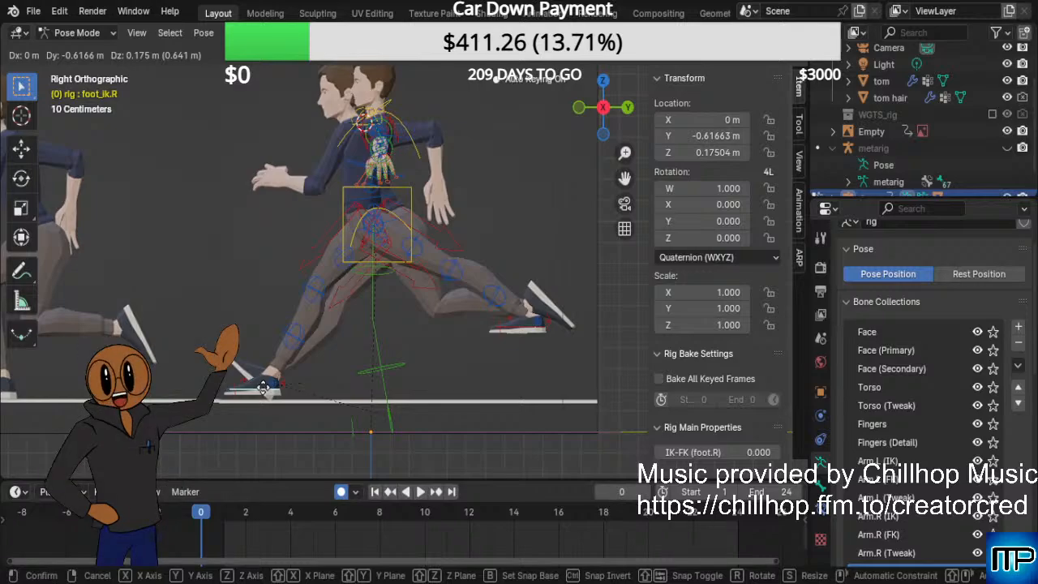
pyautogui.click(263, 388)
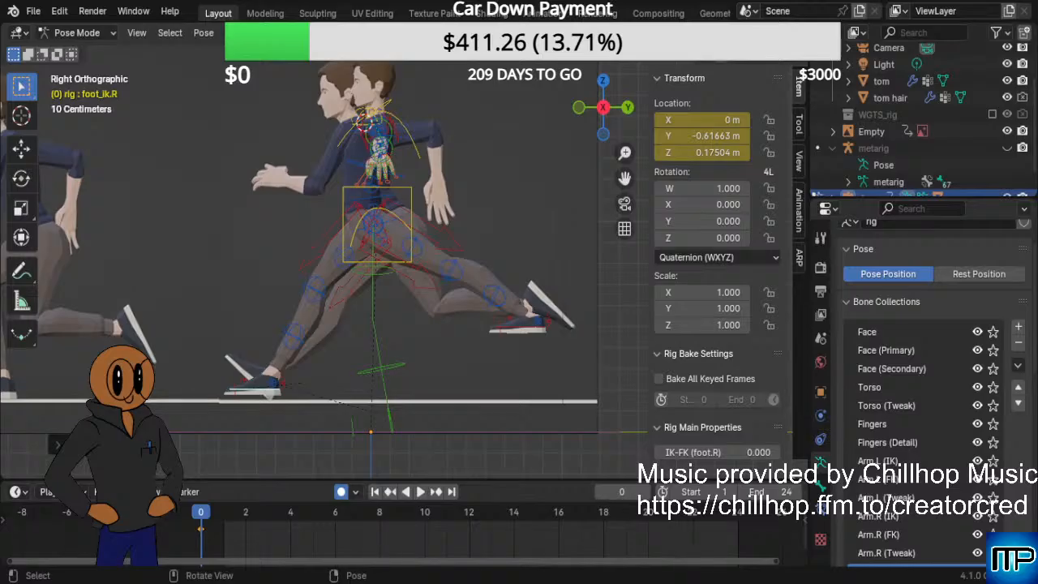
# Set IK Stretch to 0 for both the right and the left foot IK controls.
pyautogui.scroll(-7, 718, 284)
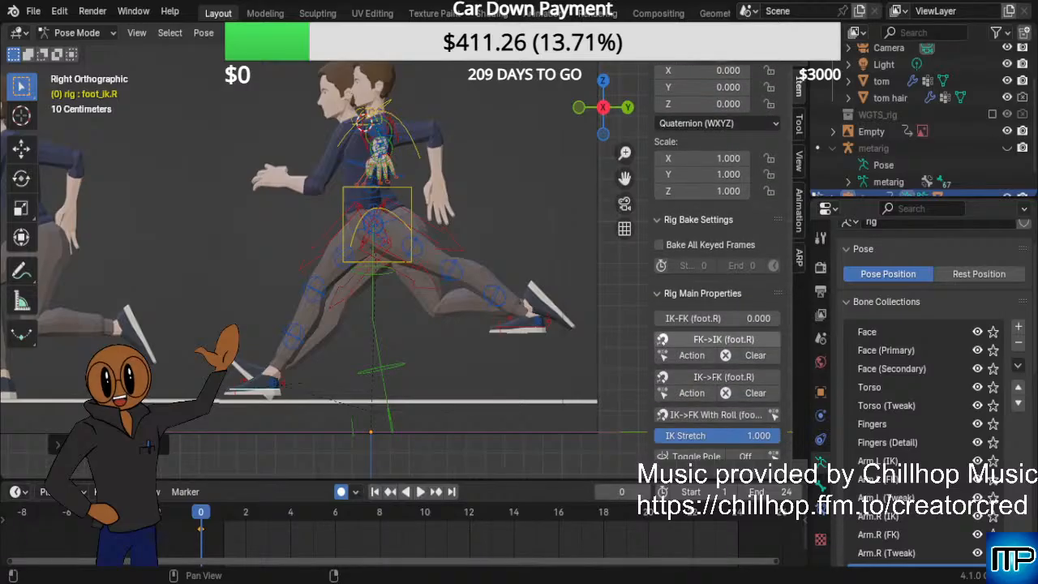
pyautogui.scroll(1, 718, 283)
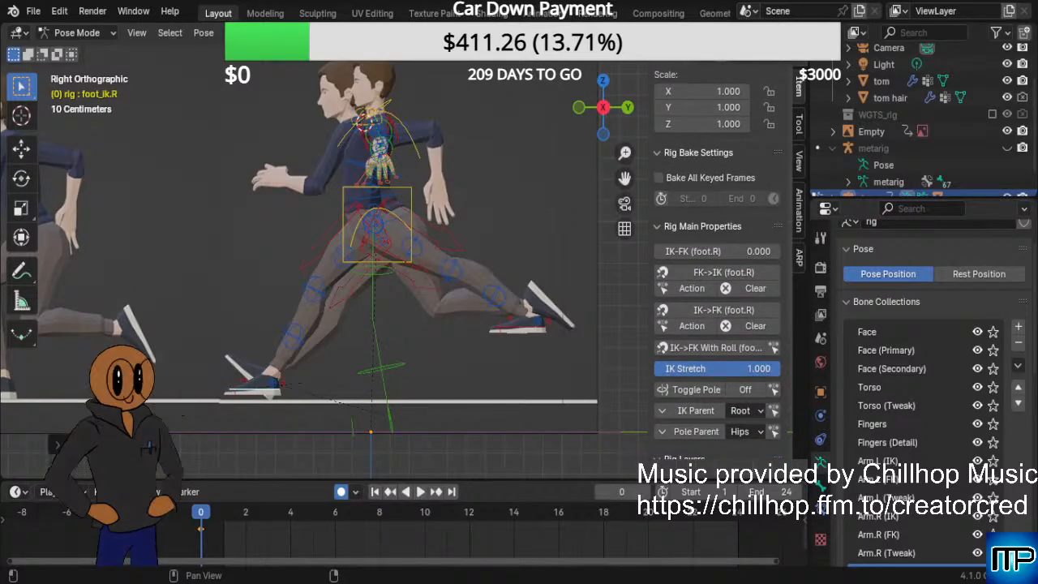
pyautogui.click(769, 368)
pyautogui.click(684, 371)
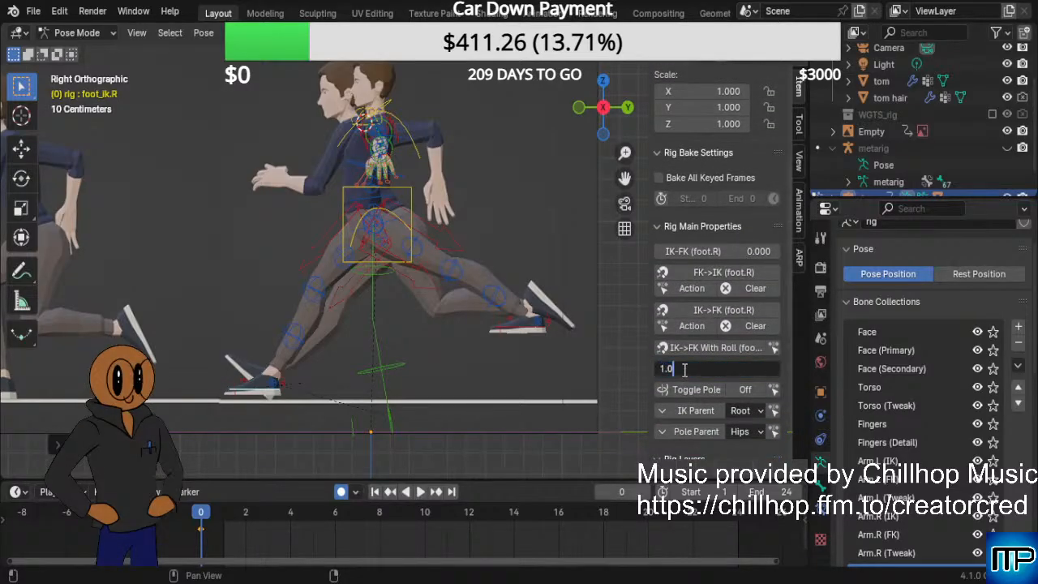
pyautogui.click(790, 397)
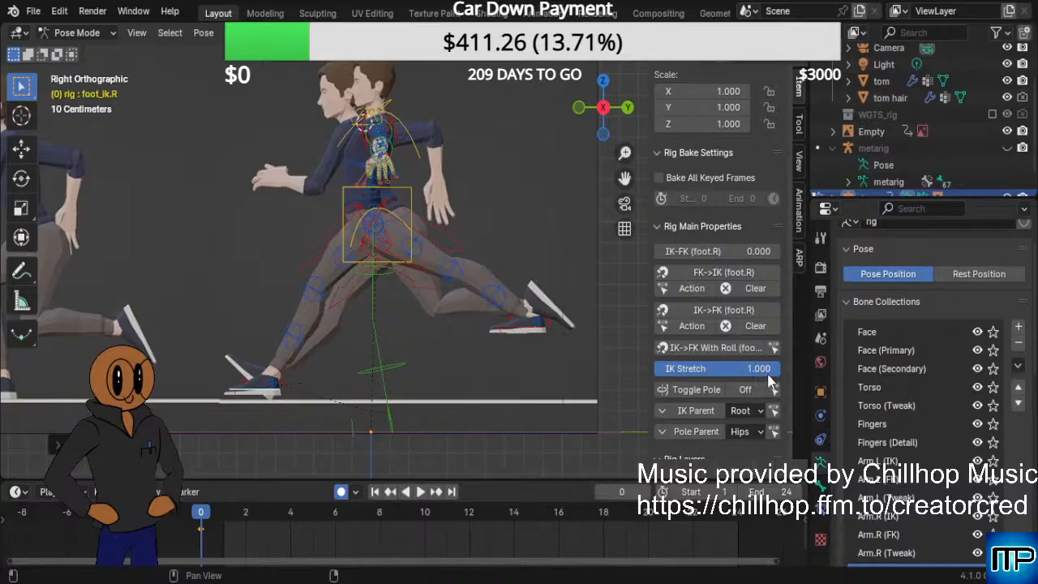
pyautogui.moveTo(775, 370); pyautogui.dragTo(650, 368)
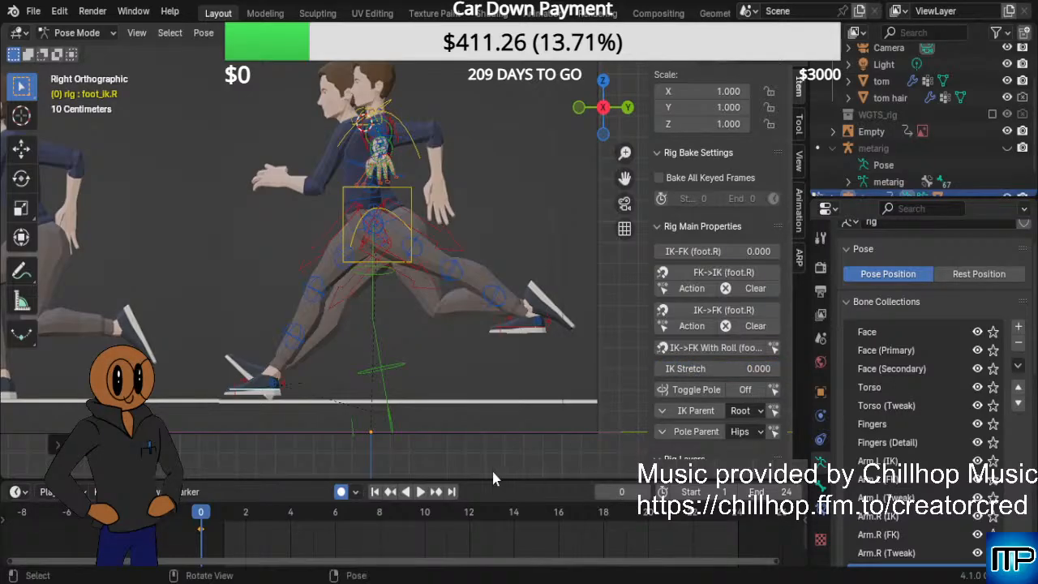
pyautogui.click(535, 328)
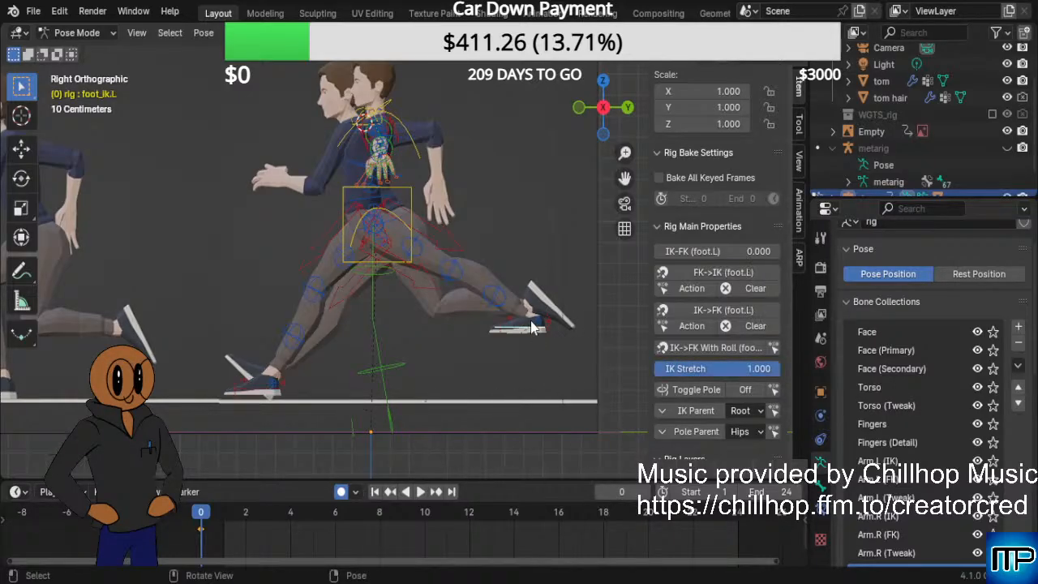
pyautogui.moveTo(775, 372); pyautogui.dragTo(654, 371)
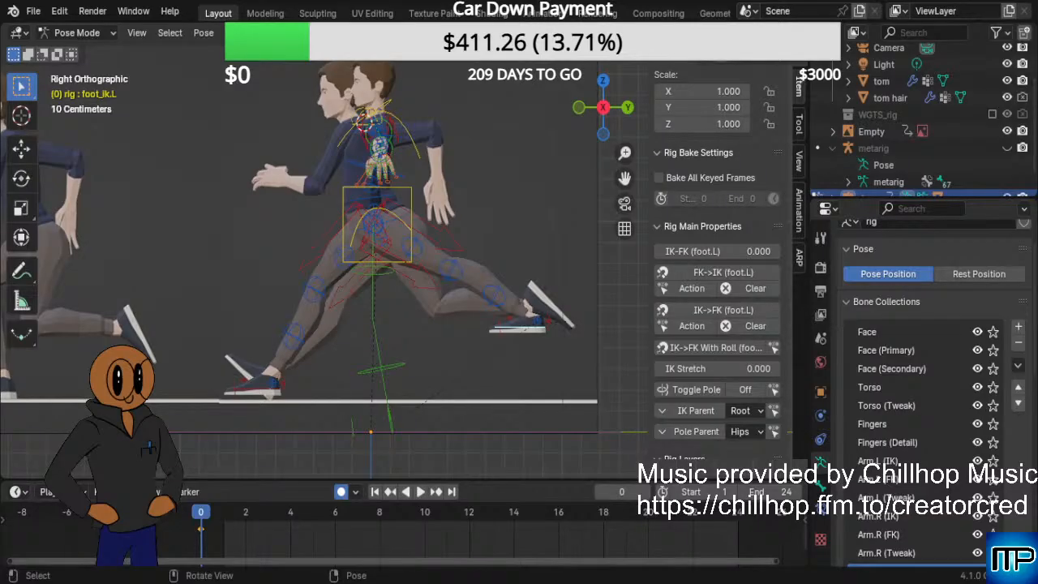
# Lower the torso control about 0.14 m and shift it about 0.11 m along Y so the legs bend to match the reference.
pyautogui.scroll(3, 426, 271)
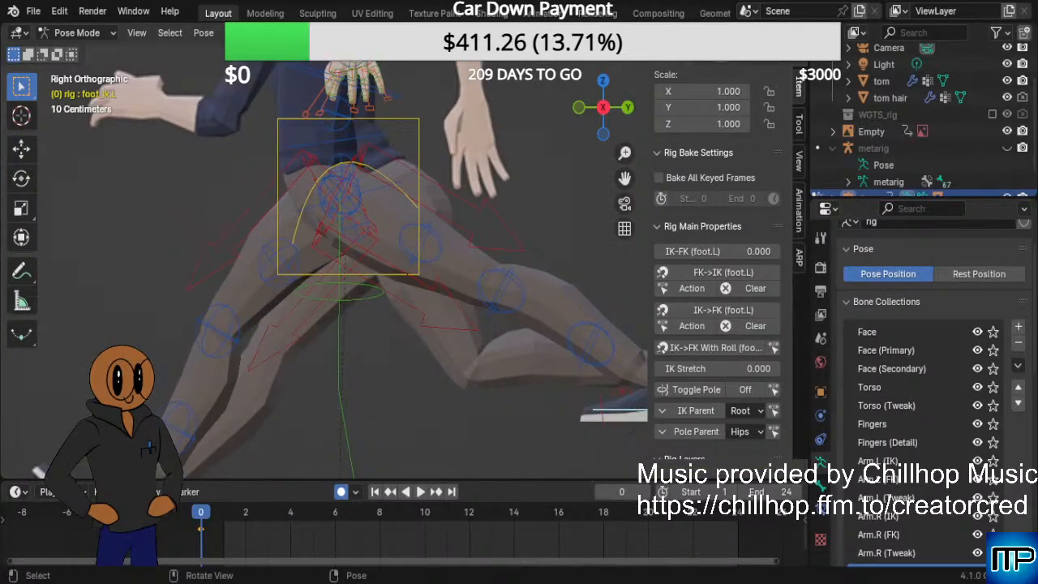
pyautogui.scroll(-1, 401, 248)
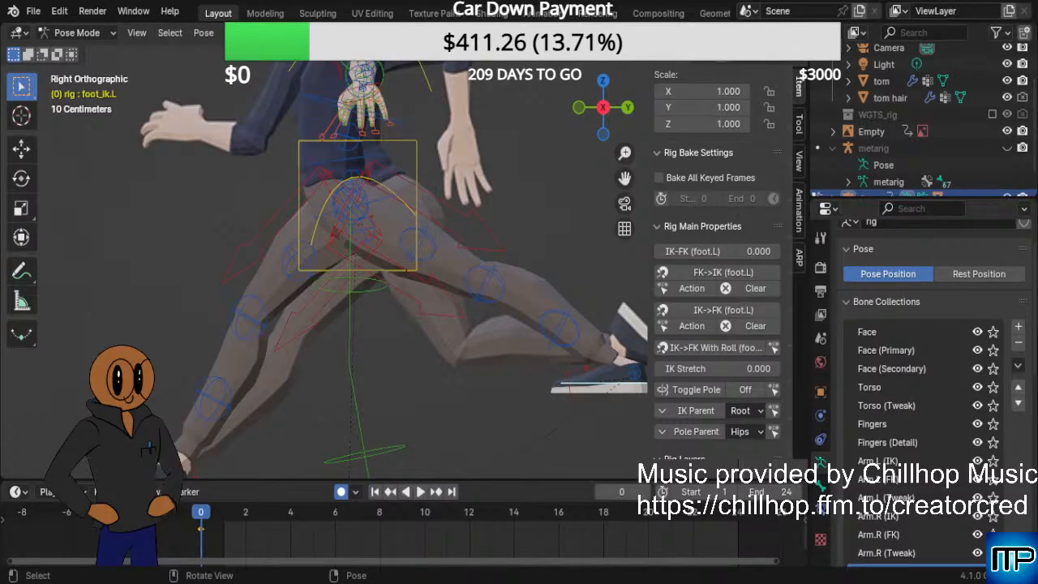
pyautogui.scroll(-2, 379, 299)
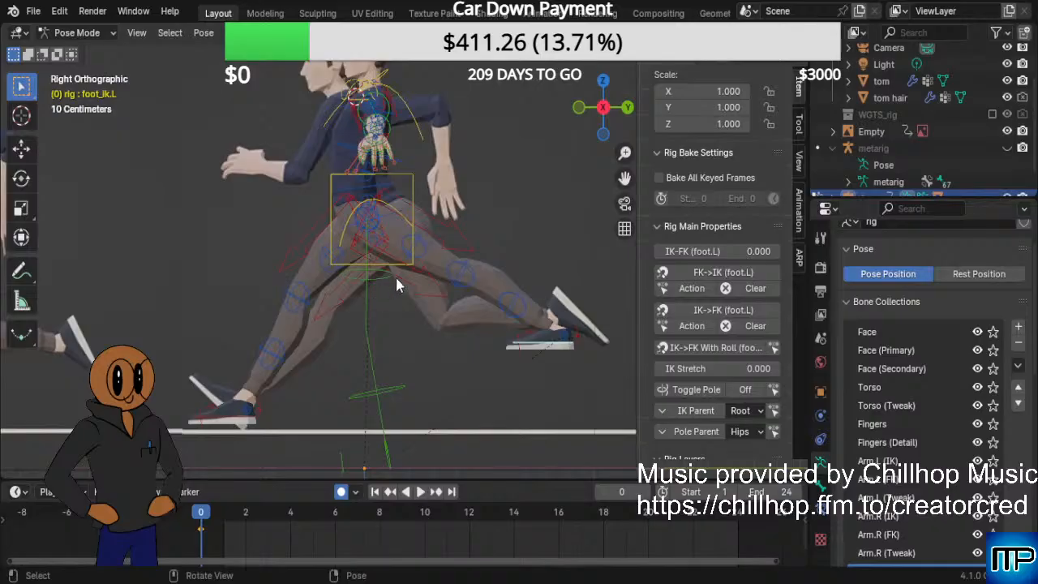
pyautogui.click(410, 188)
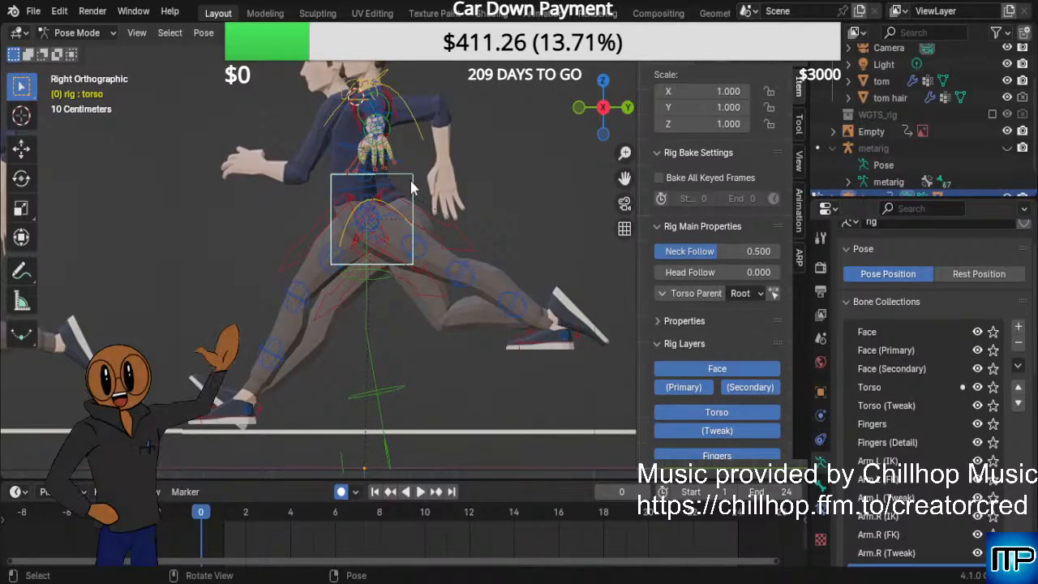
pyautogui.press('g')
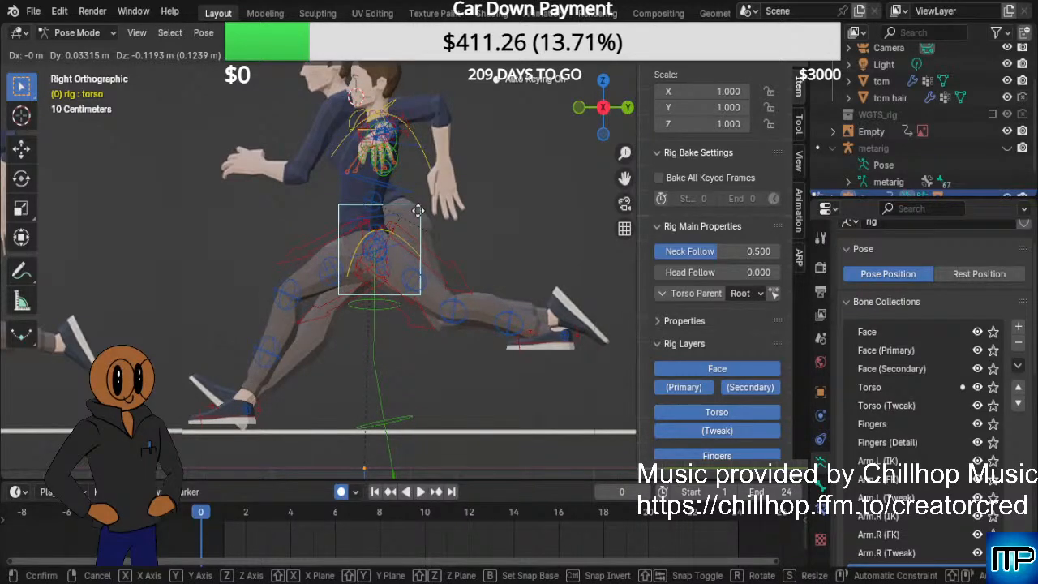
pyautogui.click(418, 210)
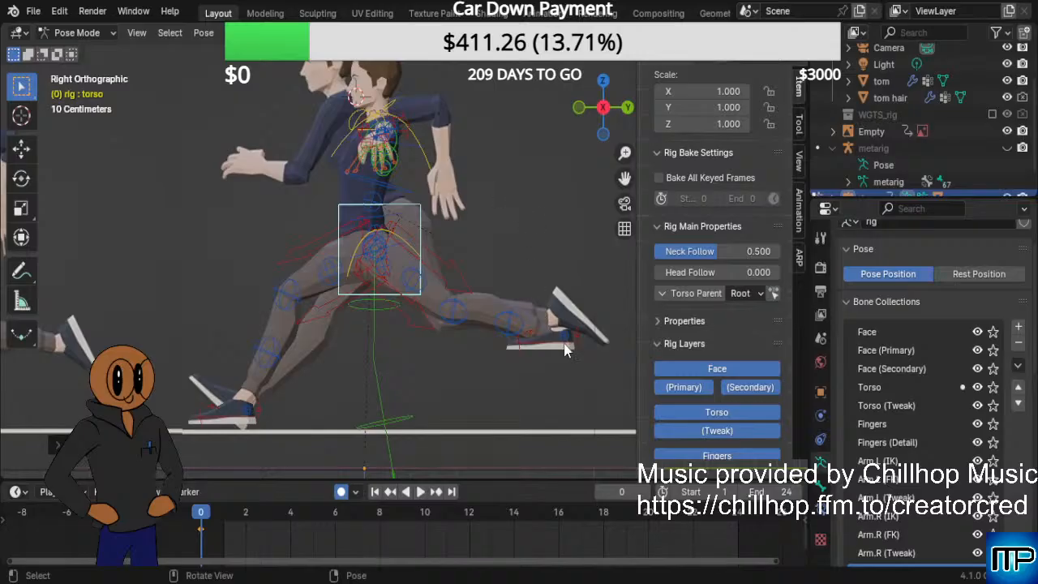
pyautogui.press('g')
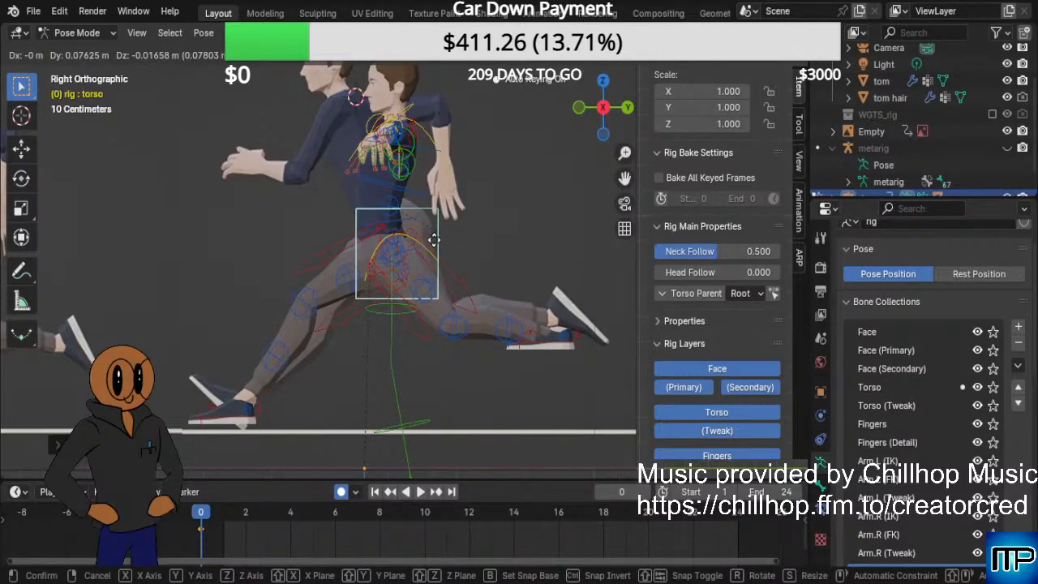
pyautogui.click(434, 240)
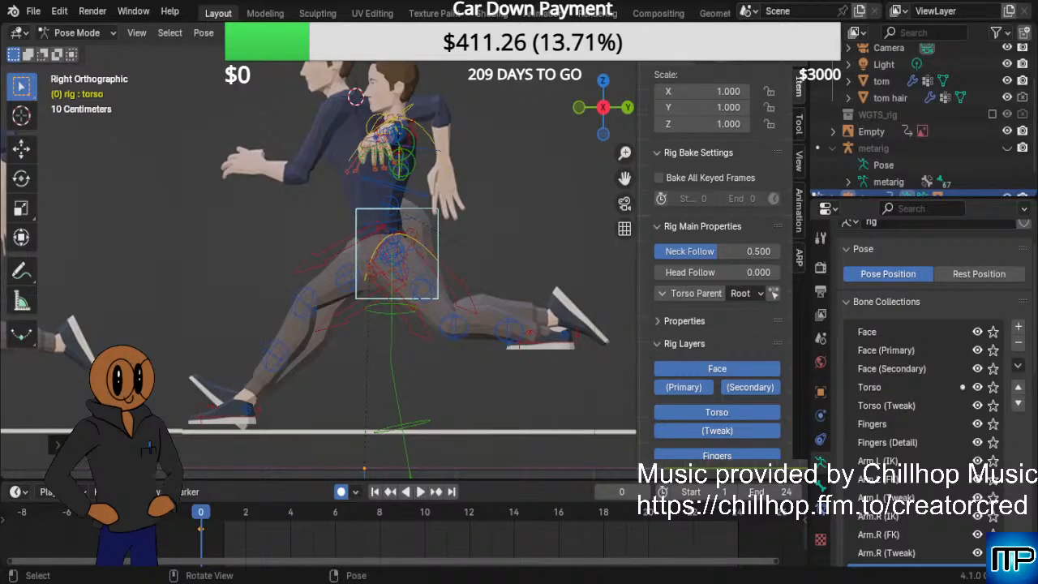
# Rotate the left foot IK control about -127° so the sole runs parallel to the reference's rear shoe.
pyautogui.scroll(1, 400, 253)
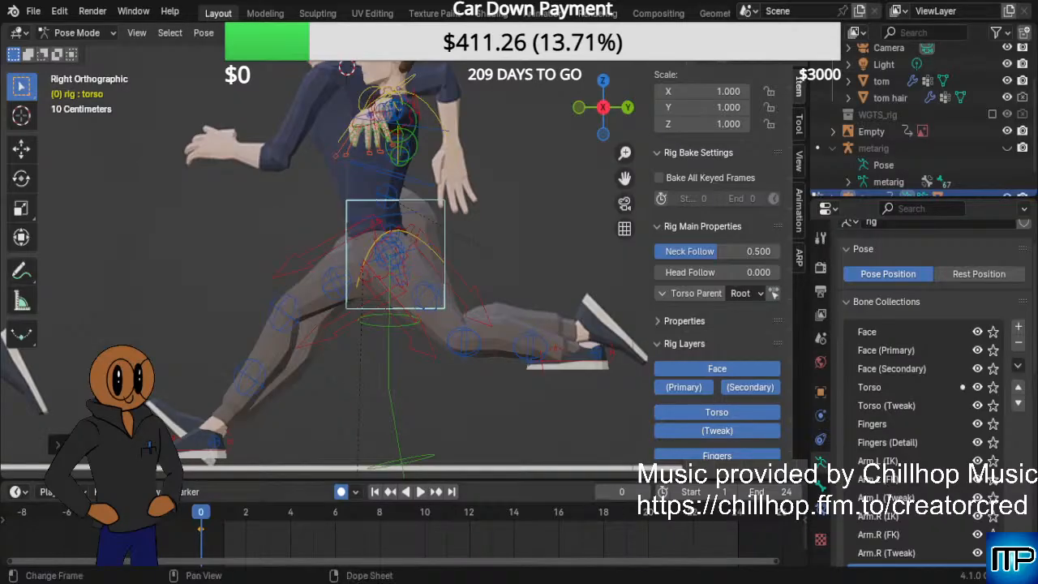
pyautogui.click(575, 364)
pyautogui.scroll(-1, 589, 392)
pyautogui.scroll(-2, 584, 387)
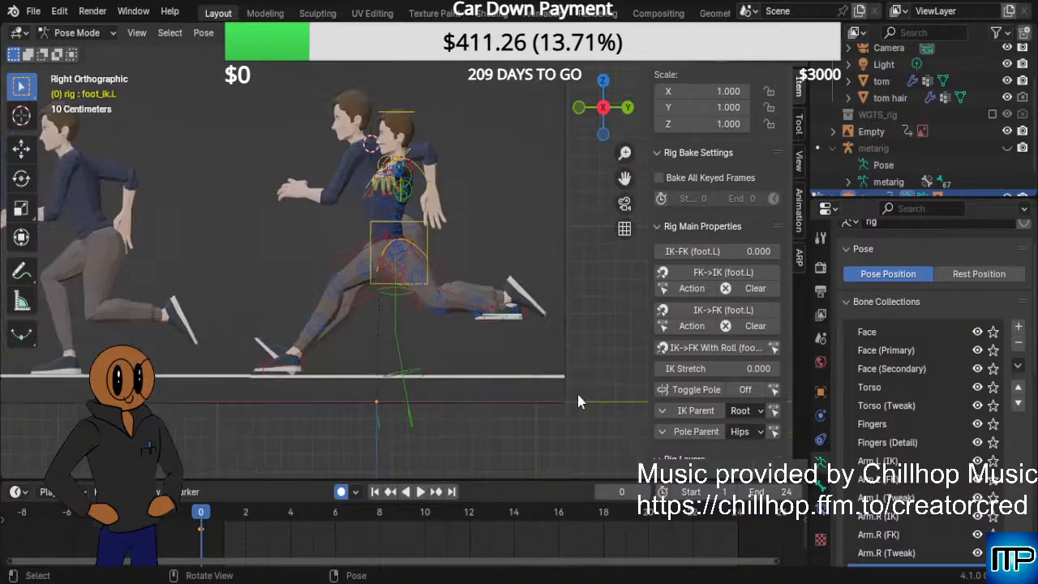
pyautogui.scroll(1, 576, 391)
pyautogui.scroll(-1, 582, 333)
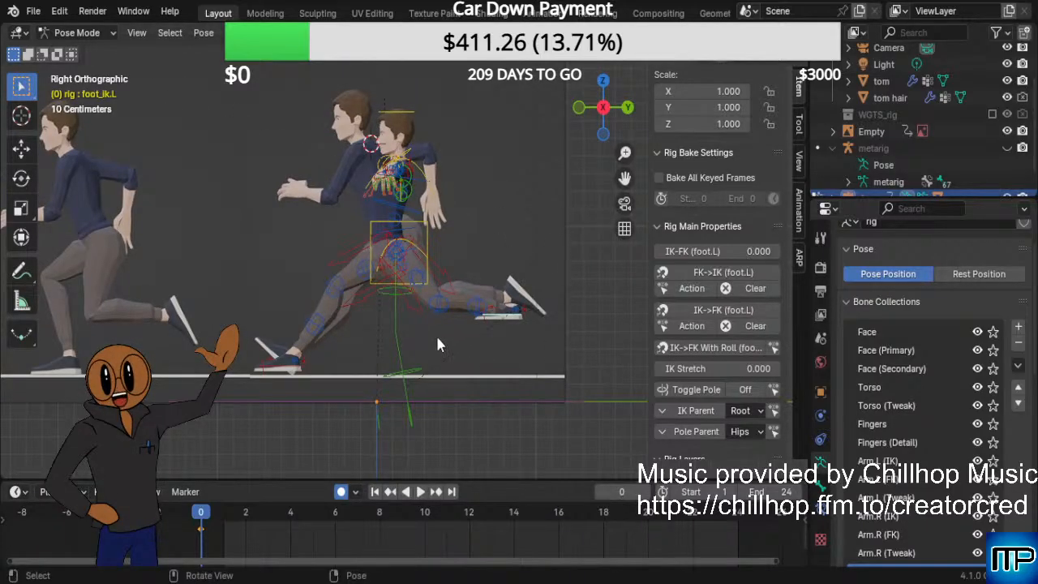
pyautogui.press('r')
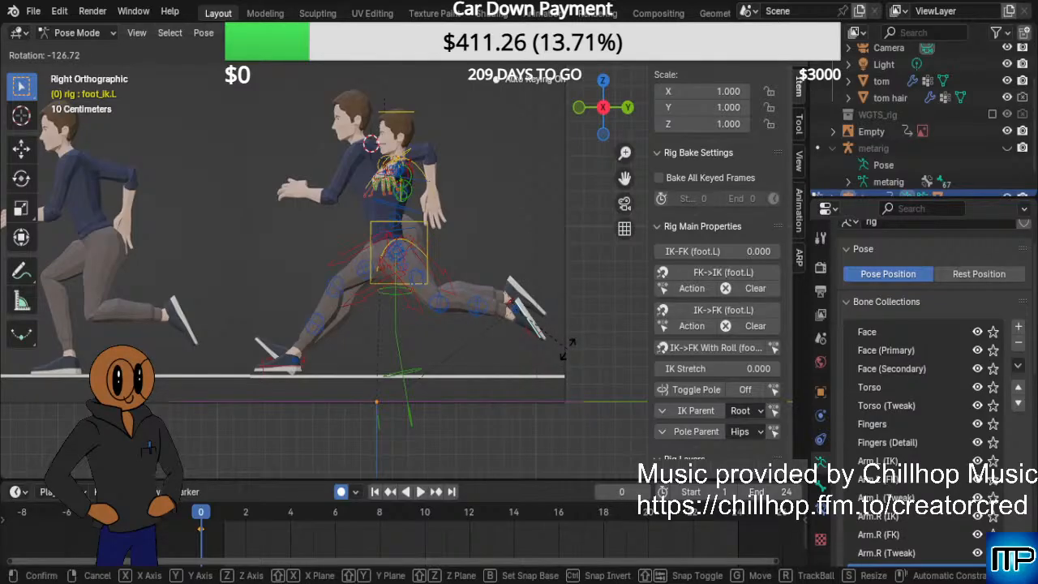
pyautogui.click(568, 345)
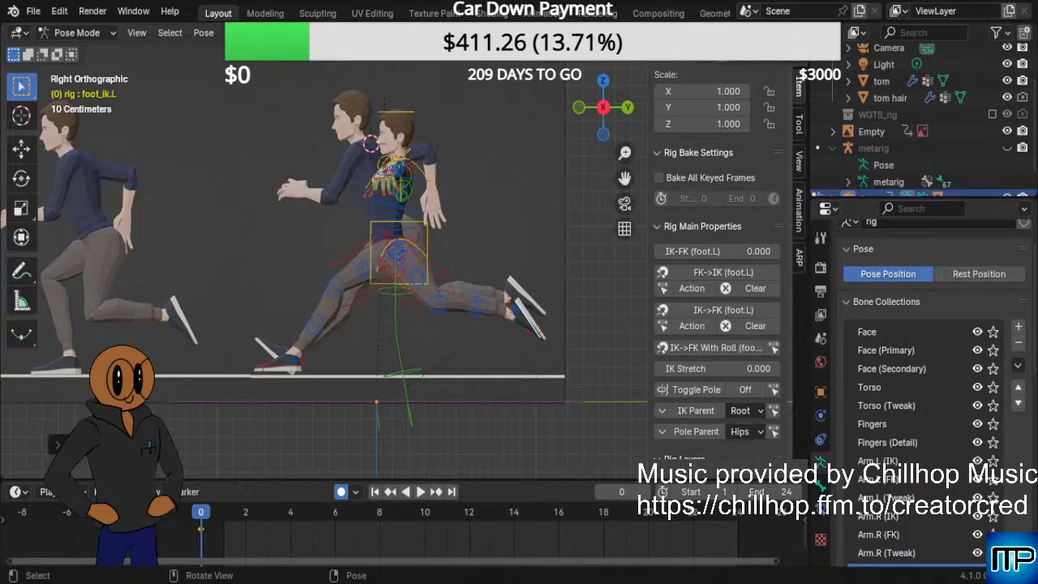
# Raise the left foot IK control about 0.13 m onto the reference's rear shoe and rotate it about -5° to match the sole.
pyautogui.scroll(2, 401, 251)
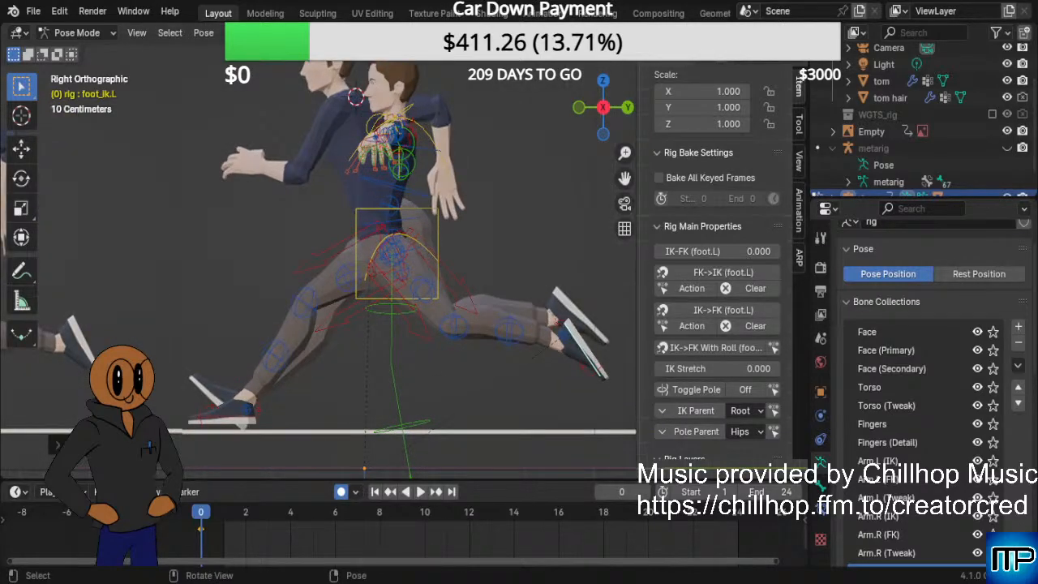
pyautogui.scroll(2, 401, 252)
pyautogui.scroll(-3, 402, 251)
pyautogui.scroll(1, 402, 251)
pyautogui.press('g')
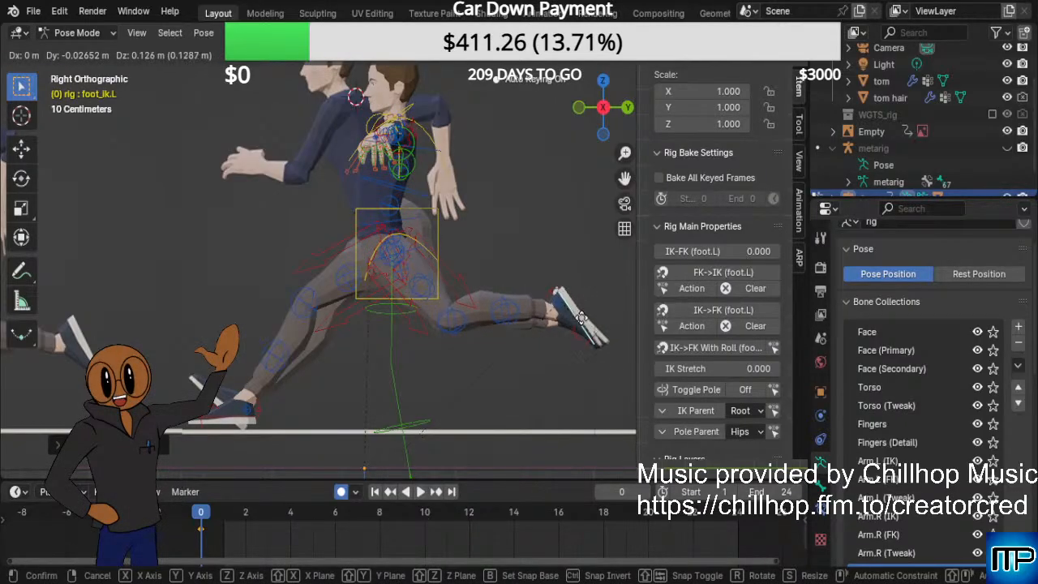
pyautogui.click(584, 322)
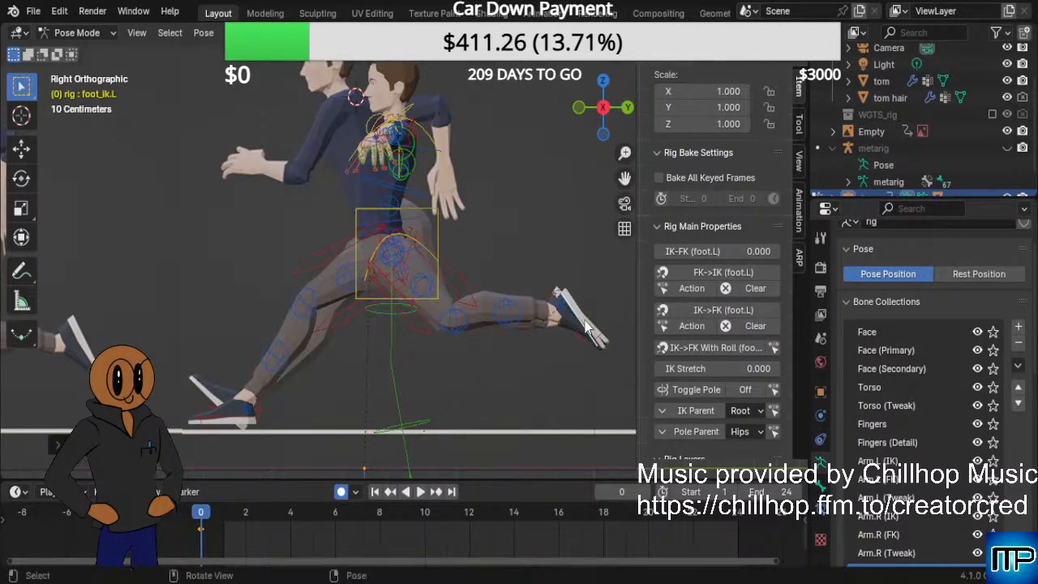
pyautogui.press('r')
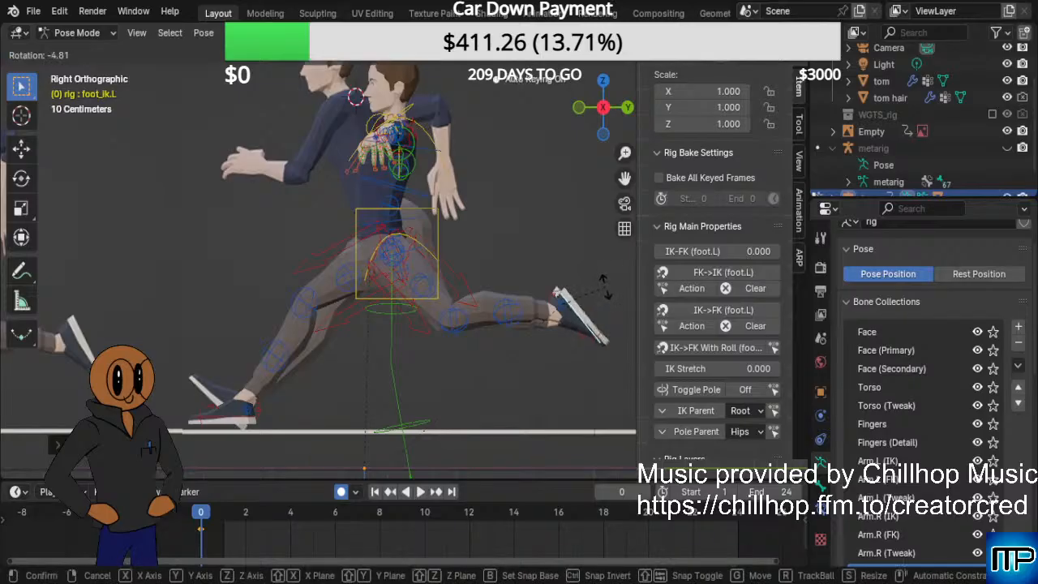
pyautogui.click(601, 288)
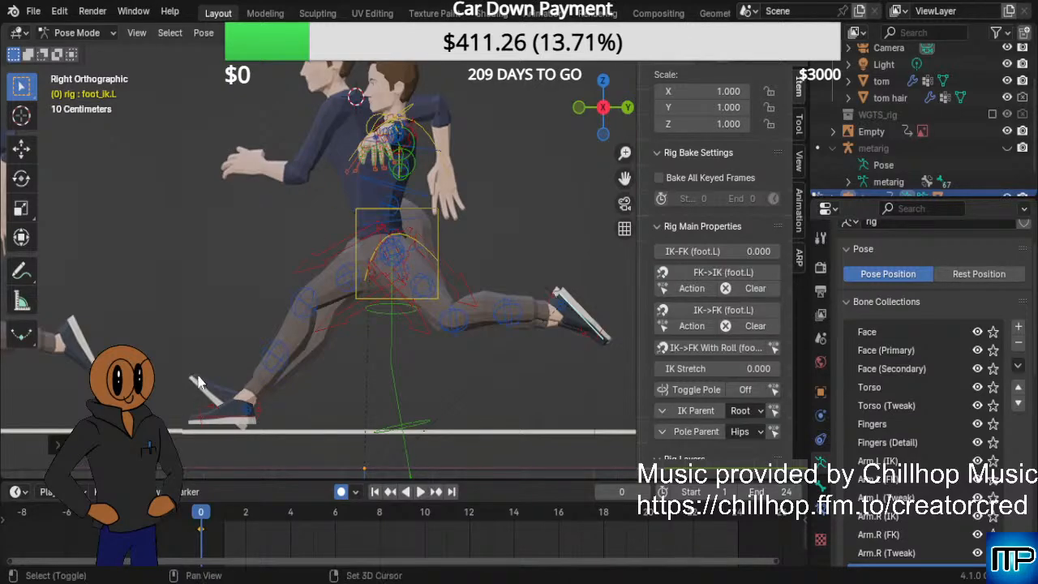
# Lower the right foot IK control about 0.02 m and shift it about 0.01 m along Y toward the ground line.
pyautogui.scroll(2, 183, 357)
pyautogui.keyDown('shift'); pyautogui.moveTo(184, 357); pyautogui.dragTo(309, 269, button='middle'); pyautogui.keyUp('shift')
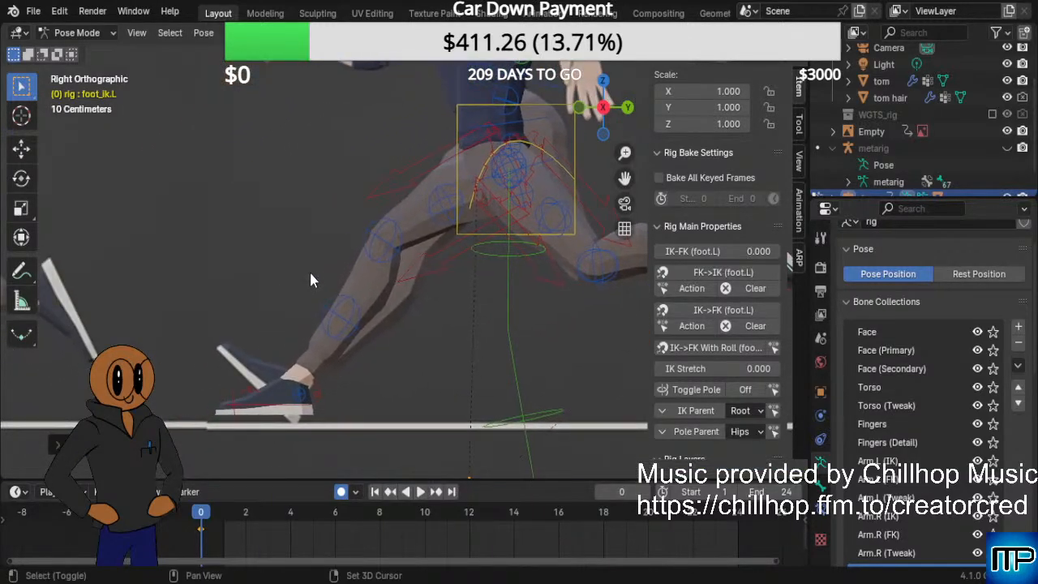
pyautogui.click(264, 410)
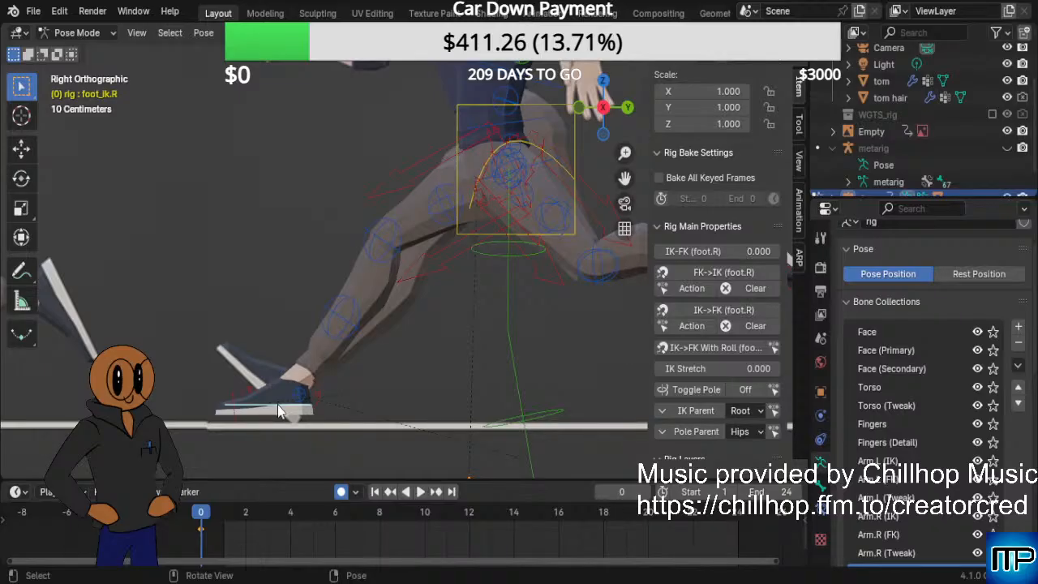
pyautogui.press('g')
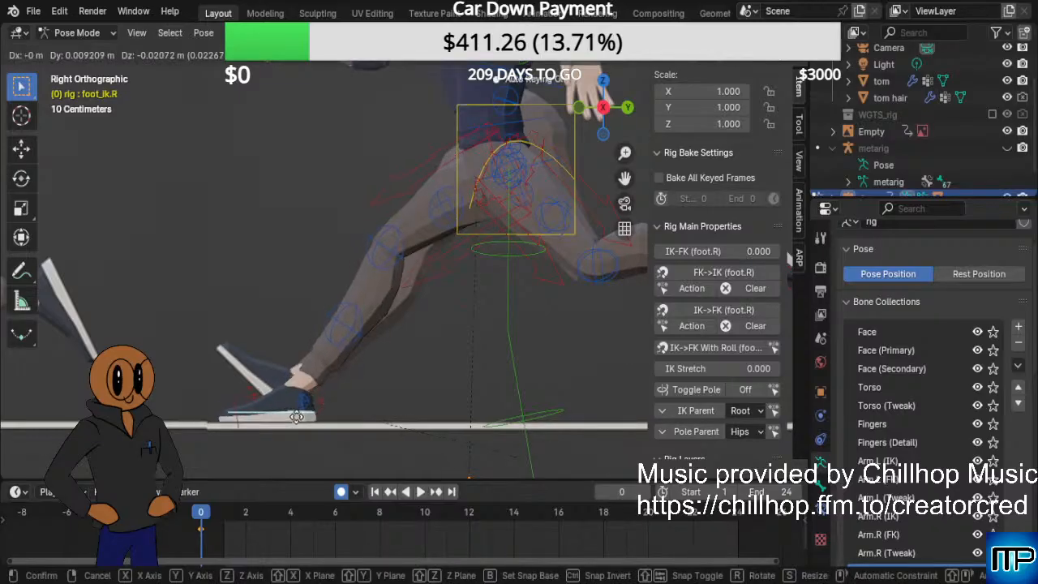
pyautogui.click(296, 418)
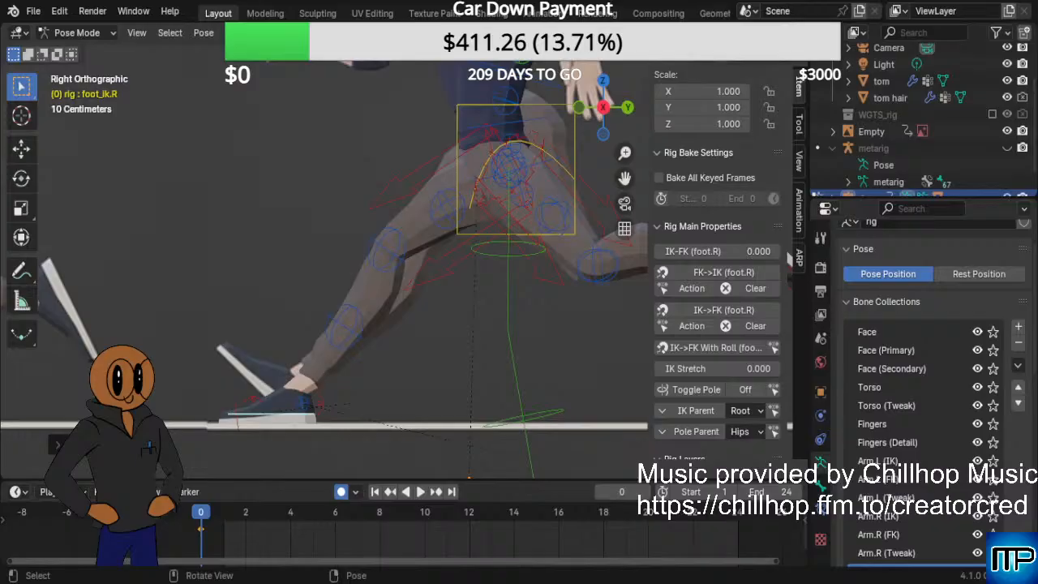
# Rotate the right foot's heel IK control about 36° so the toes lift to the angle of the reference's front shoe.
pyautogui.click(323, 405)
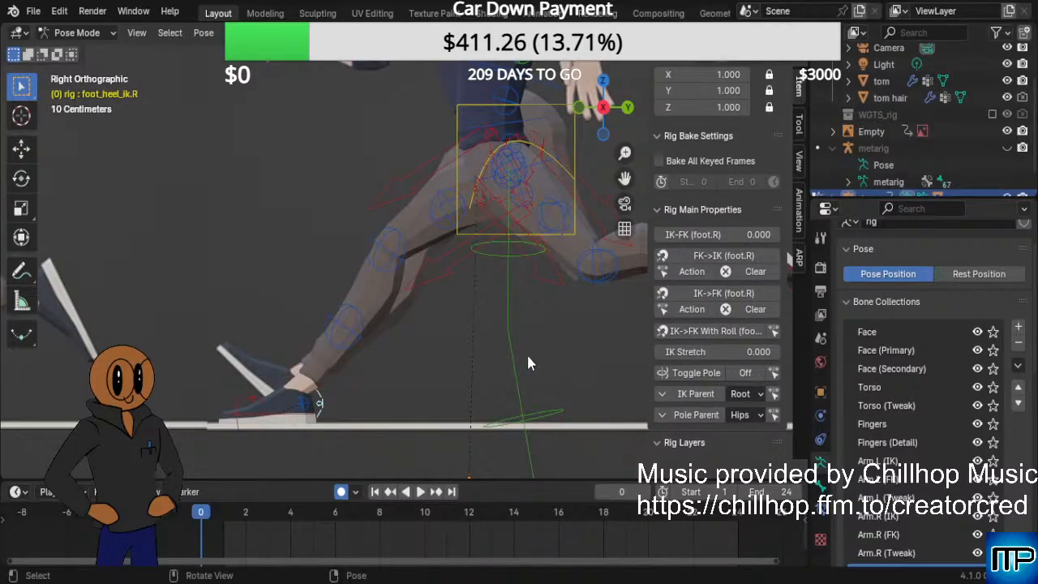
pyautogui.press('g')
pyautogui.press('r')
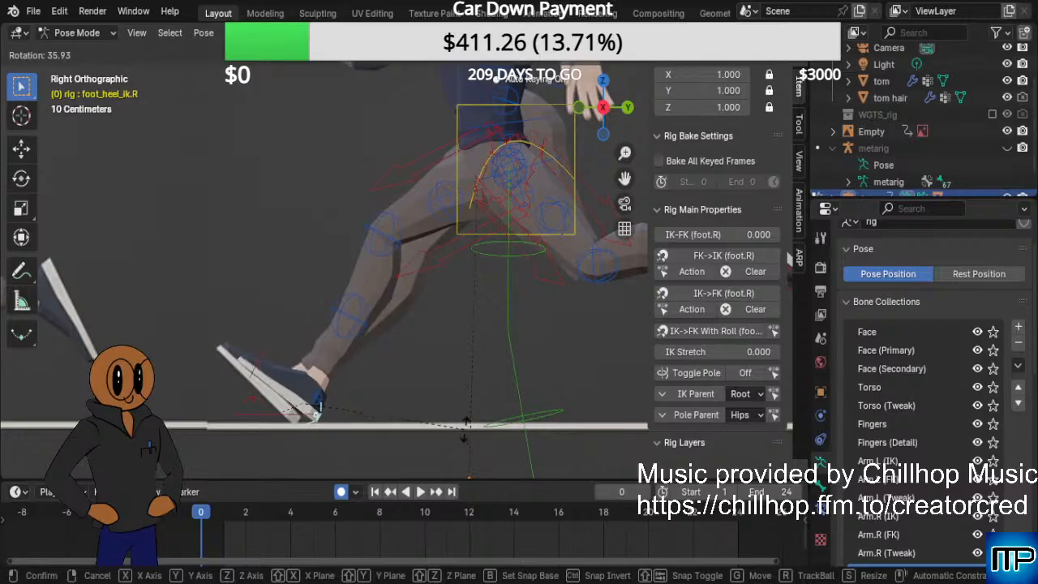
pyautogui.click(466, 430)
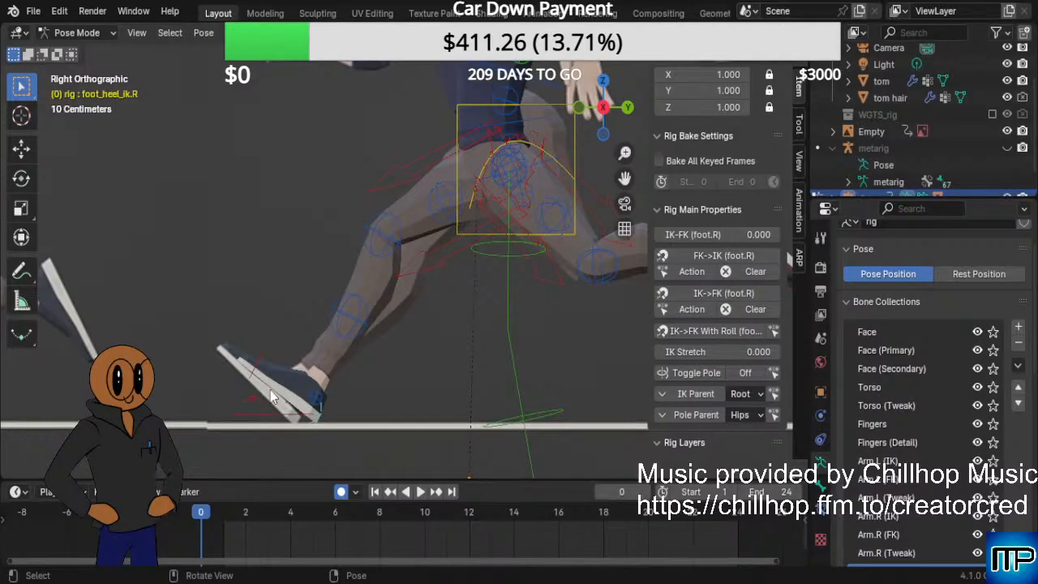
# Move the right foot IK control about -0.056 m along Y so the heel sits on the reference's front heel.
pyautogui.click(284, 399)
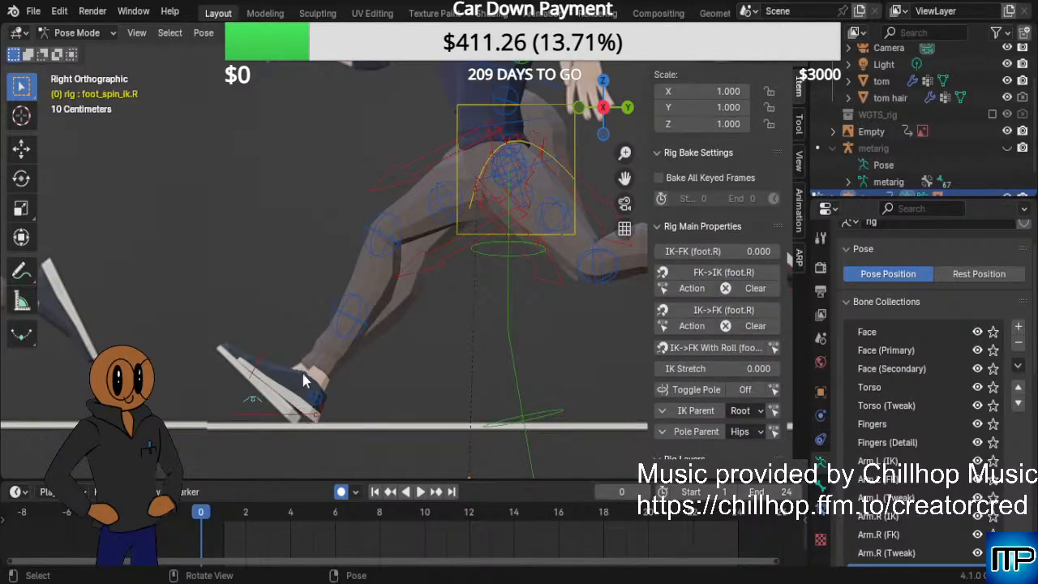
pyautogui.scroll(2, 301, 370)
pyautogui.scroll(-2, 247, 431)
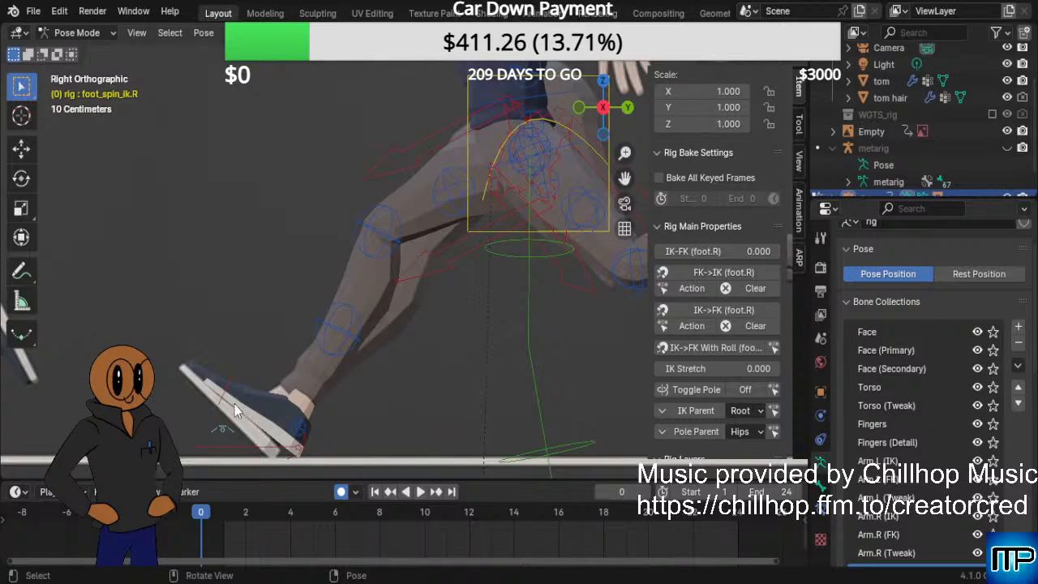
pyautogui.click(220, 394)
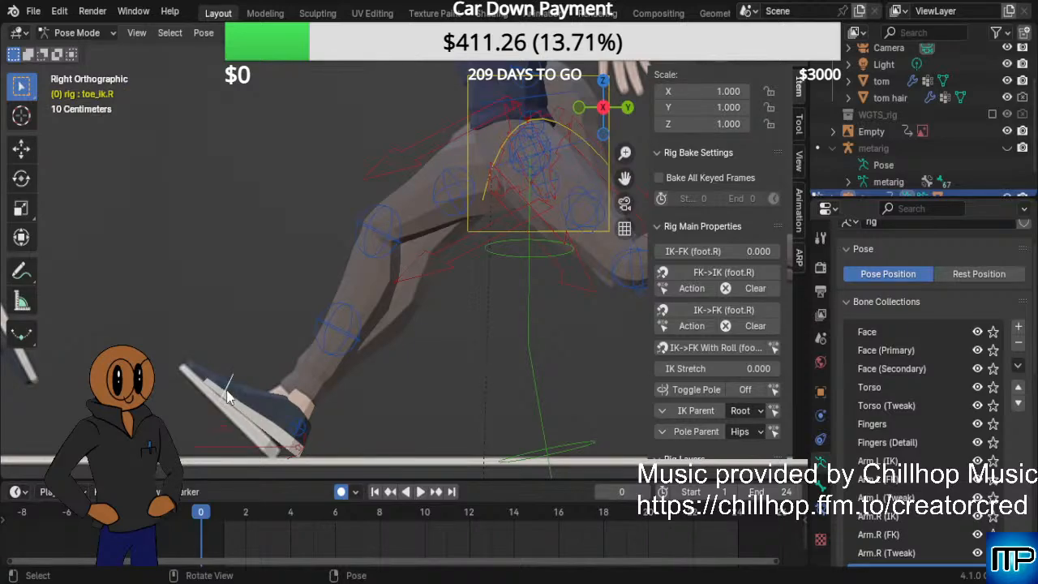
pyautogui.click(272, 428)
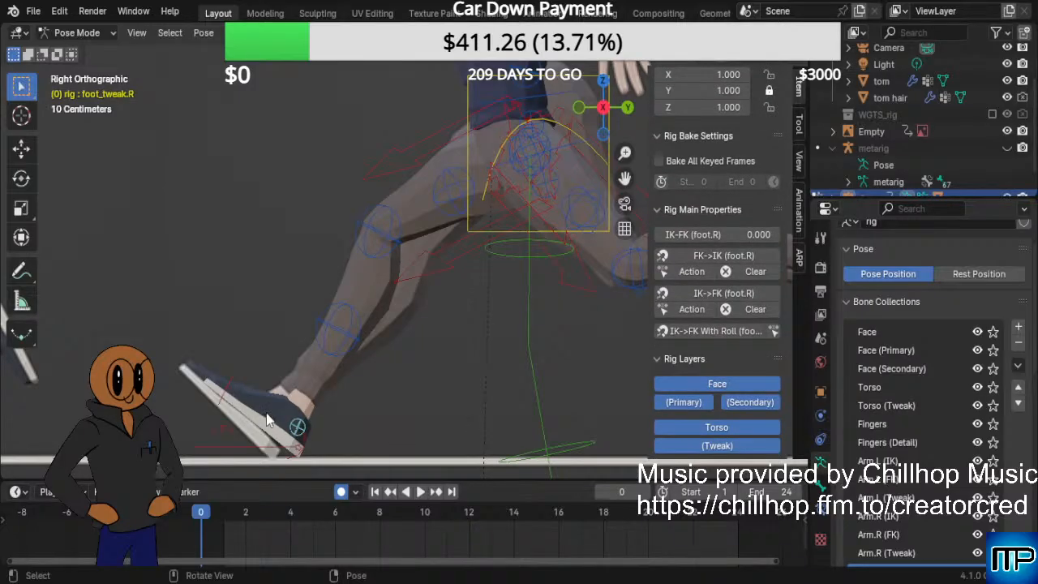
pyautogui.scroll(1, 266, 421)
pyautogui.keyDown('shift'); pyautogui.moveTo(266, 416); pyautogui.dragTo(349, 342, button='middle'); pyautogui.keyUp('shift')
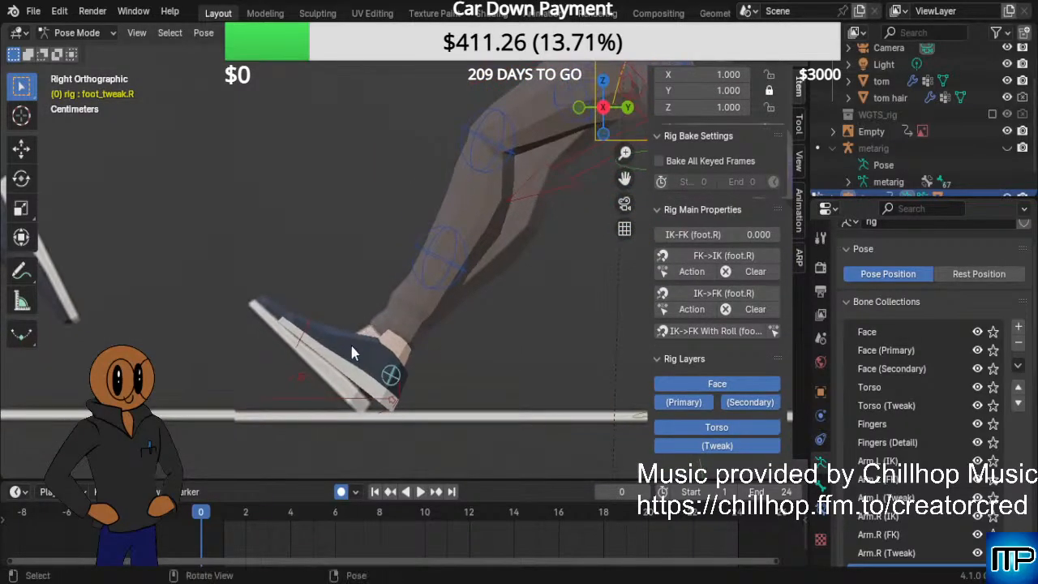
pyautogui.click(329, 401)
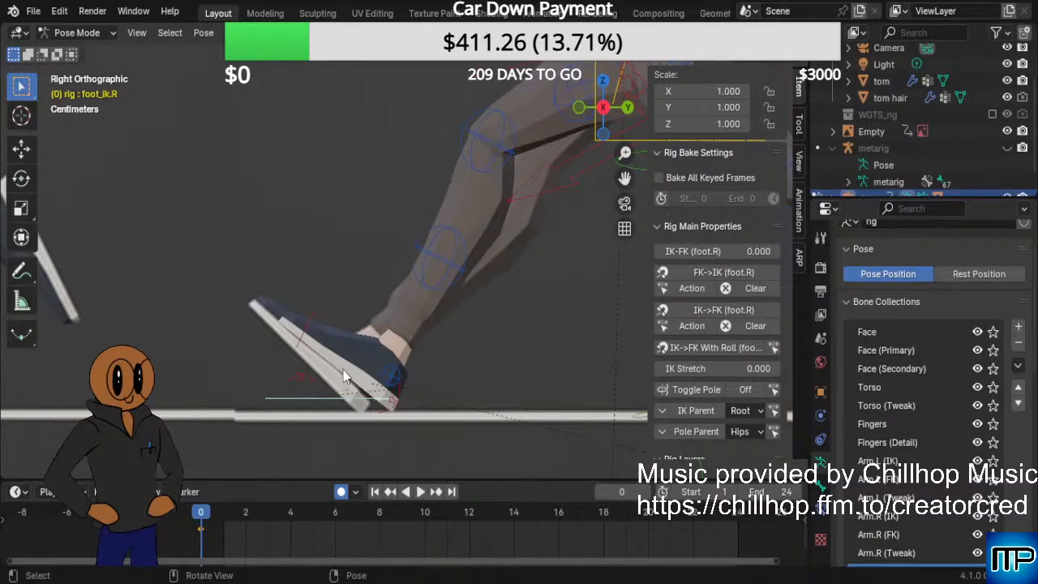
pyautogui.press('g')
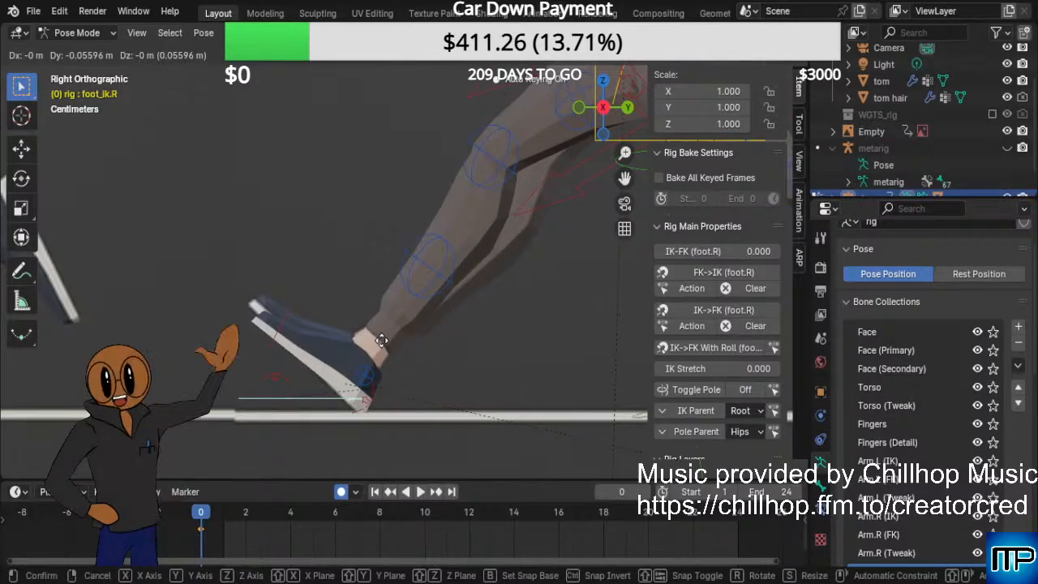
pyautogui.click(381, 340)
# Shift the torso control about 0.047 m along Y and lower it about 0.03 m to match the reference's hips.
pyautogui.scroll(-3, 448, 155)
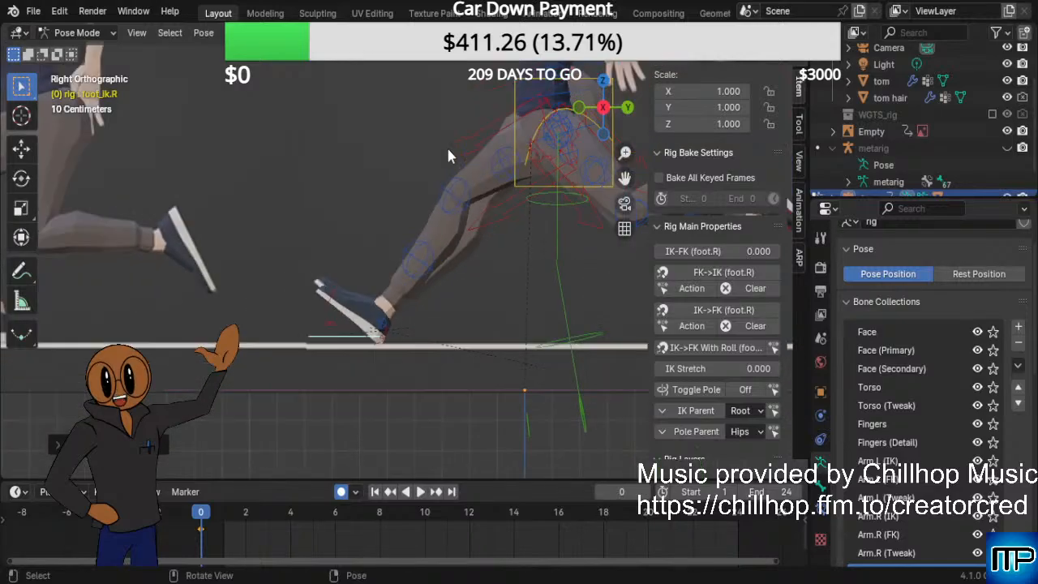
pyautogui.scroll(-2, 469, 148)
pyautogui.scroll(-1, 475, 166)
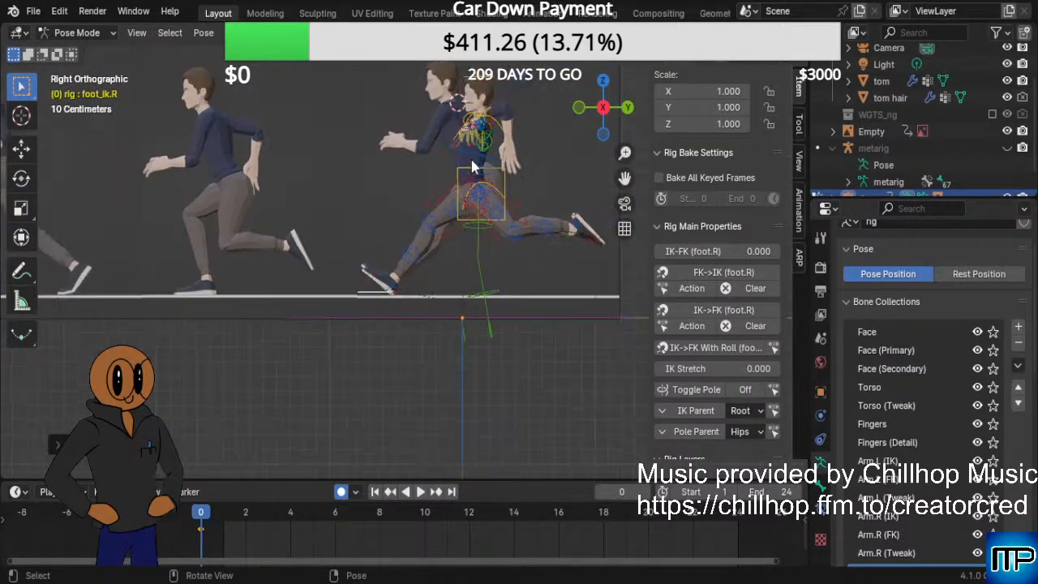
pyautogui.scroll(2, 511, 195)
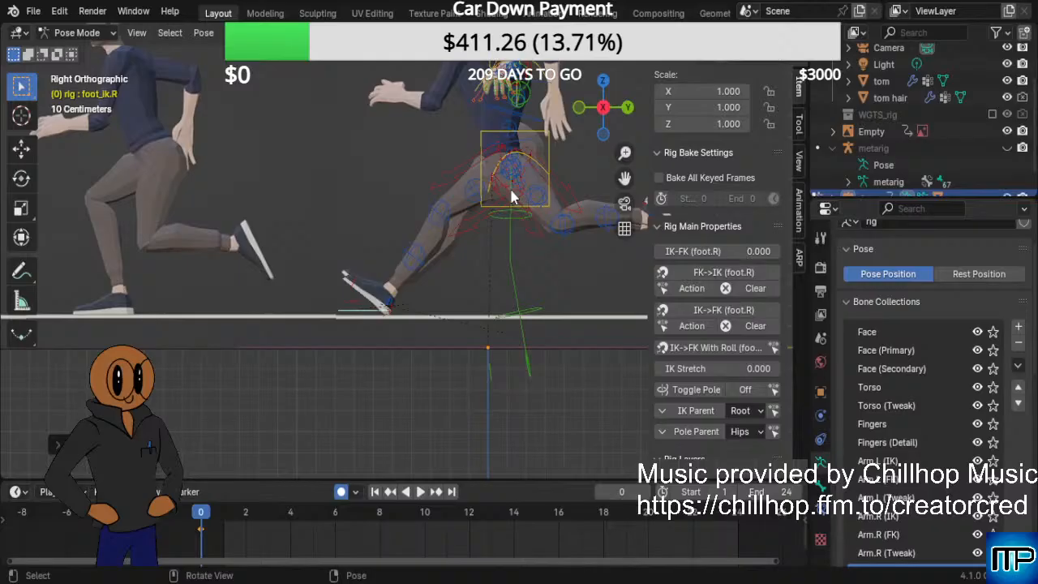
pyautogui.scroll(2, 511, 194)
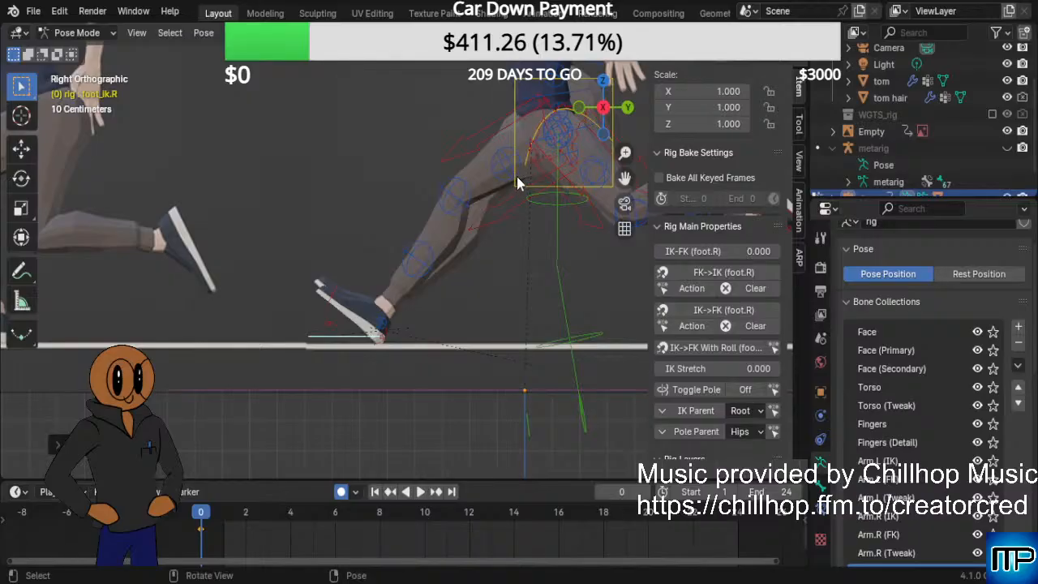
pyautogui.click(513, 169)
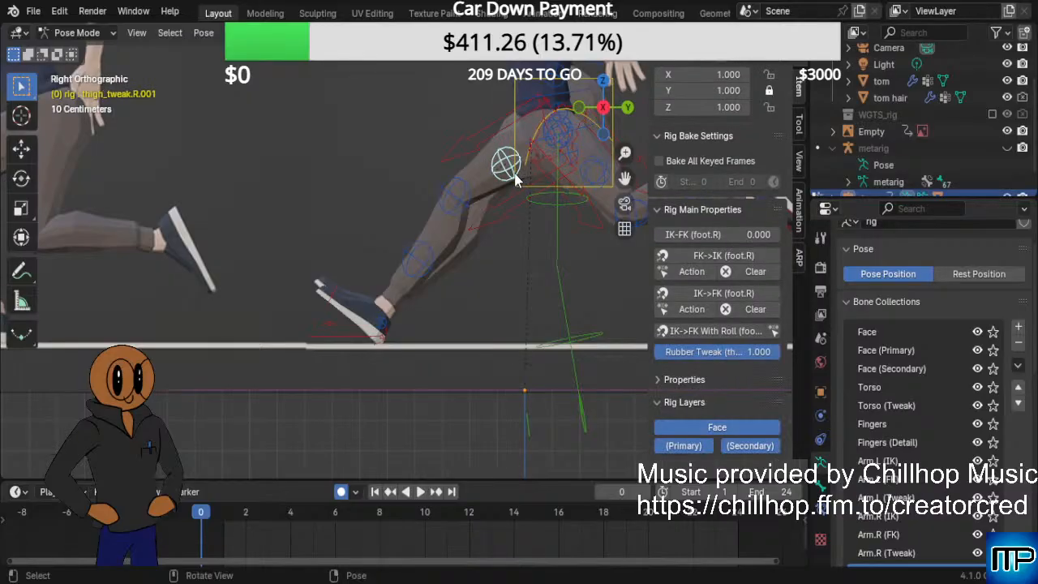
pyautogui.click(516, 116)
pyautogui.click(517, 96)
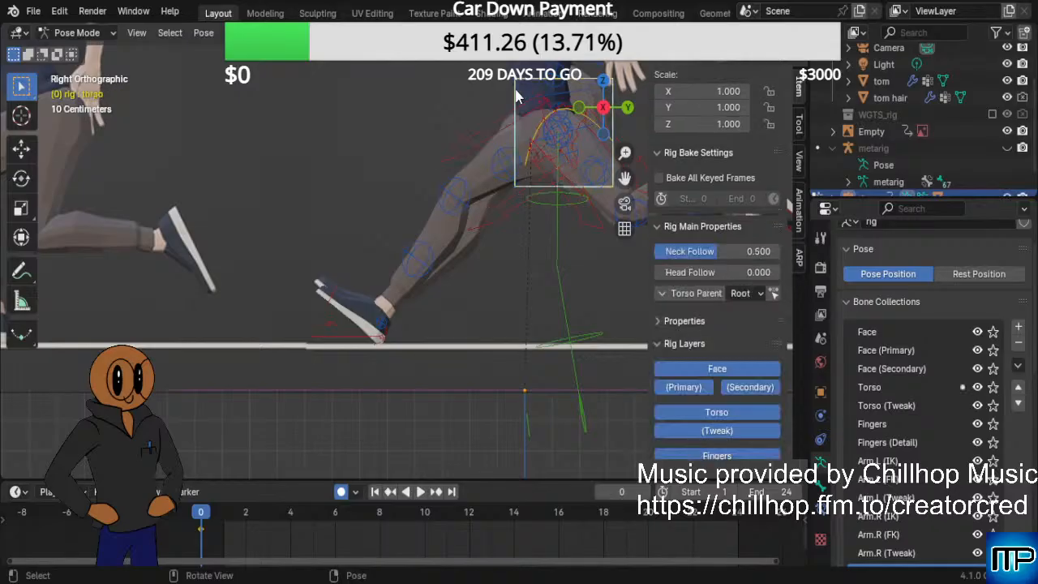
pyautogui.press('g')
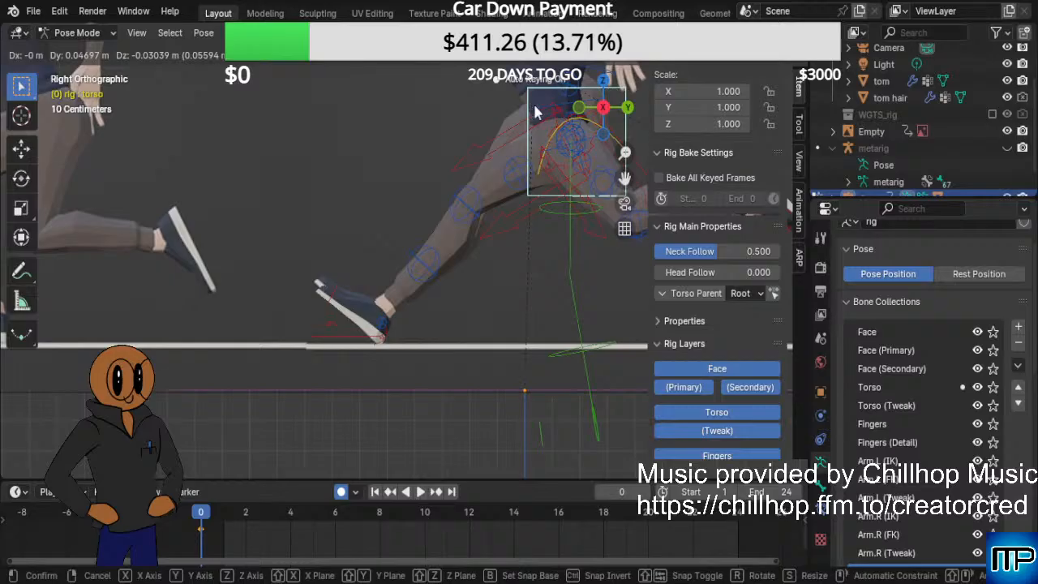
pyautogui.click(535, 105)
pyautogui.scroll(3, 434, 332)
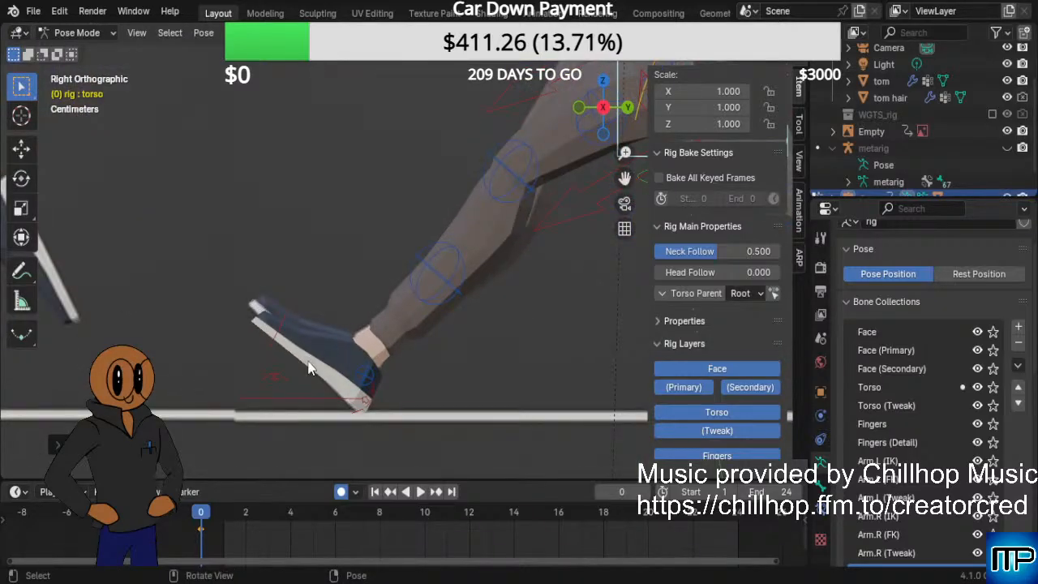
pyautogui.scroll(2, 300, 389)
pyautogui.scroll(-1, 303, 389)
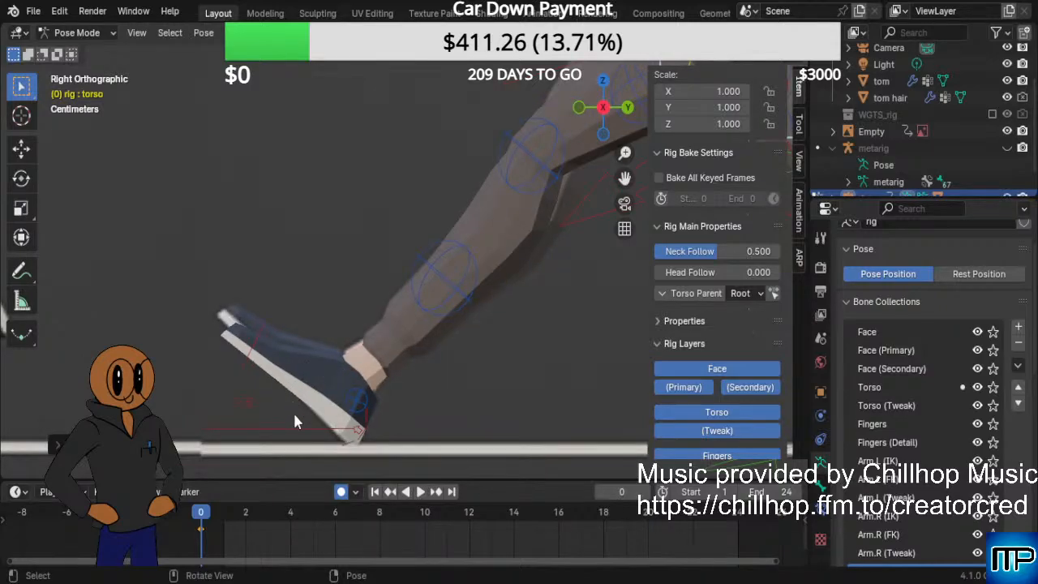
pyautogui.click(255, 343)
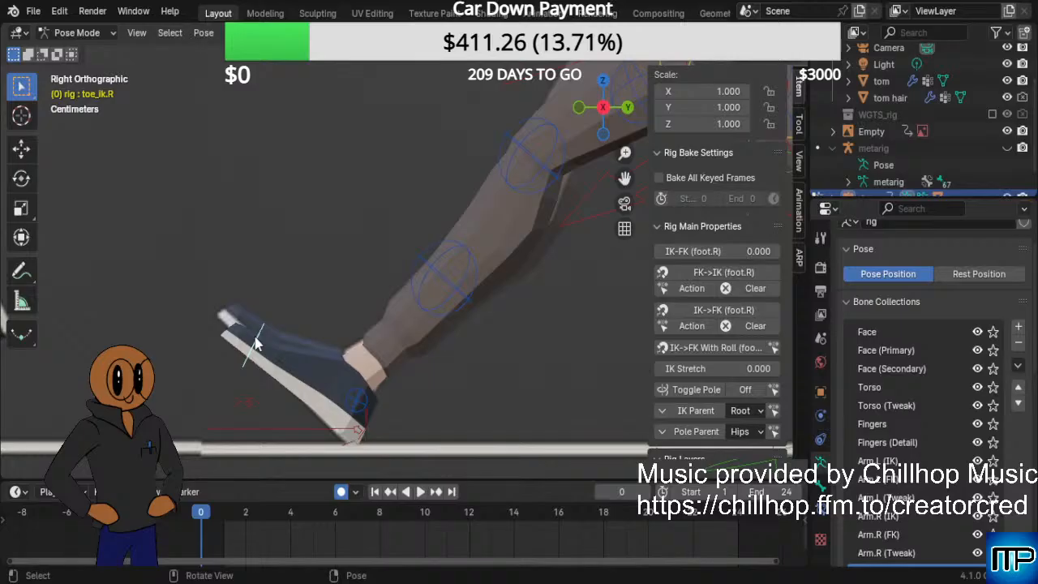
pyautogui.press('g')
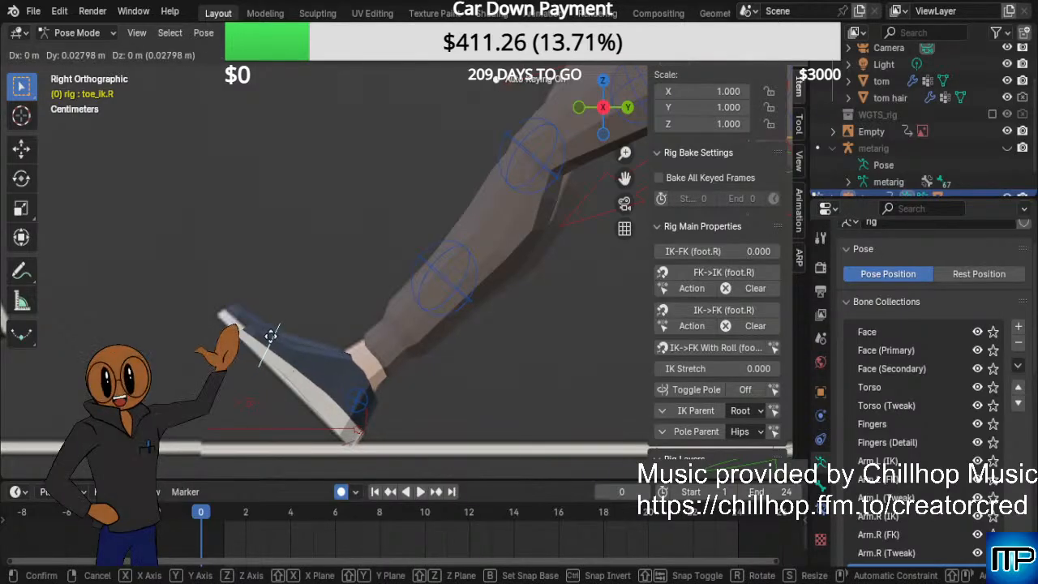
pyautogui.press('Escape')
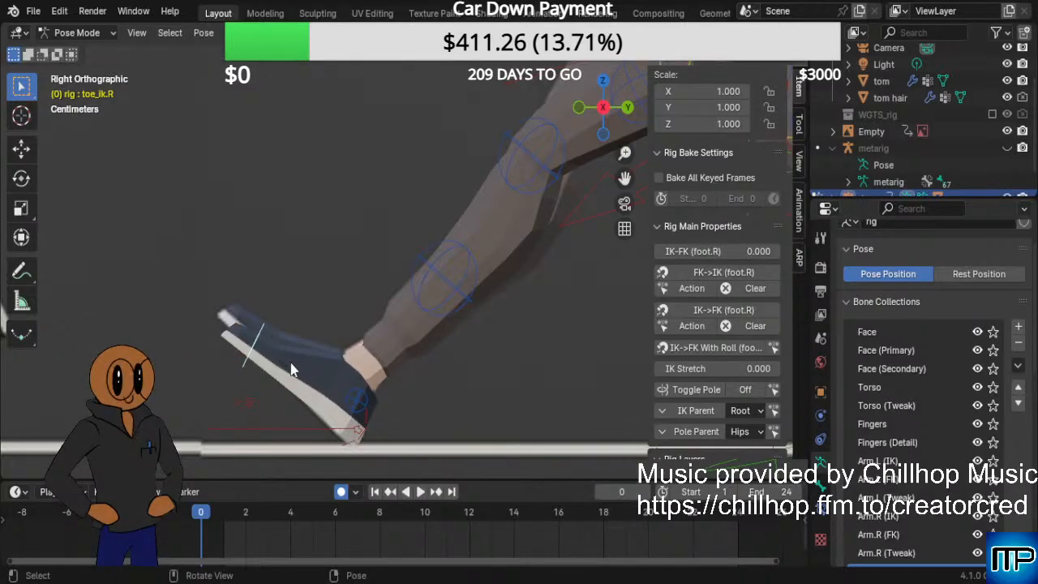
# Rotate the right foot IK control about 4.65° to line the sole up with the reference's front shoe.
pyautogui.click(327, 435)
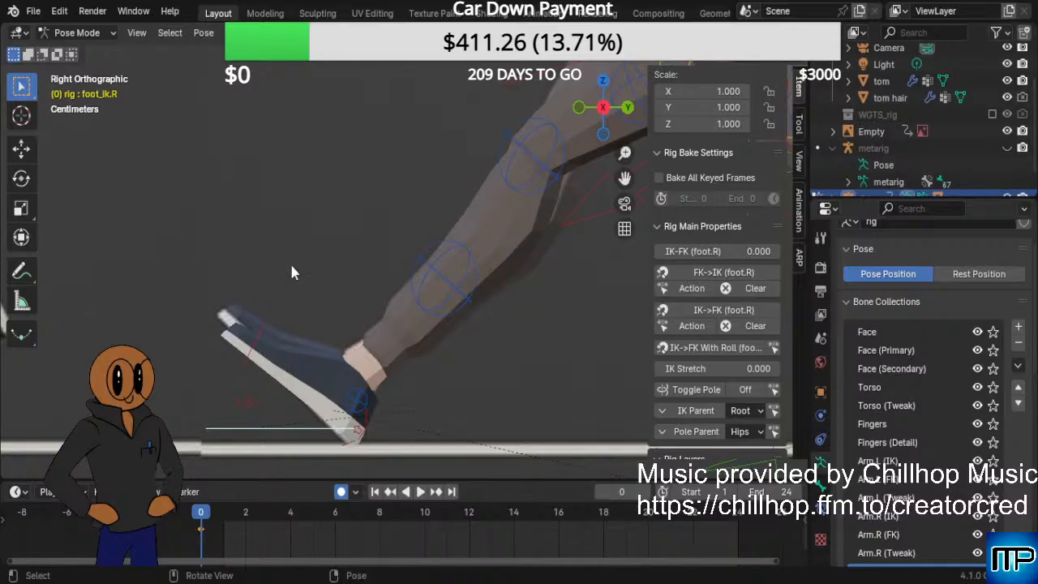
pyautogui.press('r')
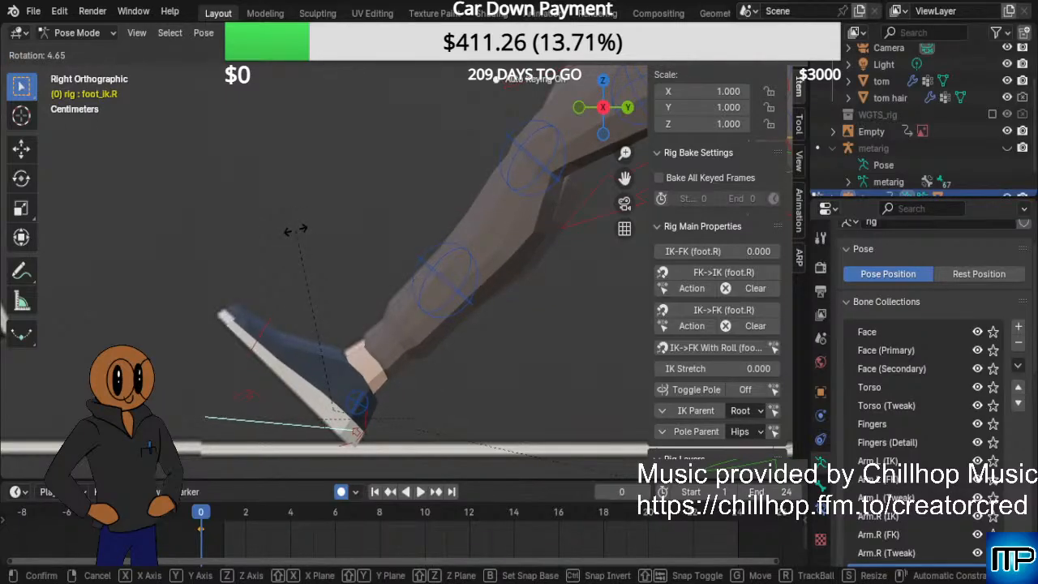
pyautogui.click(295, 233)
# Check the posed legs against the reference from the side and inspect the character from the front in perspective.
pyautogui.scroll(-4, 331, 343)
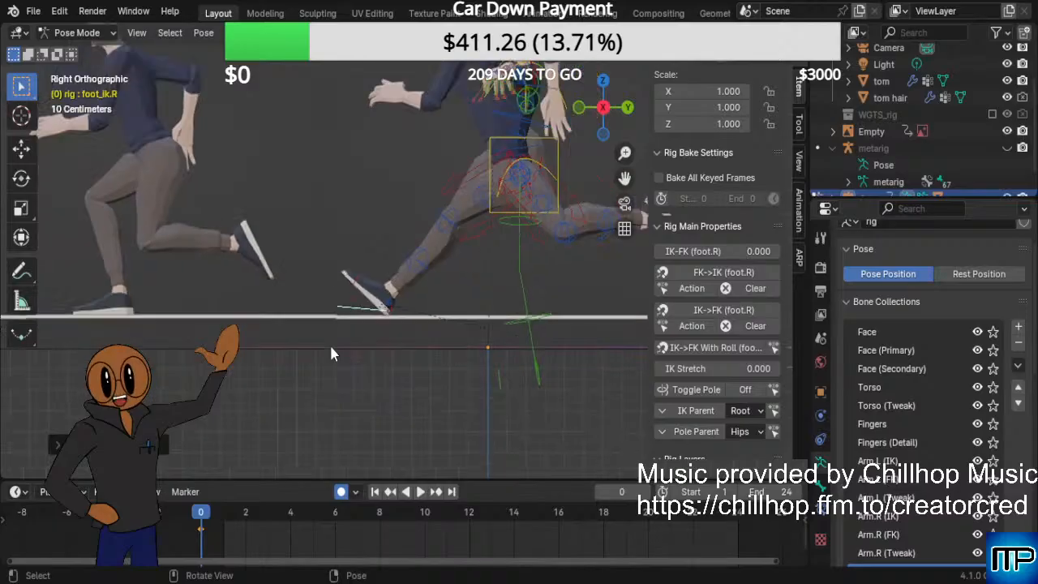
pyautogui.scroll(-2, 331, 352)
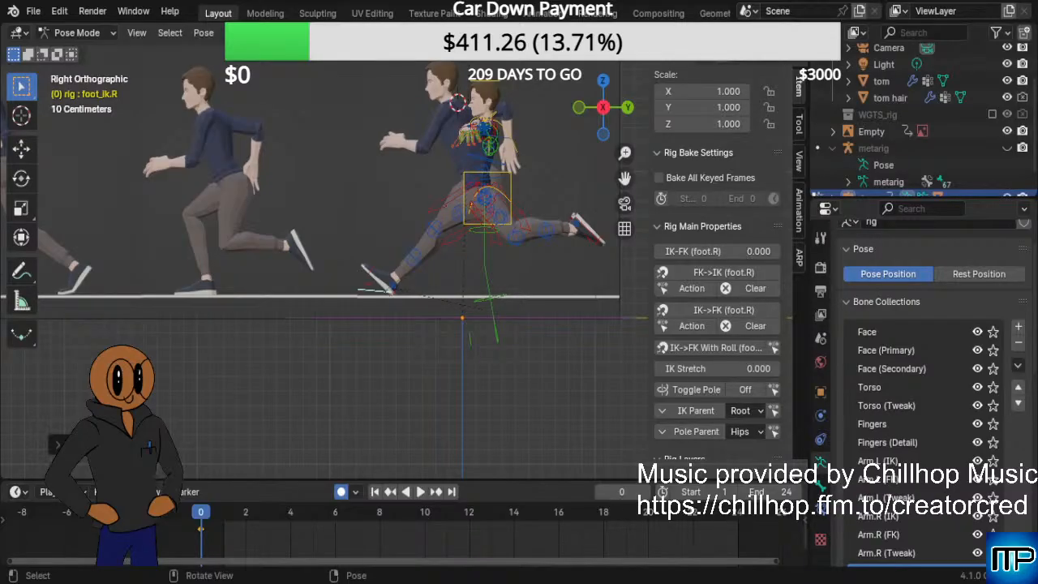
pyautogui.scroll(1, 389, 247)
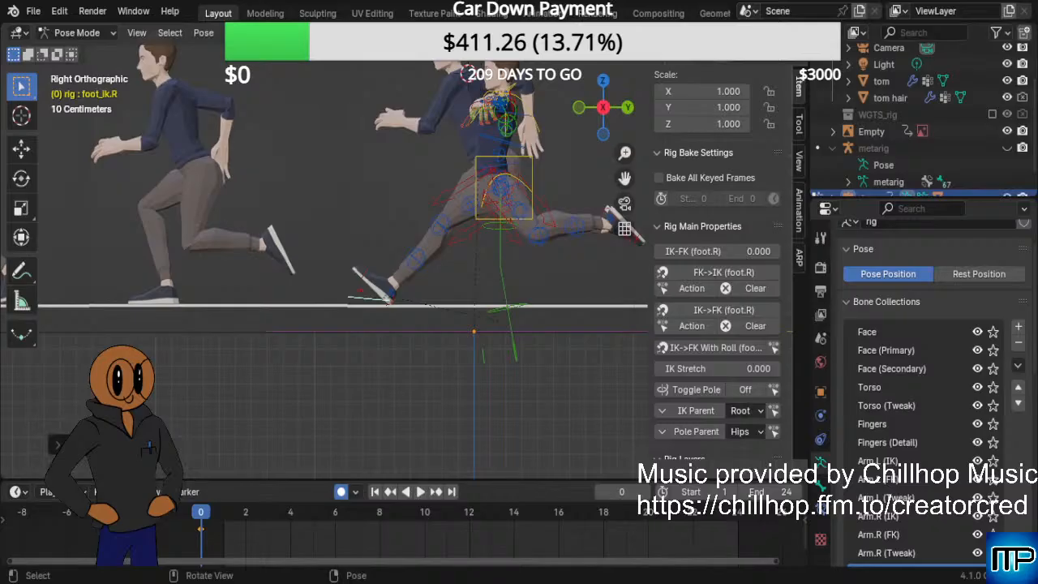
pyautogui.scroll(5, 402, 255)
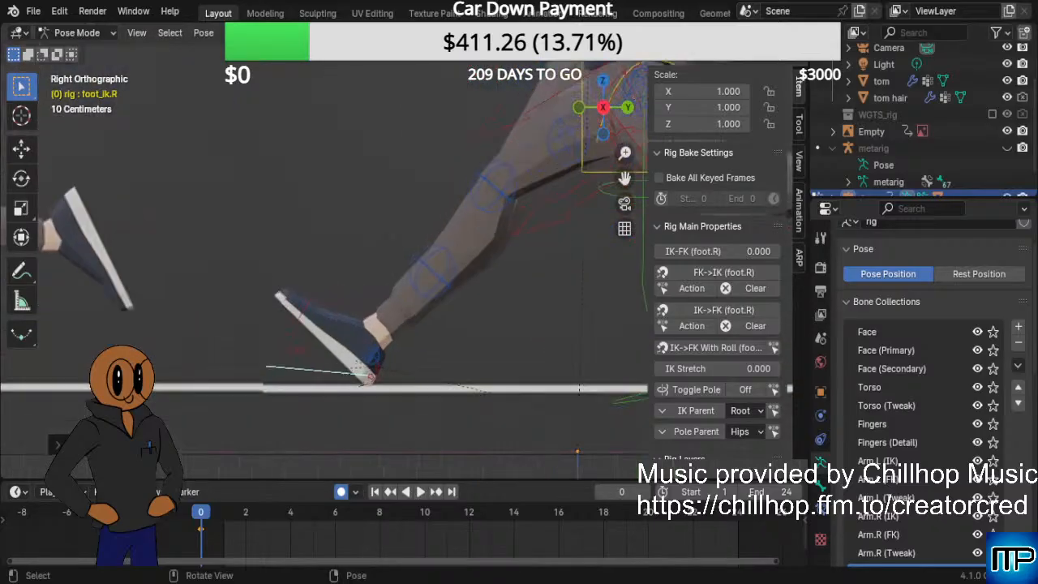
pyautogui.scroll(-5, 325, 190)
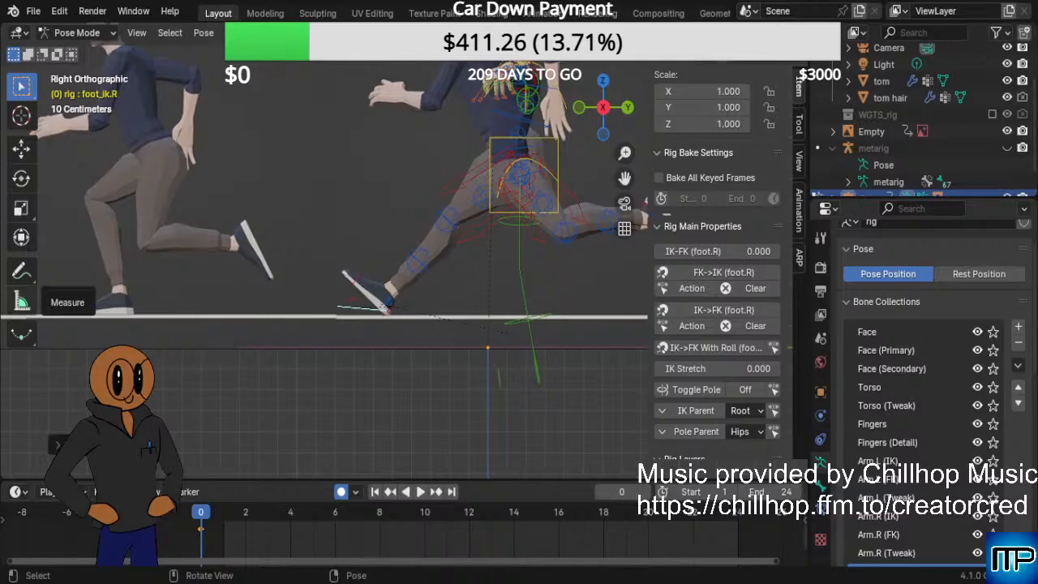
pyautogui.scroll(-1, 400, 241)
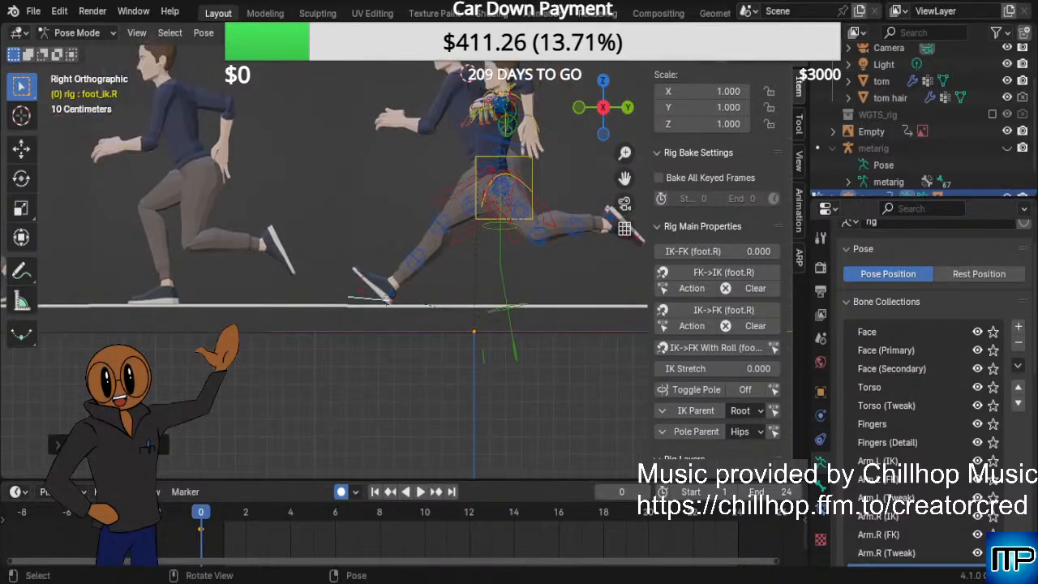
pyautogui.moveTo(375, 145); pyautogui.dragTo(487, 252, button='middle')
pyautogui.scroll(1, 524, 176)
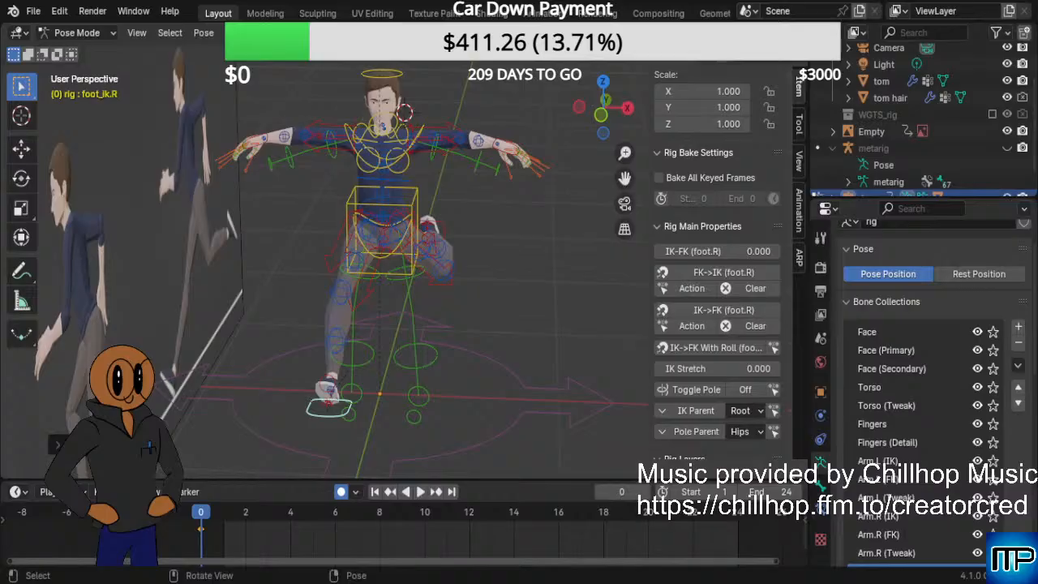
# Switch both arms from IK to FK by setting IK-FK to 1.000 for hand.L and hand.R.
pyautogui.click(503, 154)
pyautogui.scroll(3, 507, 149)
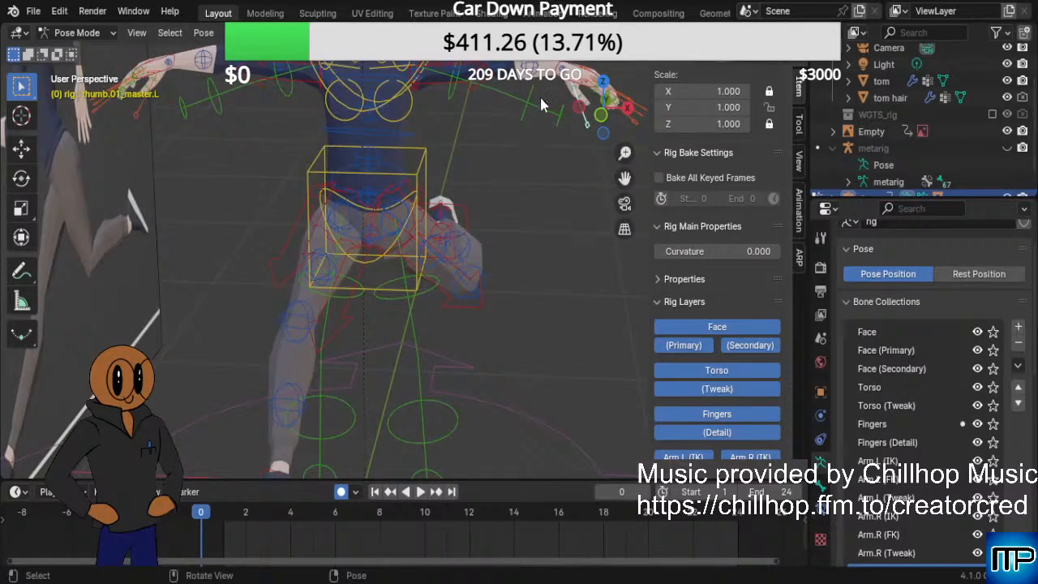
pyautogui.click(572, 81)
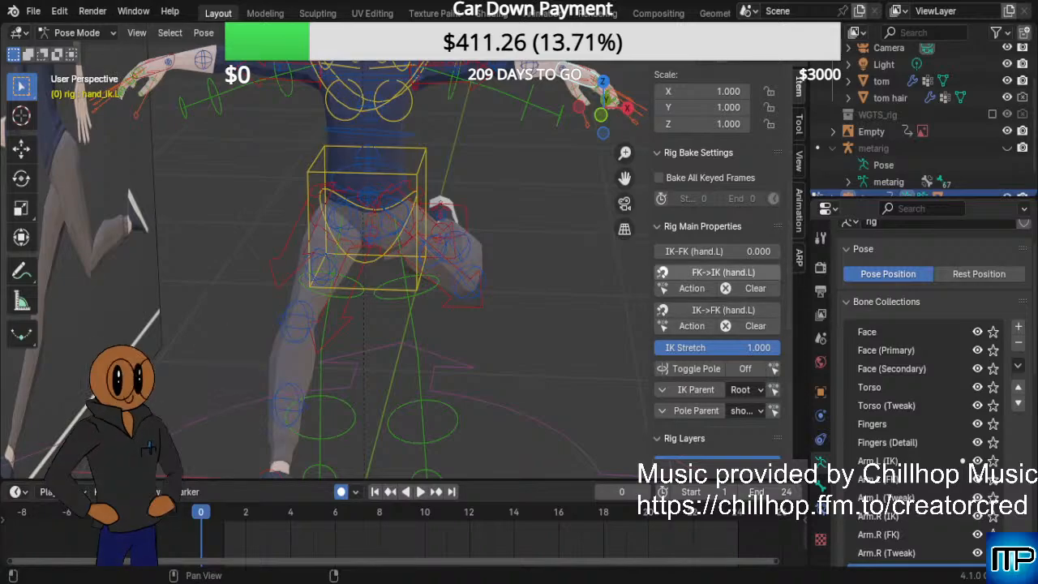
pyautogui.moveTo(663, 251); pyautogui.dragTo(780, 251)
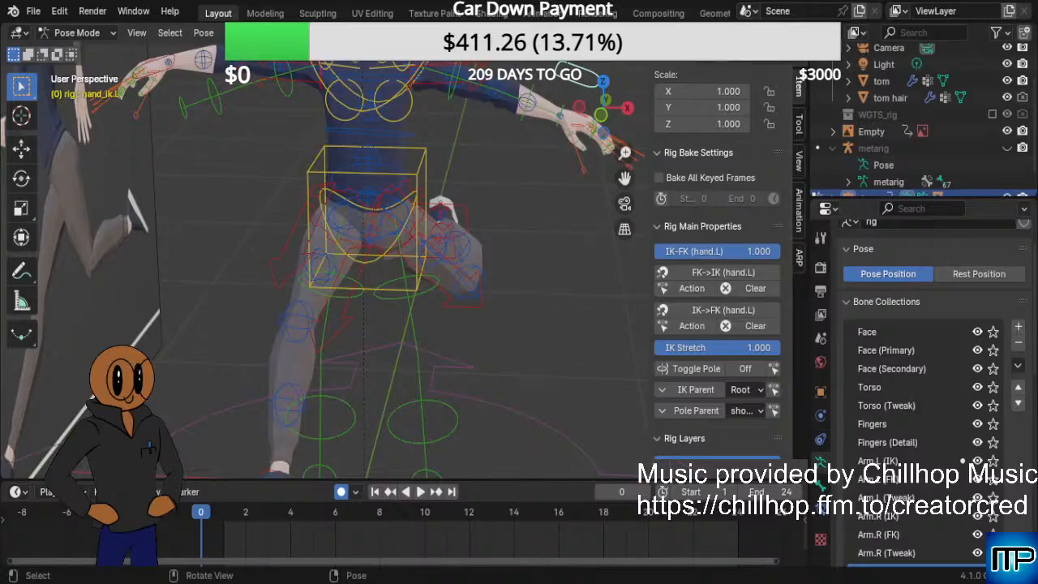
pyautogui.click(165, 70)
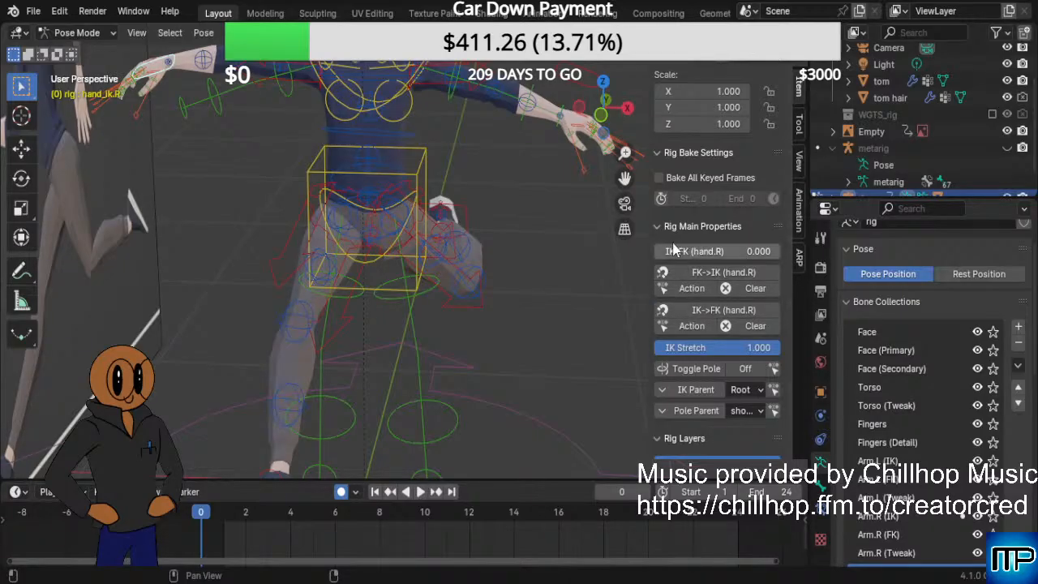
pyautogui.moveTo(665, 252); pyautogui.dragTo(782, 252)
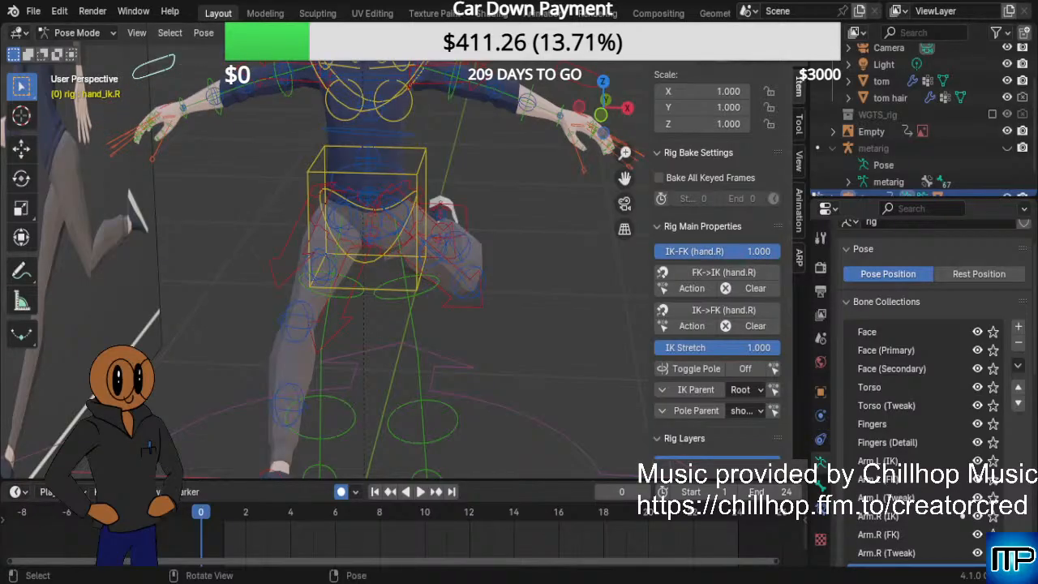
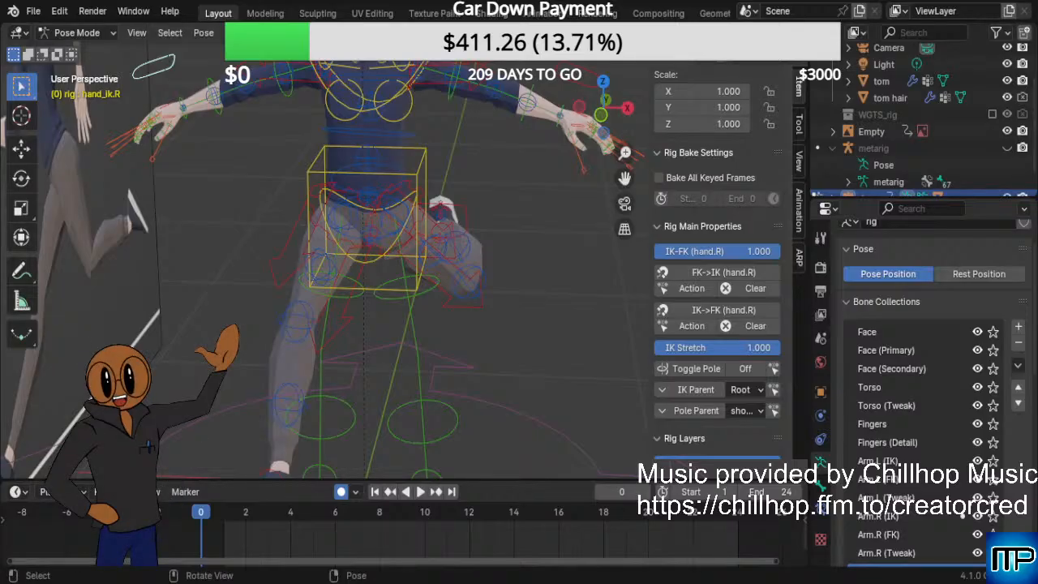
# Select the FK control of the character's left upper arm, upper_arm_fk.L.
pyautogui.scroll(-3, 325, 268)
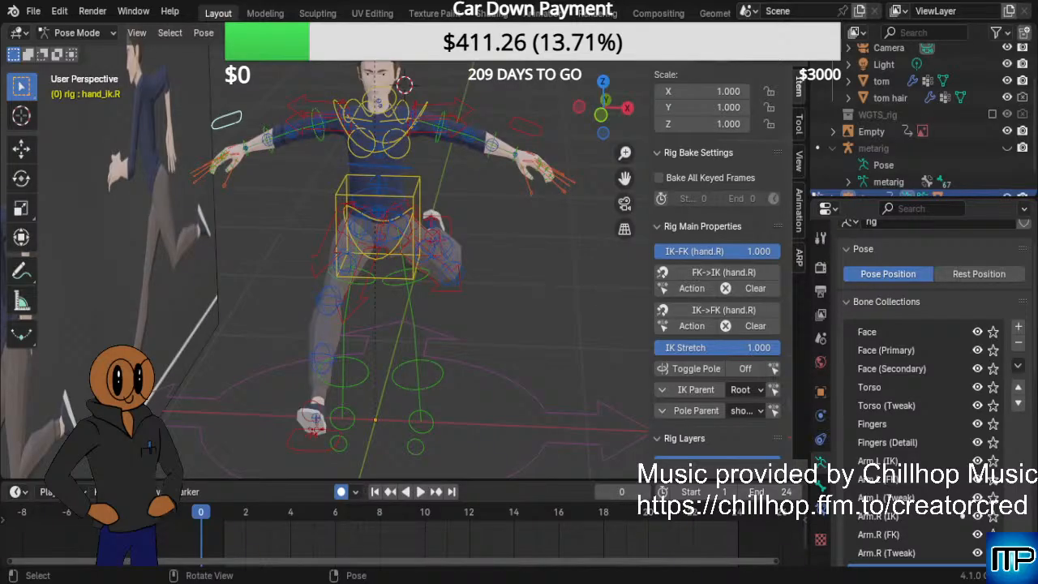
pyautogui.click(438, 134)
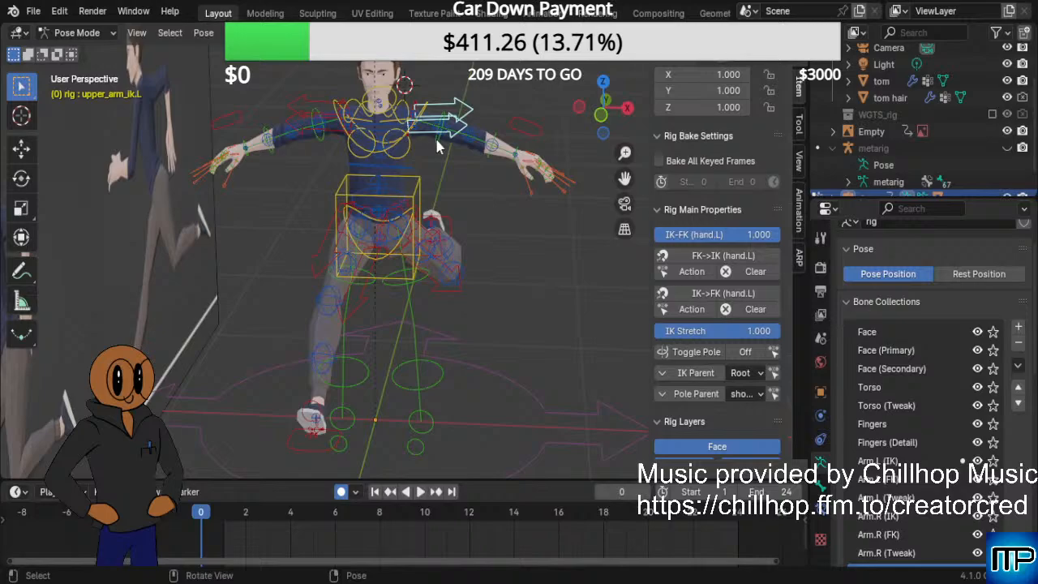
pyautogui.click(439, 146)
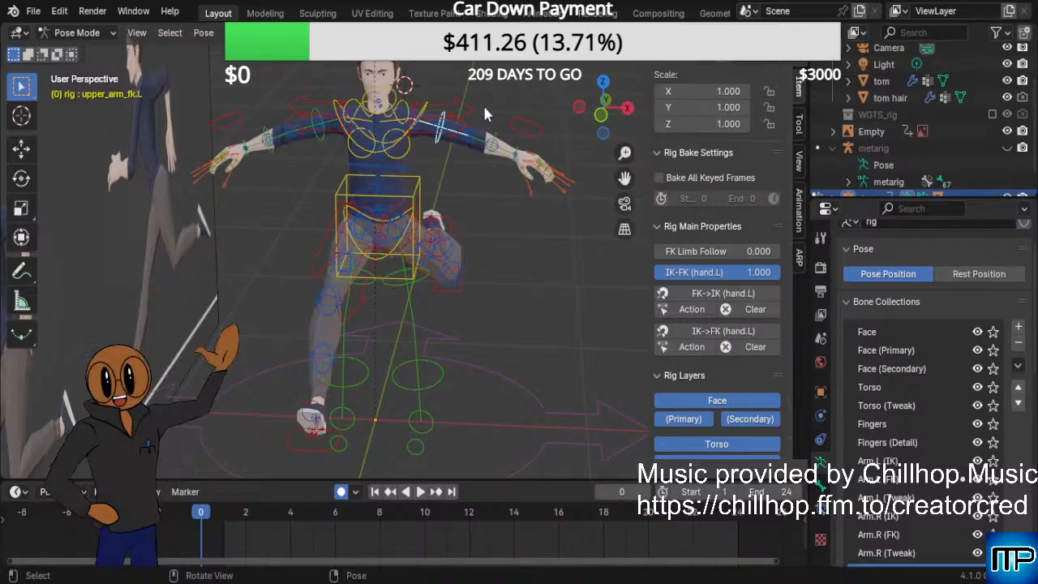
pyautogui.press('r')
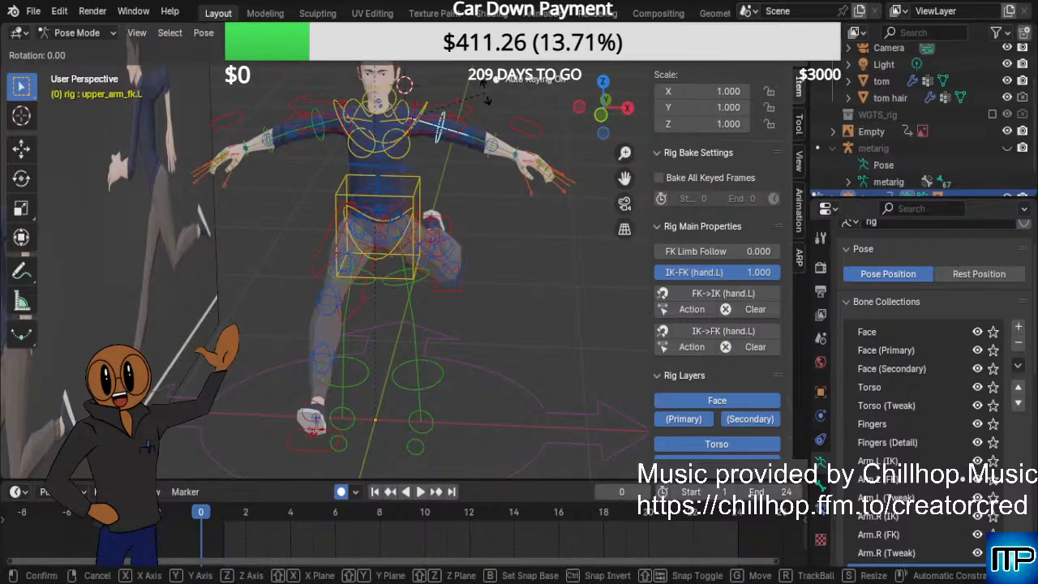
pyautogui.press('x')
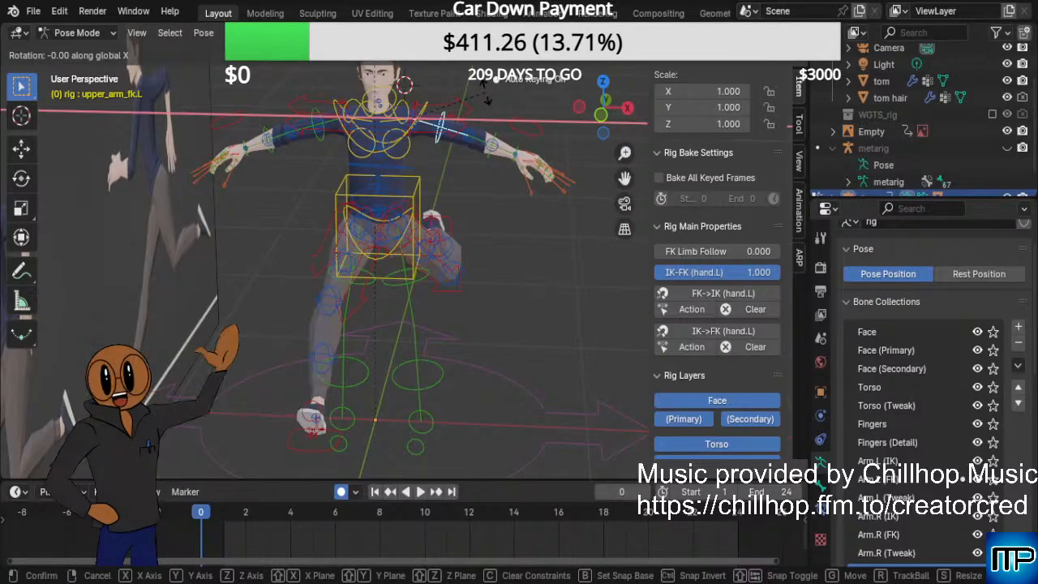
pyautogui.press('x')
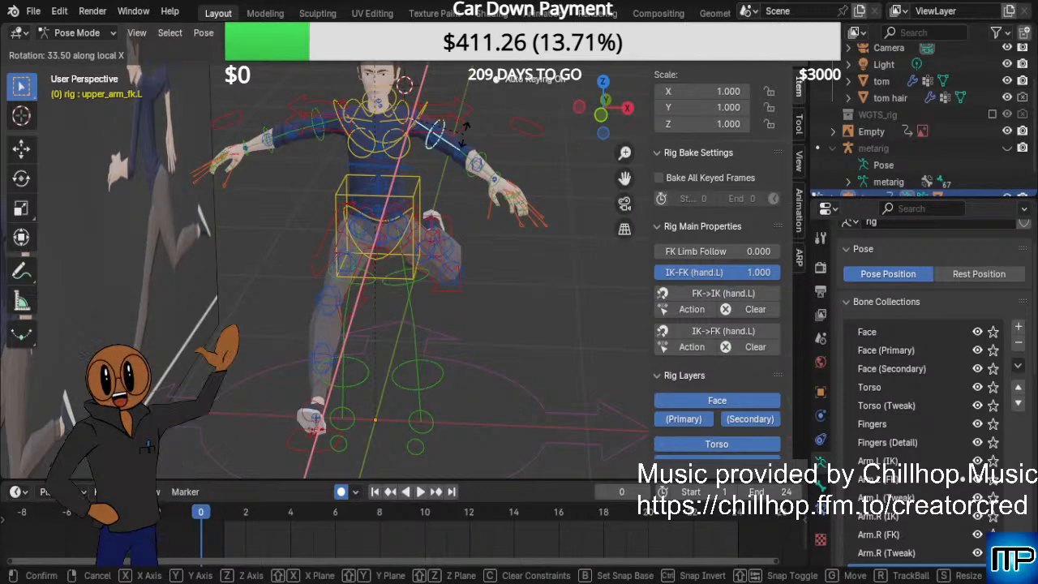
pyautogui.rightClick(464, 136)
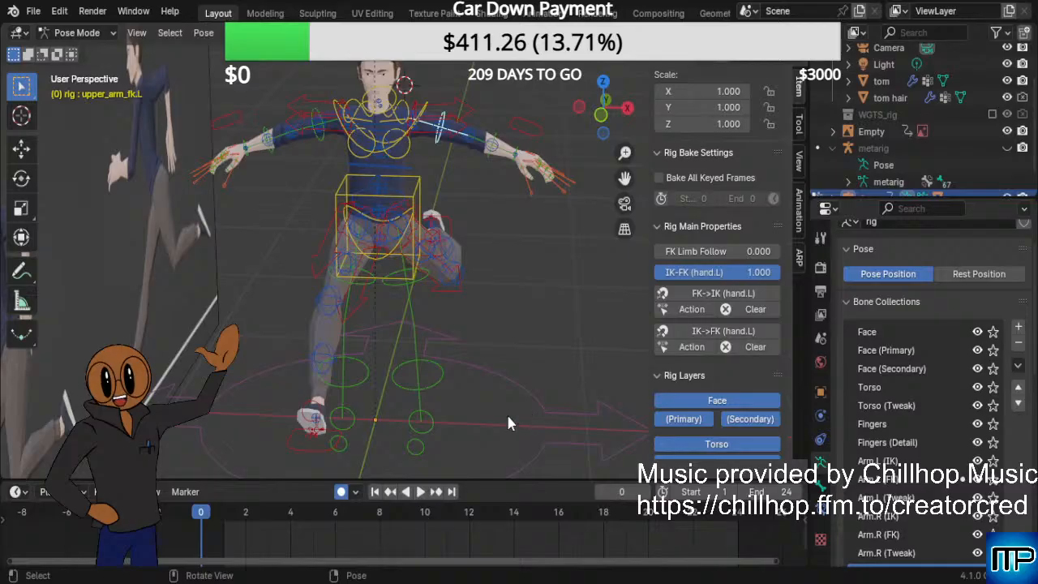
pyautogui.moveTo(556, 279); pyautogui.dragTo(527, 292, button='middle')
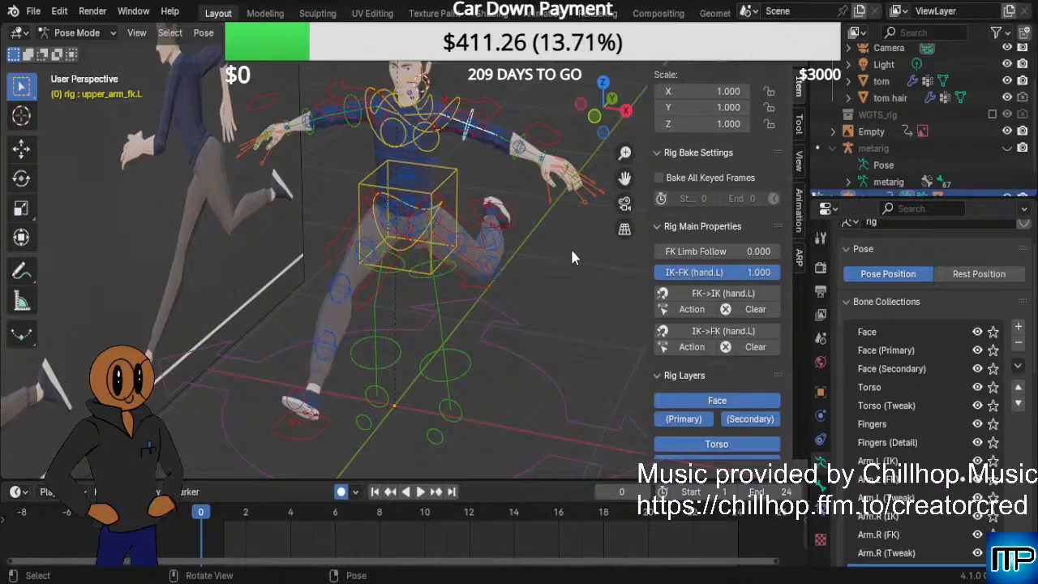
pyautogui.press('r')
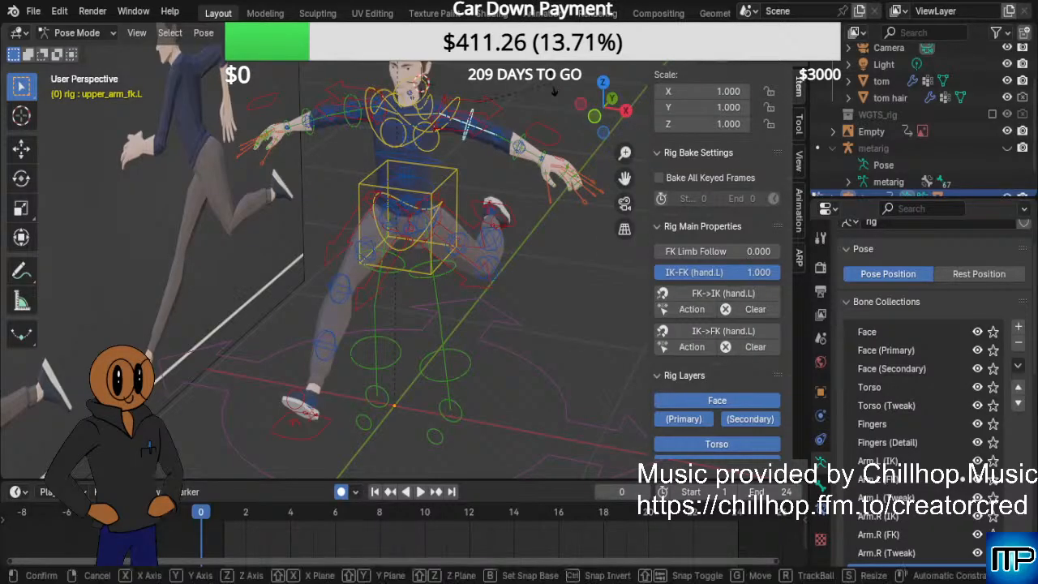
pyautogui.press('x')
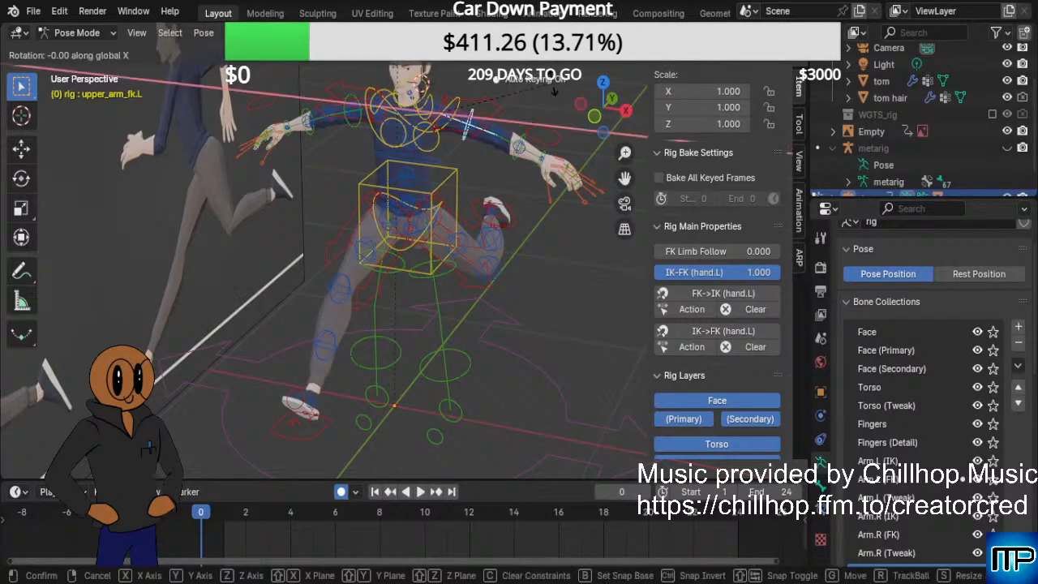
pyautogui.press('x')
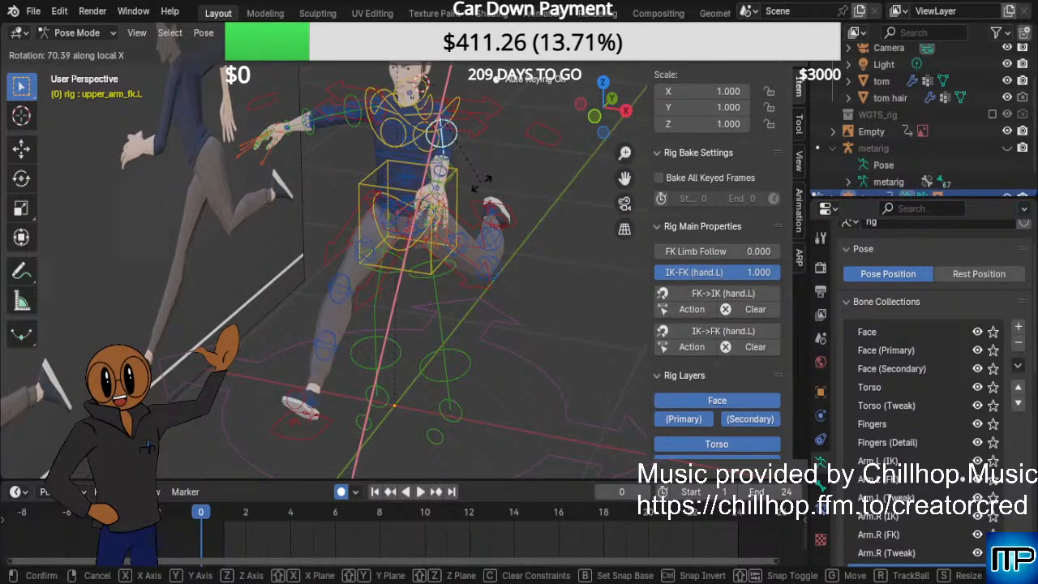
pyautogui.rightClick(481, 183)
# Try to rotate the left upper arm FK control down beside the body from an angled view, and undo that rotation.
pyautogui.scroll(1, 631, 261)
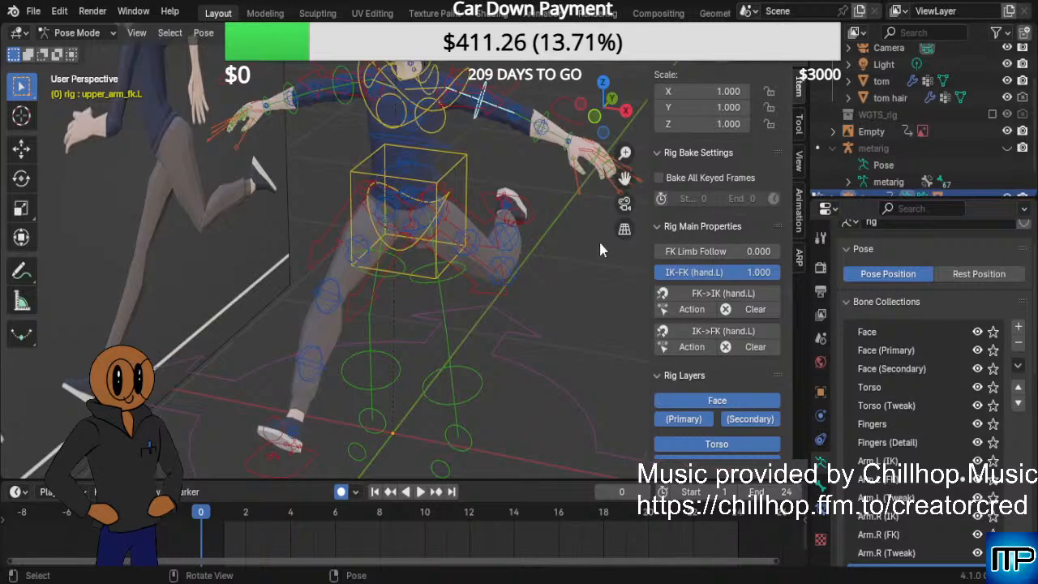
pyautogui.scroll(1, 600, 244)
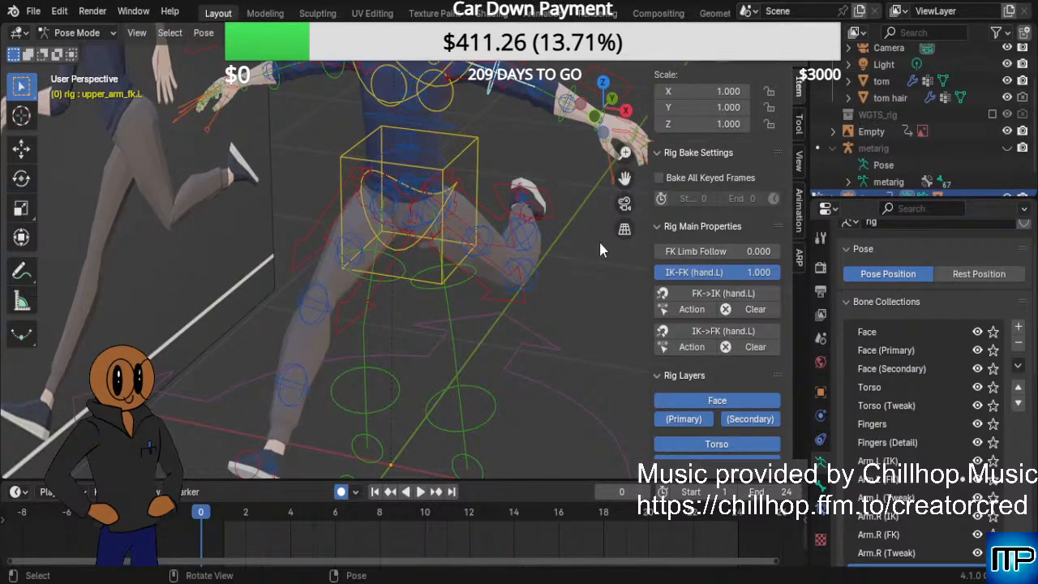
pyautogui.moveTo(585, 232); pyautogui.dragTo(309, 334, button='middle')
pyautogui.scroll(2, 313, 330)
pyautogui.scroll(-1, 270, 306)
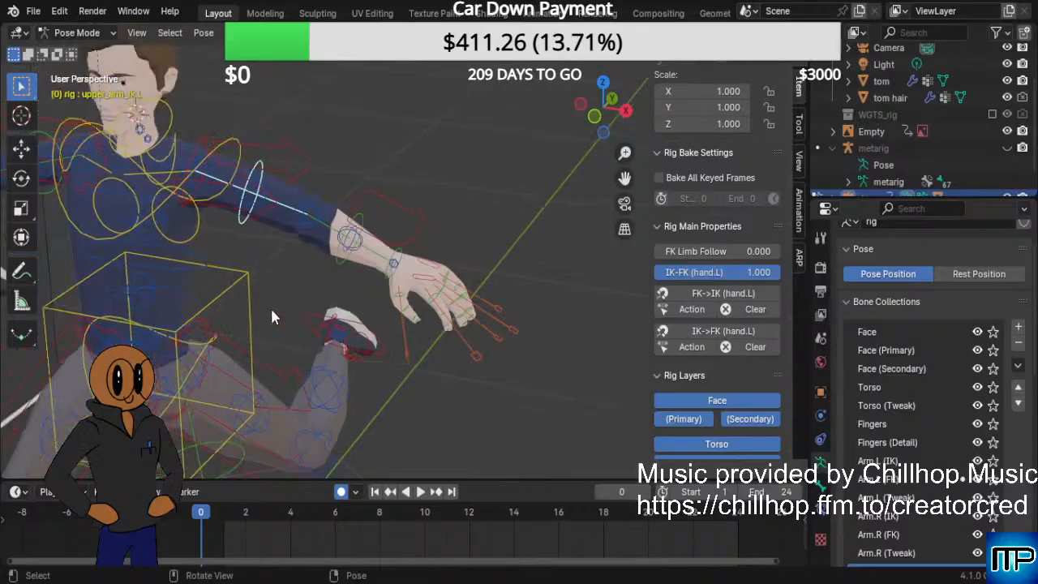
pyautogui.moveTo(272, 279); pyautogui.dragTo(459, 275, button='middle')
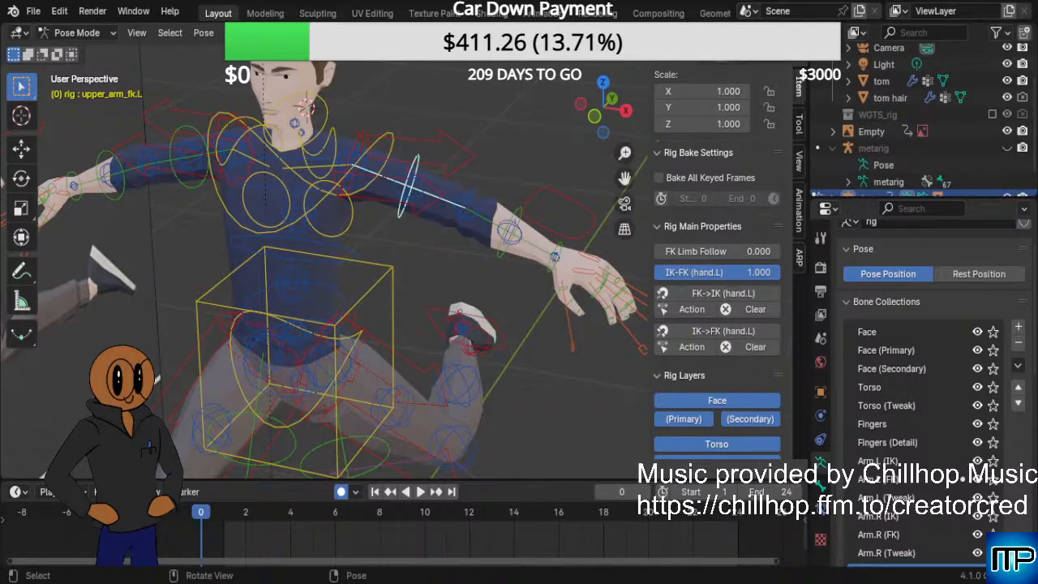
pyautogui.scroll(-5, 523, 414)
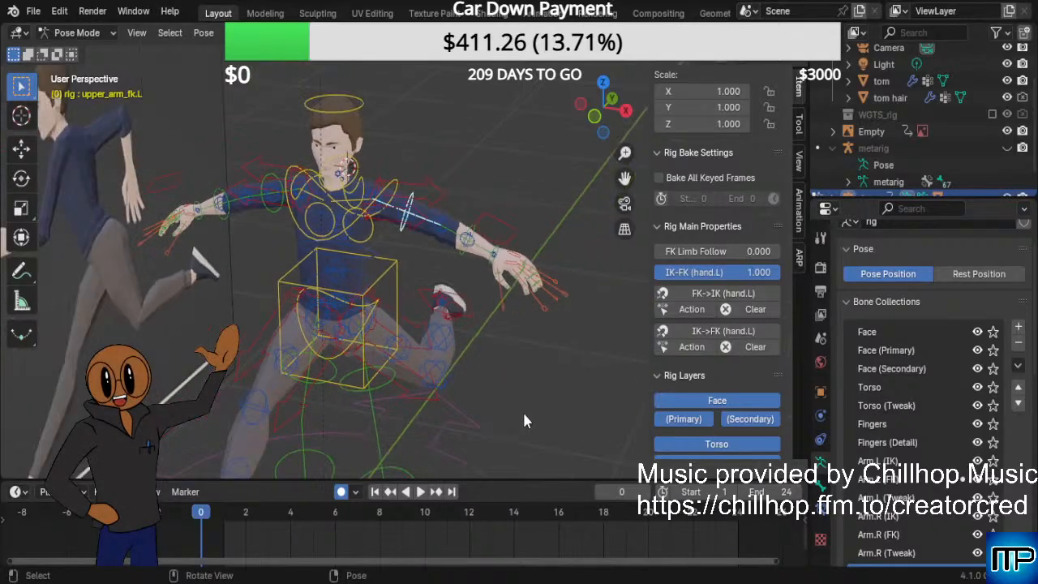
pyautogui.scroll(2, 526, 419)
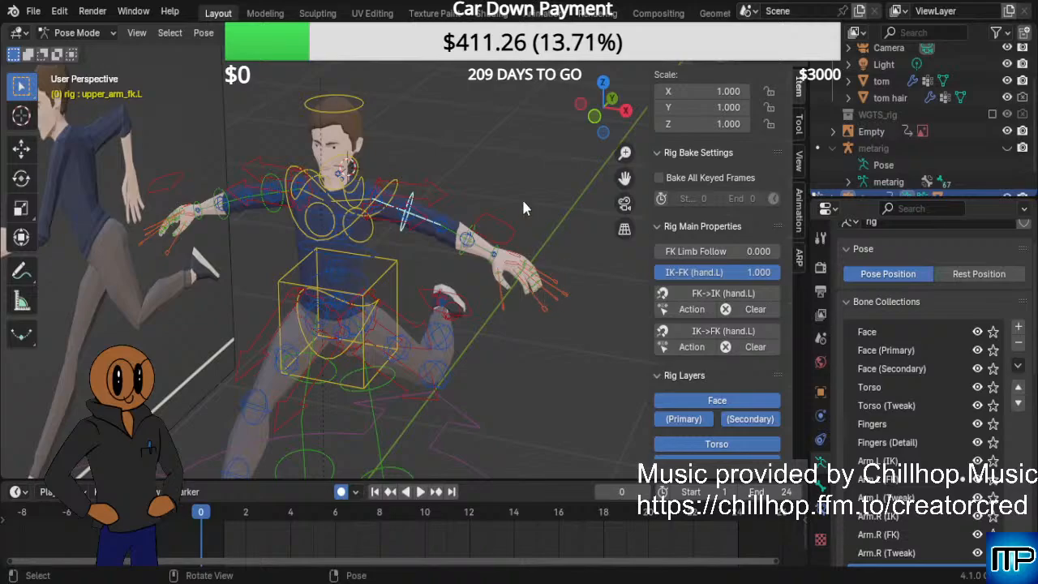
pyautogui.press('r')
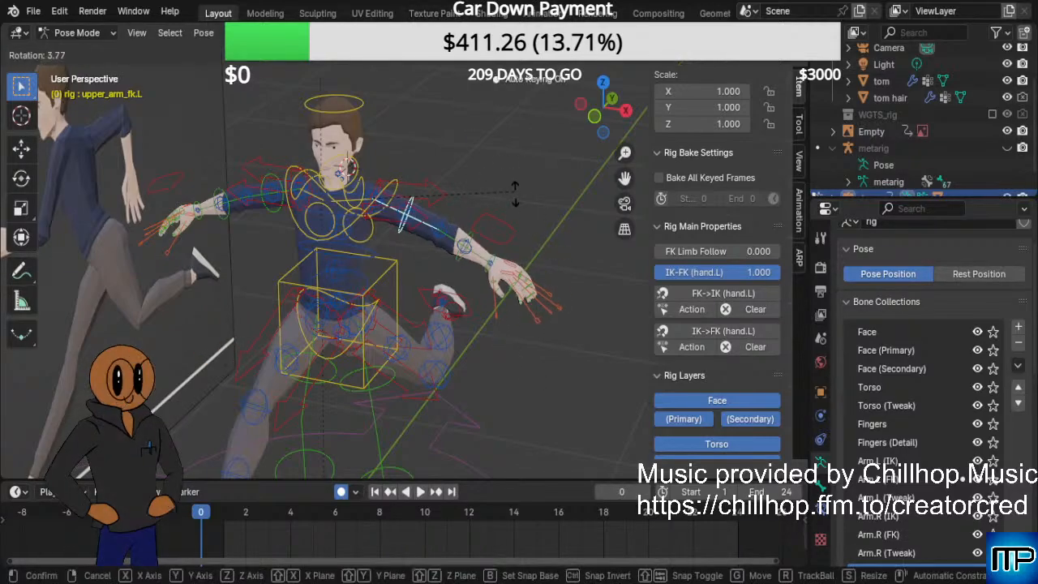
pyautogui.click(438, 335)
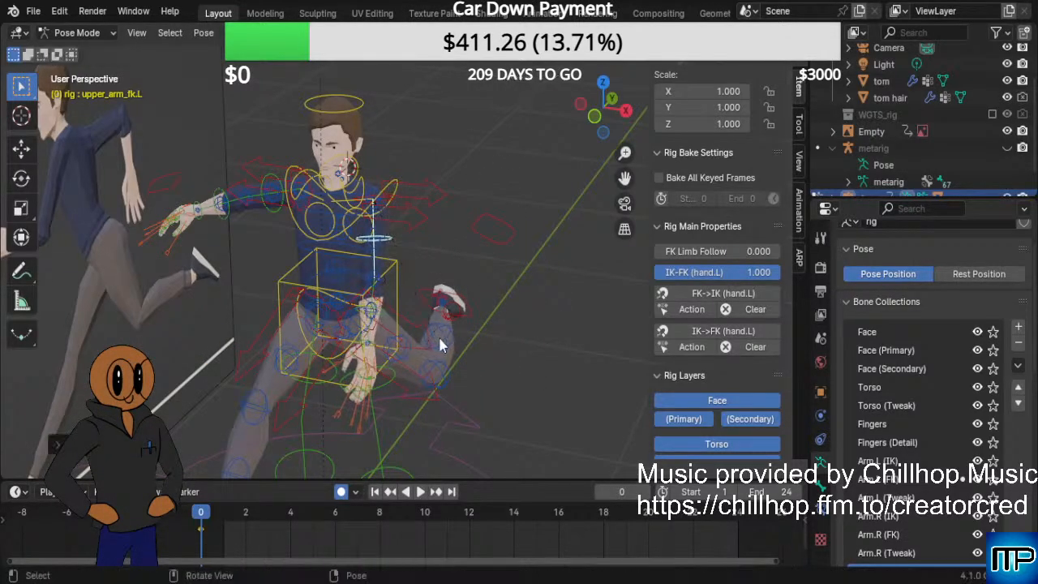
pyautogui.moveTo(438, 334); pyautogui.dragTo(497, 349, button='middle')
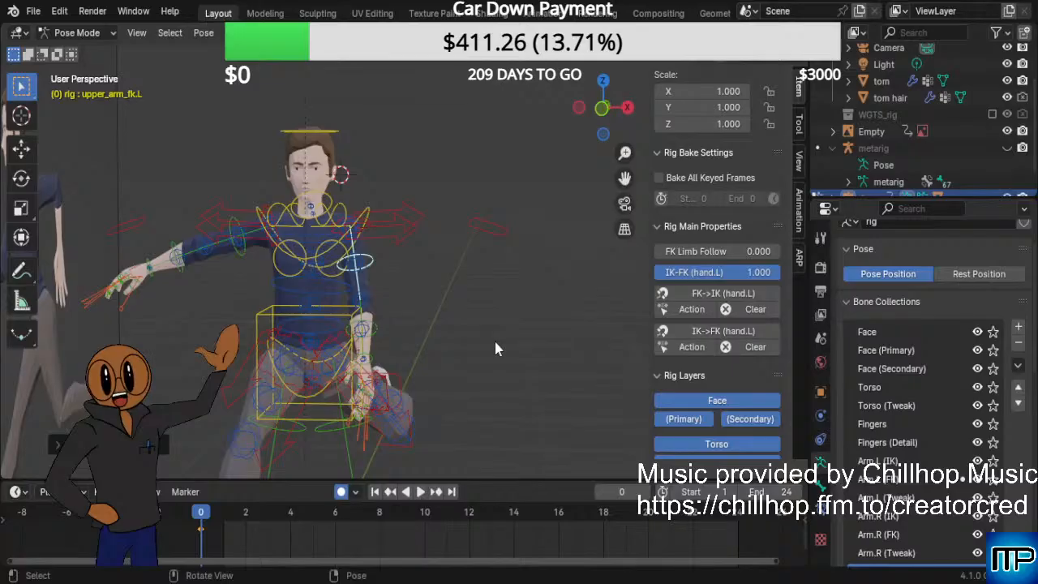
pyautogui.hotkey('ctrl', 'z')
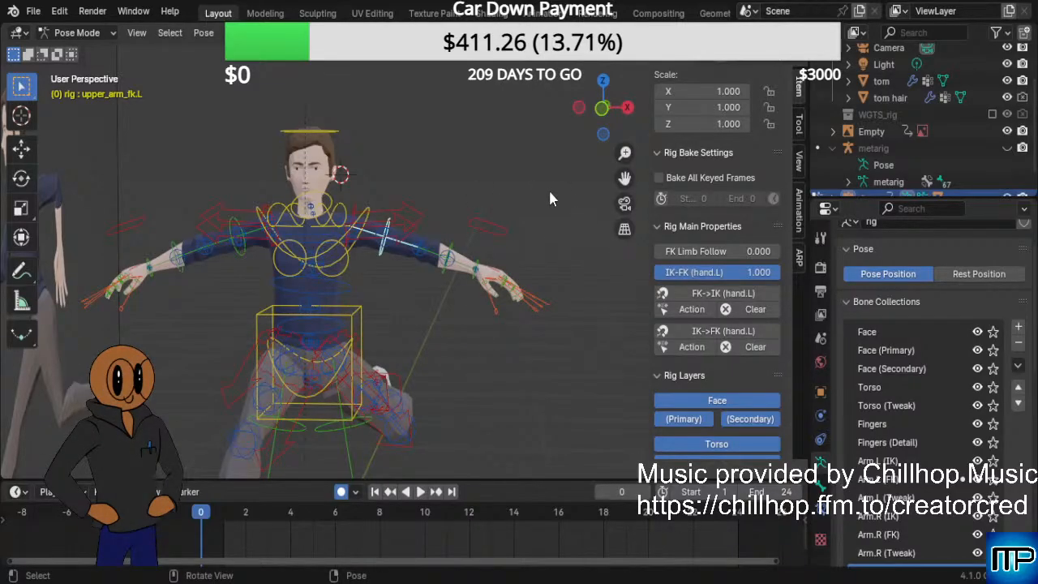
# From the front, rotate the left upper arm FK control down about 43.6° and lower the right upper arm FK control to mirror it.
pyautogui.press('r')
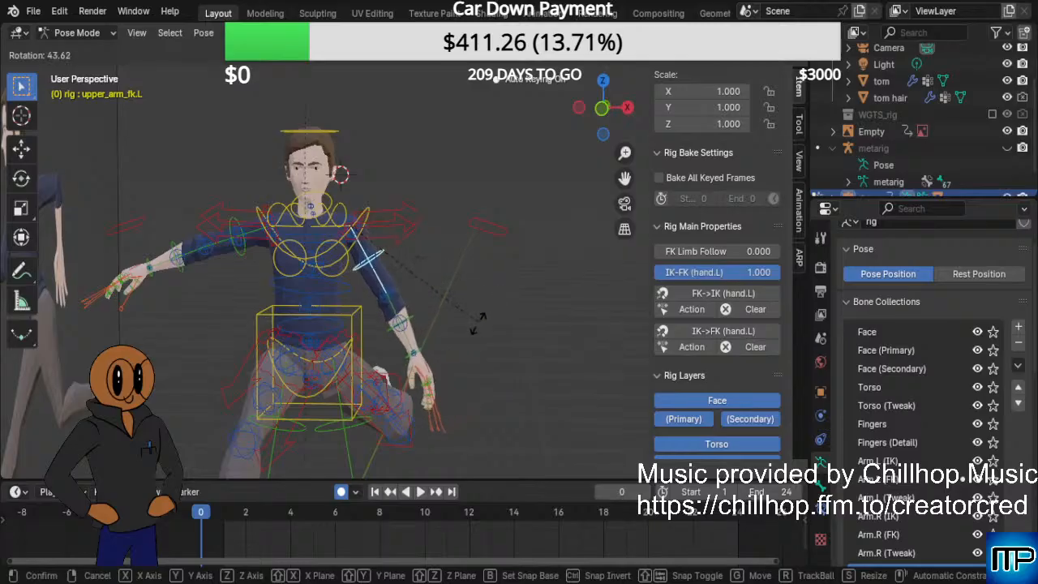
pyautogui.click(476, 320)
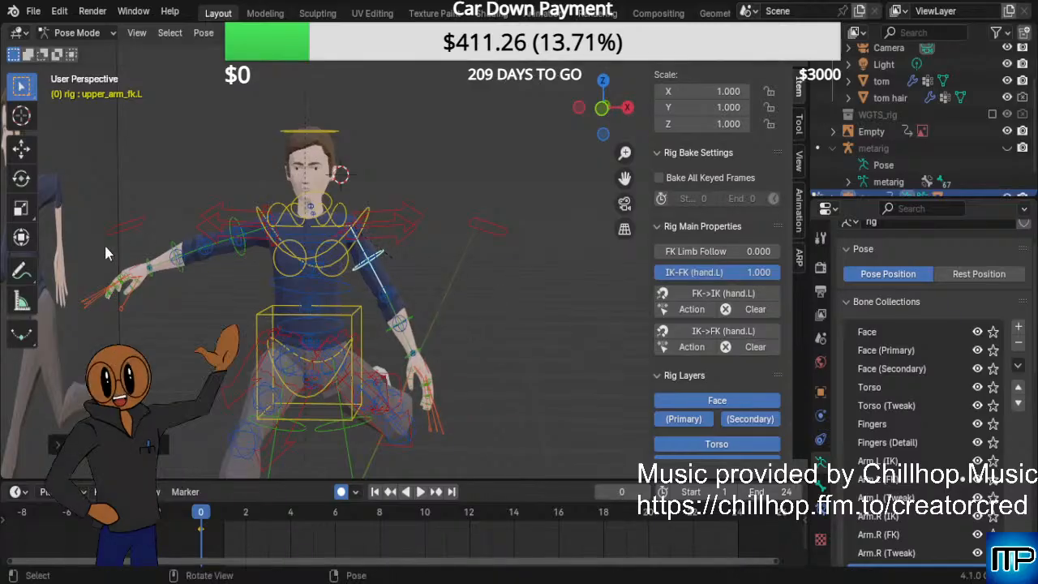
pyautogui.click(239, 252)
pyautogui.press('r')
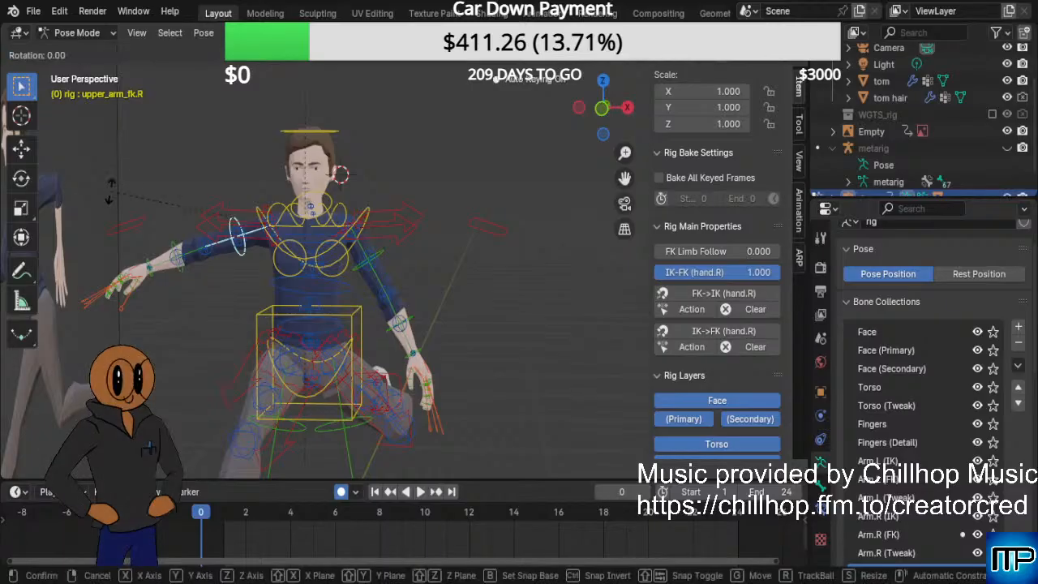
pyautogui.click(179, 300)
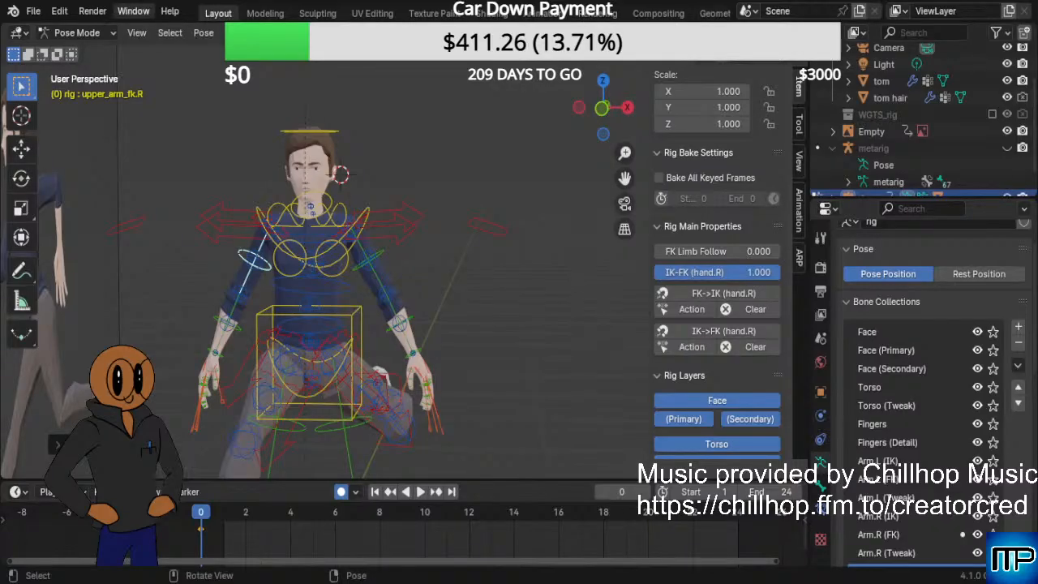
# From the side view, rotate the left upper arm FK control, upper_arm_fk.L, forward about 50.5°.
pyautogui.moveTo(535, 319); pyautogui.dragTo(496, 314, button='middle')
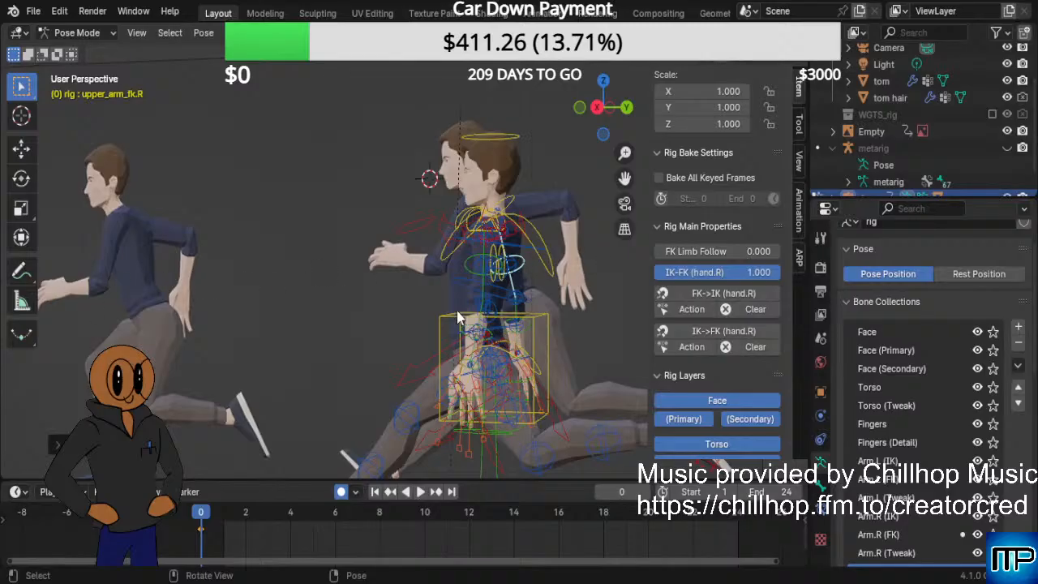
pyautogui.moveTo(461, 319); pyautogui.dragTo(623, 293, button='middle')
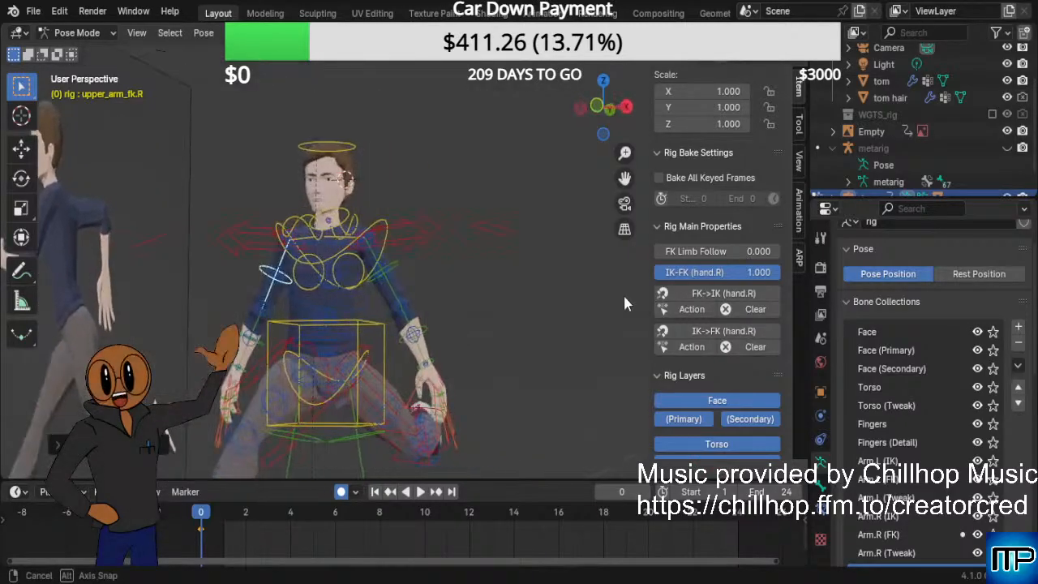
pyautogui.click(394, 263)
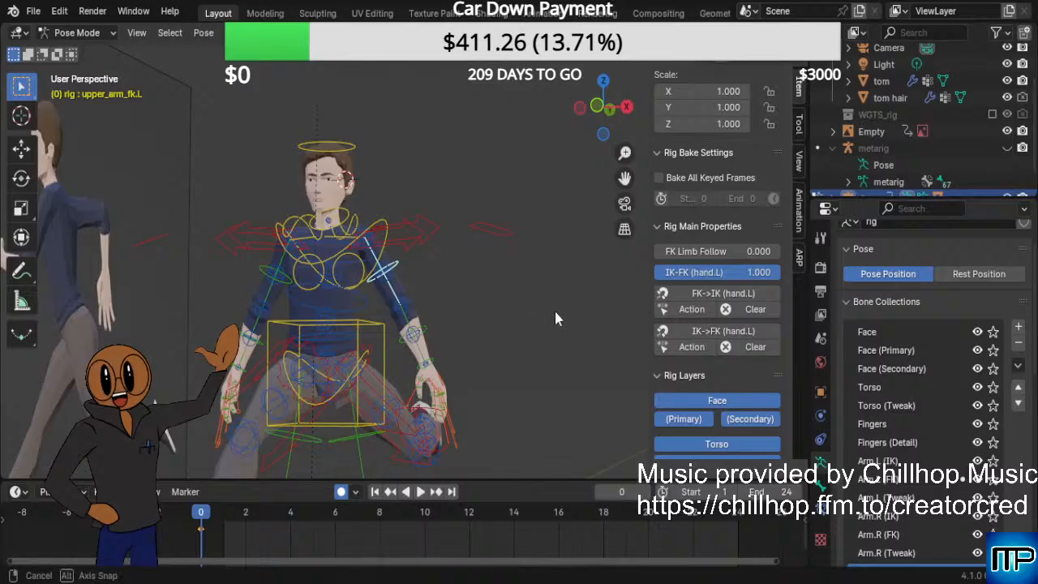
pyautogui.moveTo(554, 308); pyautogui.dragTo(415, 326, button='middle')
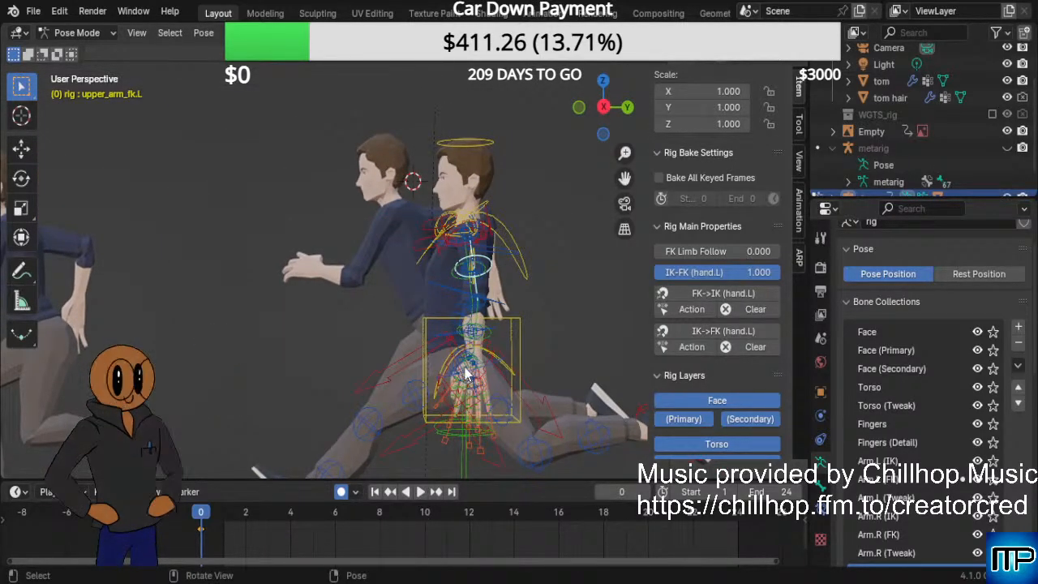
pyautogui.press('r')
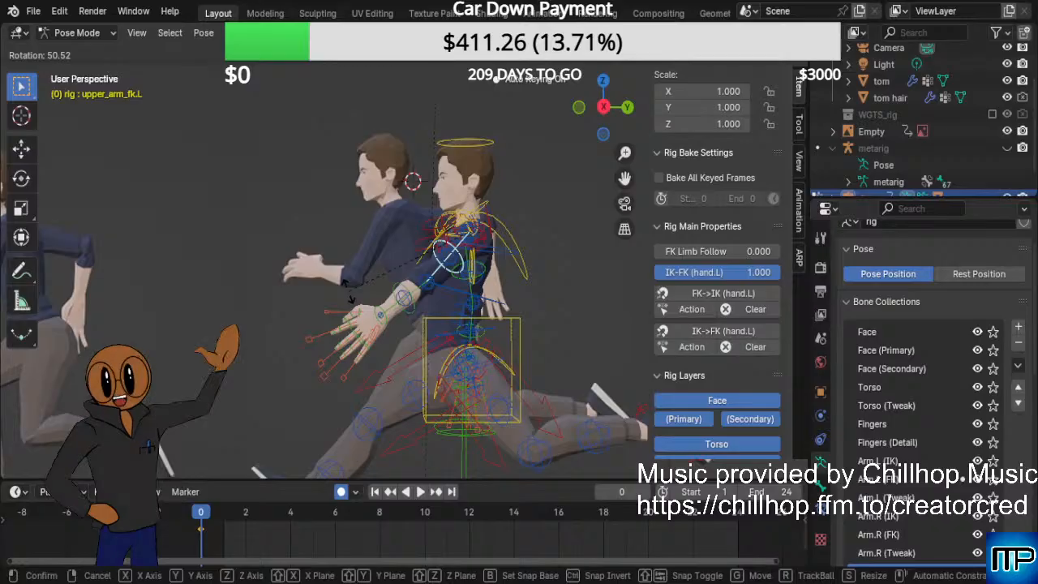
pyautogui.click(349, 288)
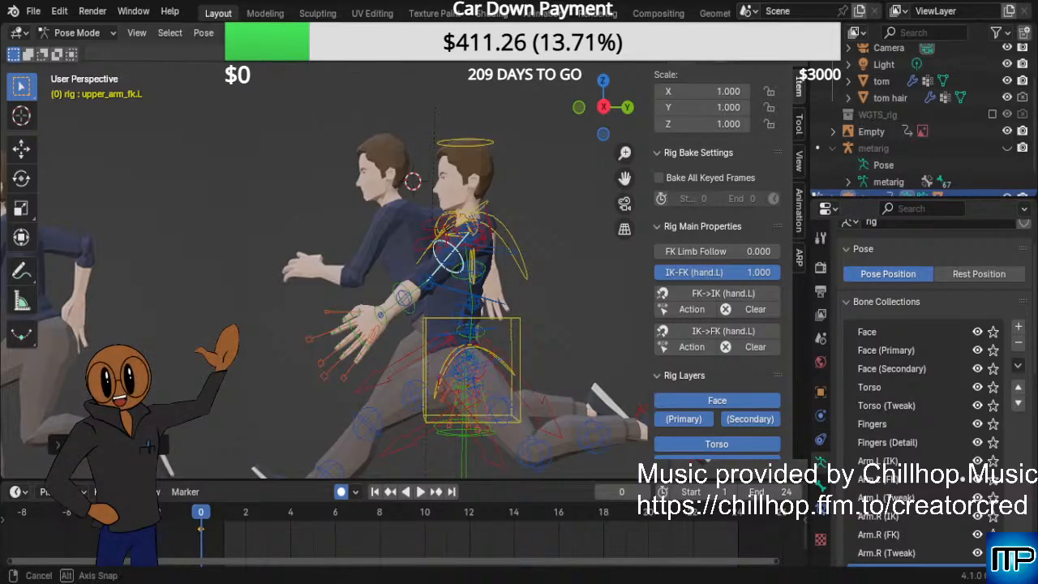
# Rotate the right upper arm FK control, upper_arm_fk.R, backward about 70.4° in the side view.
pyautogui.moveTo(211, 289); pyautogui.dragTo(339, 277, button='middle')
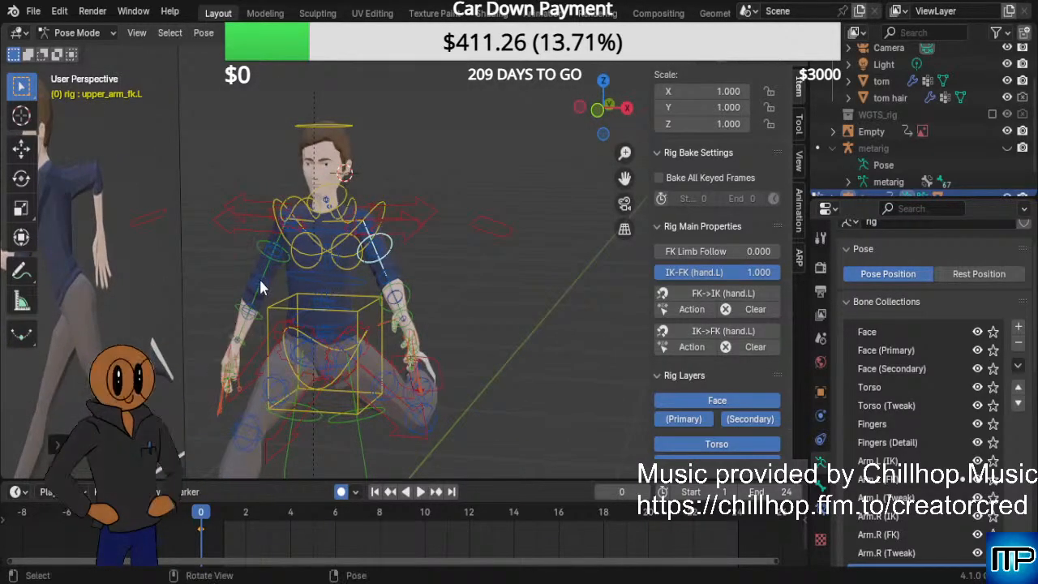
pyautogui.click(261, 249)
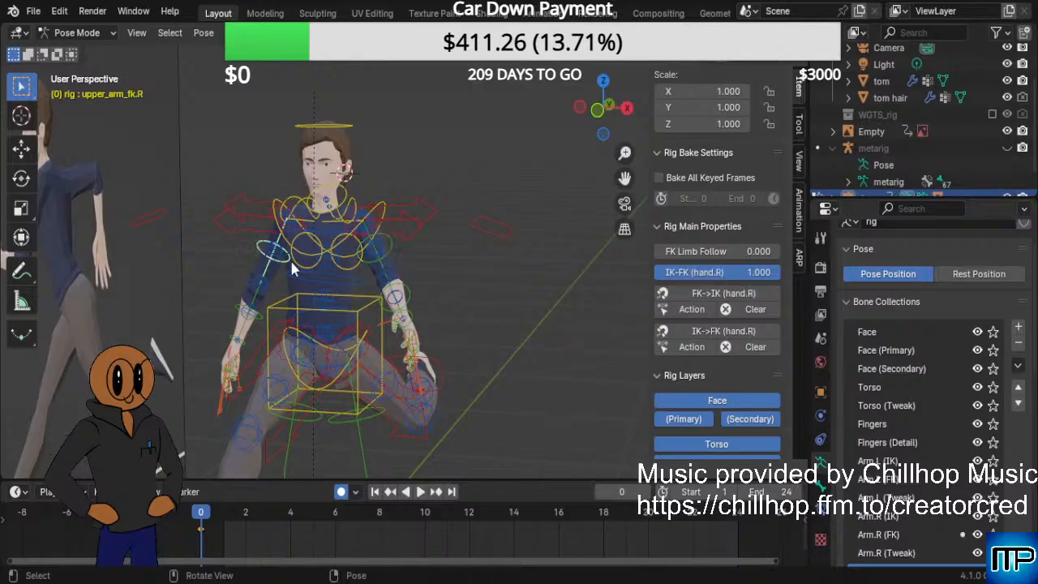
pyautogui.moveTo(556, 336); pyautogui.dragTo(421, 334, button='middle')
pyautogui.scroll(-2, 445, 329)
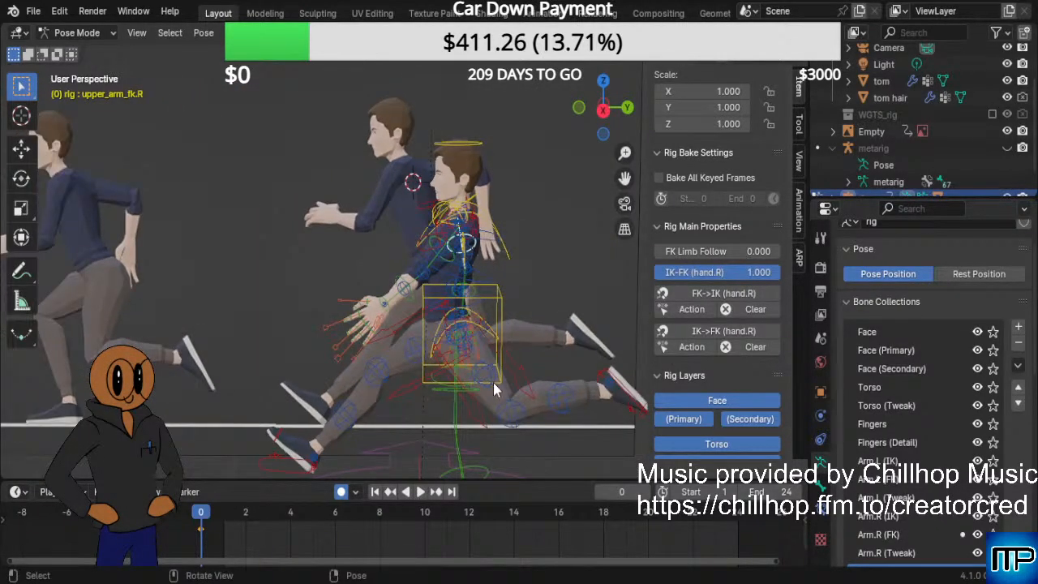
pyautogui.press('r')
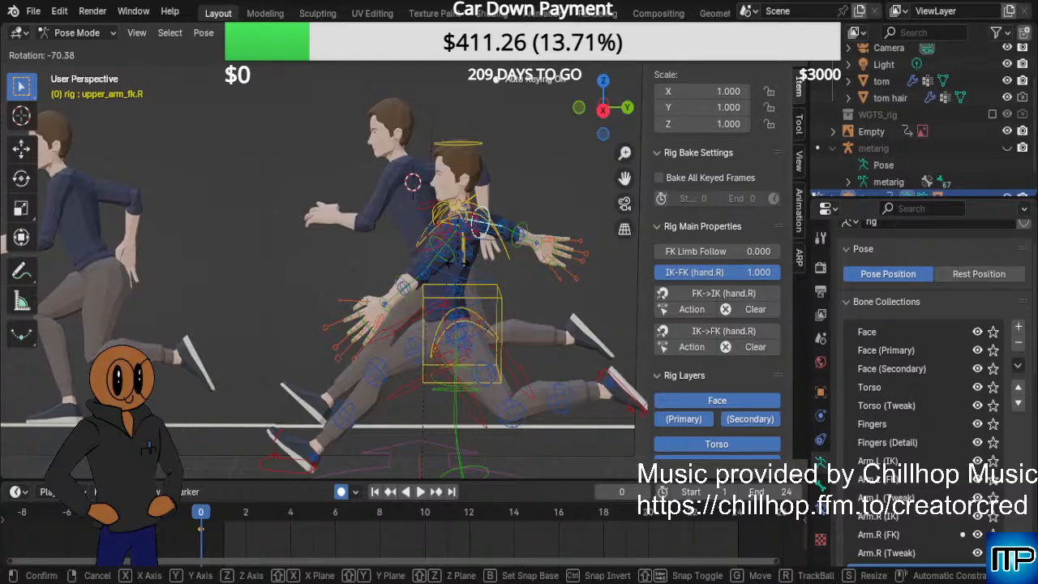
pyautogui.click(462, 262)
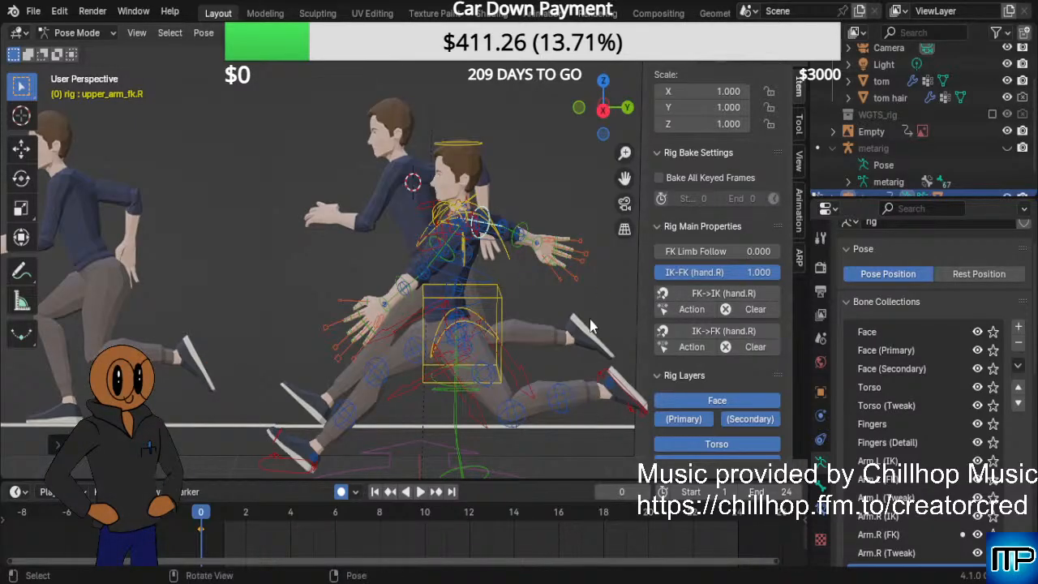
# Select the right forearm FK control, forearm_fk.R, and try to bend it about its local Z axis.
pyautogui.keyDown('shift'); pyautogui.moveTo(601, 303); pyautogui.dragTo(518, 314, button='middle'); pyautogui.keyUp('shift')
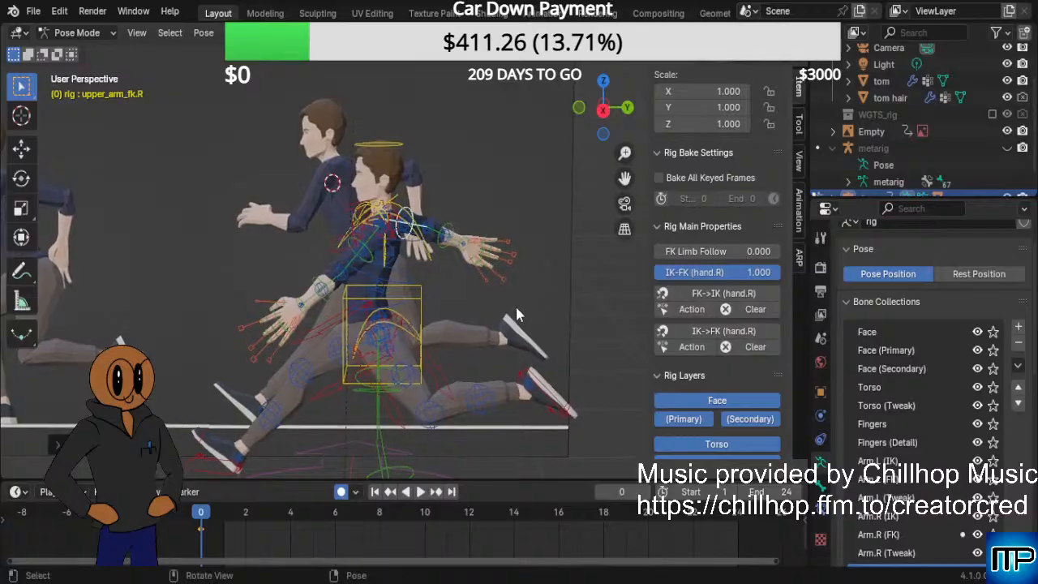
pyautogui.scroll(3, 519, 299)
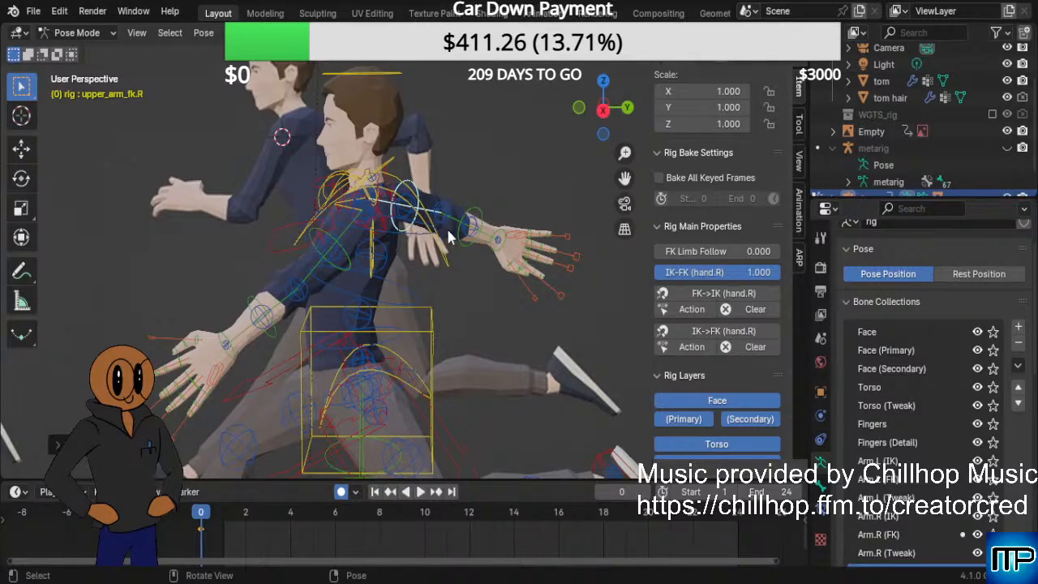
pyautogui.click(477, 222)
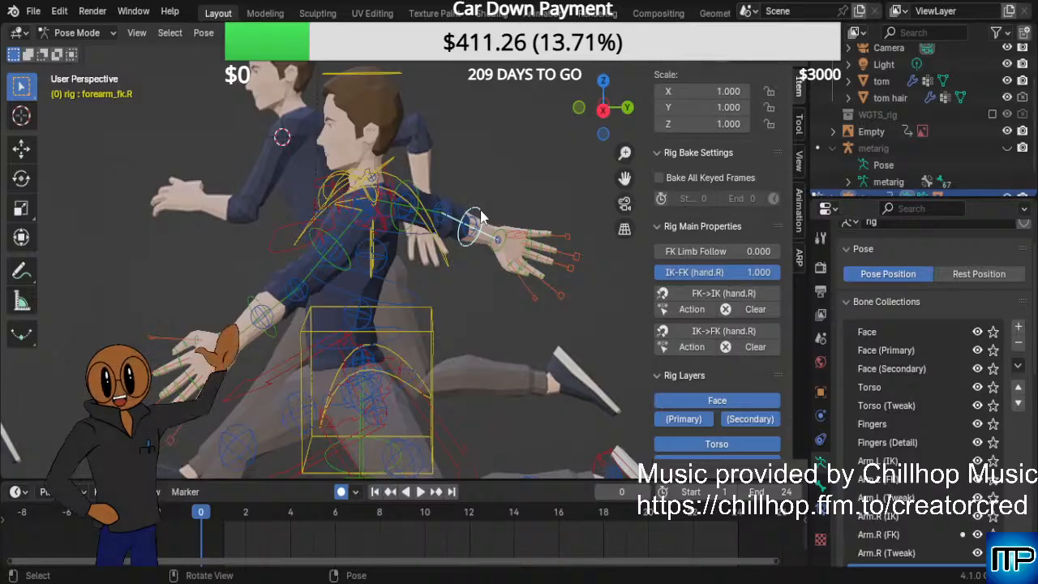
pyautogui.press('r')
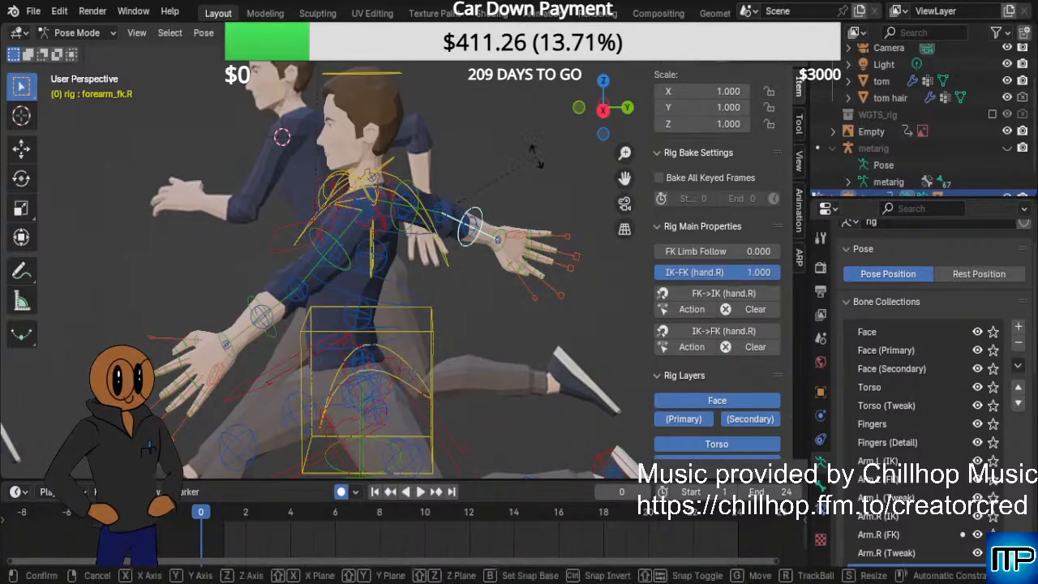
pyautogui.press('z')
pyautogui.press('z')
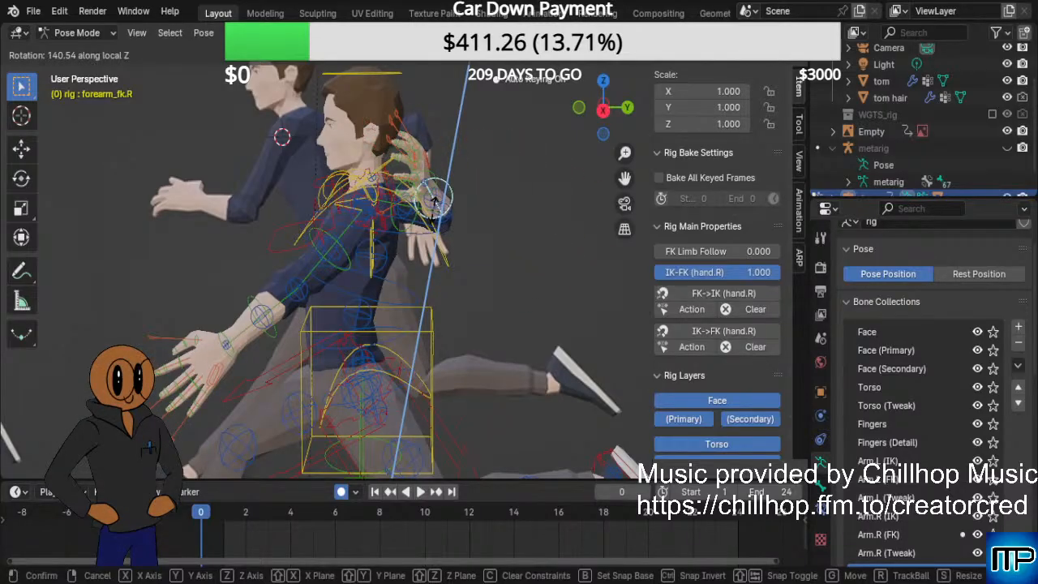
pyautogui.click(450, 229)
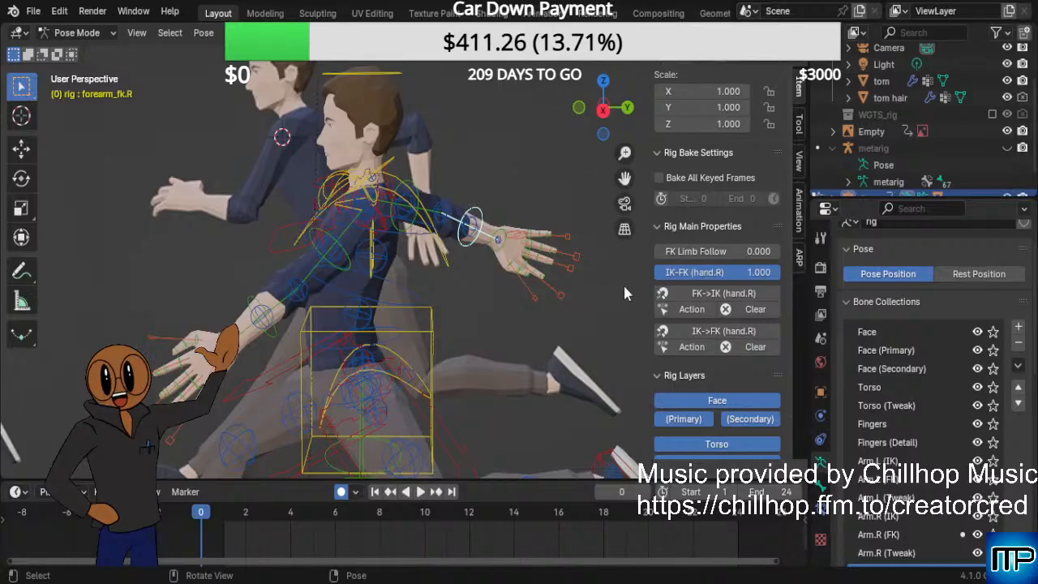
# Try again to bend the right forearm FK control using global and local Z rotation, and undo that rotation.
pyautogui.press('r')
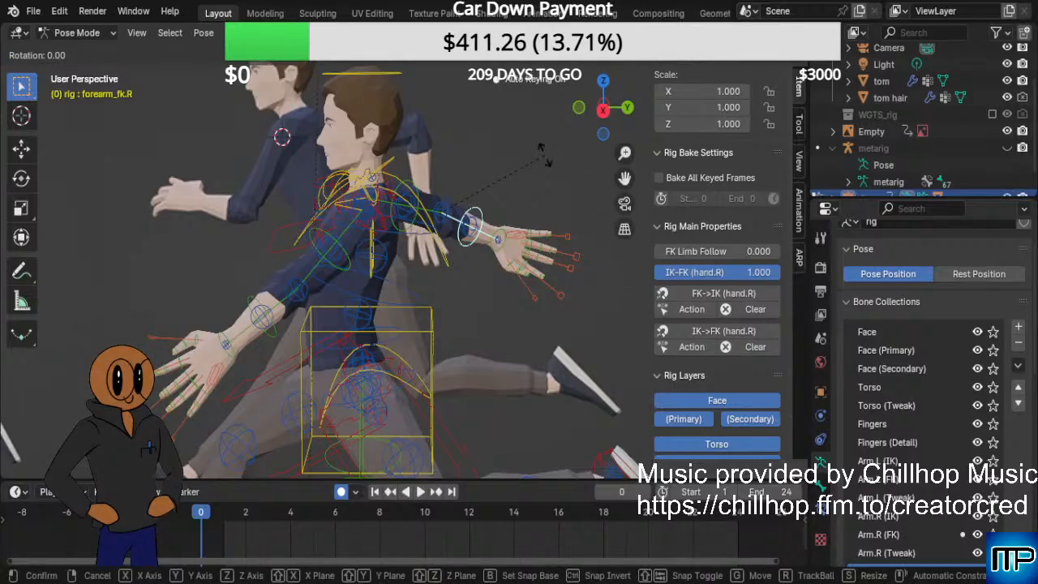
pyautogui.press('z')
pyautogui.press('z')
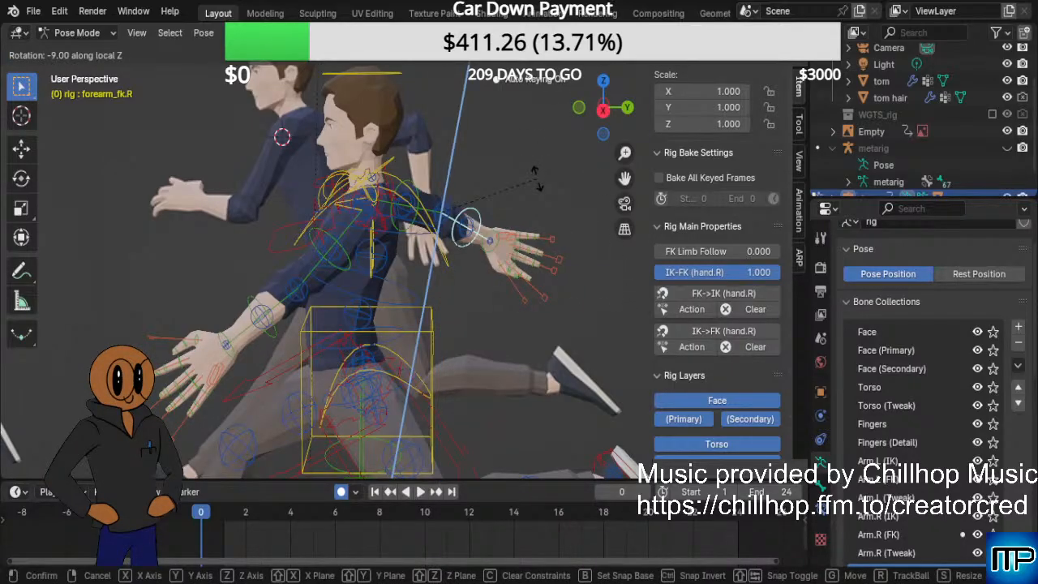
pyautogui.press('z')
pyautogui.press('z')
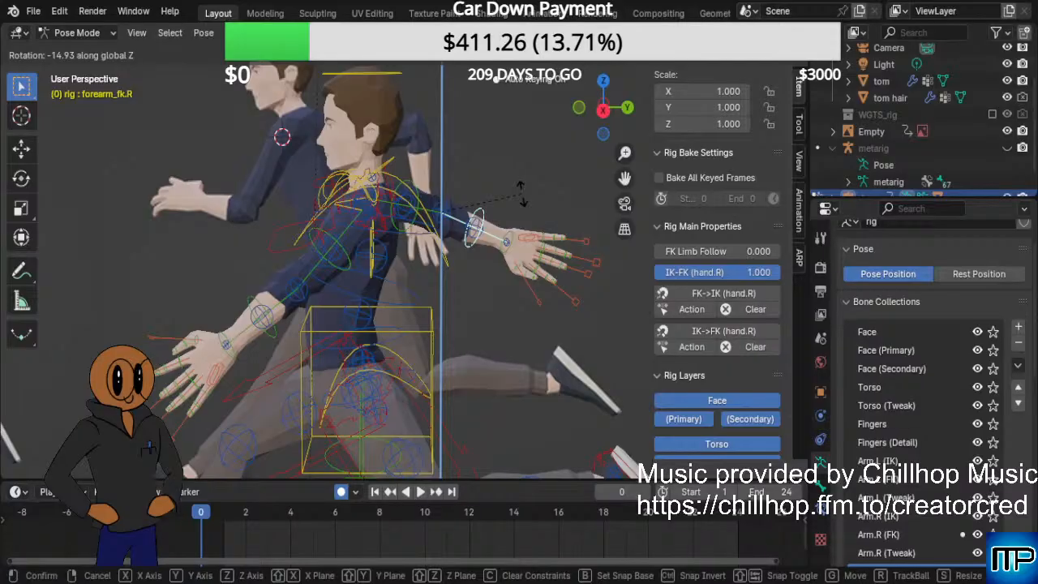
pyautogui.press('z')
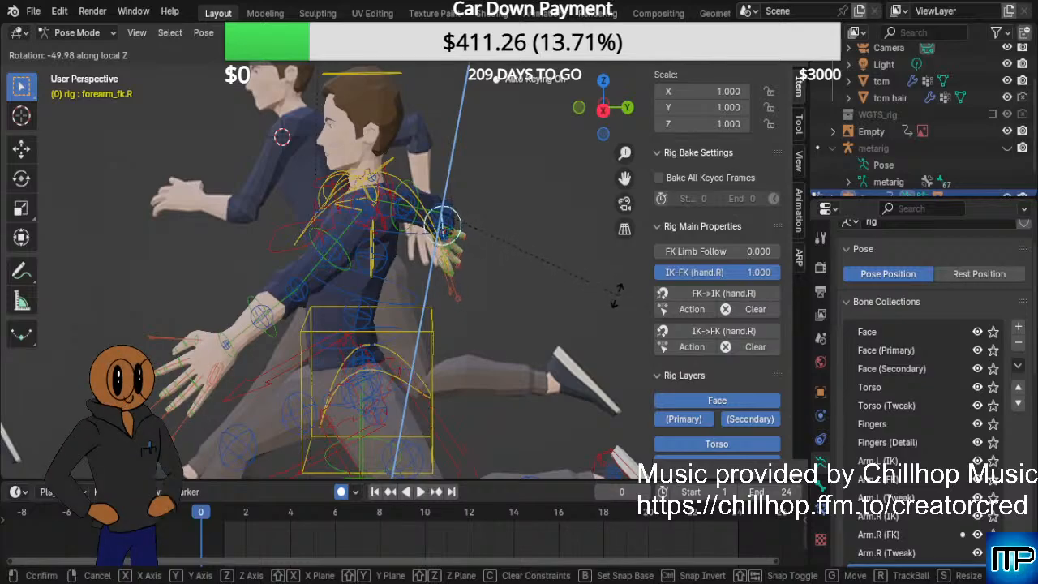
pyautogui.click(570, 333)
pyautogui.moveTo(569, 333); pyautogui.dragTo(539, 343, button='middle')
pyautogui.hotkey('ctrl', 'z')
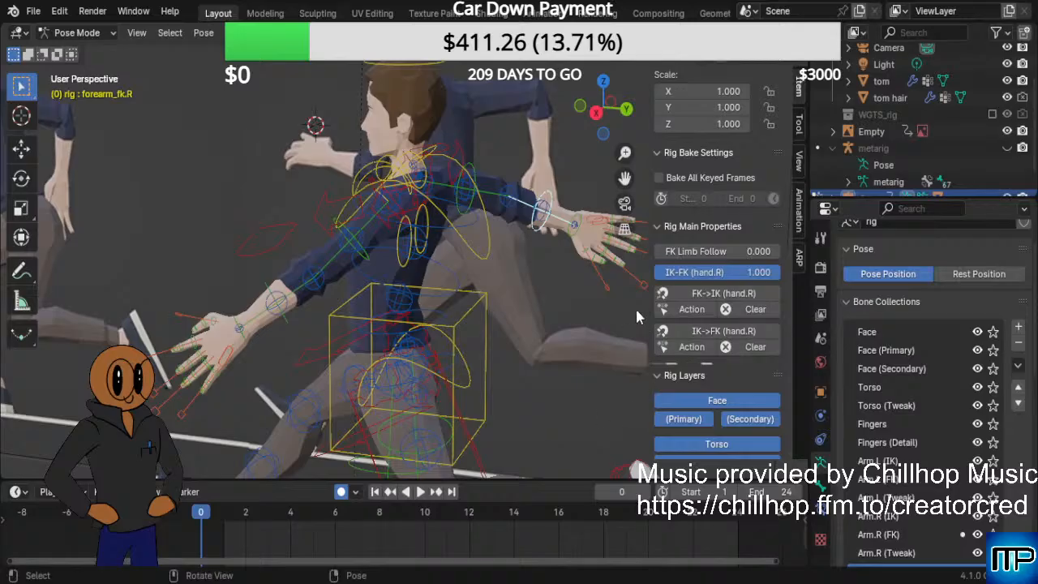
# From an angled front view, rotate the right forearm FK control so the forearm hangs down from the elbow.
pyautogui.moveTo(586, 306); pyautogui.dragTo(54, 333, button='middle')
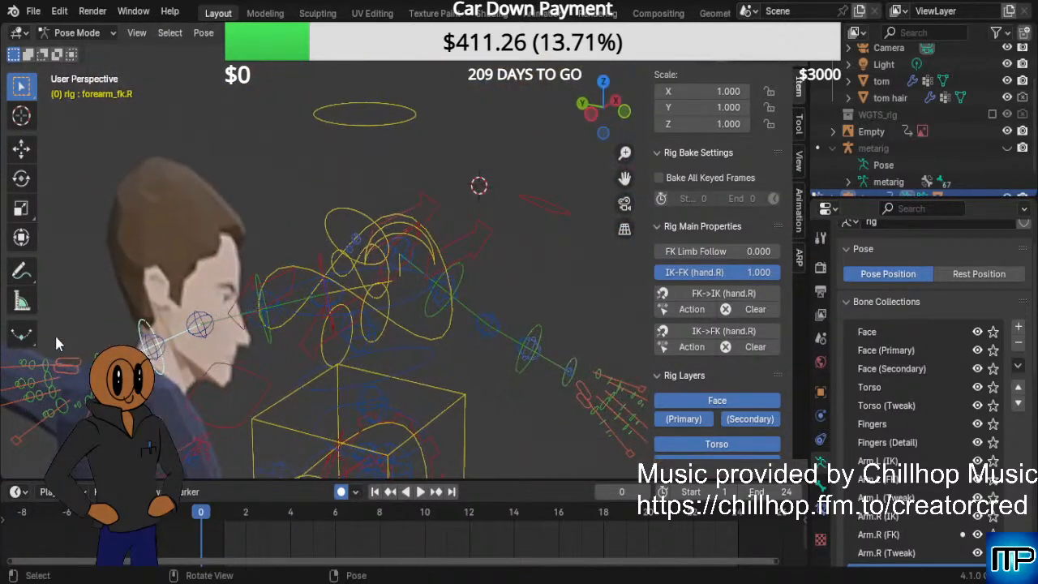
pyautogui.scroll(-6, 280, 403)
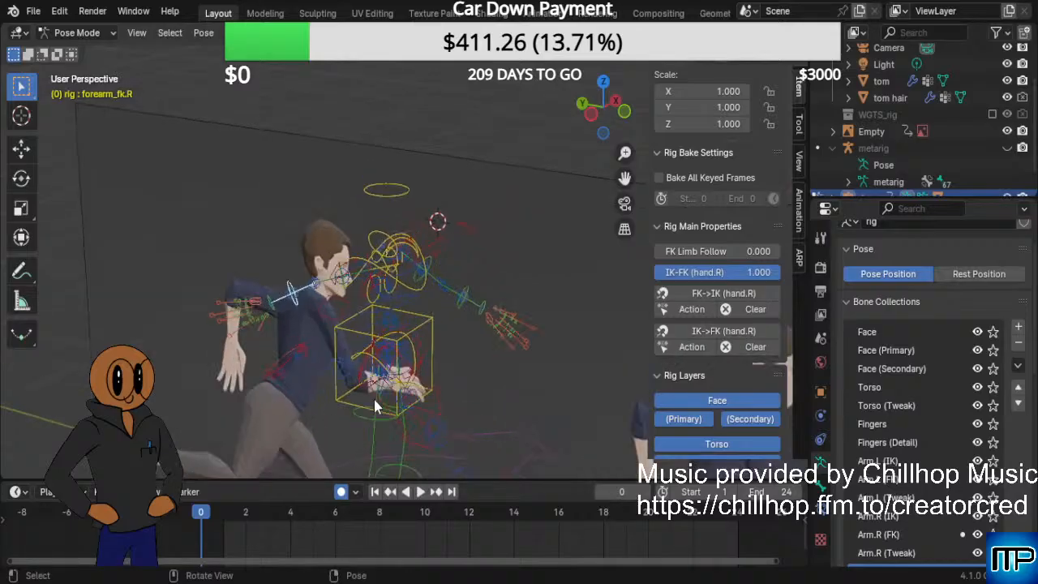
pyautogui.moveTo(418, 354); pyautogui.dragTo(311, 320, button='middle')
pyautogui.scroll(4, 230, 325)
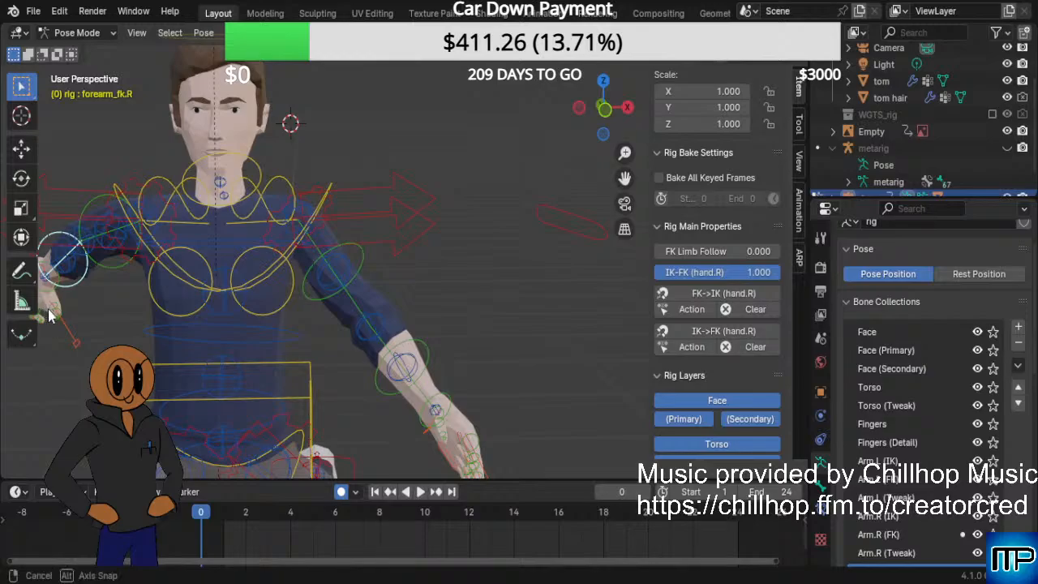
pyautogui.moveTo(50, 313); pyautogui.dragTo(188, 309, button='middle')
pyautogui.scroll(5, 190, 308)
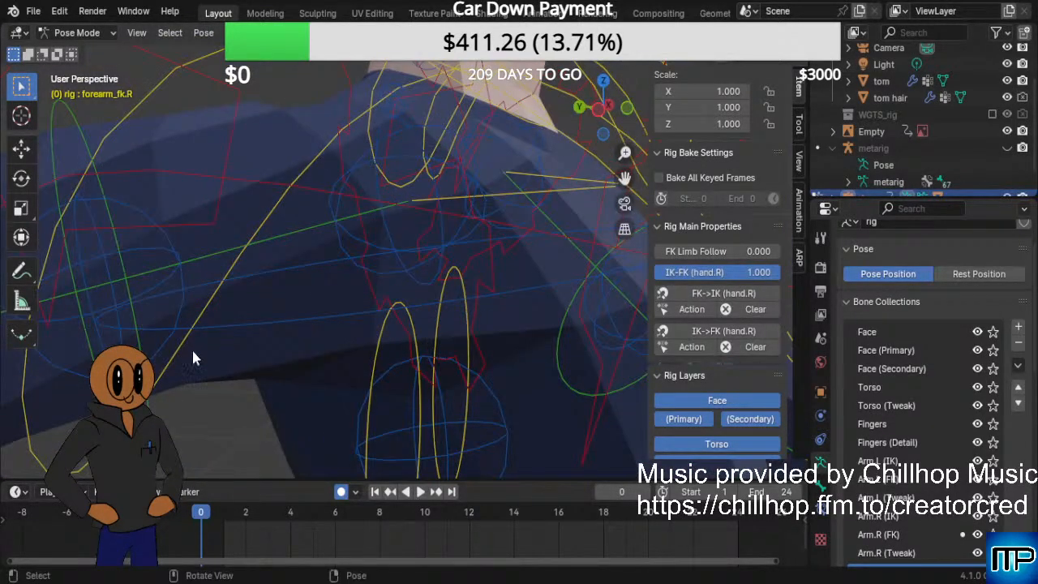
pyautogui.moveTo(191, 347); pyautogui.dragTo(479, 260, button='middle')
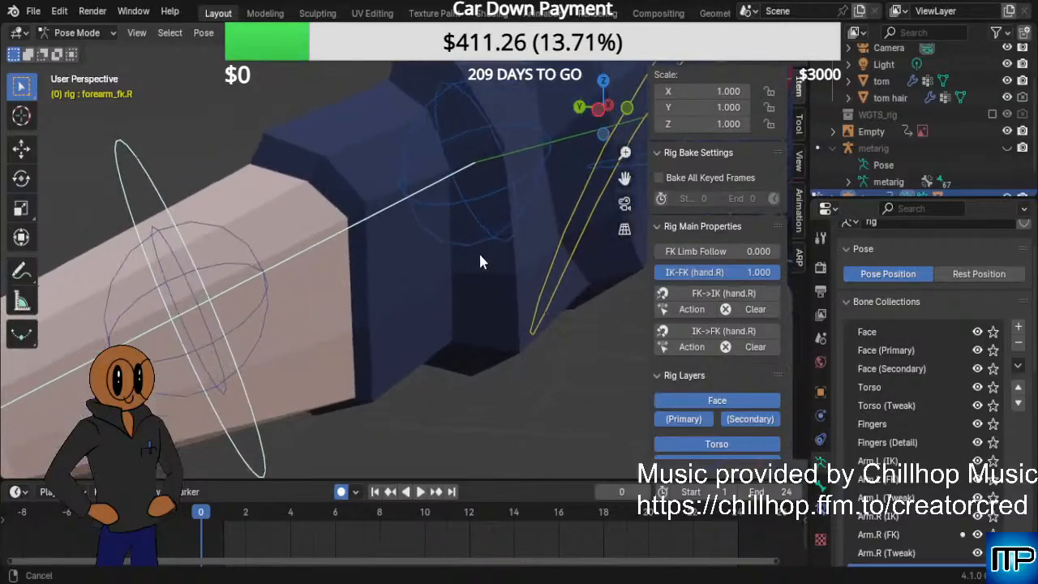
pyautogui.scroll(-3, 475, 257)
pyautogui.scroll(2, 471, 257)
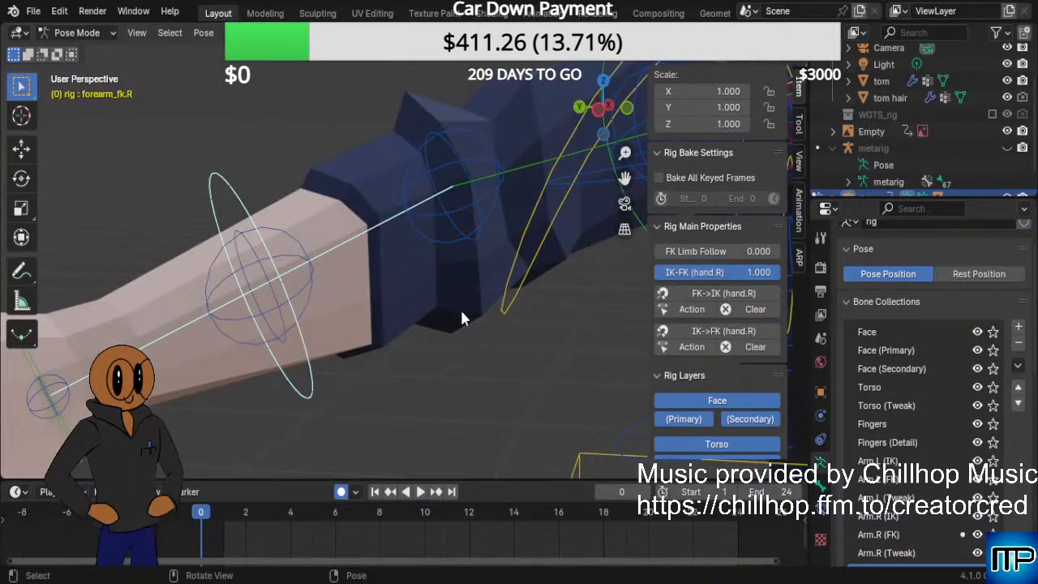
pyautogui.moveTo(462, 306); pyautogui.dragTo(369, 291, button='middle')
pyautogui.press('r')
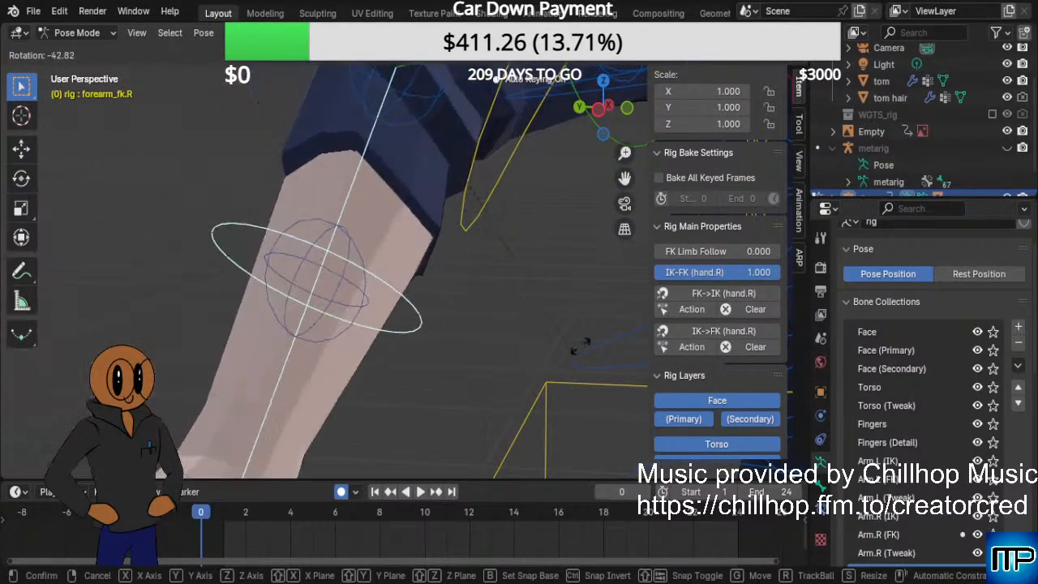
pyautogui.click(798, 297)
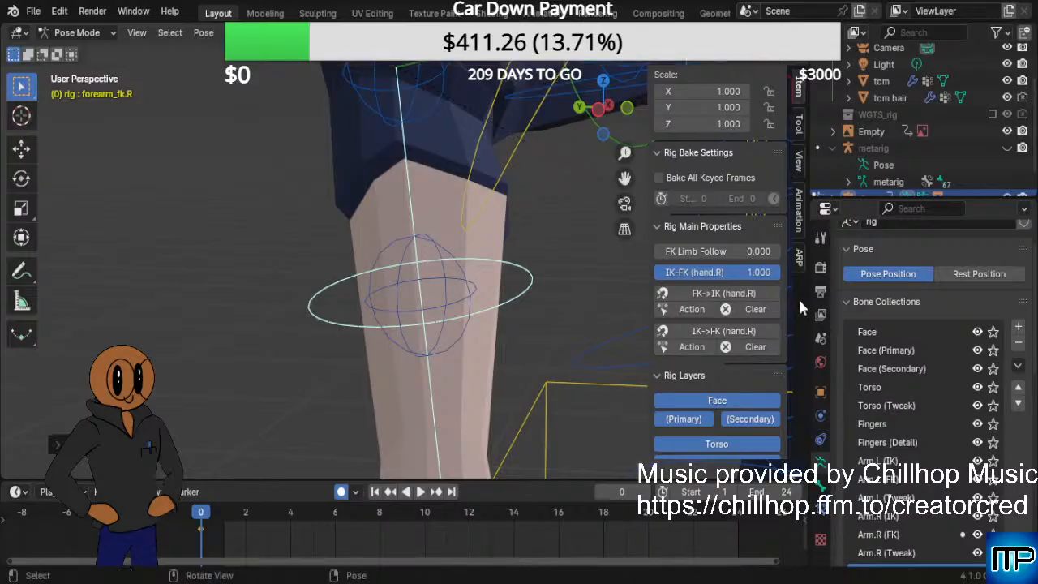
# Examine the bent right arm from several angles and compare it with the running reference figure from the side.
pyautogui.scroll(-5, 533, 377)
pyautogui.scroll(3, 515, 371)
pyautogui.moveTo(552, 361); pyautogui.dragTo(222, 352, button='middle')
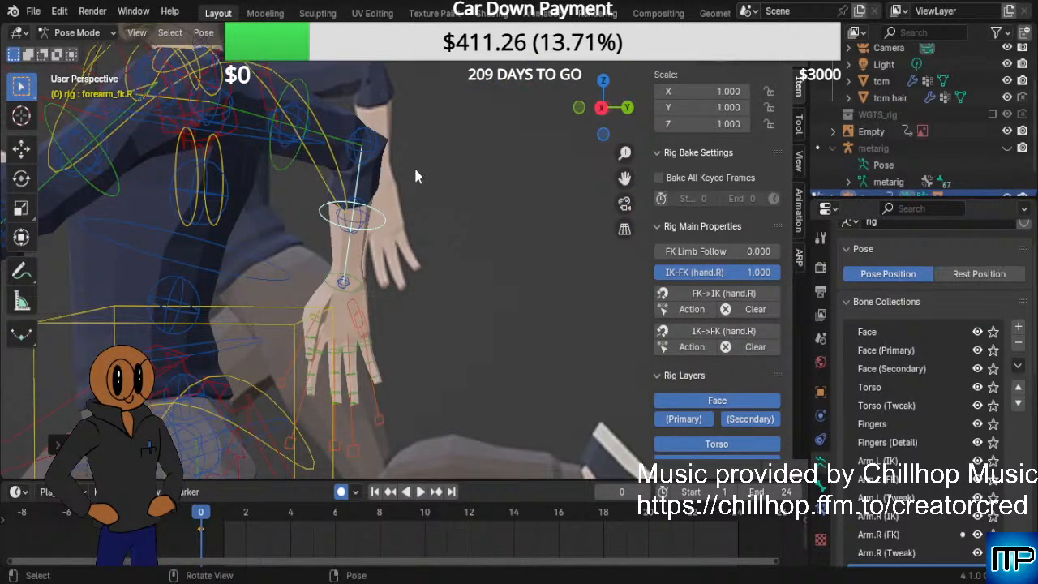
pyautogui.moveTo(416, 176); pyautogui.dragTo(450, 156, button='middle')
pyautogui.scroll(-2, 562, 193)
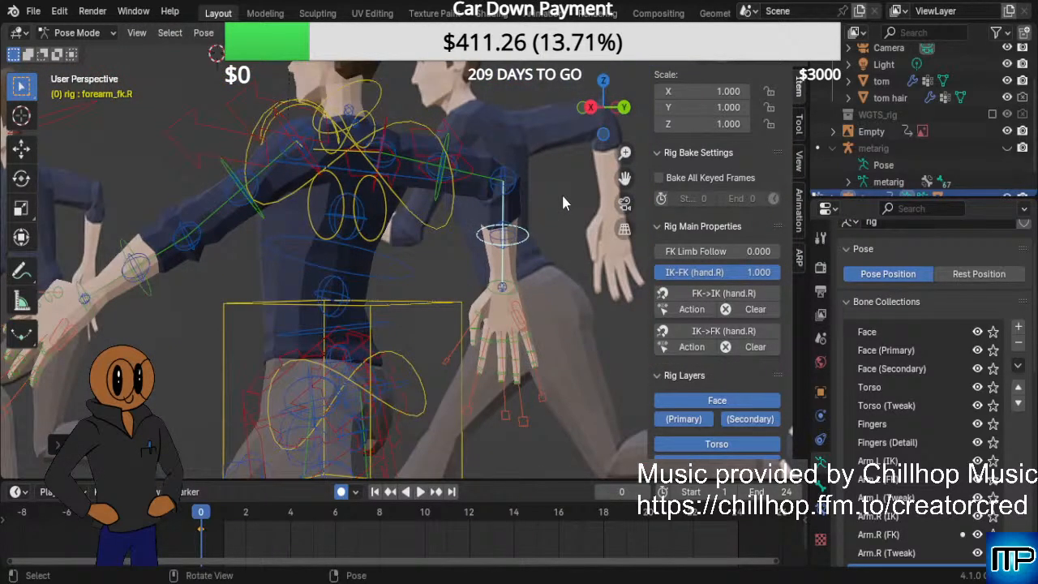
pyautogui.scroll(-2, 562, 197)
pyautogui.moveTo(428, 218); pyautogui.dragTo(487, 228, button='middle')
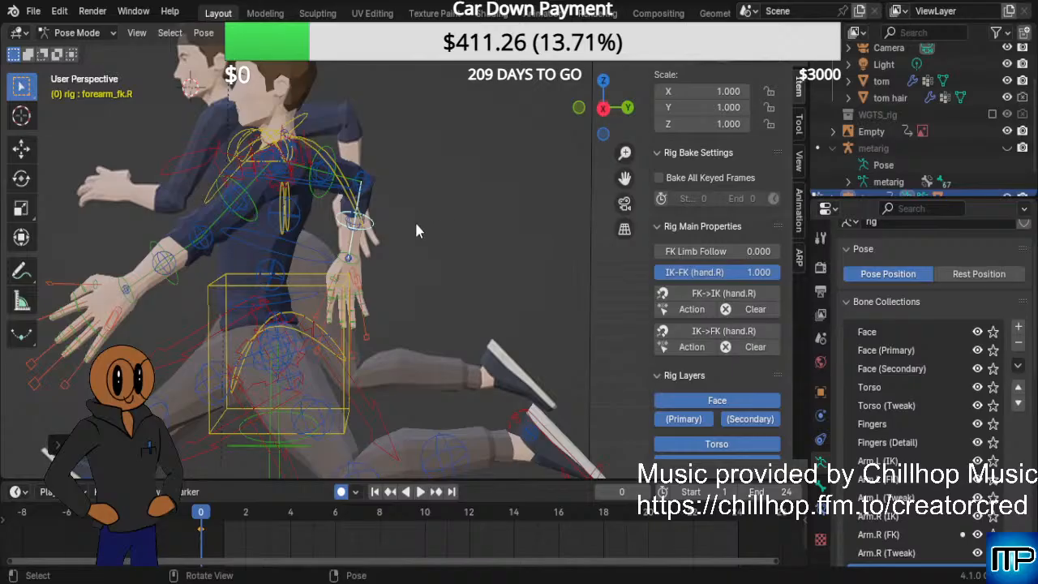
pyautogui.keyDown('shift'); pyautogui.moveTo(442, 185); pyautogui.dragTo(443, 193, button='middle'); pyautogui.keyUp('shift')
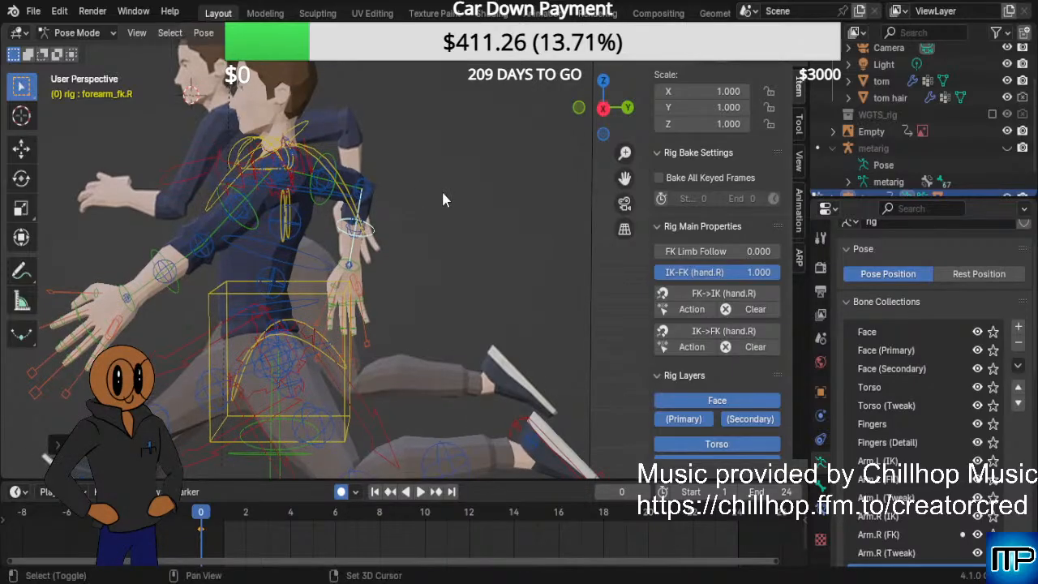
# Rotate the right upper arm FK control, upper_arm_fk.R, by about -14° in the side view to raise the elbow behind the body.
pyautogui.click(322, 168)
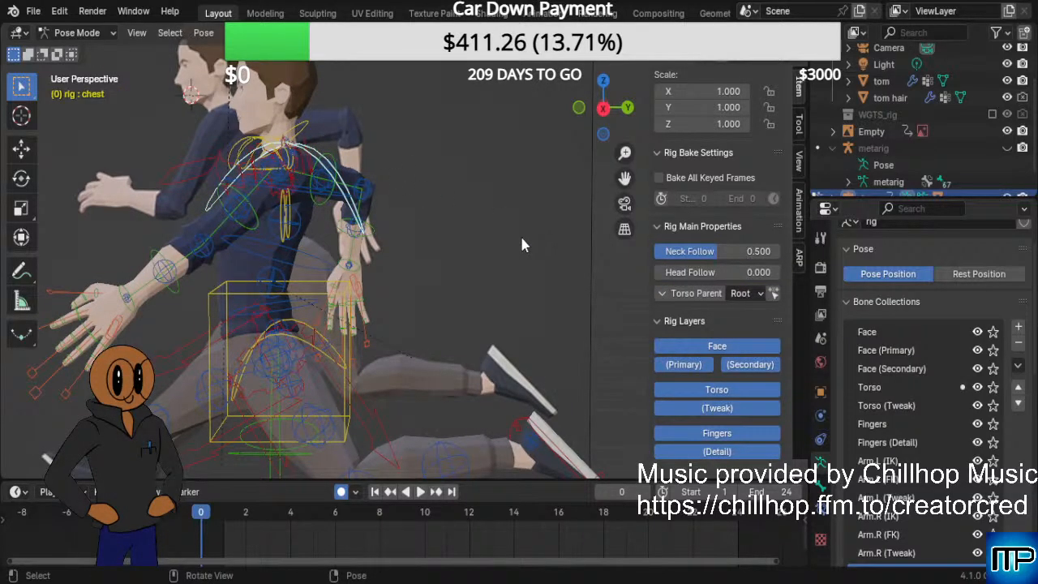
pyautogui.click(317, 169)
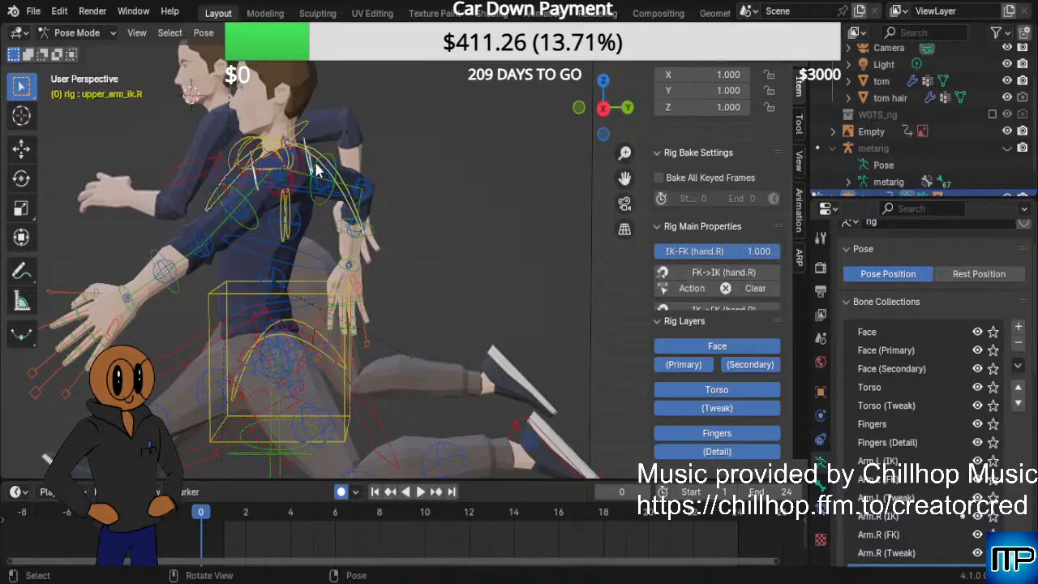
pyautogui.click(319, 207)
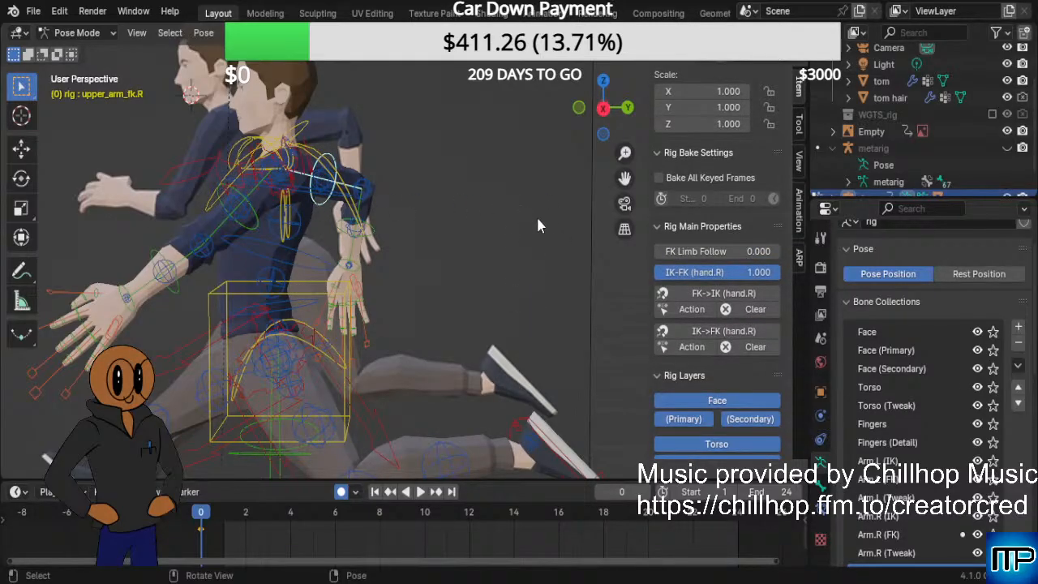
pyautogui.press('r')
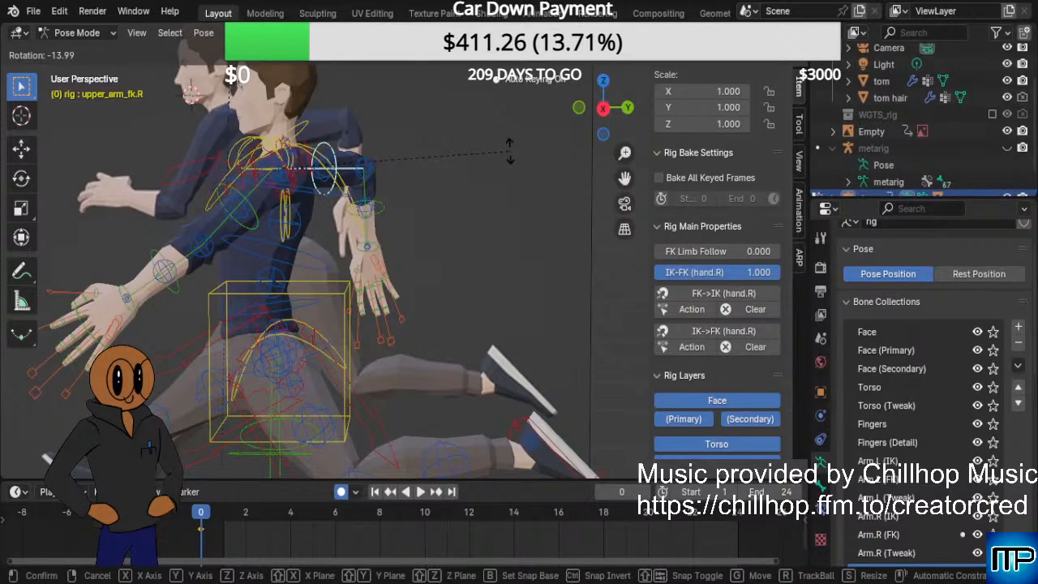
pyautogui.click(510, 150)
# Try rotating the left upper arm FK control, upper_arm_fk.L, about 14° inward from an angled front view, and undo that rotation.
pyautogui.moveTo(516, 215); pyautogui.dragTo(658, 242, button='middle')
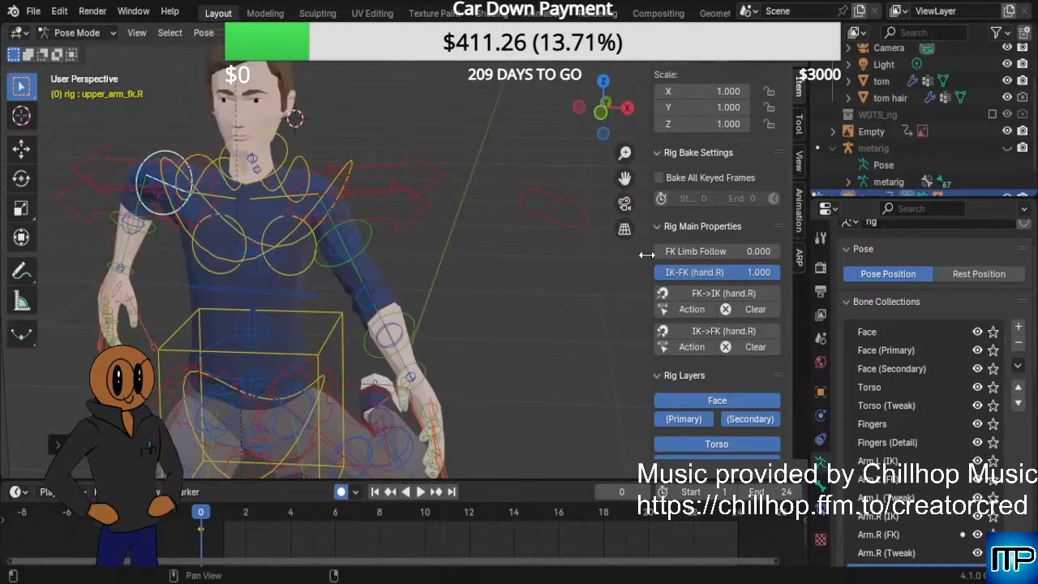
pyautogui.click(366, 244)
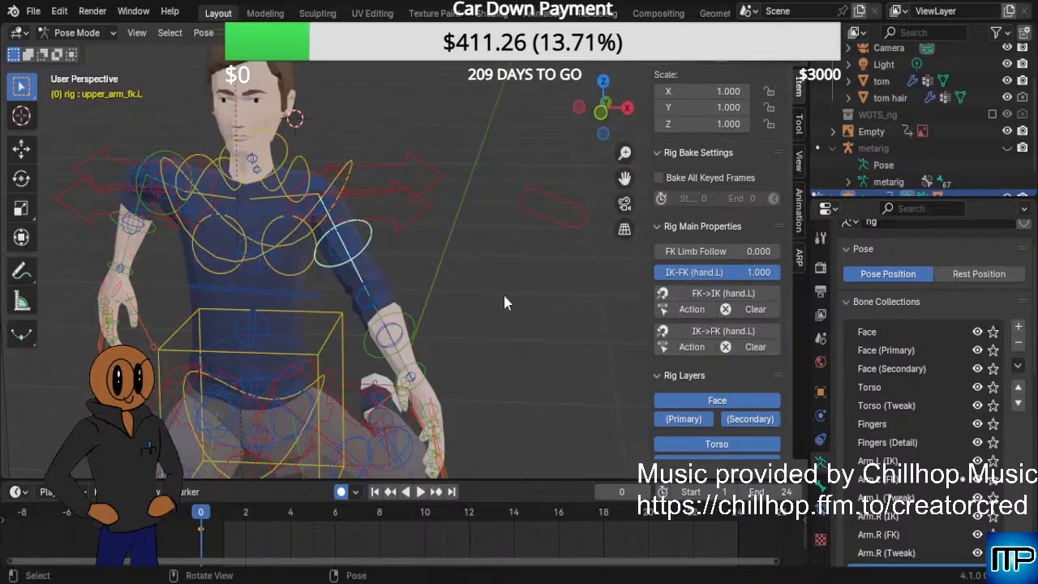
pyautogui.press('r')
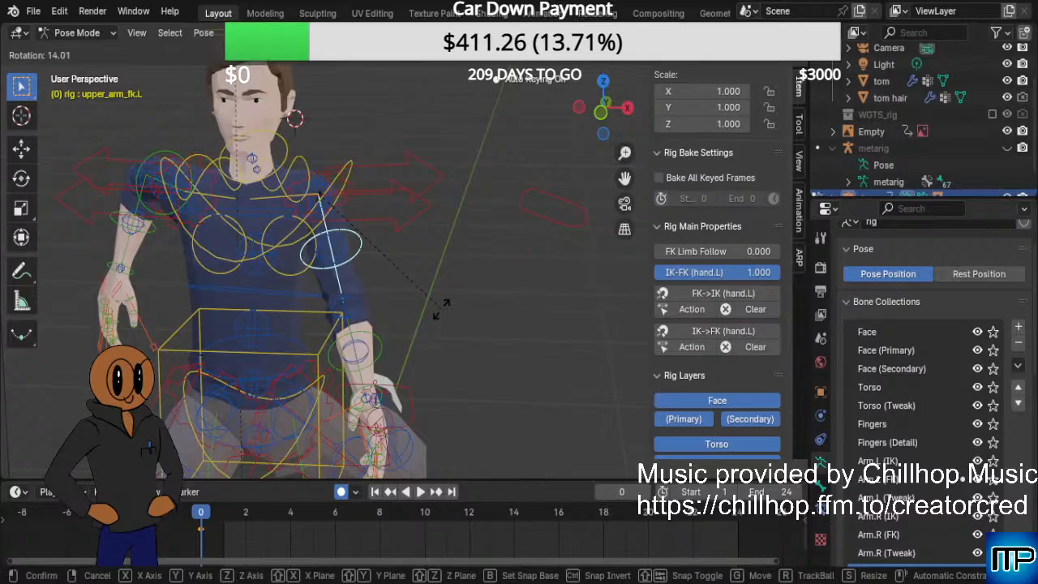
pyautogui.click(442, 306)
pyautogui.moveTo(485, 370); pyautogui.dragTo(311, 369, button='middle')
pyautogui.hotkey('ctrl', 'z')
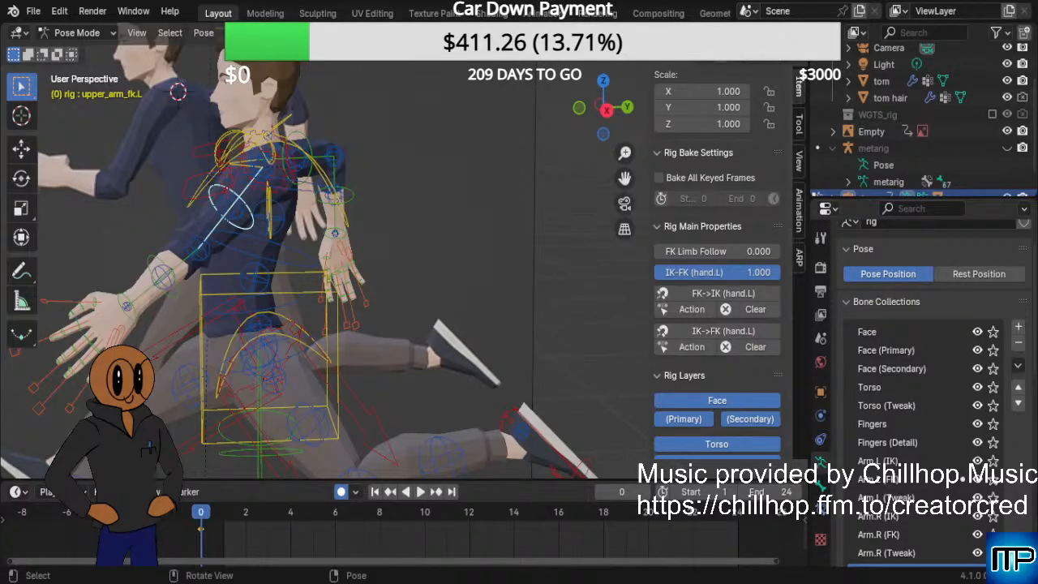
# Rotate the left forearm FK control, forearm_fk.L, by about 34.6° in the side view to raise the forearm in front of the body.
pyautogui.scroll(-2, 357, 260)
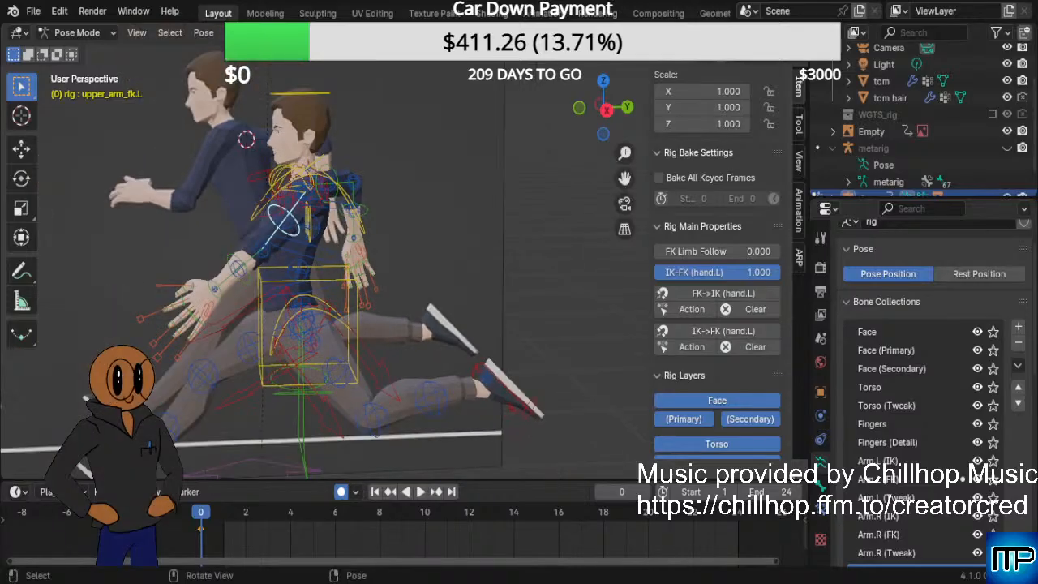
pyautogui.scroll(1, 357, 259)
pyautogui.click(203, 271)
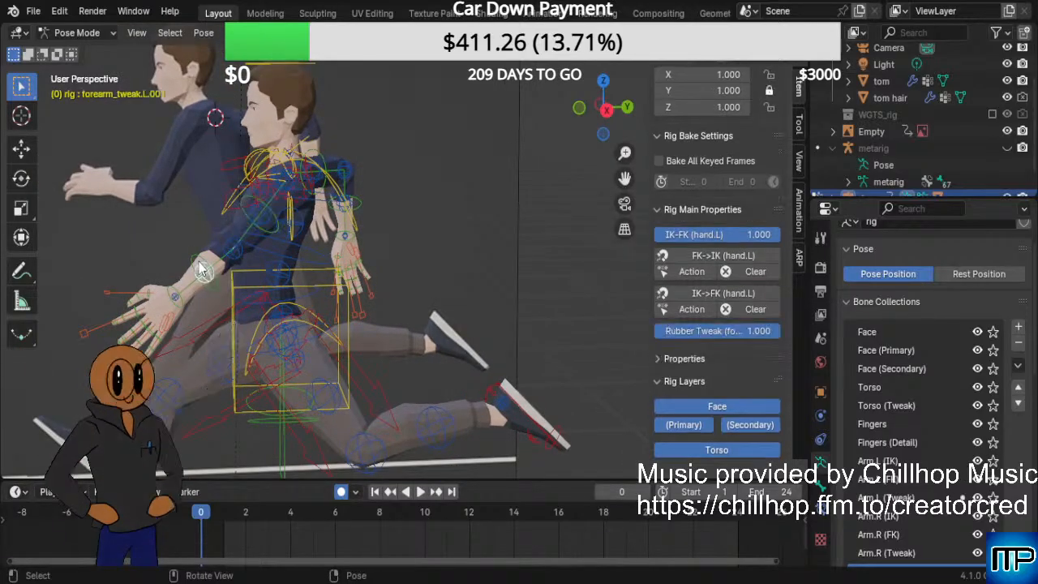
pyautogui.click(199, 271)
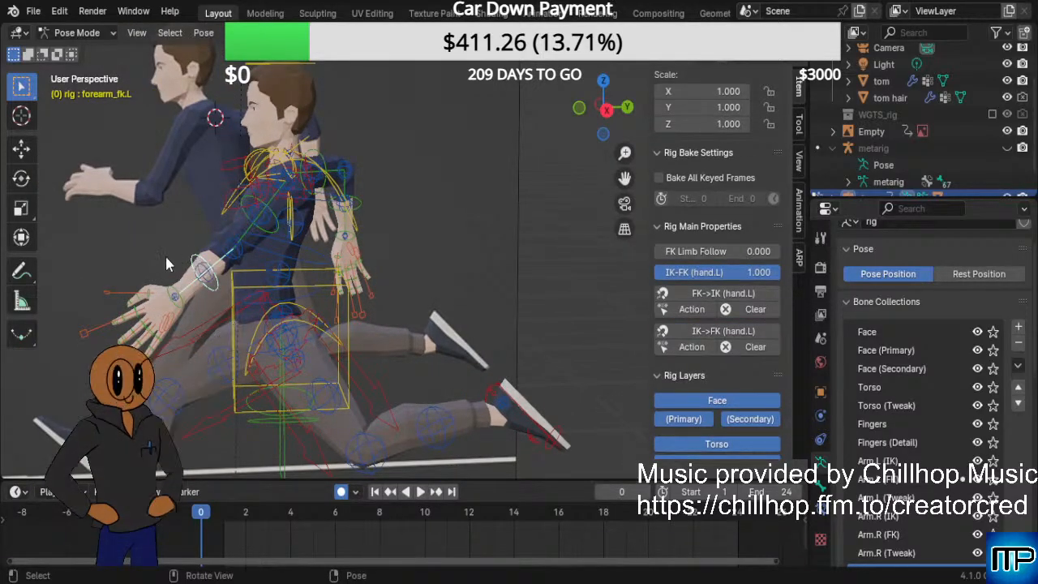
pyautogui.scroll(-1, 162, 266)
pyautogui.scroll(3, 162, 266)
pyautogui.scroll(-4, 180, 274)
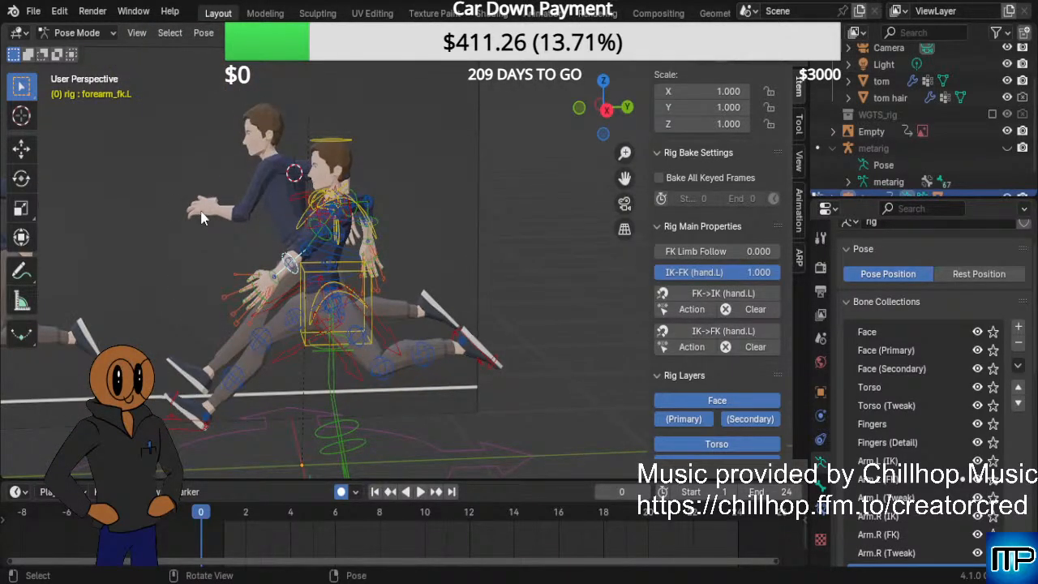
pyautogui.press('r')
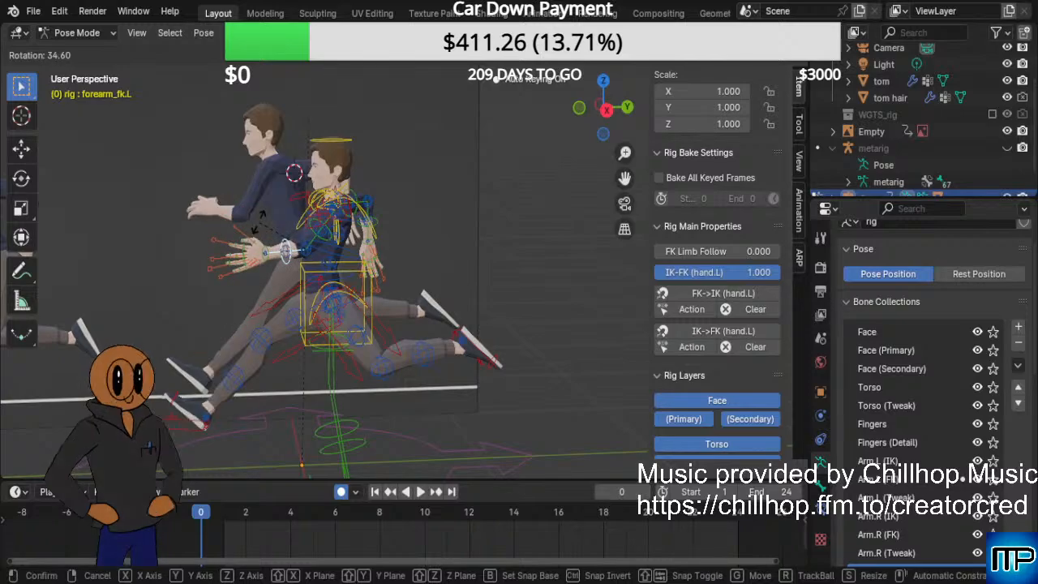
pyautogui.click(259, 219)
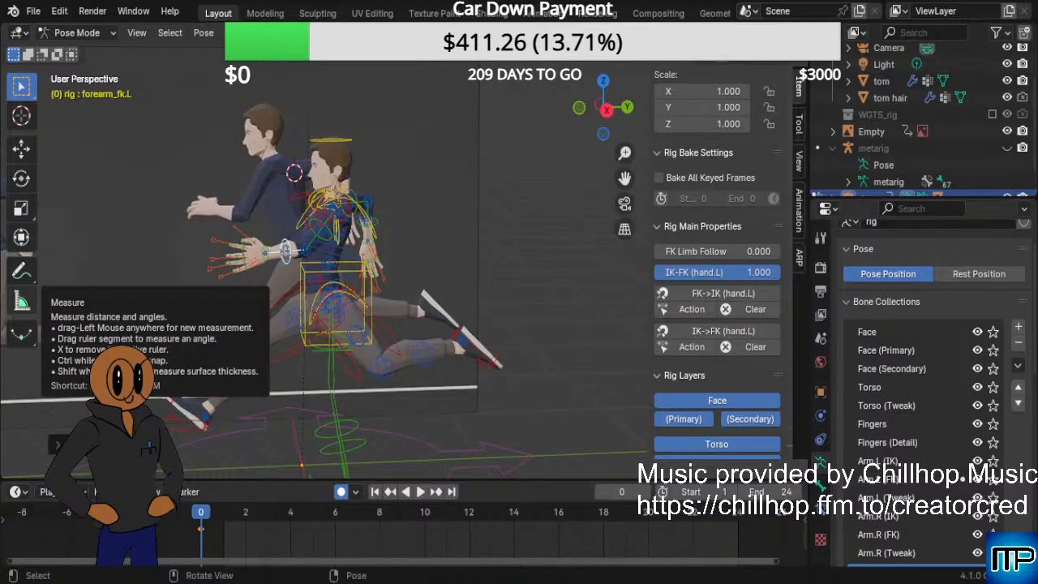
pyautogui.click(220, 278)
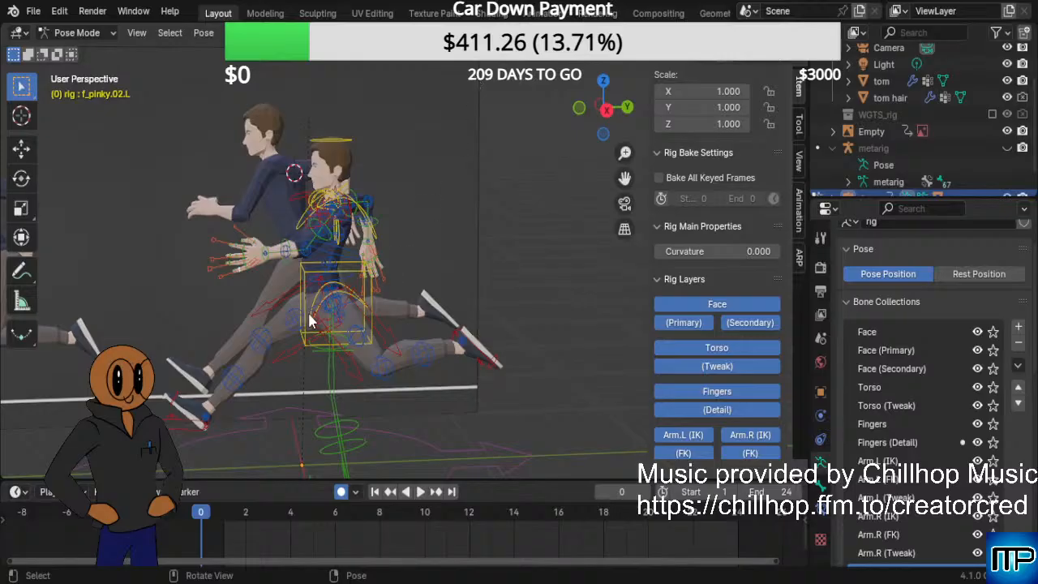
# In the right orthographic view, rotate the torso control so the upper body leans forward like the reference figure.
pyautogui.press('KP_3')
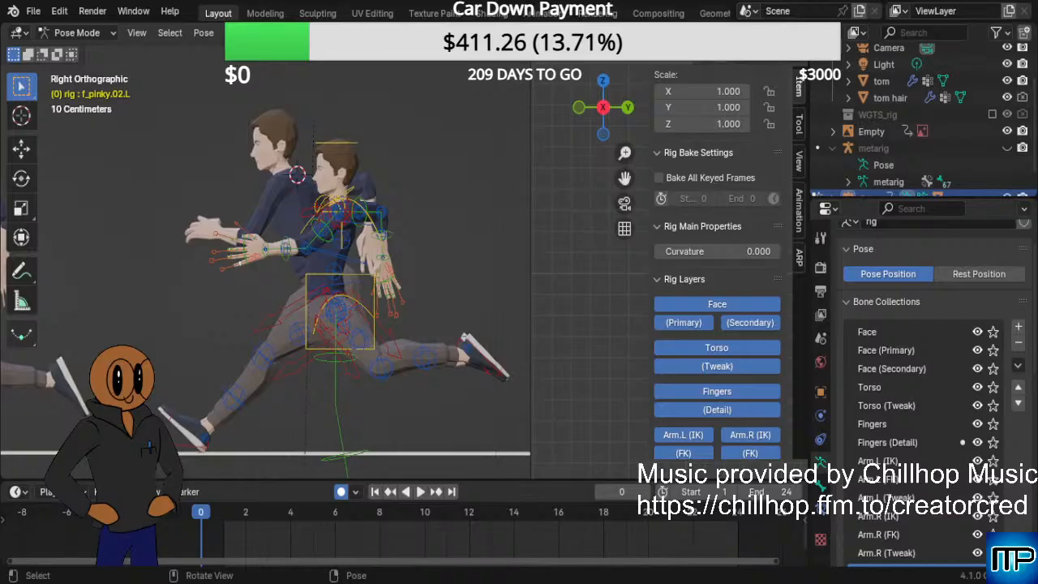
pyautogui.scroll(3, 403, 250)
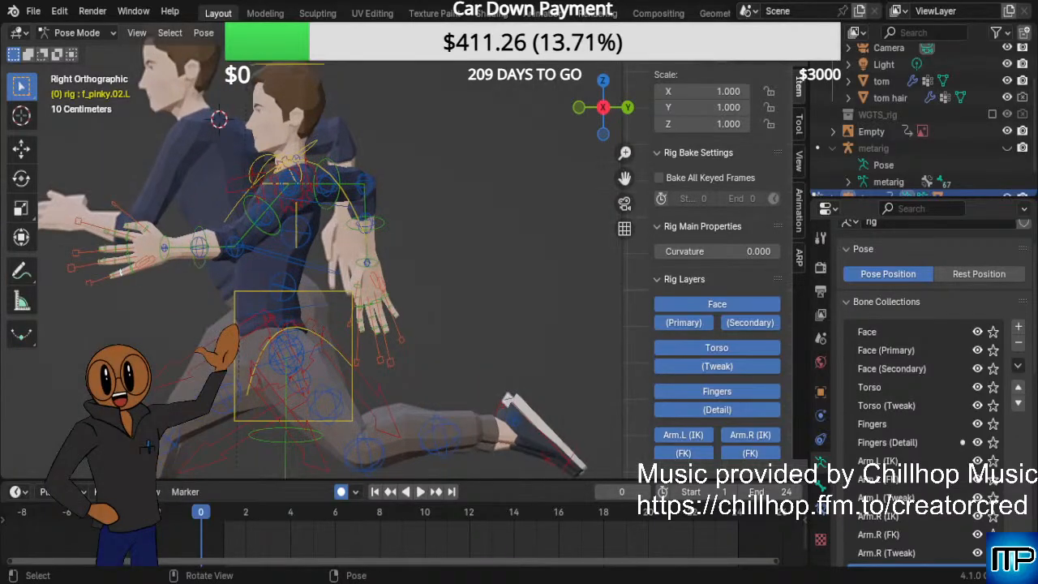
pyautogui.click(352, 303)
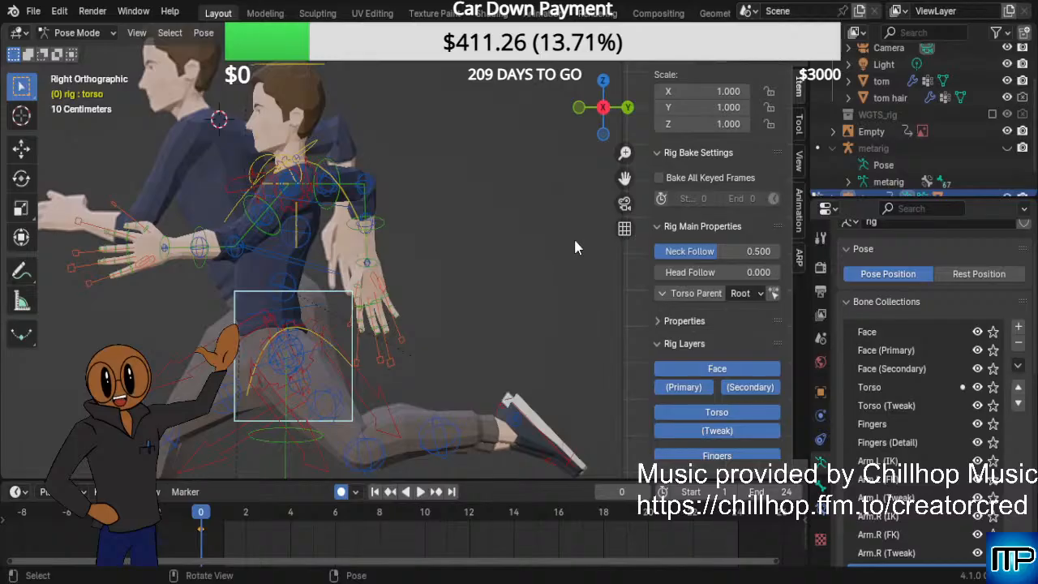
pyautogui.press('r')
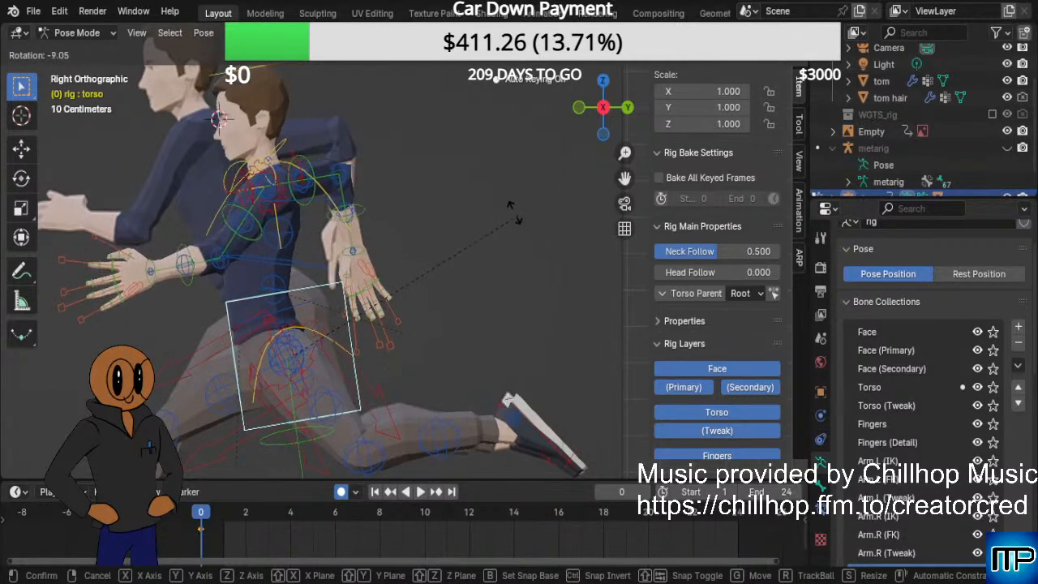
pyautogui.click(471, 191)
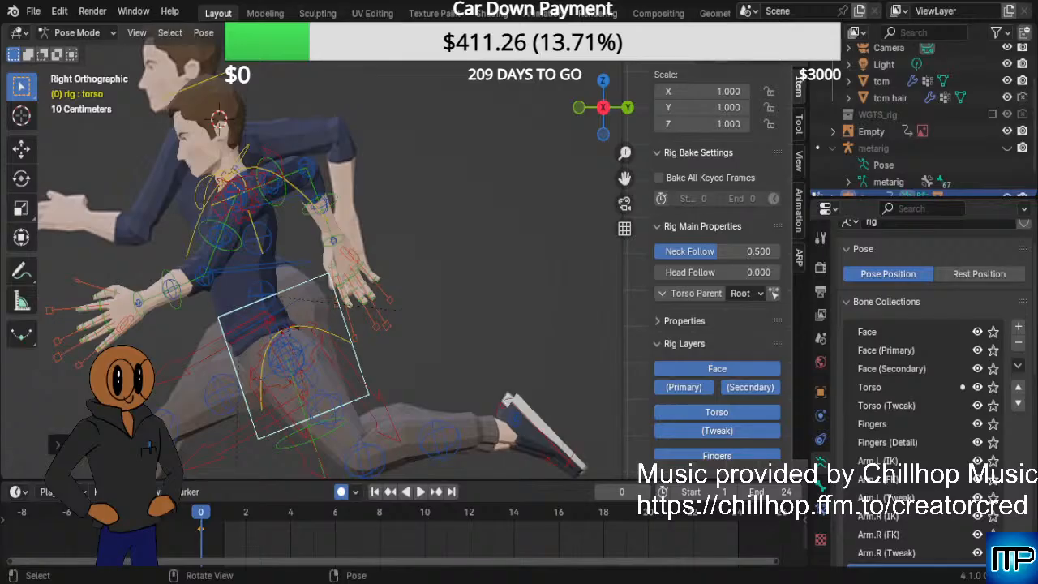
# Rotate the head control back up to offset the torso's forward lean so the character faces ahead.
pyautogui.click(281, 71)
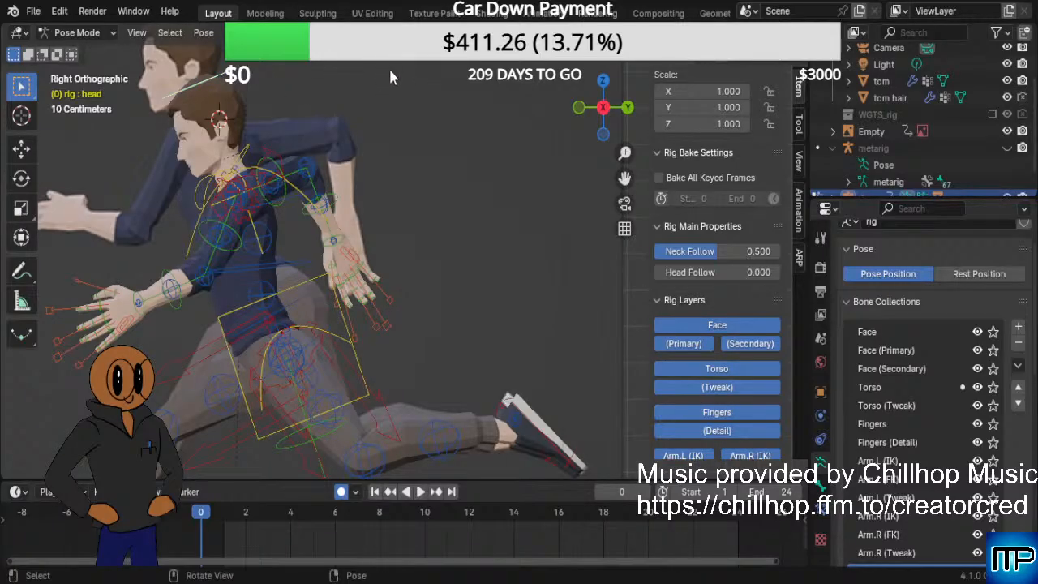
pyautogui.press('r')
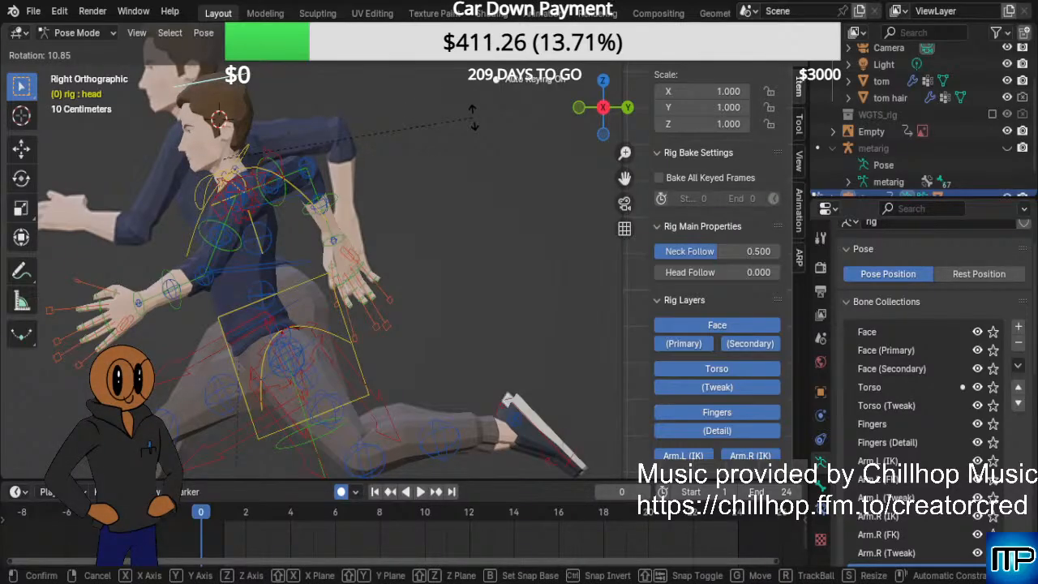
pyautogui.click(524, 144)
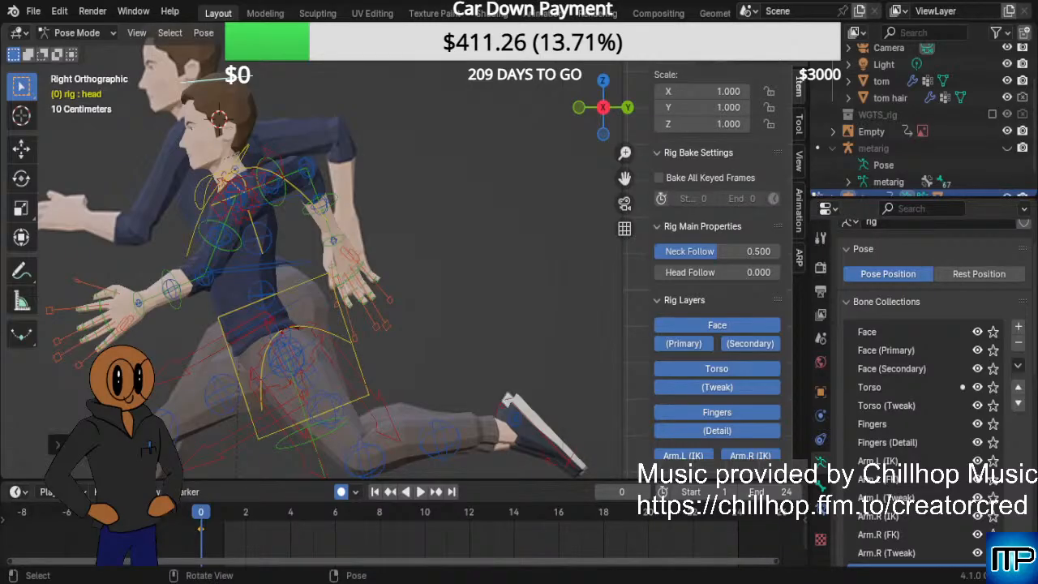
# Rotate the left forearm FK control, forearm_fk.L, by about 30° so the forearm is nearly level with the reference arm.
pyautogui.scroll(-2, 276, 325)
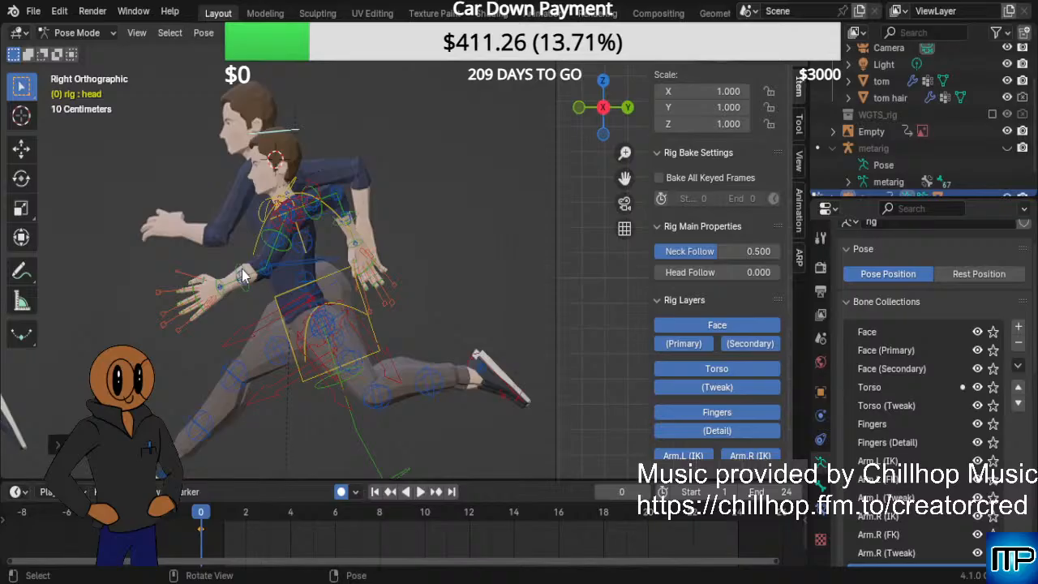
pyautogui.click(242, 274)
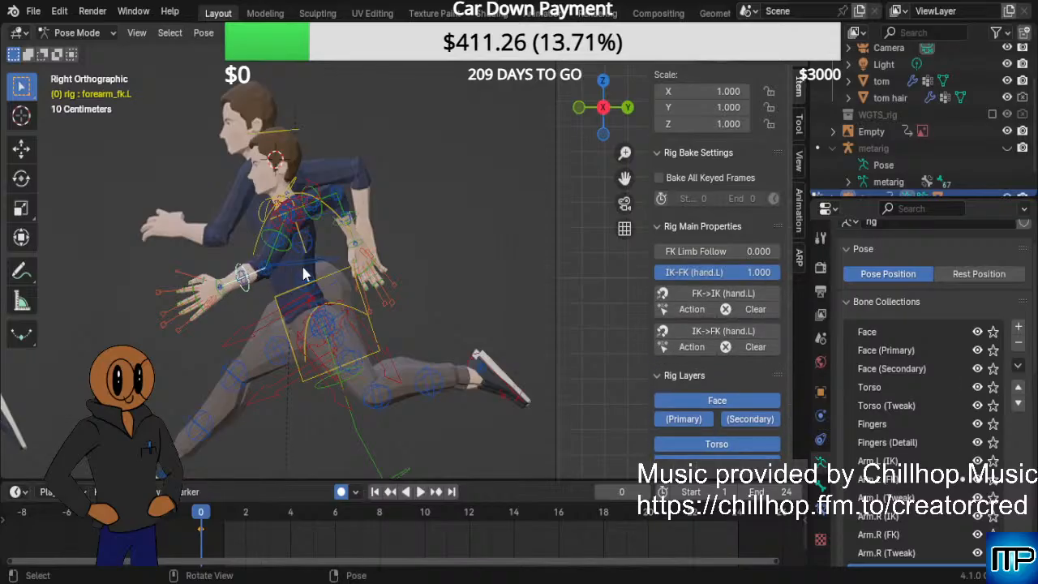
pyautogui.press('r')
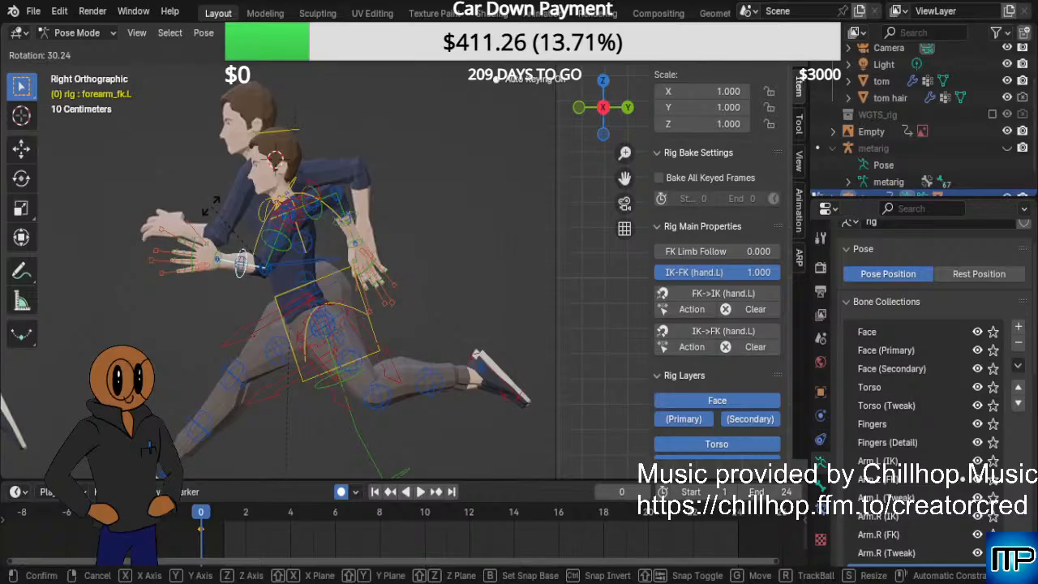
pyautogui.click(212, 205)
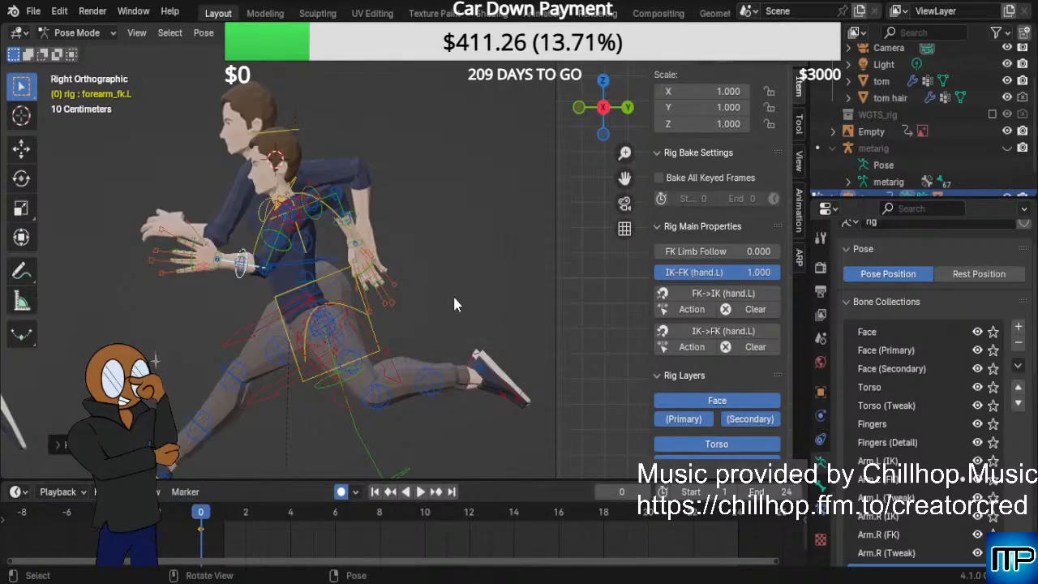
# In the front orthographic view, move the right foot IK control, foot_ik.R, about 0.134 m along global X toward the body's centre line.
pyautogui.press('KP_7')
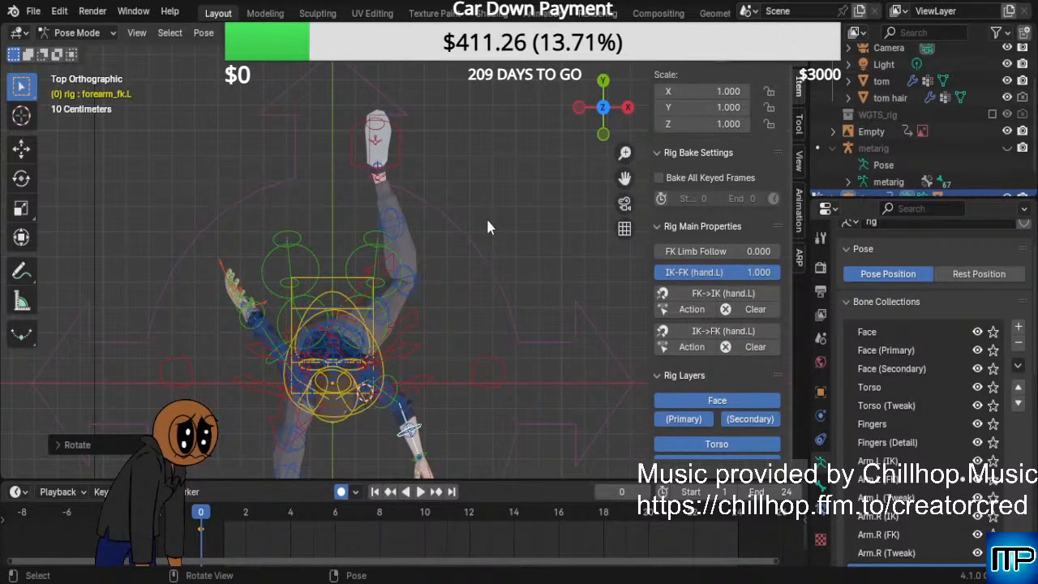
pyautogui.press('KP_1')
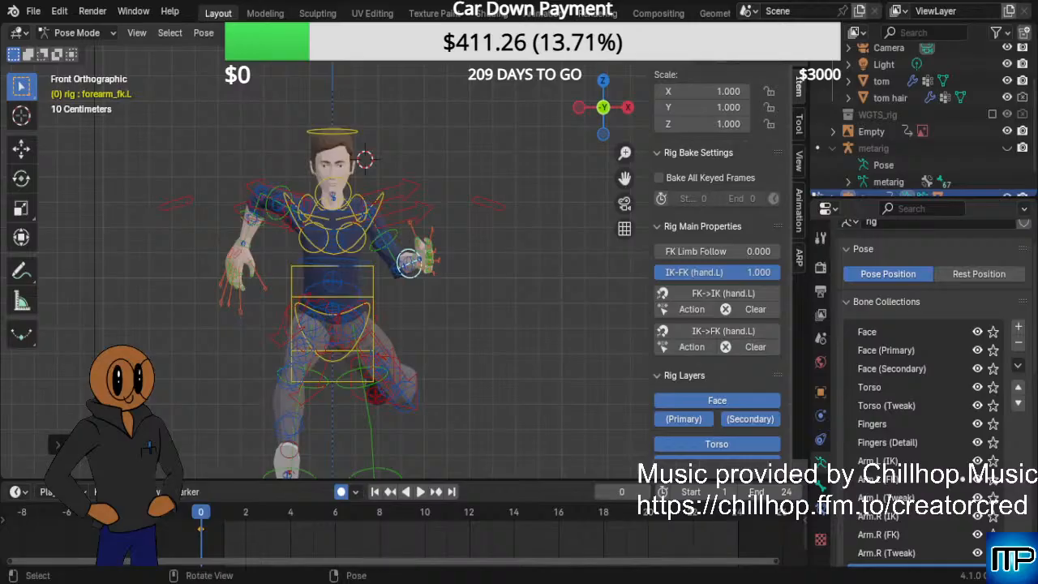
pyautogui.scroll(-2, 415, 274)
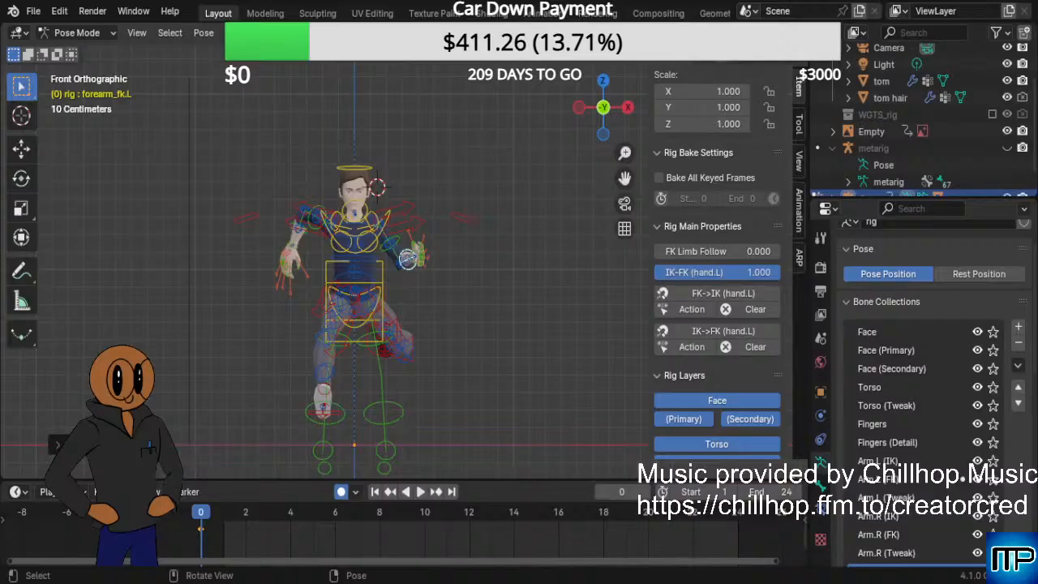
pyautogui.click(325, 418)
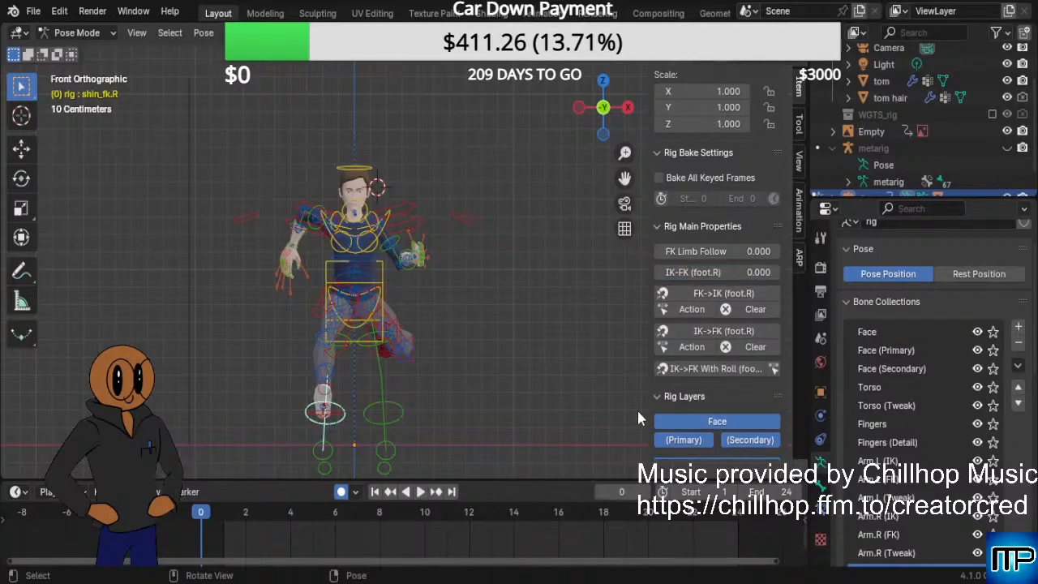
pyautogui.click(336, 415)
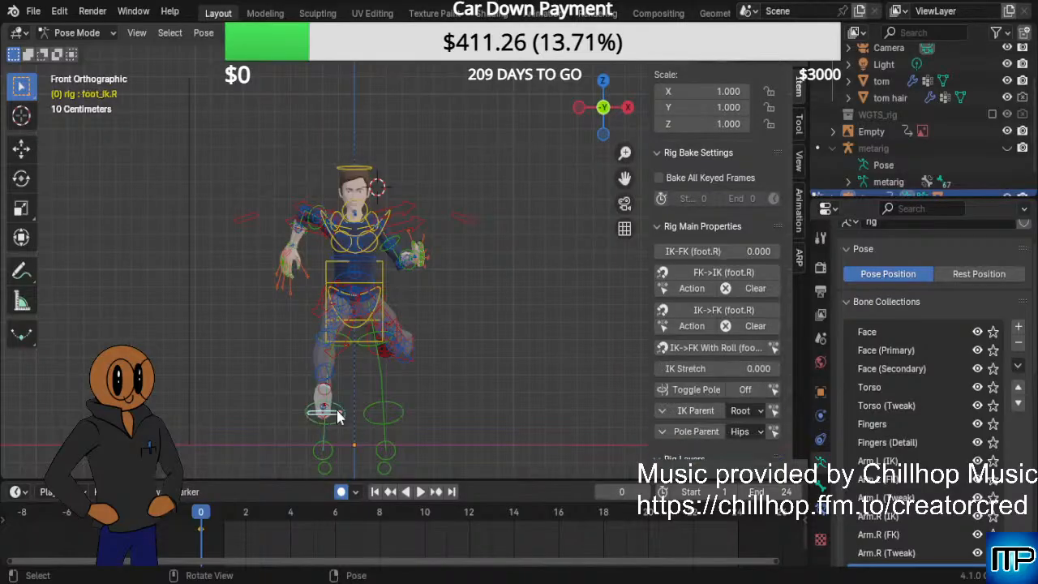
pyautogui.press('g')
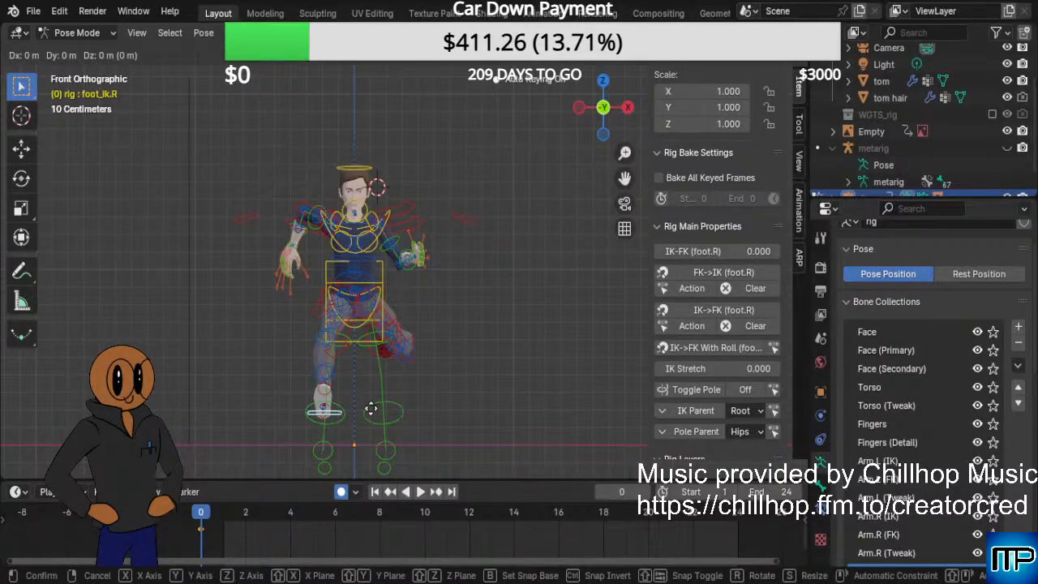
pyautogui.press('x')
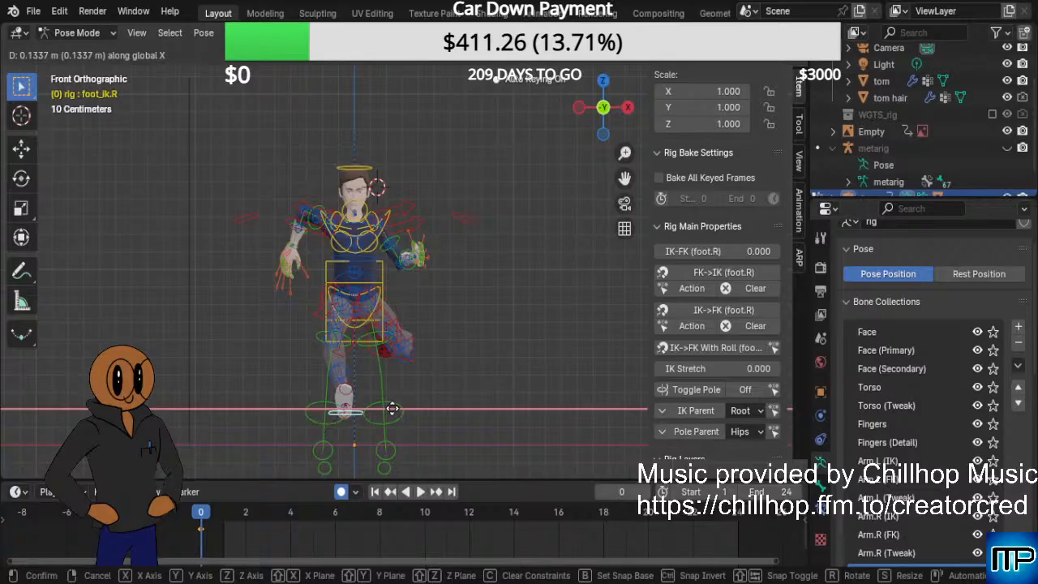
pyautogui.click(392, 409)
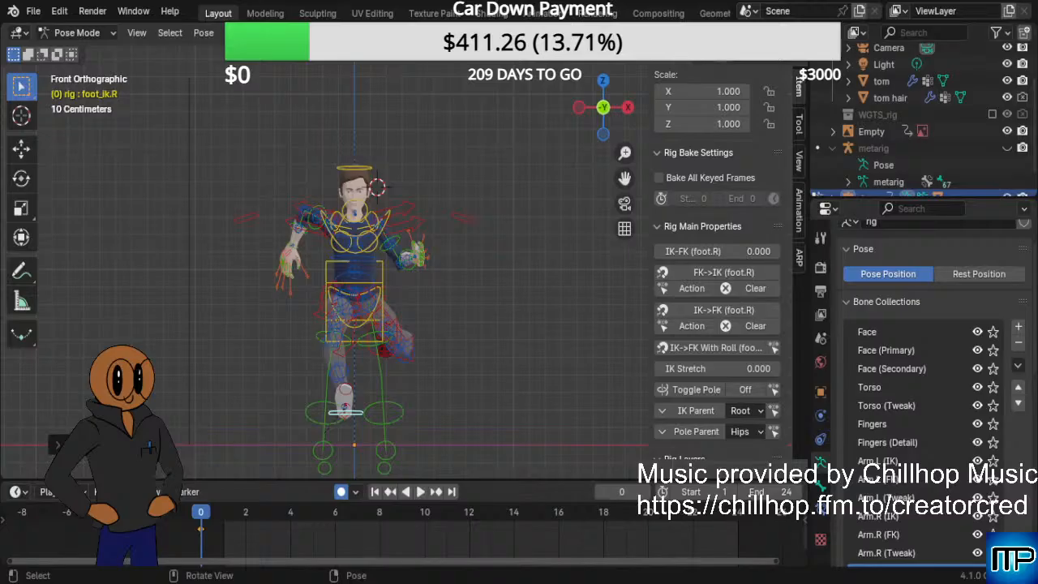
# In the front orthographic view, move the left foot IK control, foot_ik.L, about 0.143 m along global X toward the body's centre line.
pyautogui.scroll(3, 404, 249)
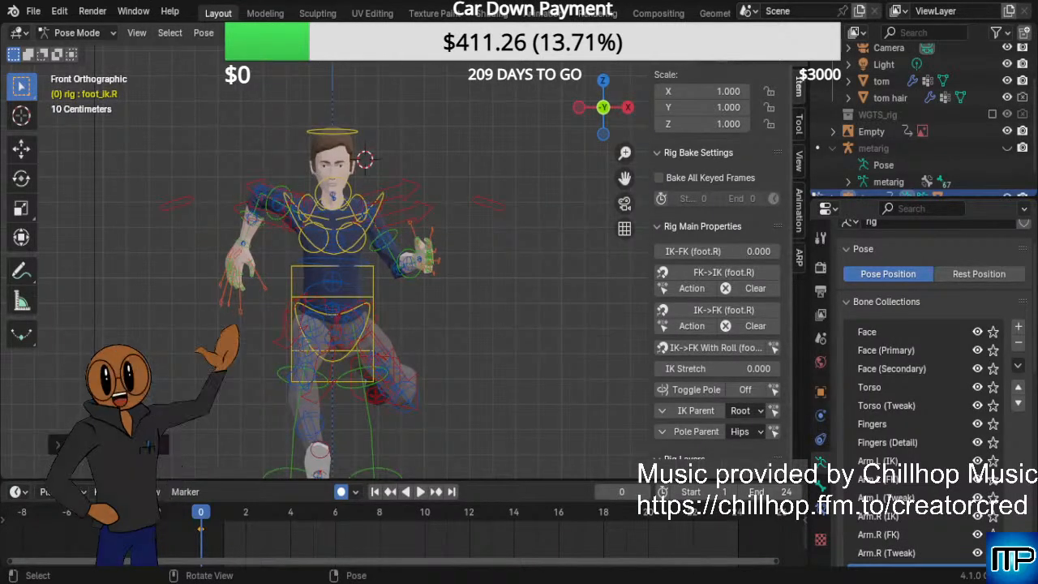
pyautogui.moveTo(430, 409); pyautogui.dragTo(408, 411, button='middle')
pyautogui.moveTo(419, 394)
pyautogui.mouseDown(button='middle')
pyautogui.moveTo(410, 399)
pyautogui.moveTo(424, 394)
pyautogui.mouseUp(button='middle')
pyautogui.click(438, 381)
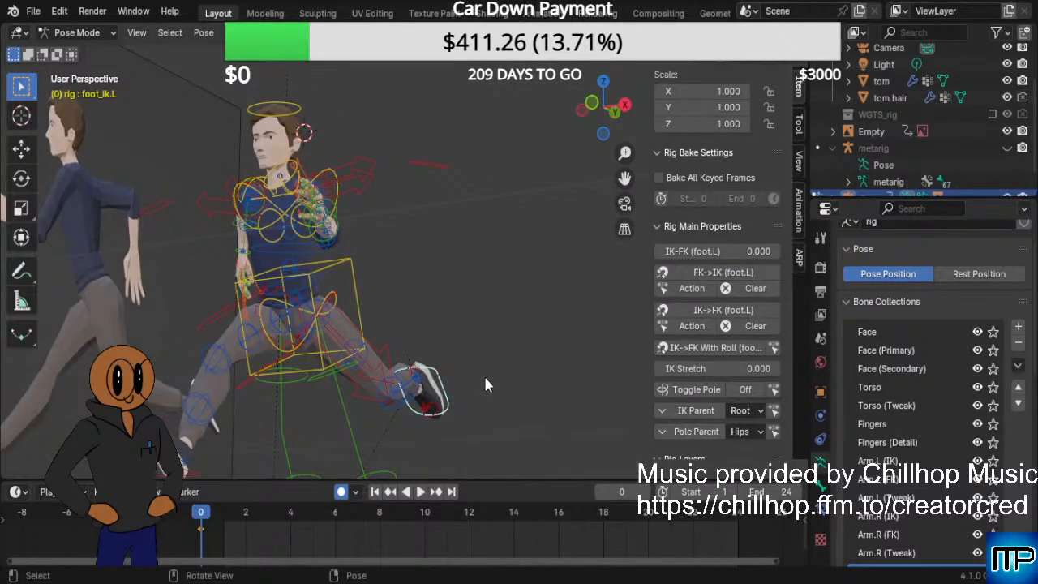
pyautogui.press('KP_1')
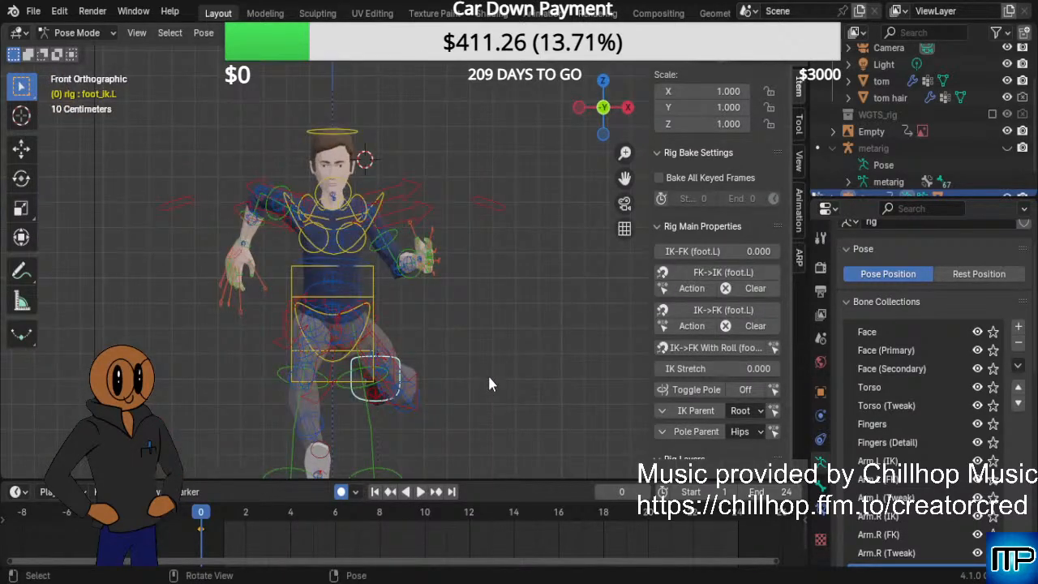
pyautogui.scroll(-3, 422, 376)
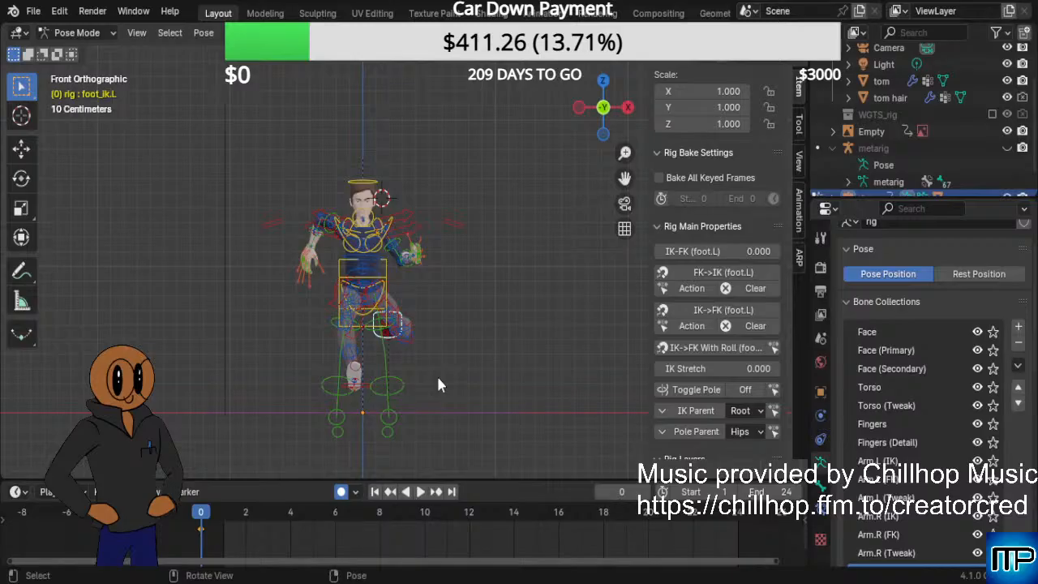
pyautogui.scroll(1, 438, 385)
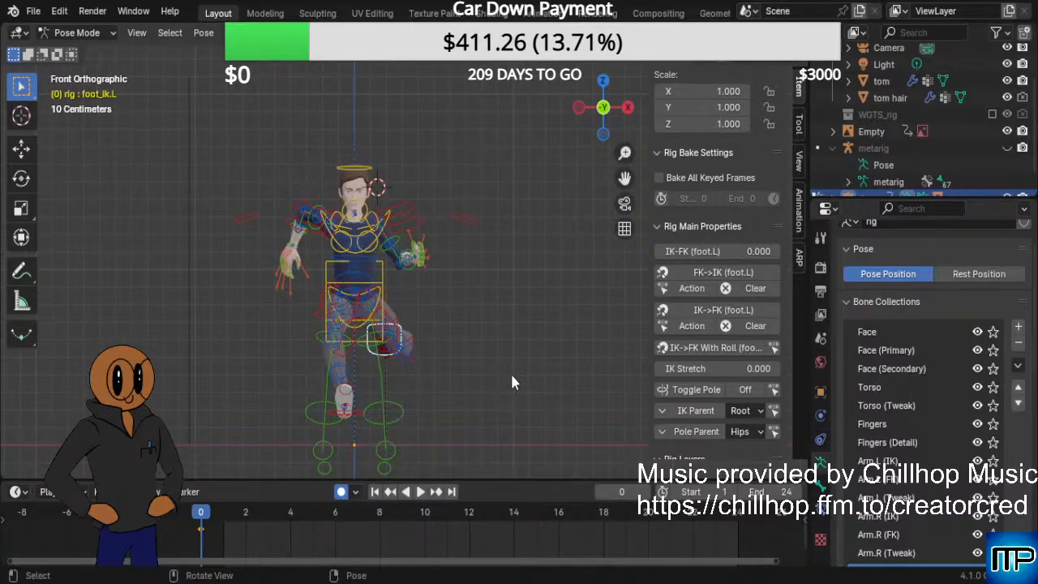
pyautogui.press('g')
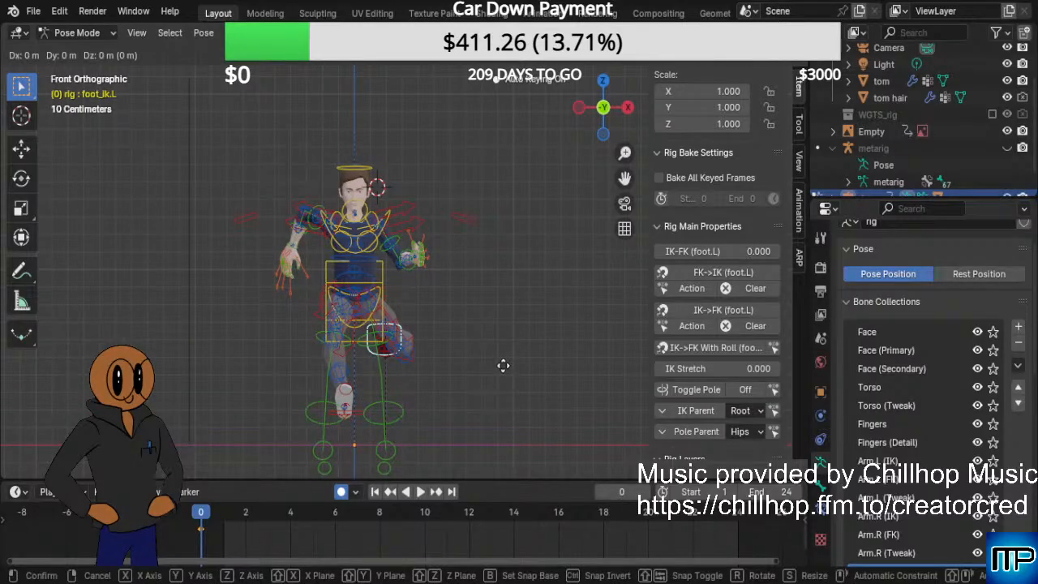
pyautogui.press('x')
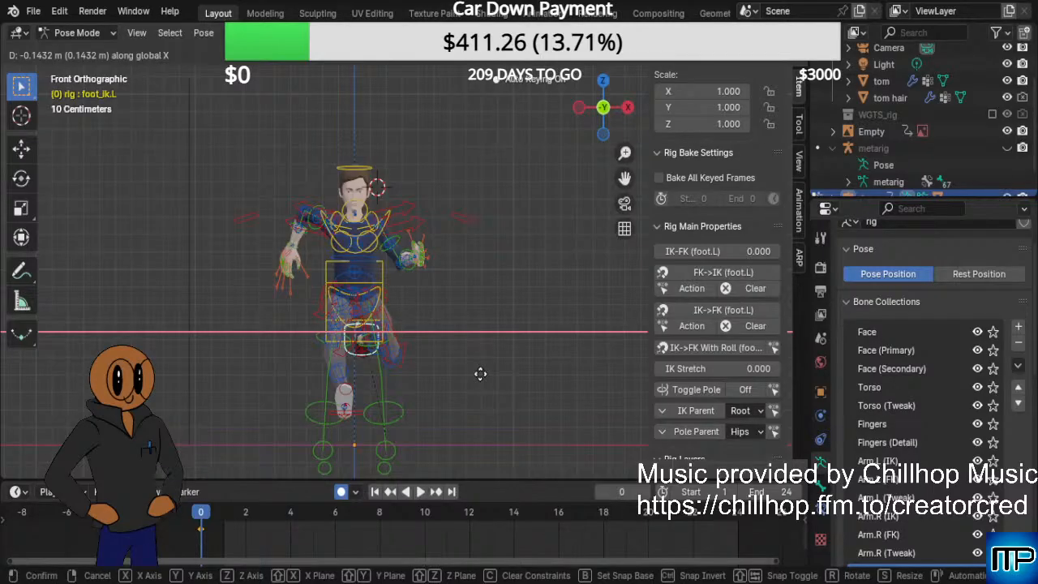
pyautogui.click(480, 374)
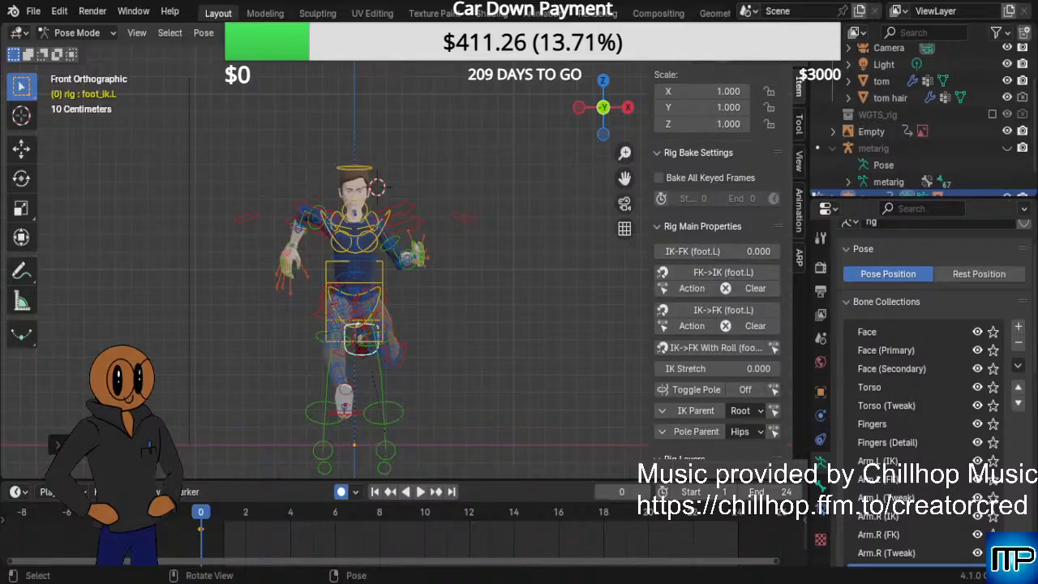
# Shift the torso control about 0.024 m along negative global X so the body's weight sits over the right foot.
pyautogui.click(378, 288)
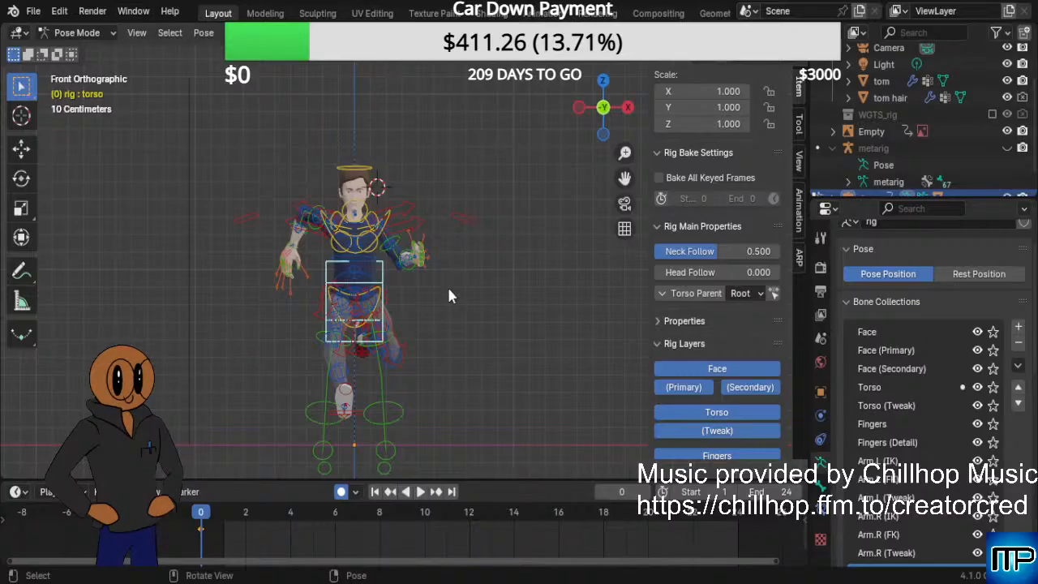
pyautogui.press('g')
pyautogui.press('x')
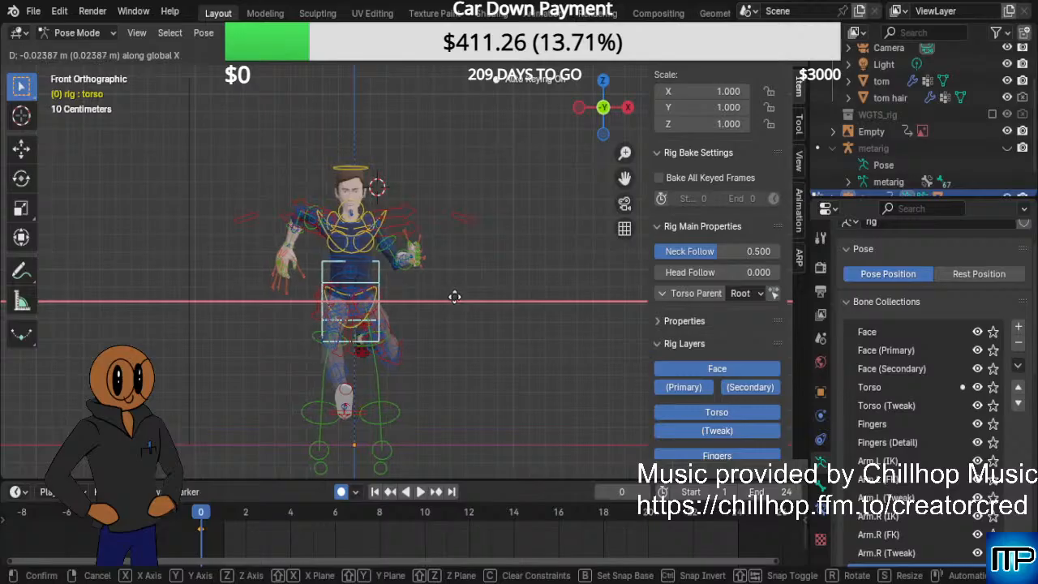
pyautogui.rightClick(450, 294)
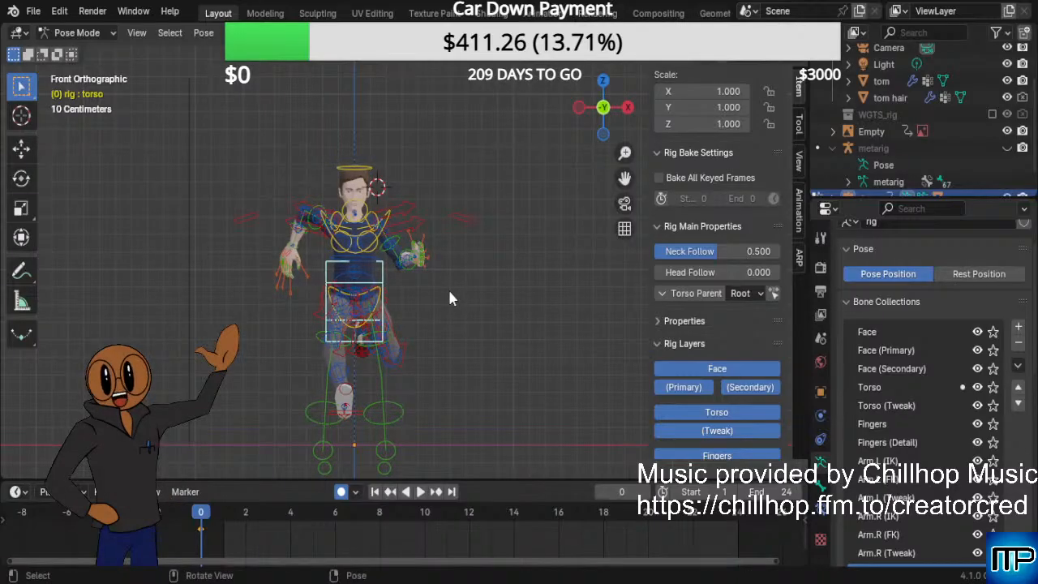
pyautogui.press('g')
pyautogui.press('x')
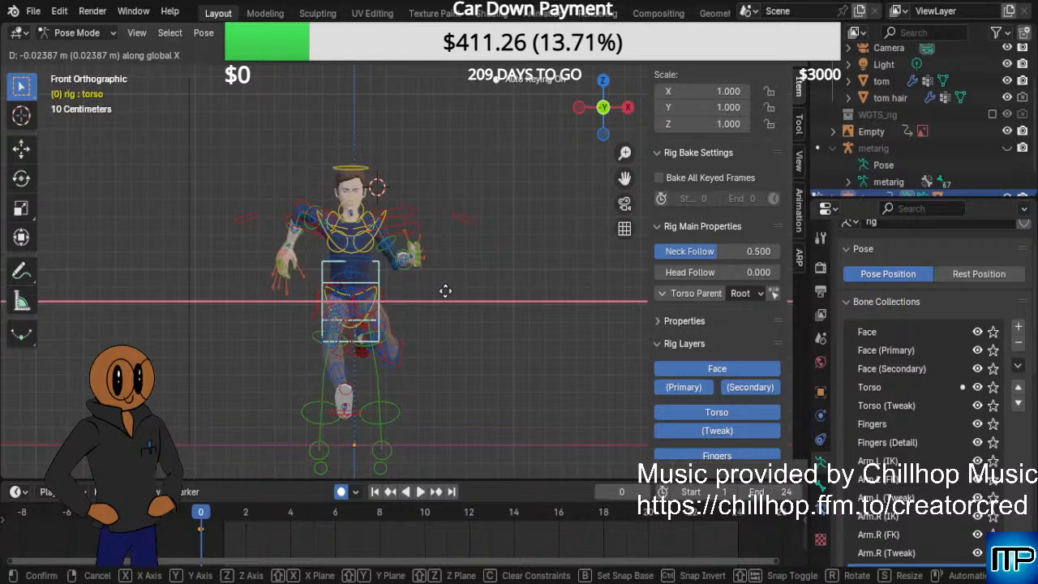
pyautogui.rightClick(445, 290)
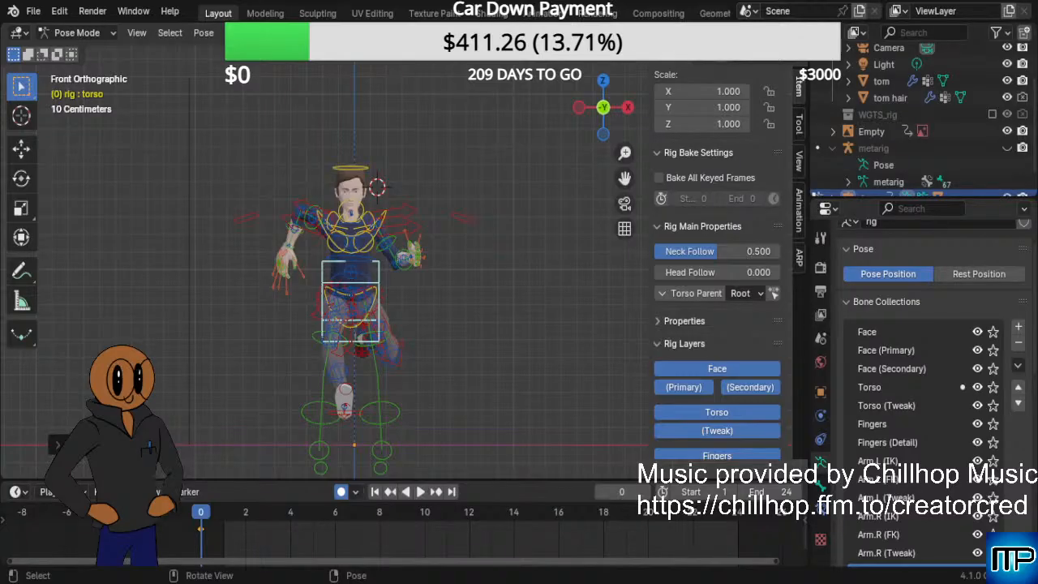
# Rotate the chest control about -17° around global Z to twist the upper body against the legs.
pyautogui.scroll(3, 403, 250)
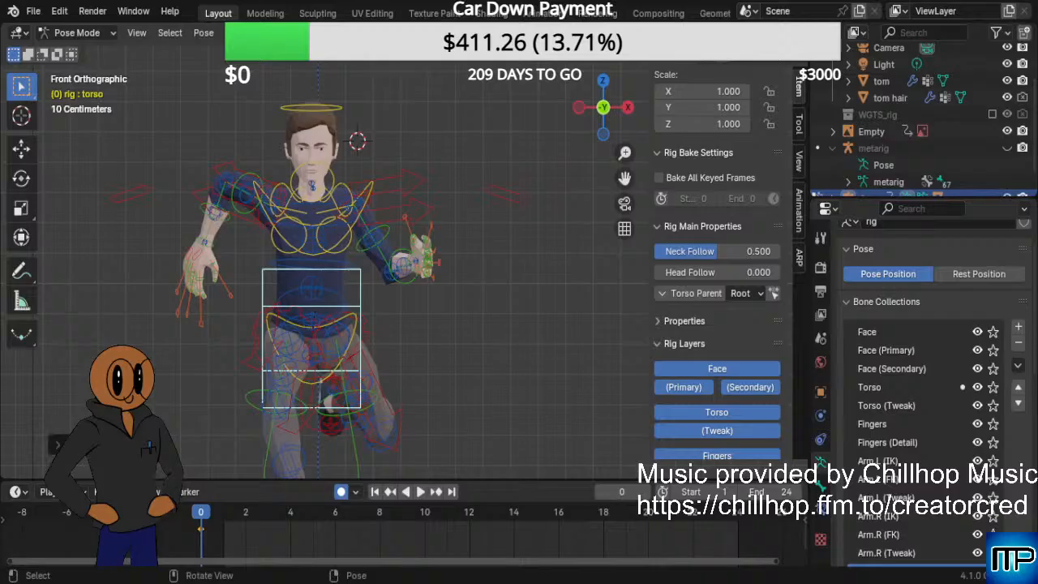
pyautogui.click(306, 194)
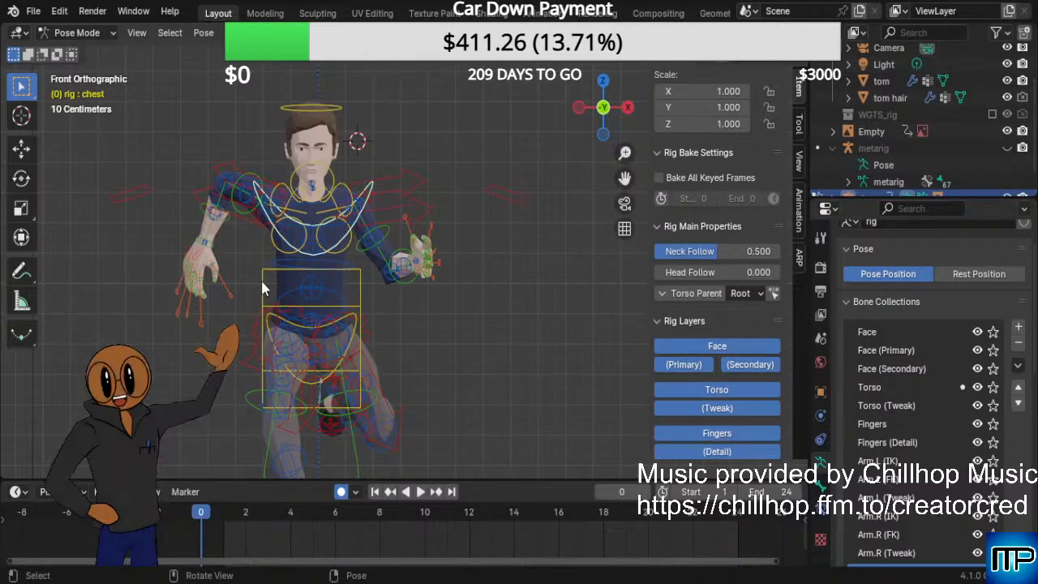
pyautogui.scroll(-3, 482, 301)
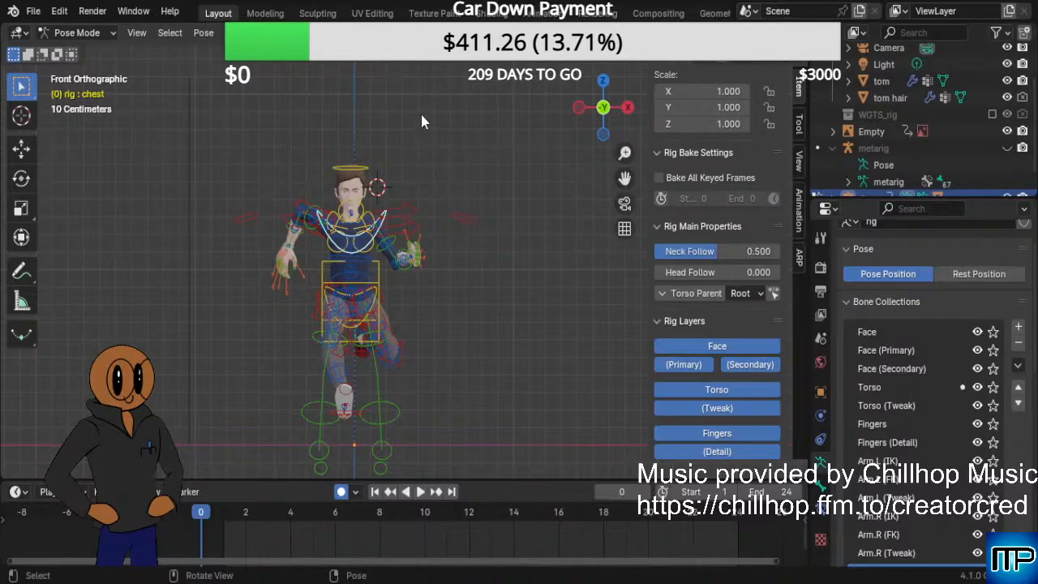
pyautogui.press('r')
pyautogui.press('z')
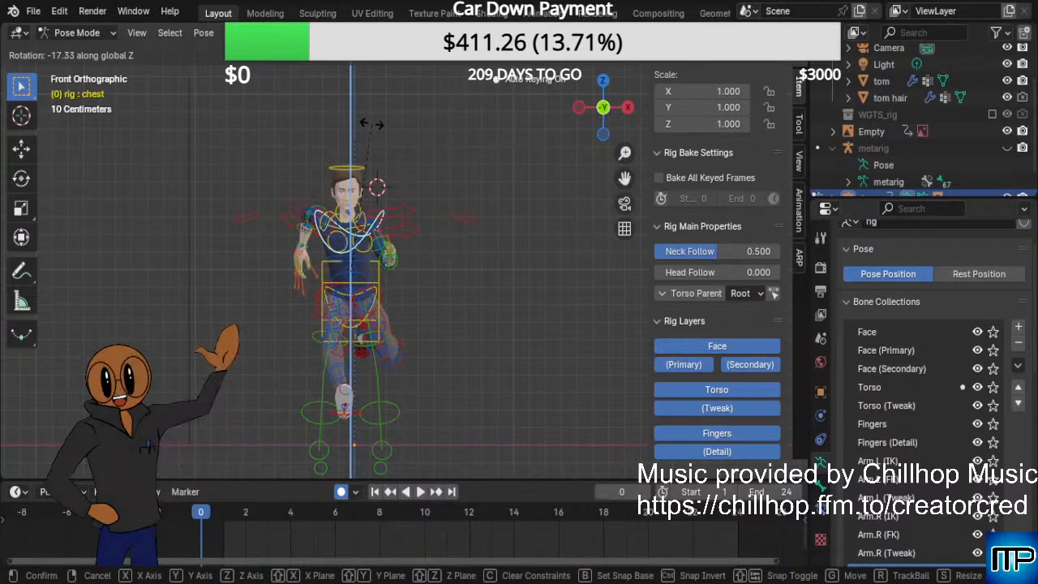
pyautogui.click(373, 124)
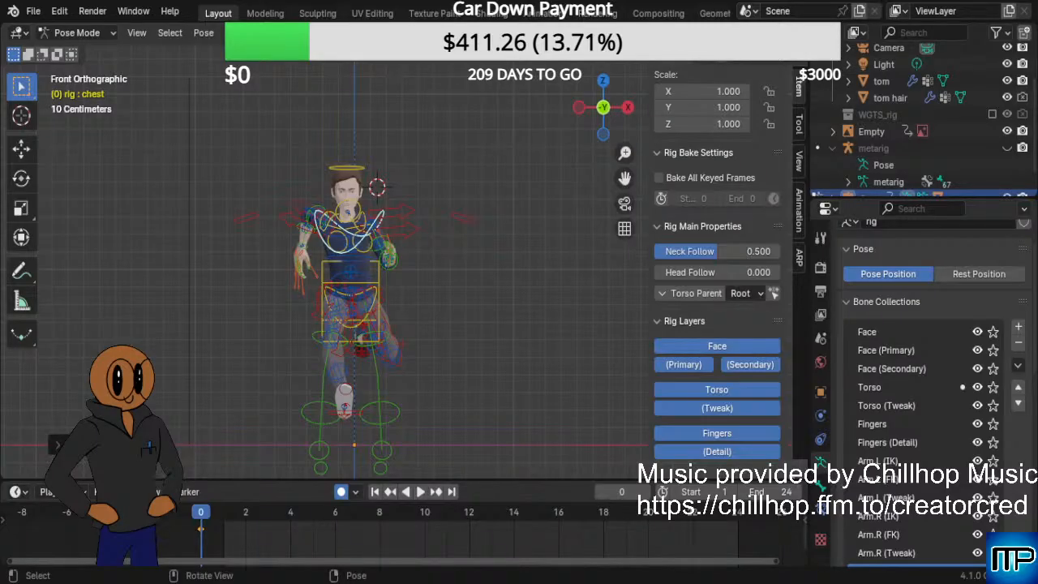
# In the right orthographic view, rotate the upper spine control, spine_fk.003, by about -3.4° to lean the upper body slightly.
pyautogui.moveTo(381, 317); pyautogui.dragTo(477, 321, button='middle')
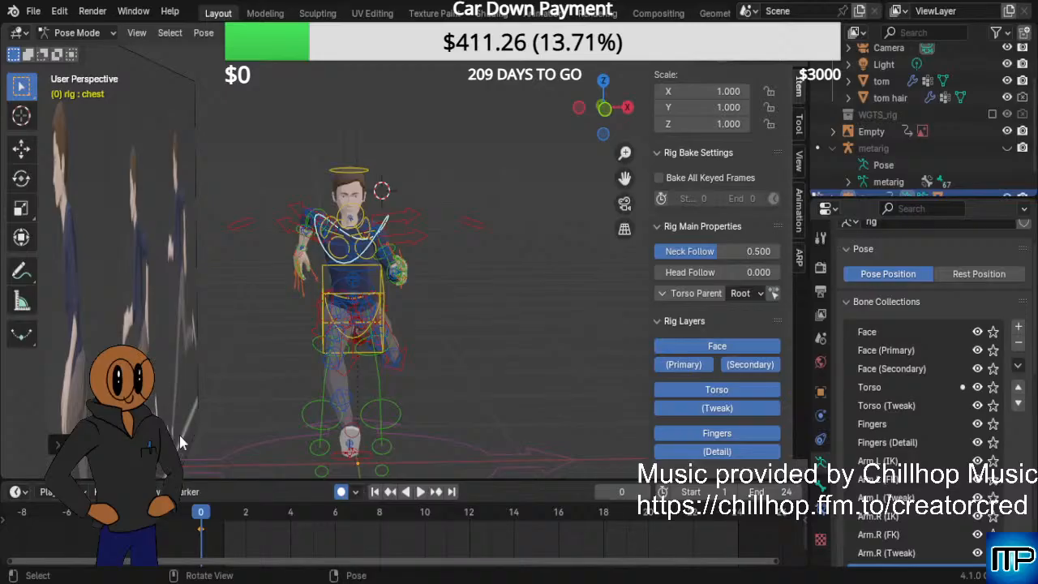
pyautogui.press('KP_3')
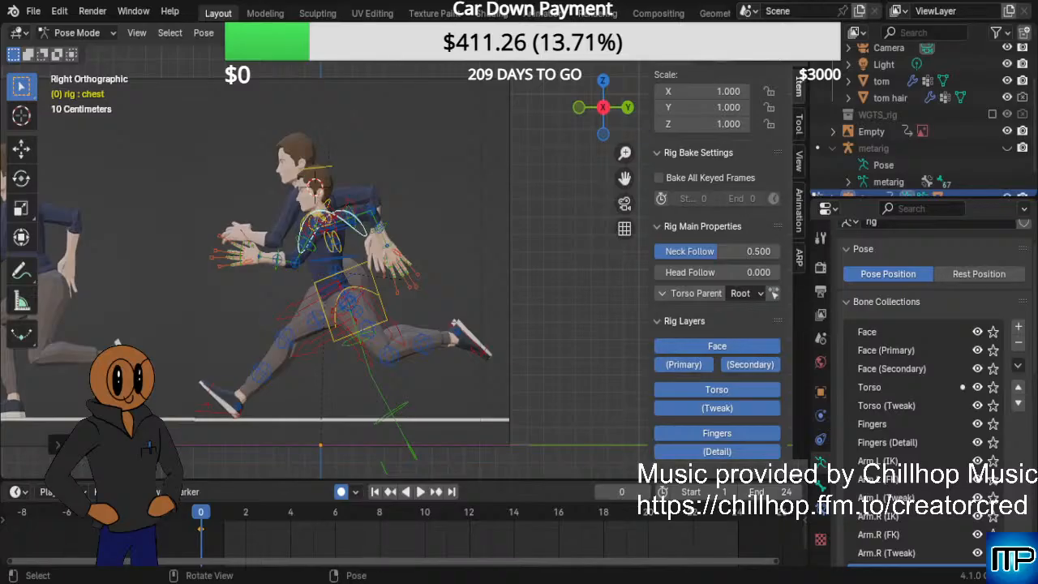
pyautogui.scroll(3, 324, 268)
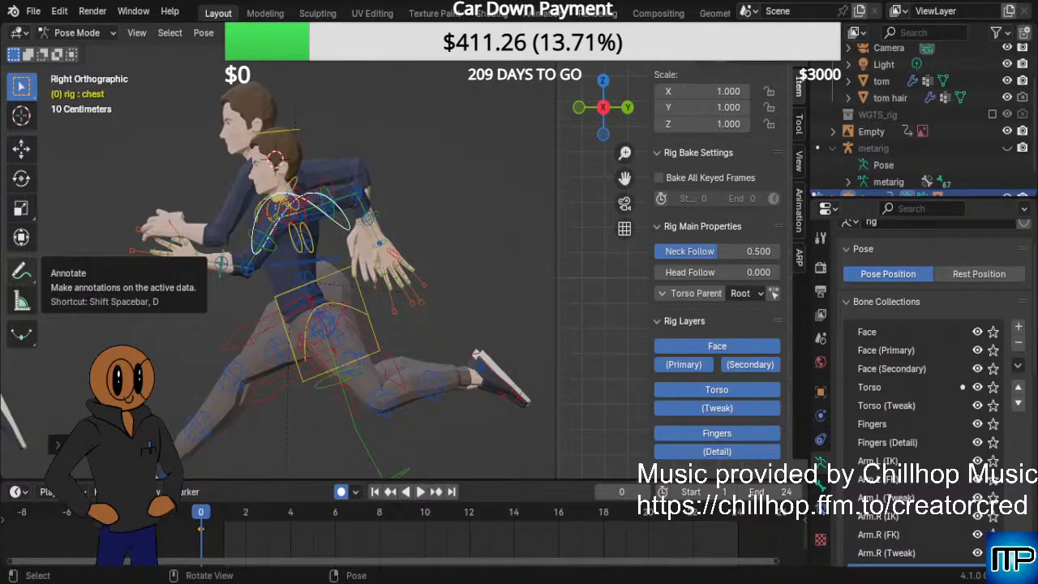
pyautogui.scroll(3, 385, 252)
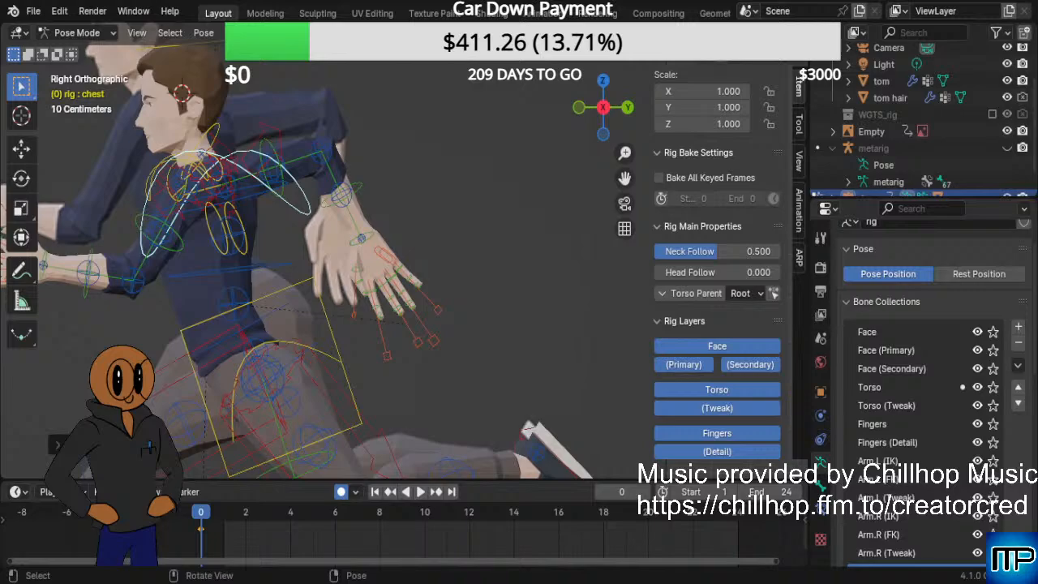
pyautogui.keyDown('shift'); pyautogui.moveTo(442, 174); pyautogui.dragTo(635, 248, button='middle'); pyautogui.keyUp('shift')
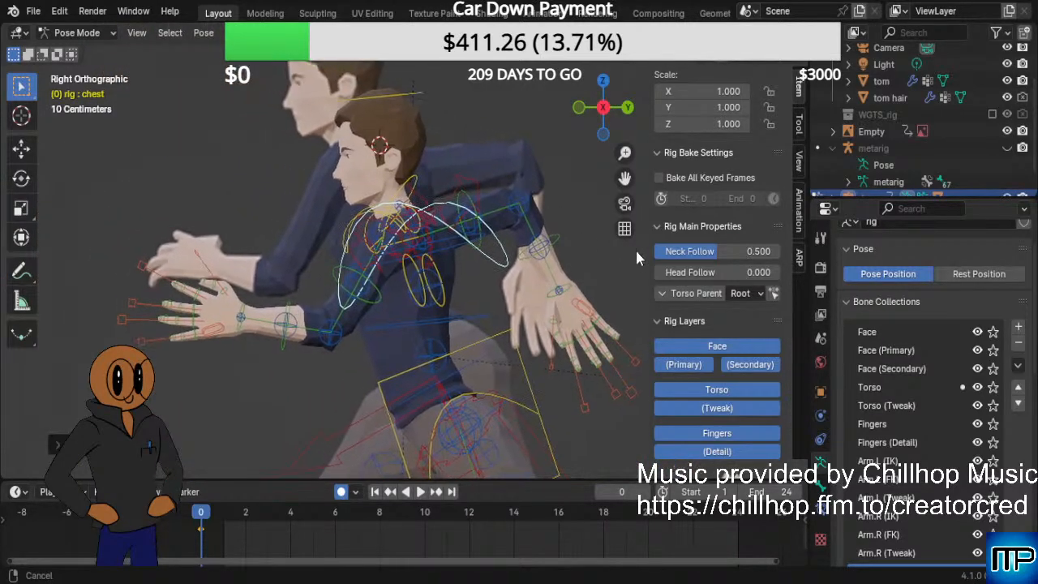
pyautogui.click(447, 246)
pyautogui.scroll(-4, 468, 277)
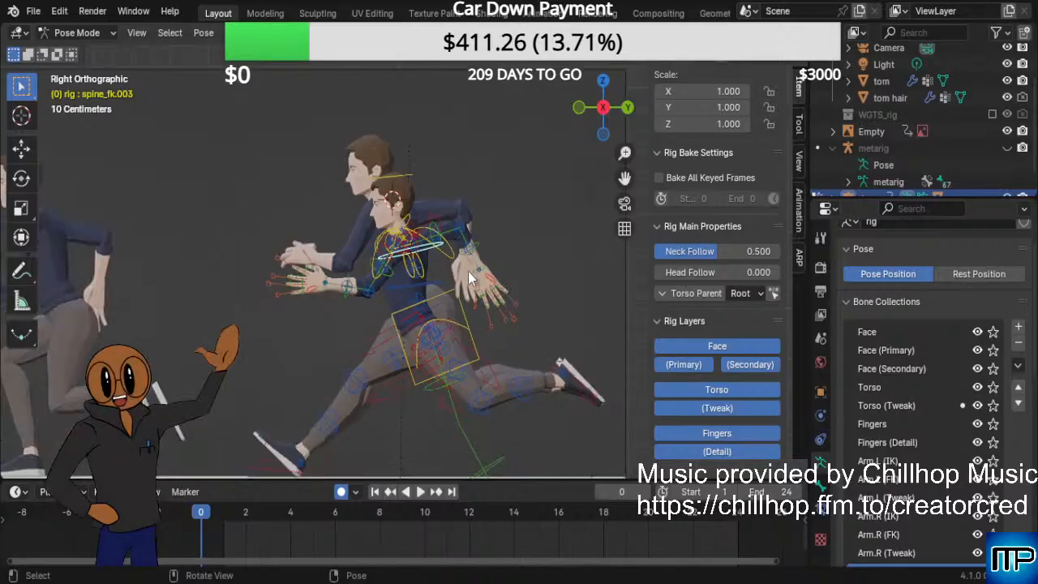
pyautogui.press('r')
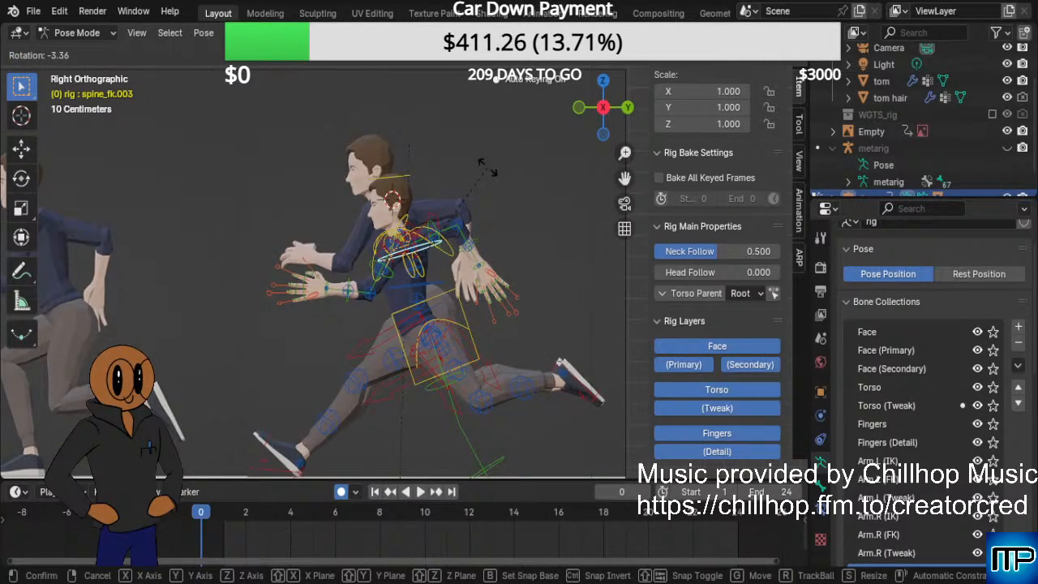
pyautogui.click(486, 168)
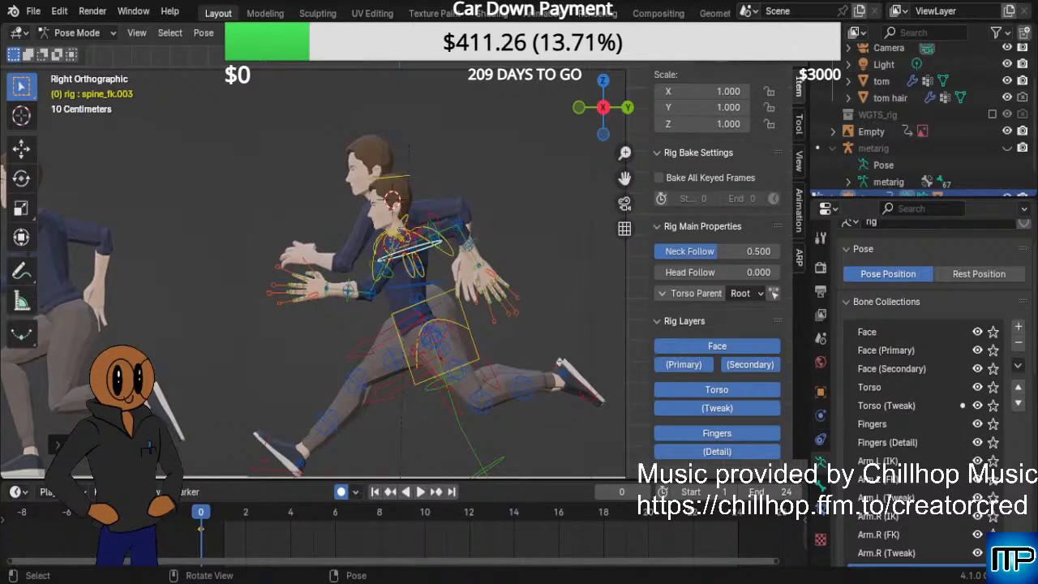
# Rotate the mid-spine control, spine_fk.002, by about -3° to lean the torso further forward.
pyautogui.click(438, 289)
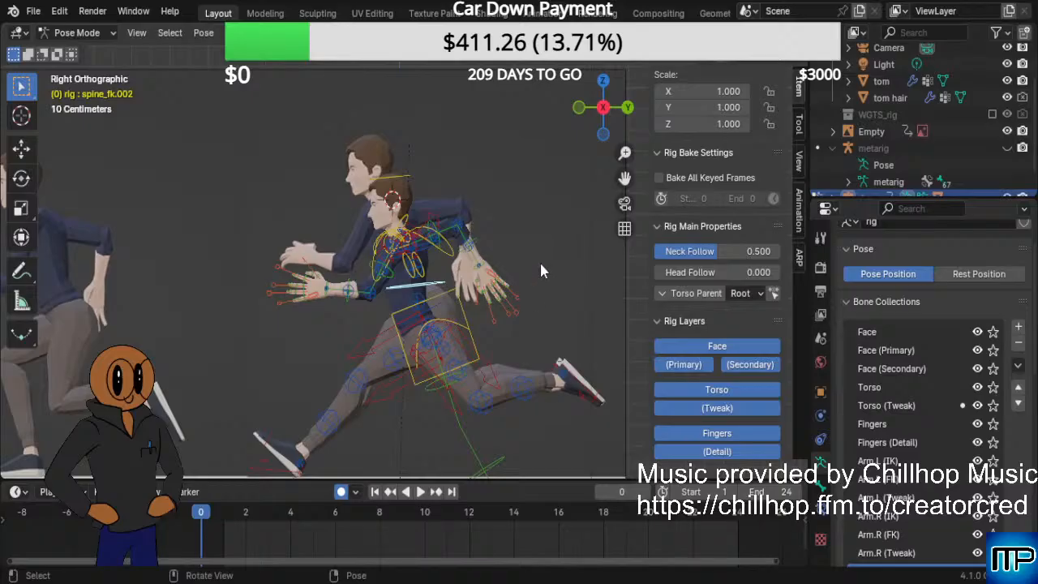
pyautogui.press('r')
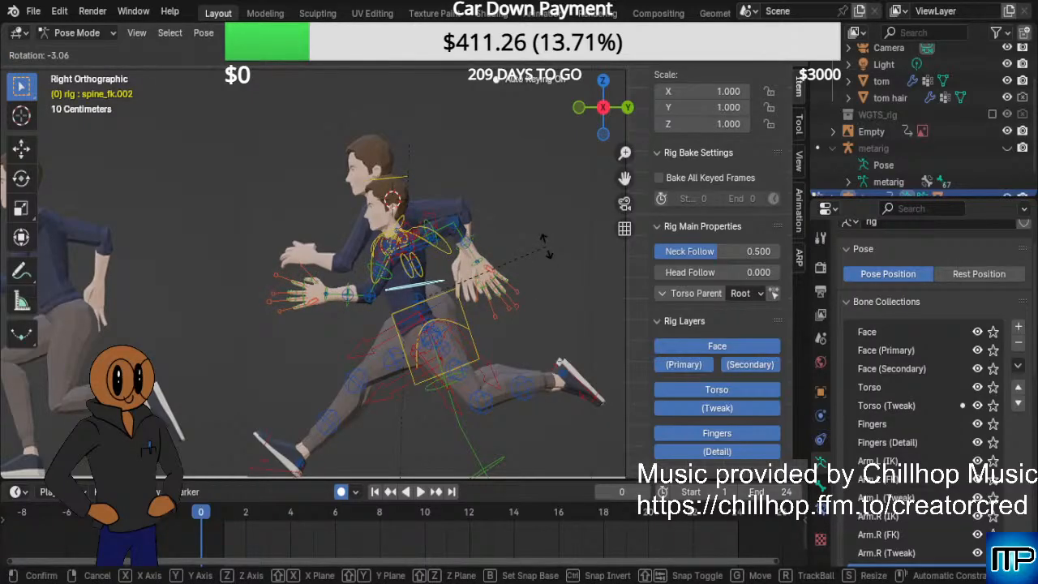
pyautogui.click(546, 246)
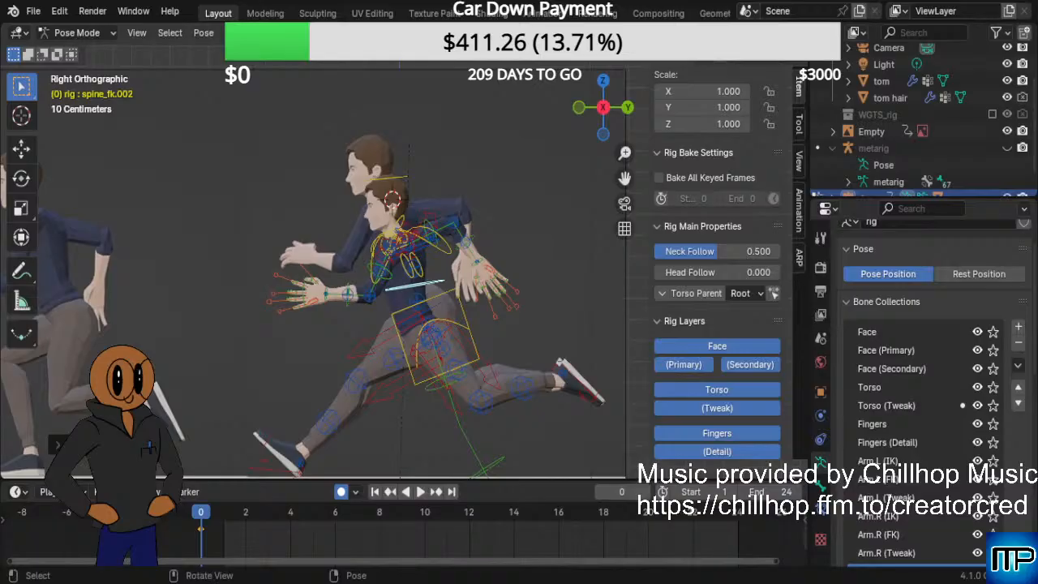
# Rotate the right forearm FK control, forearm_fk.R, by about 20° so the forearm follows the reference figure's rear arm.
pyautogui.scroll(4, 403, 247)
pyautogui.scroll(3, 402, 248)
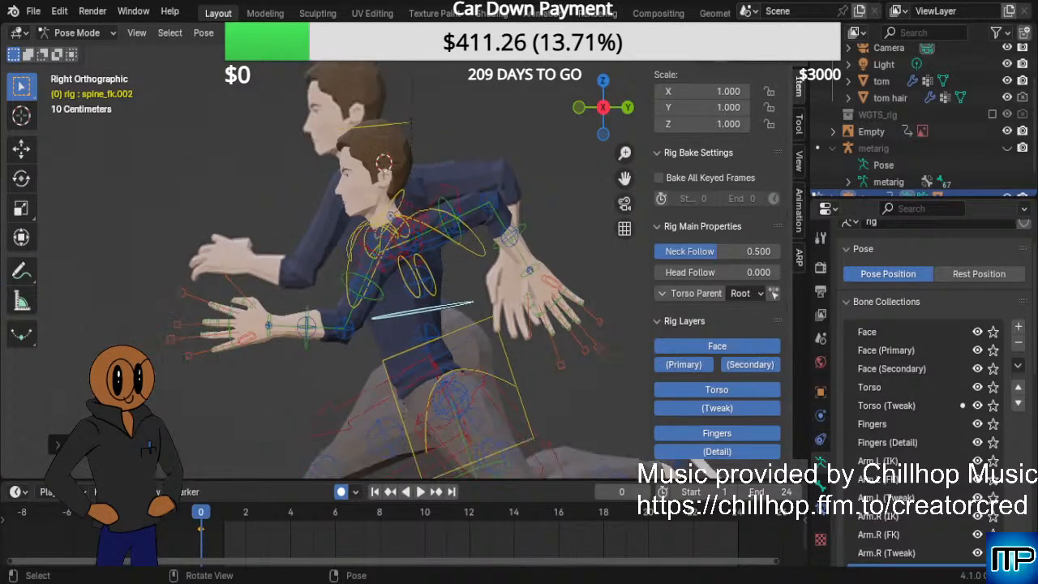
pyautogui.scroll(-3, 403, 248)
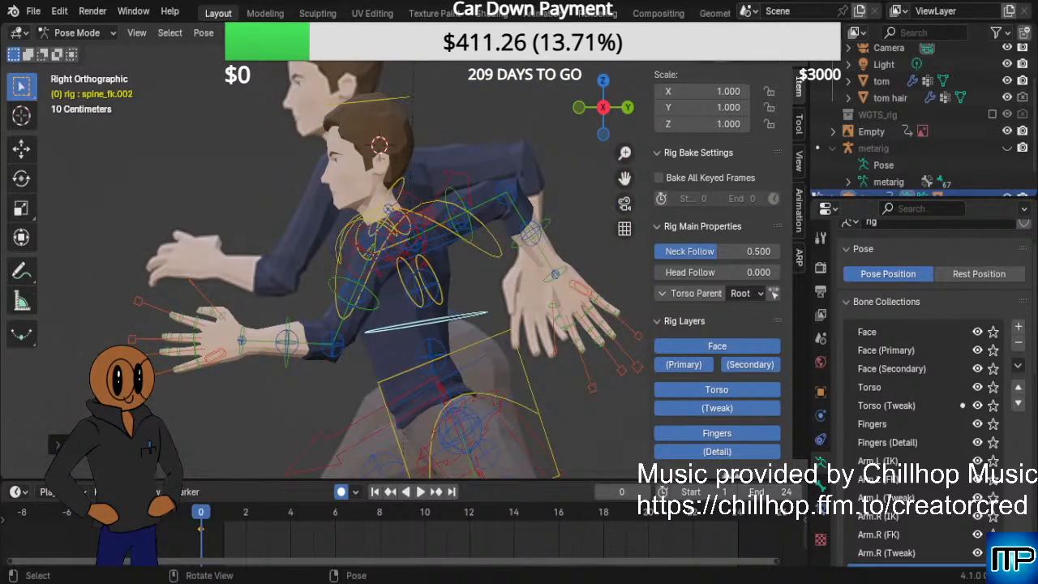
pyautogui.click(535, 232)
pyautogui.scroll(-2, 585, 290)
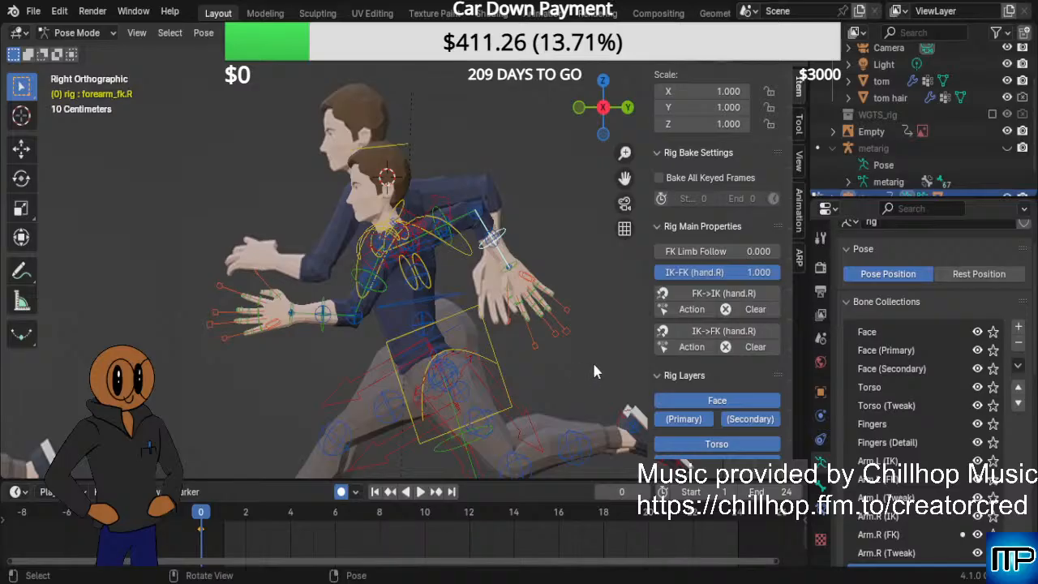
pyautogui.press('r')
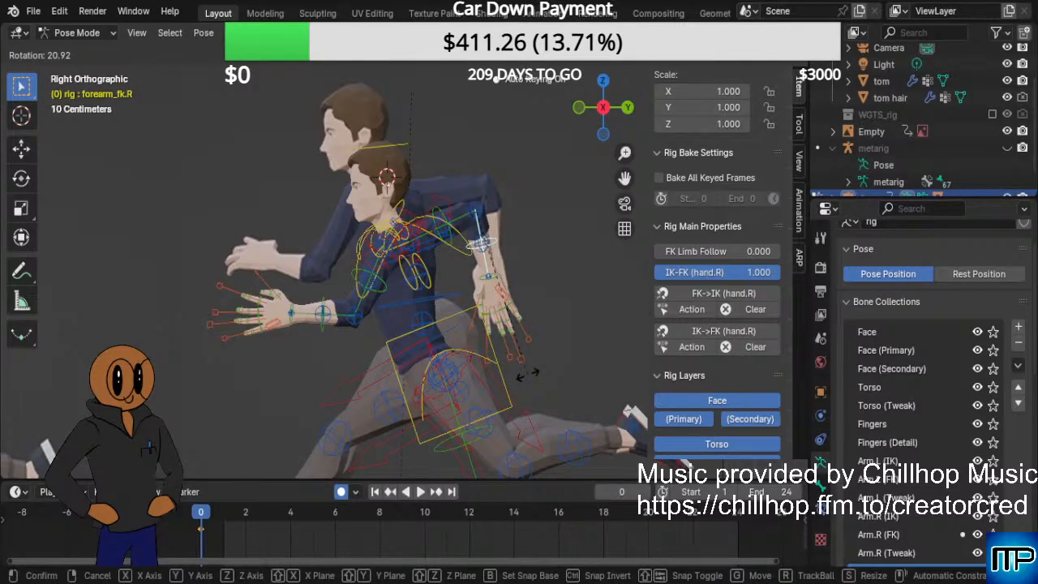
pyautogui.click(535, 379)
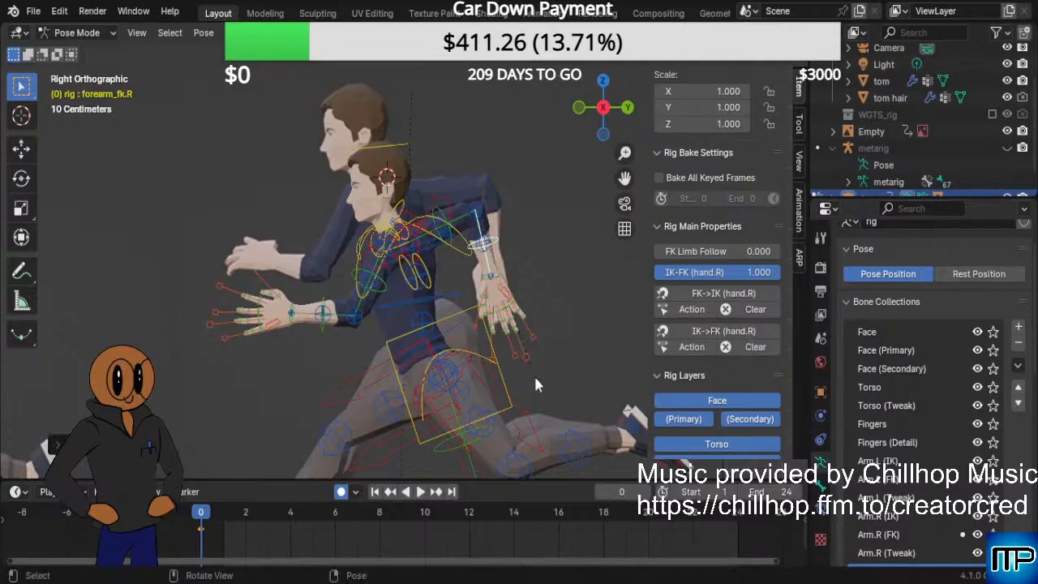
pyautogui.scroll(-4, 545, 391)
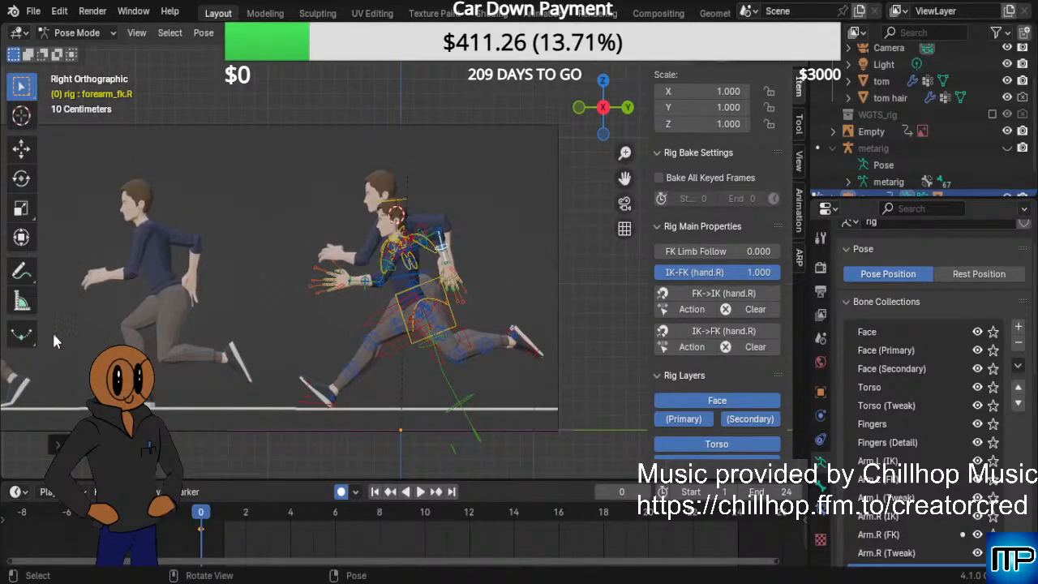
# In the front orthographic view, rotate the left thigh IK control, thigh_ik.L, by about 21° to bring the knee inward.
pyautogui.scroll(5, 405, 337)
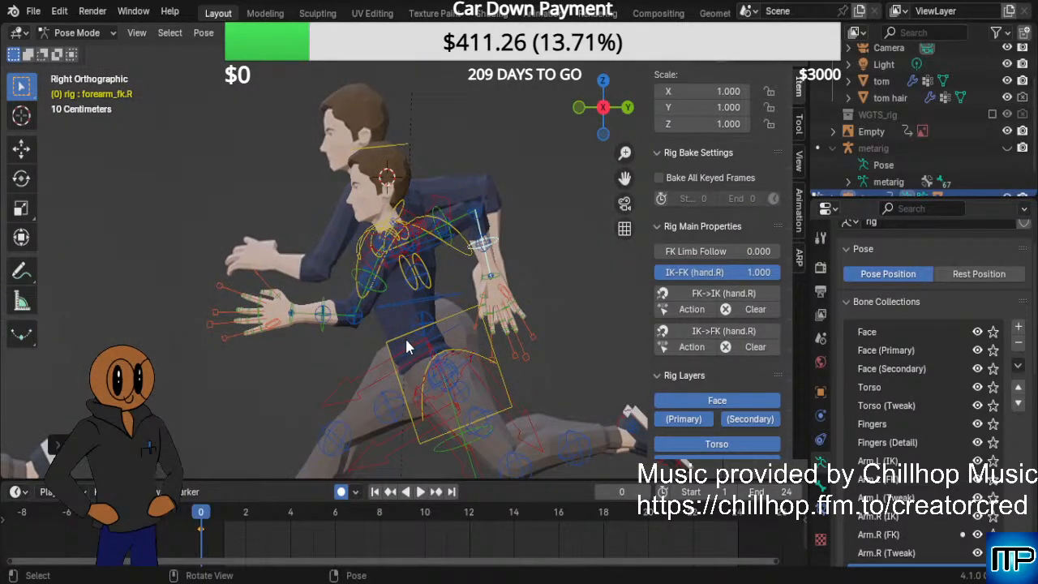
pyautogui.scroll(-1, 407, 341)
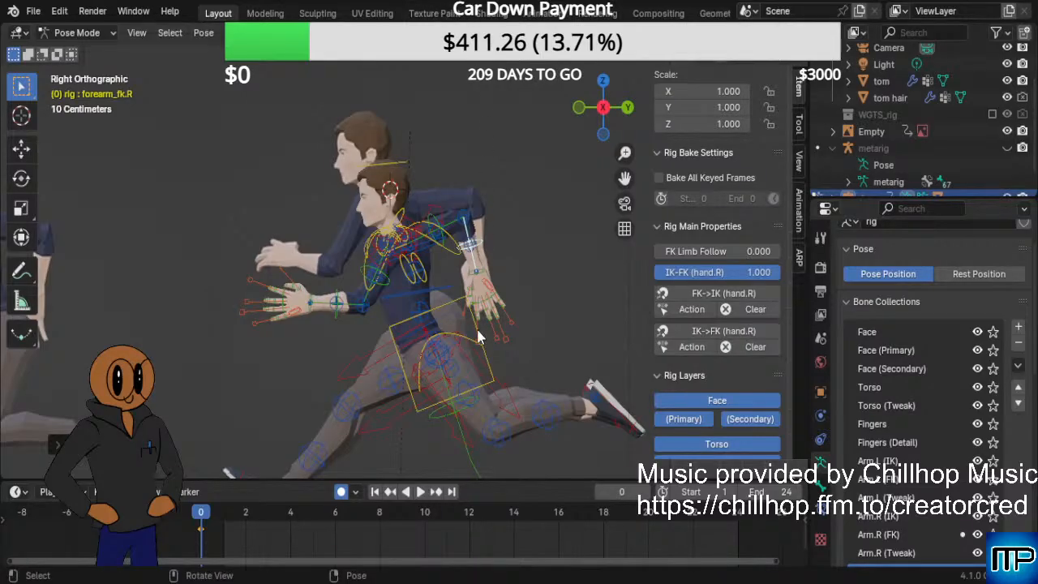
pyautogui.press('KP_1')
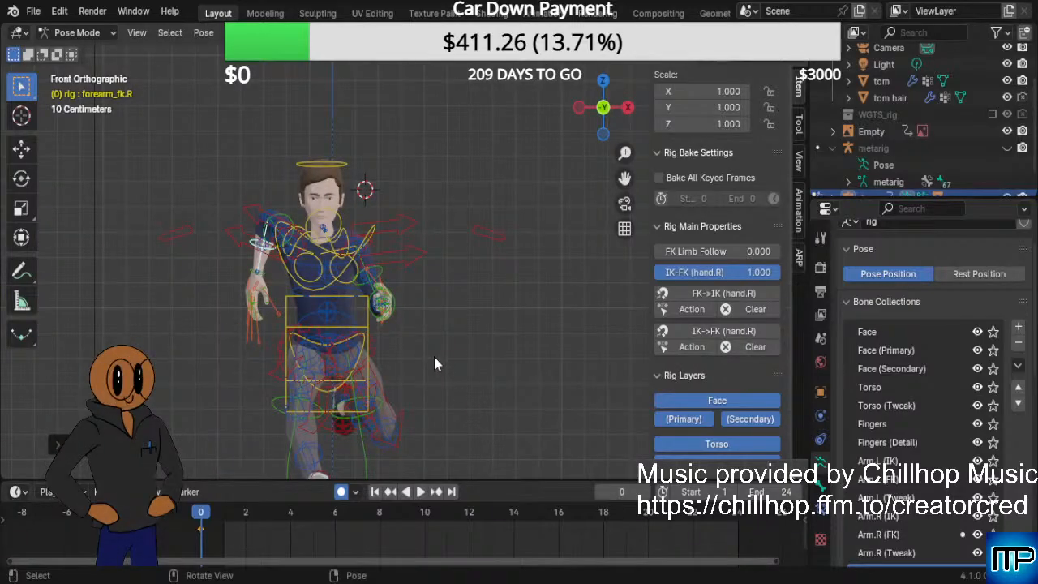
pyautogui.scroll(-3, 434, 365)
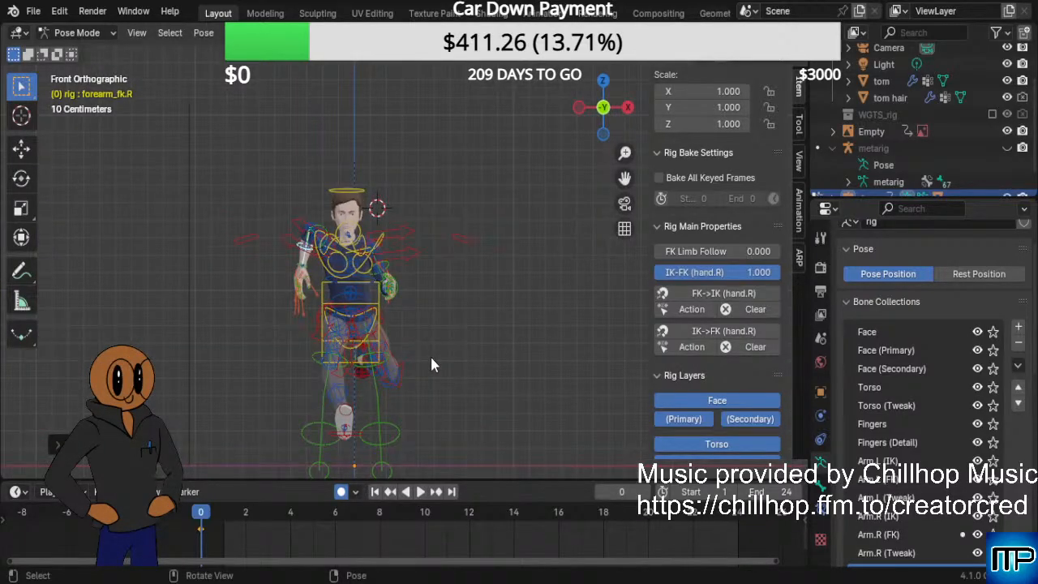
pyautogui.scroll(2, 430, 364)
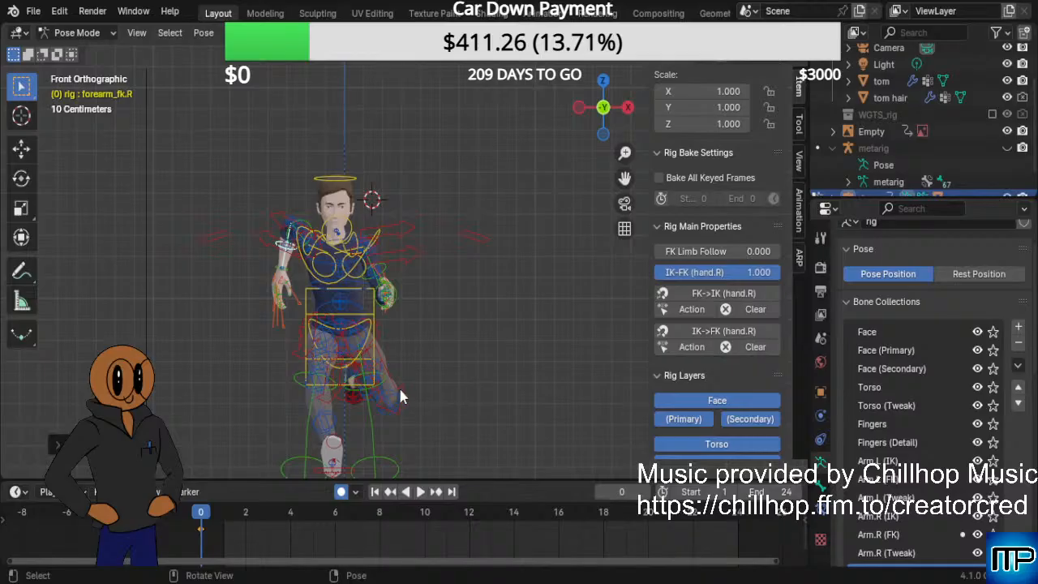
pyautogui.click(401, 397)
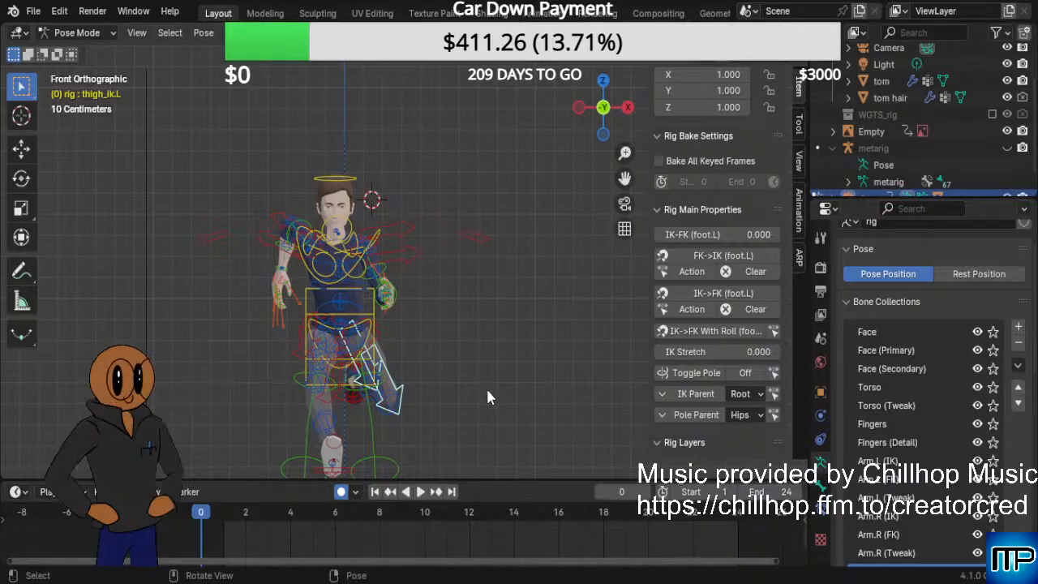
pyautogui.press('r')
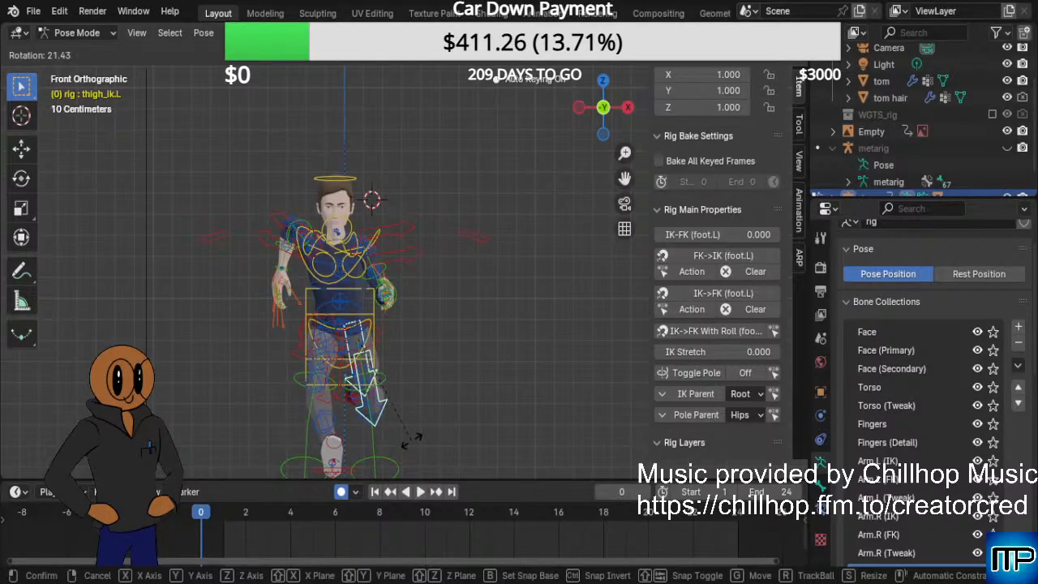
pyautogui.click(412, 440)
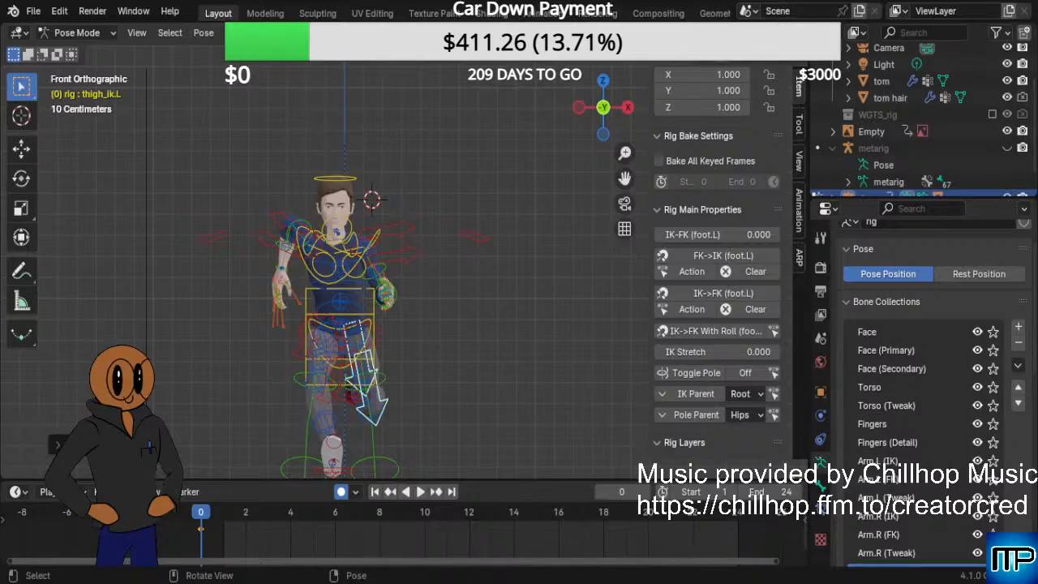
# Rotate the right thigh IK control, thigh_ik.R, by about 15° in the front view.
pyautogui.scroll(3, 406, 254)
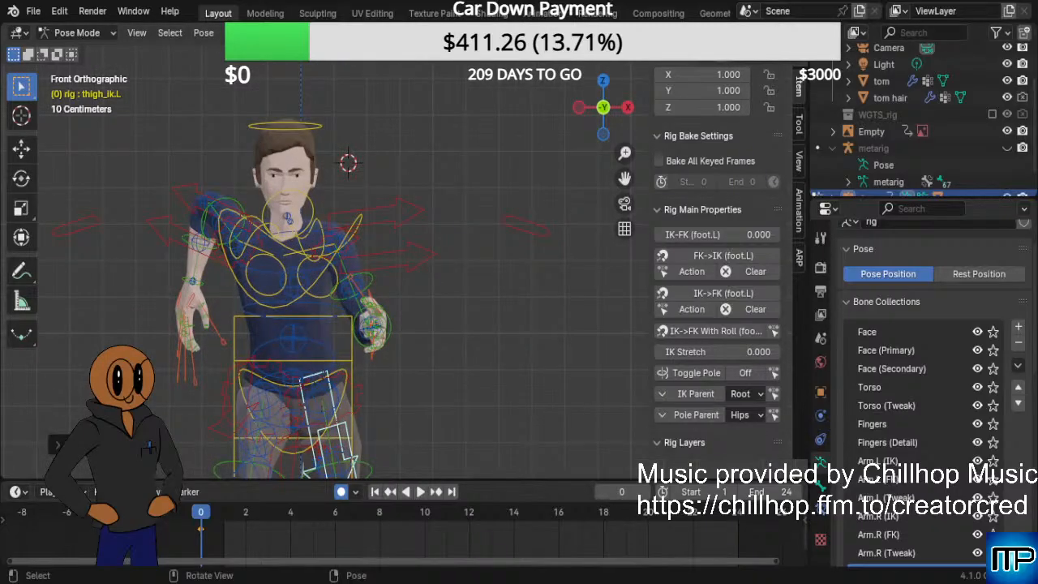
pyautogui.click(235, 397)
pyautogui.scroll(-3, 399, 357)
pyautogui.press('r')
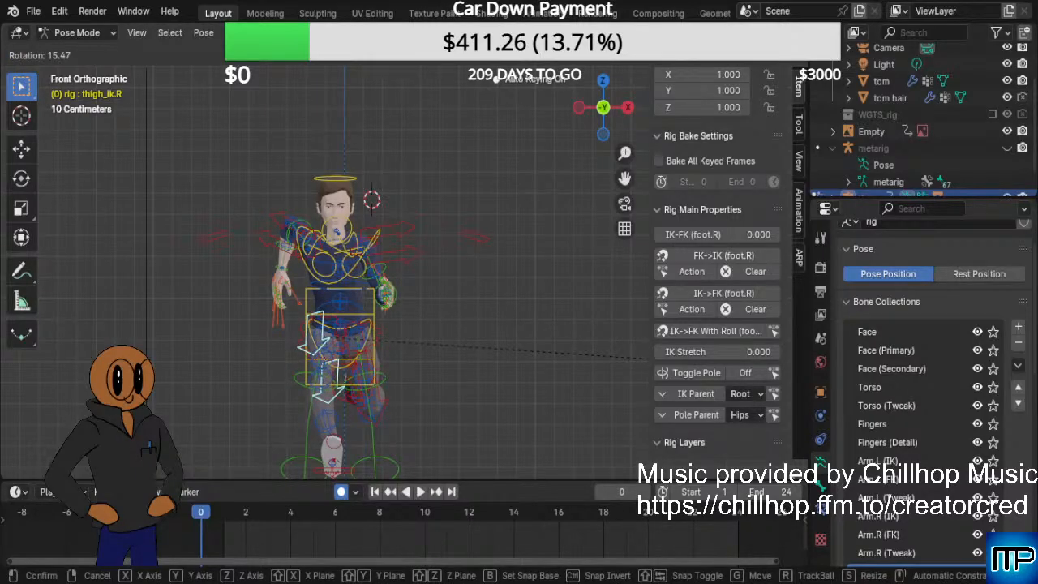
pyautogui.click(689, 371)
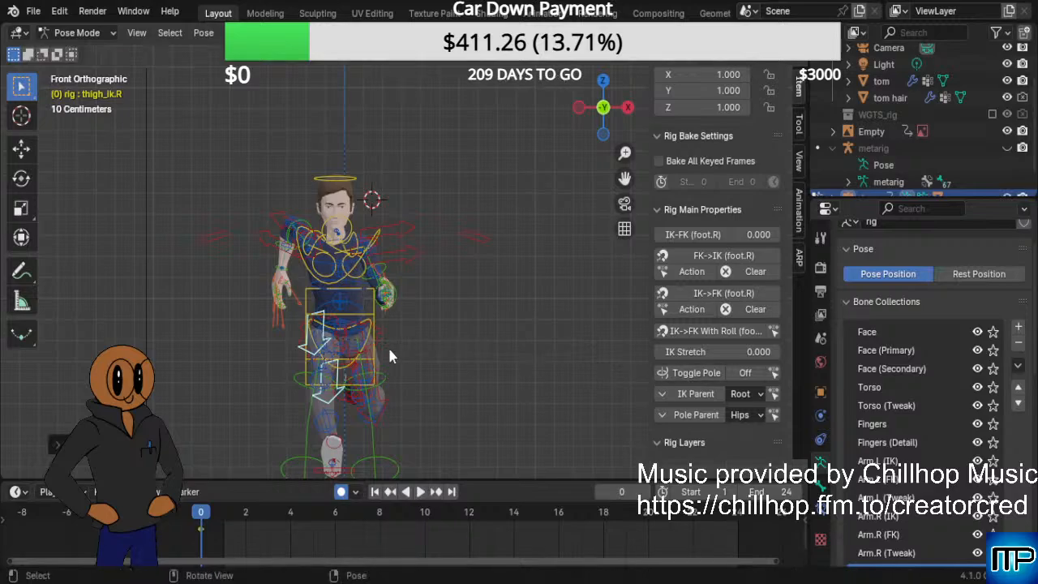
# Hide the rig temporarily and examine the character's pose from the front and side against the reference, and show the rig again.
pyautogui.scroll(-2, 382, 352)
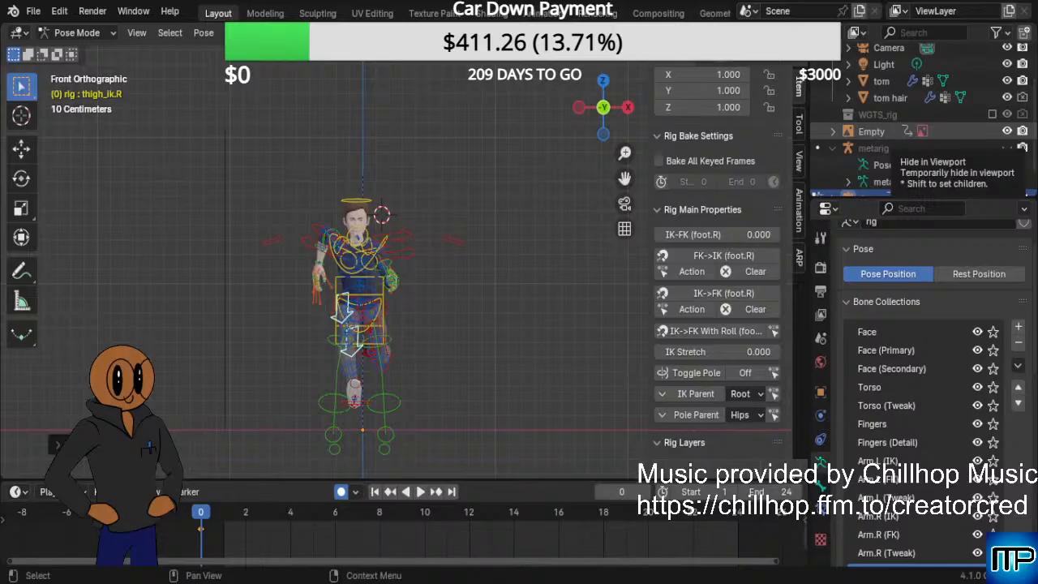
pyautogui.scroll(2, 925, 122)
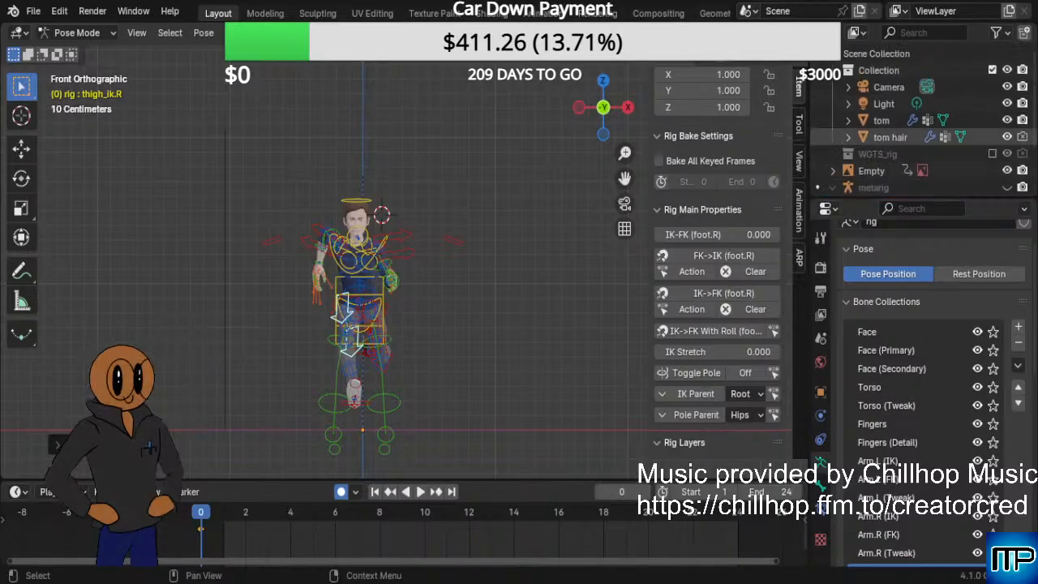
pyautogui.scroll(-3, 925, 122)
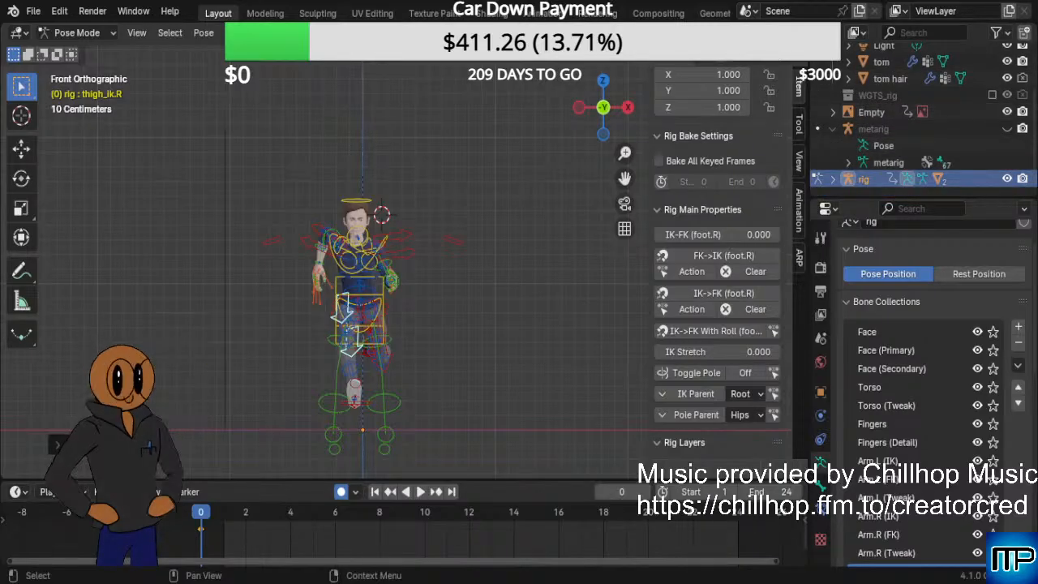
pyautogui.click(1008, 178)
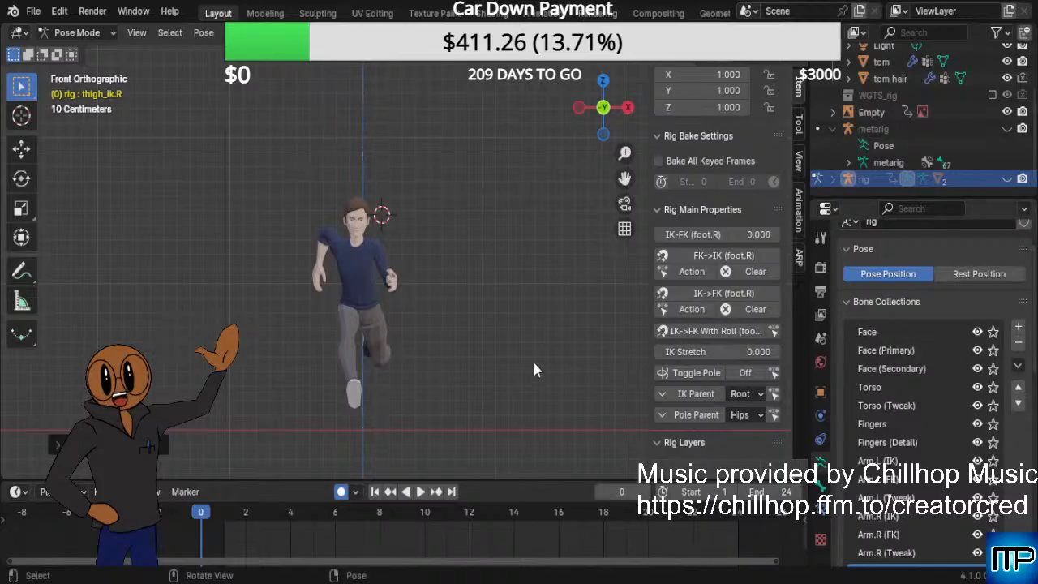
pyautogui.scroll(2, 532, 361)
pyautogui.moveTo(519, 373); pyautogui.dragTo(361, 377, button='middle')
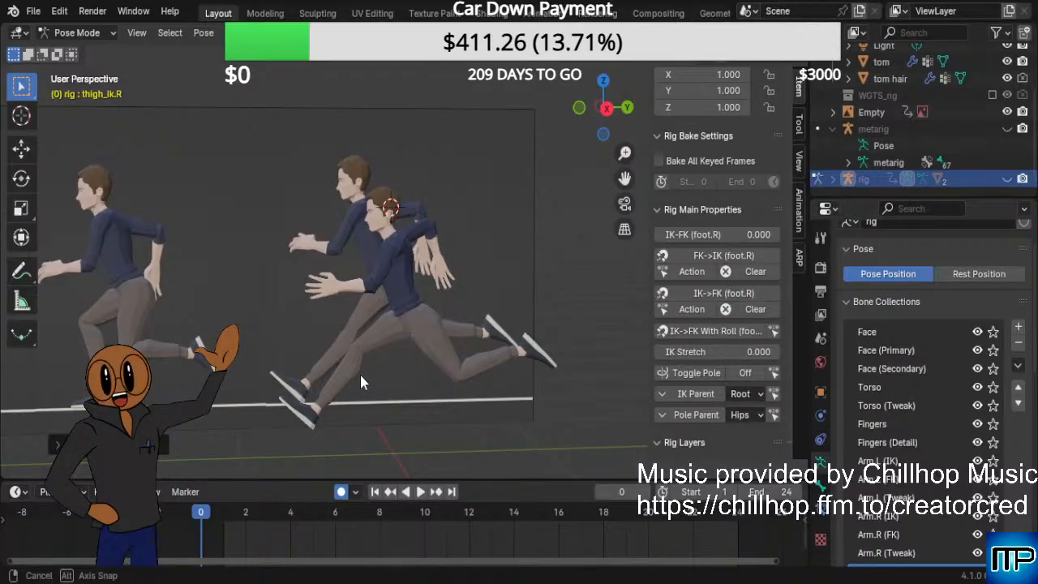
pyautogui.moveTo(361, 377); pyautogui.dragTo(494, 397, button='middle')
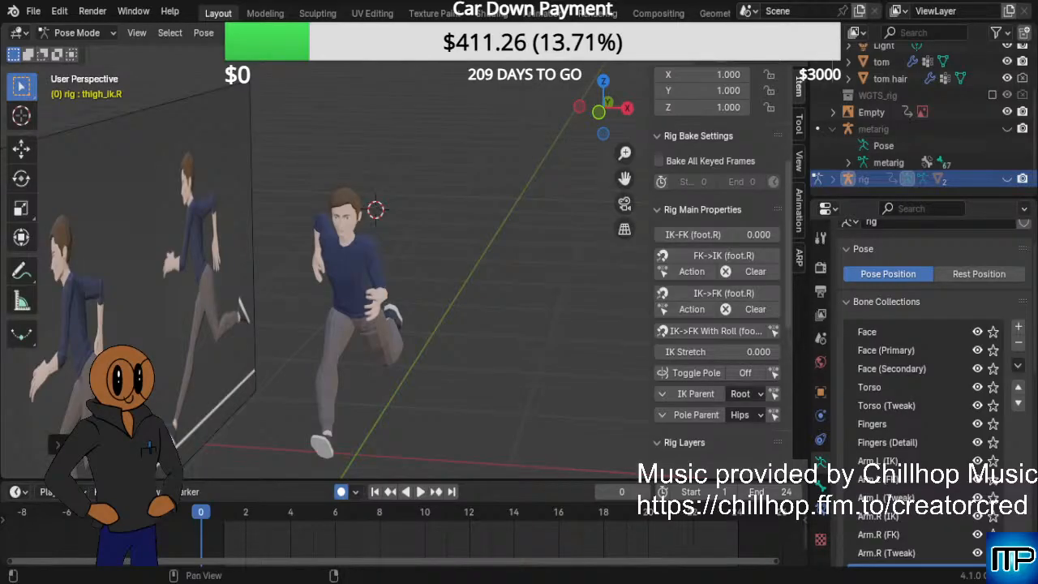
pyautogui.click(1007, 179)
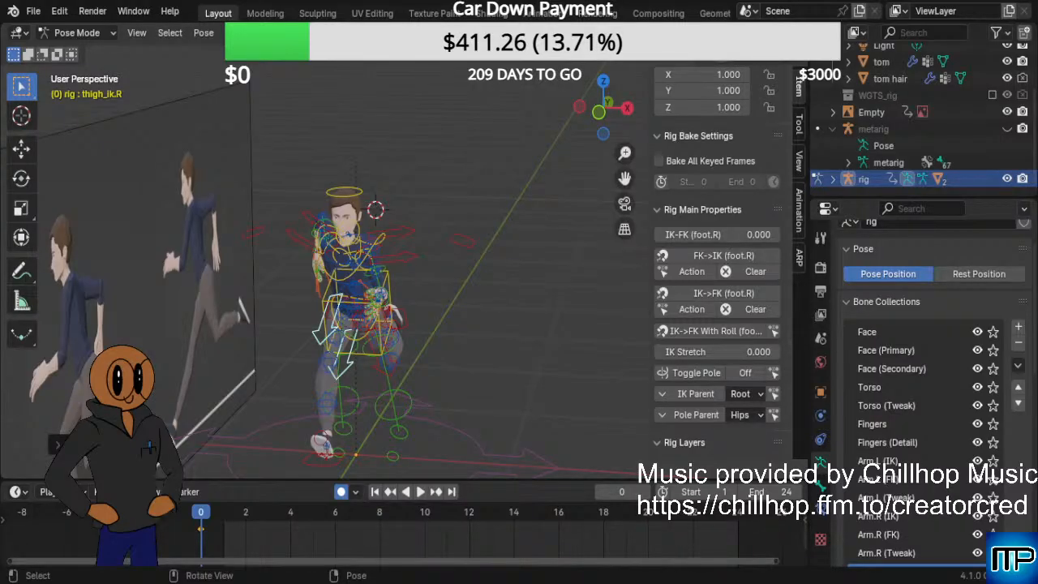
# Select all rig controls and key their Location & Rotation at frame 0 using a keying set.
pyautogui.click(369, 255)
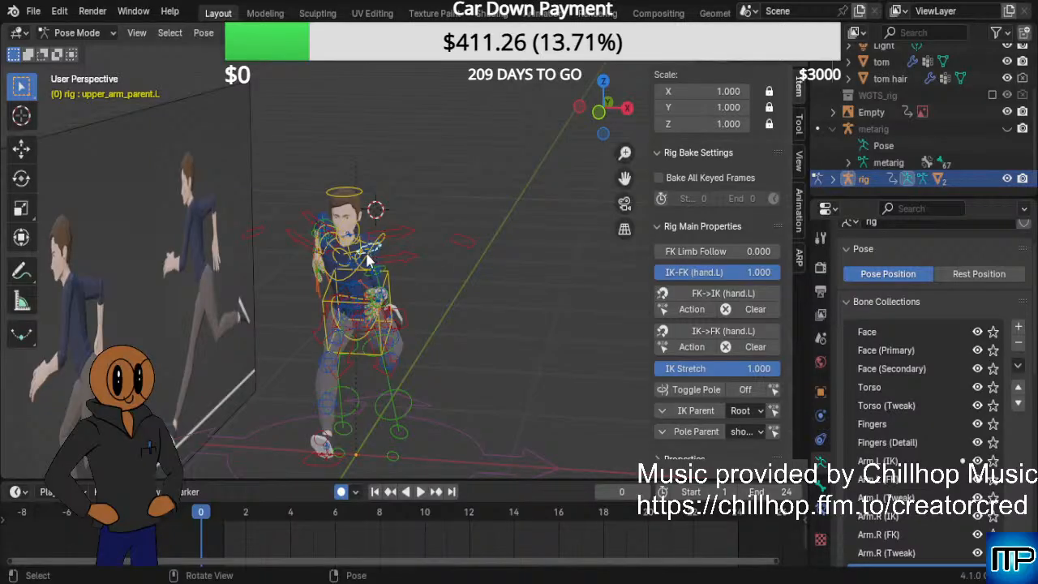
pyautogui.press('a')
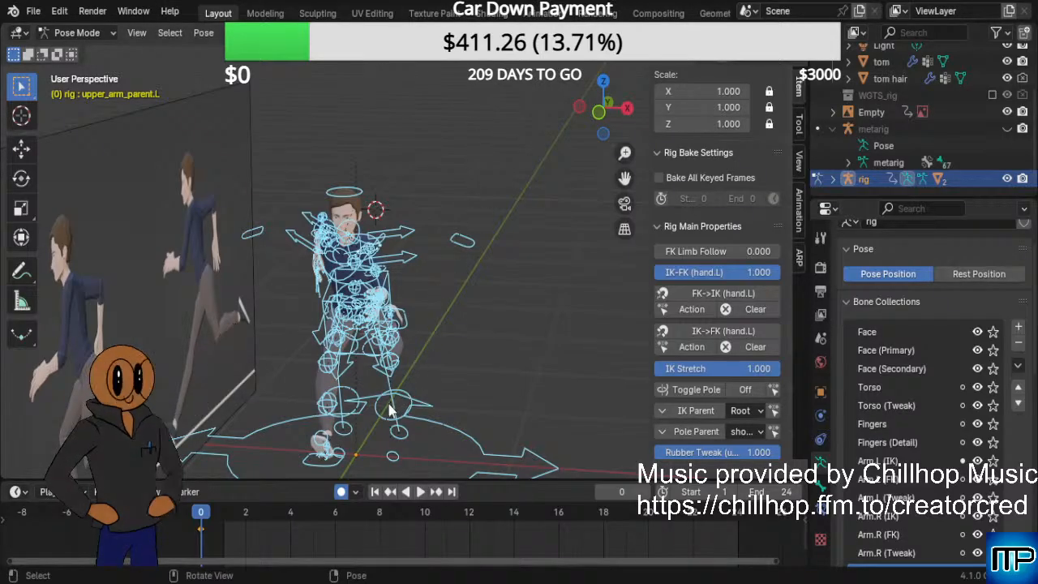
pyautogui.press('i')
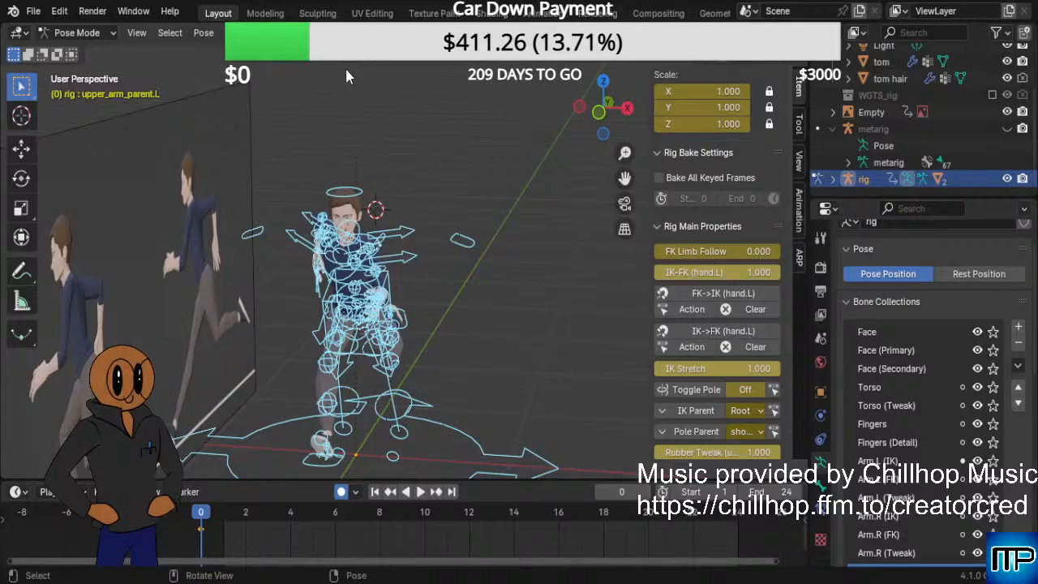
pyautogui.hotkey('ctrl', 'z')
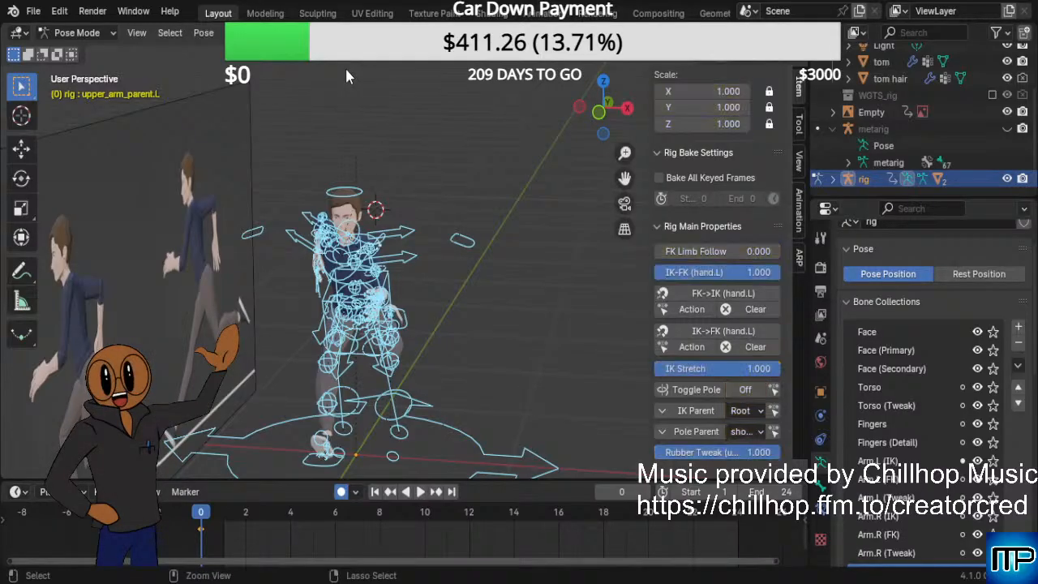
pyautogui.rightClick(368, 256)
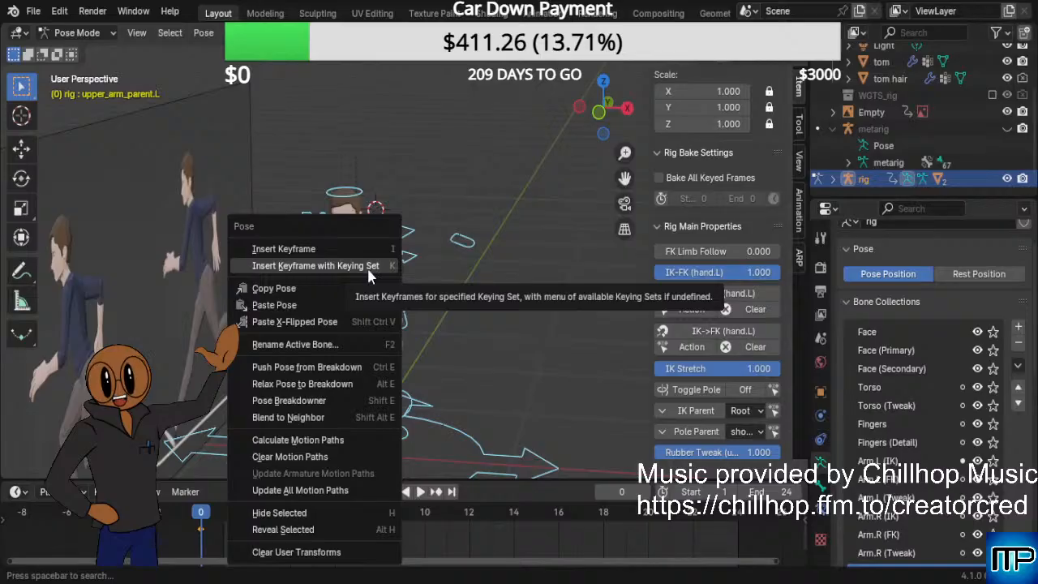
pyautogui.click(366, 268)
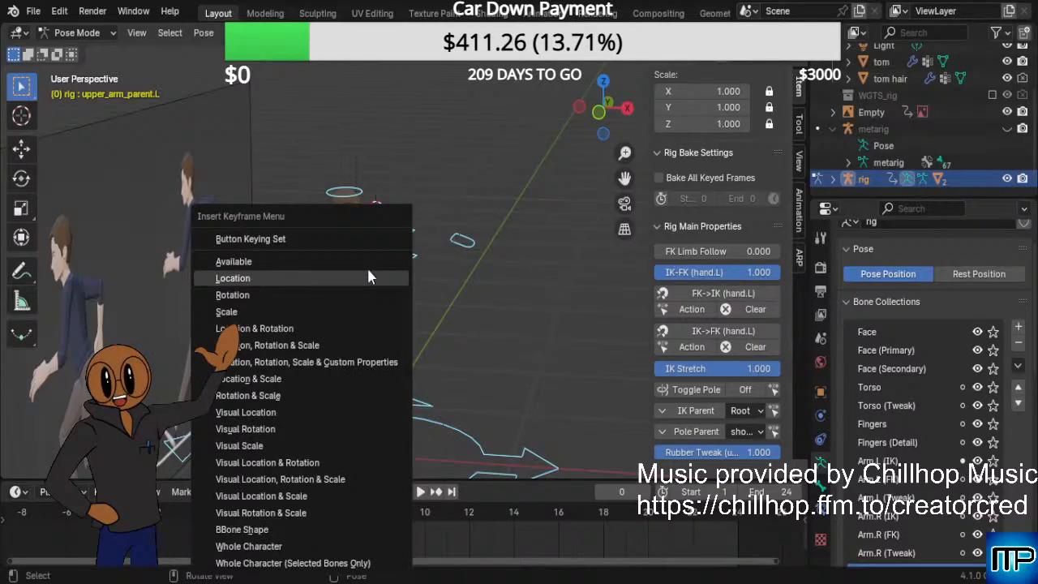
pyautogui.click(356, 329)
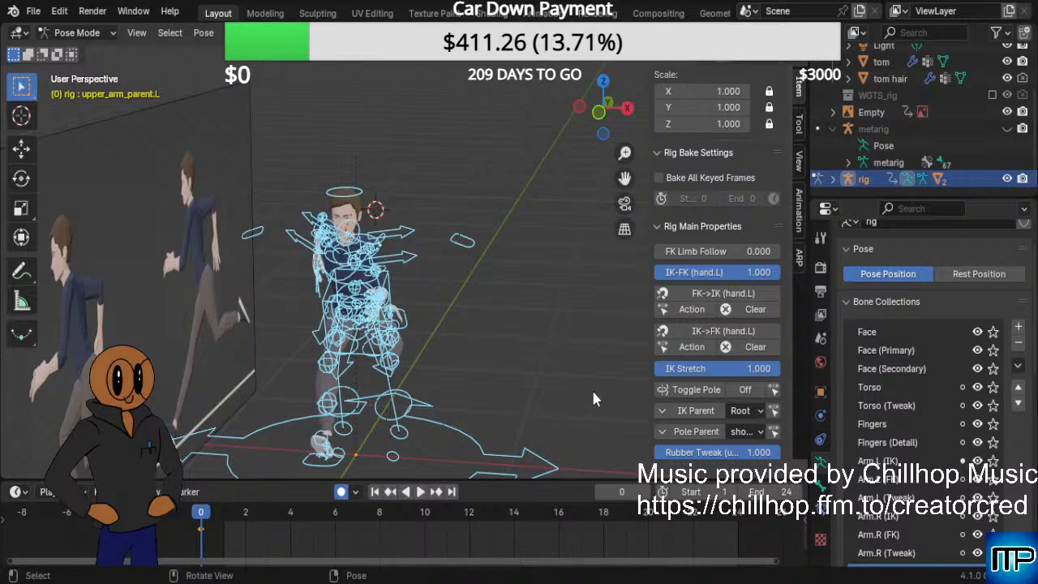
# Enlarge the timeline, duplicate the frame 0 keyframes to frame 24, and reveal the channel list.
pyautogui.moveTo(591, 387); pyautogui.dragTo(474, 401, button='middle')
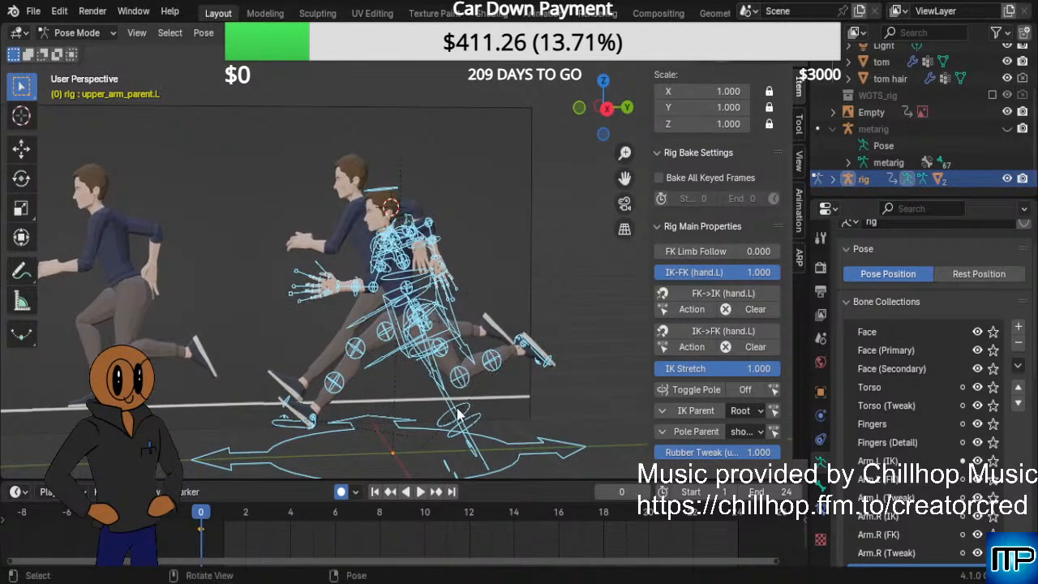
pyautogui.moveTo(496, 479); pyautogui.dragTo(496, 427)
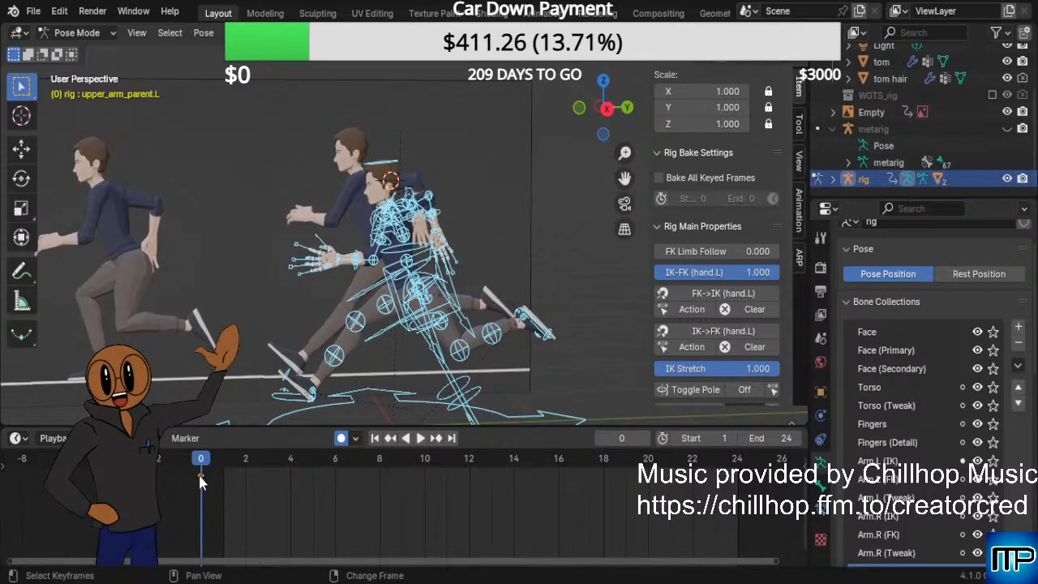
pyautogui.press('g')
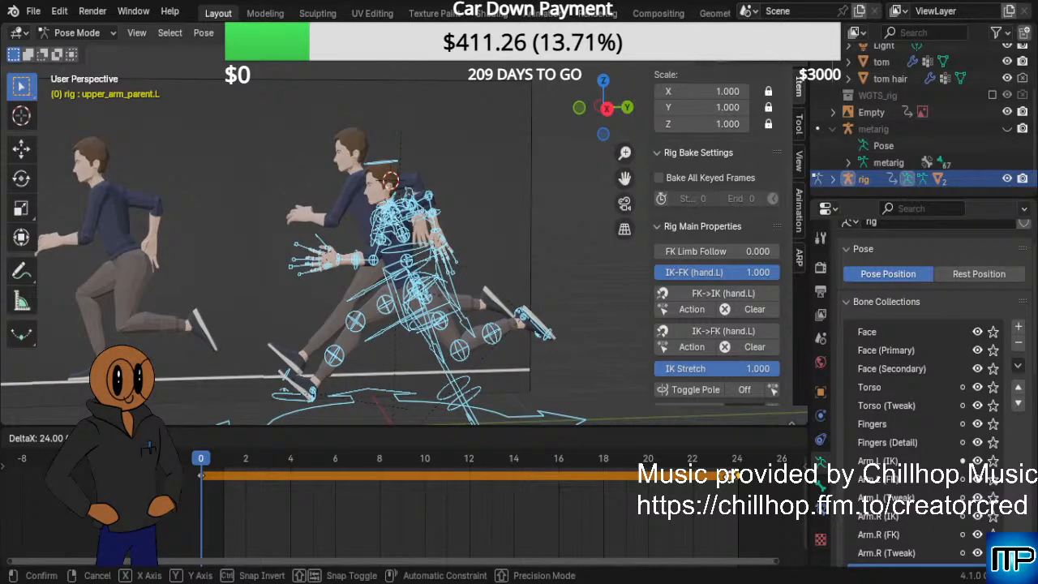
pyautogui.click(730, 478)
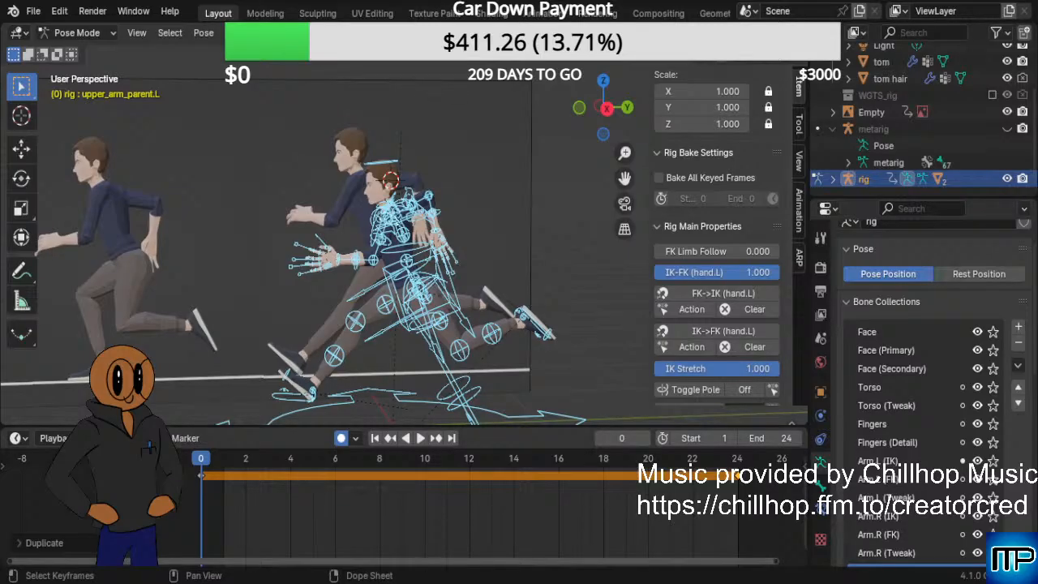
pyautogui.click(4, 473)
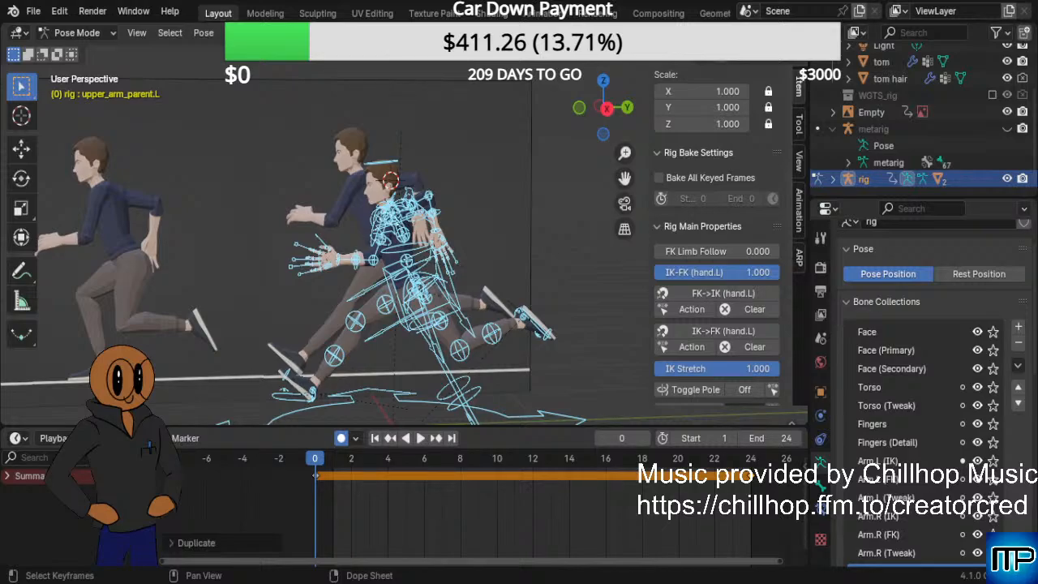
# At frame 12, copy the pose of all selected rig controls and paste it flipped to mirror the contact pose.
pyautogui.click(533, 464)
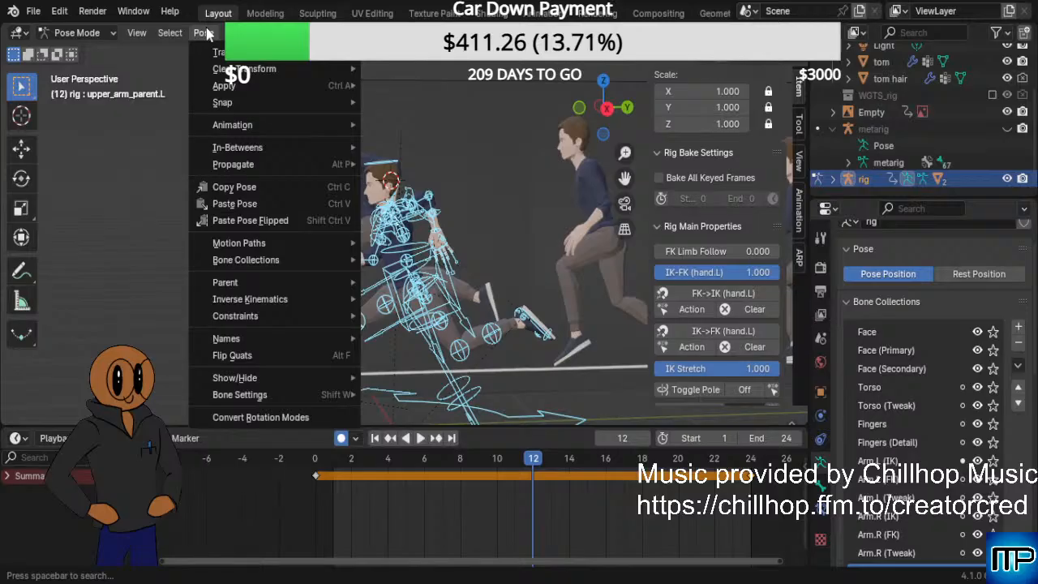
pyautogui.click(263, 222)
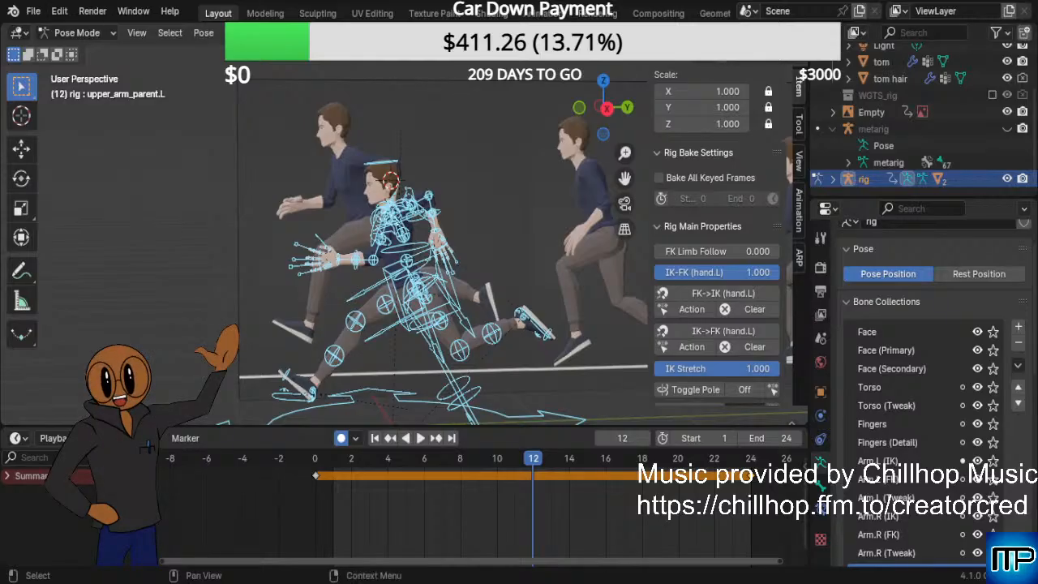
pyautogui.click(63, 11)
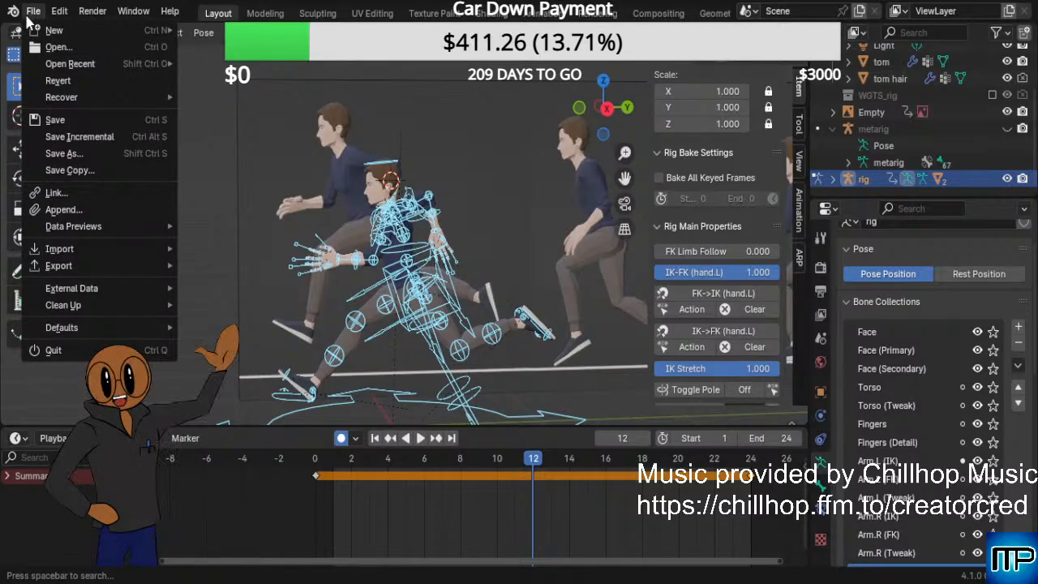
pyautogui.moveTo(92, 11)
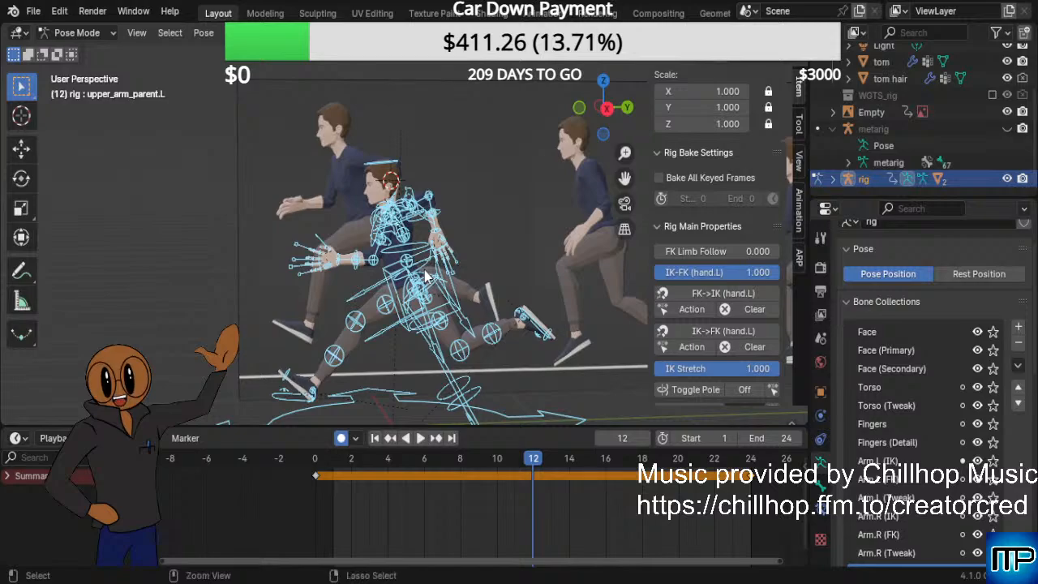
pyautogui.hotkey('ctrl', 'c')
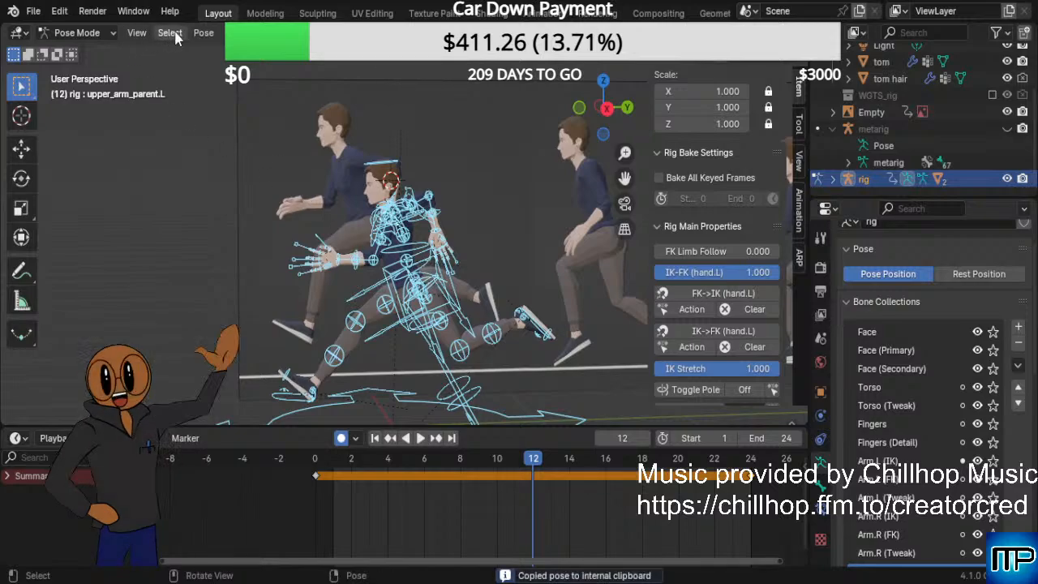
pyautogui.click(199, 33)
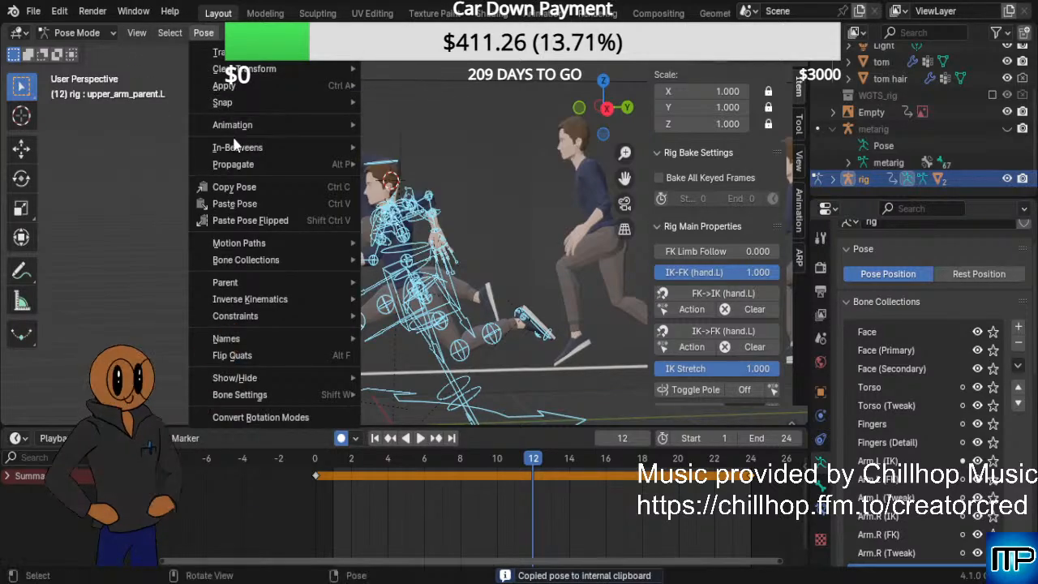
pyautogui.click(258, 229)
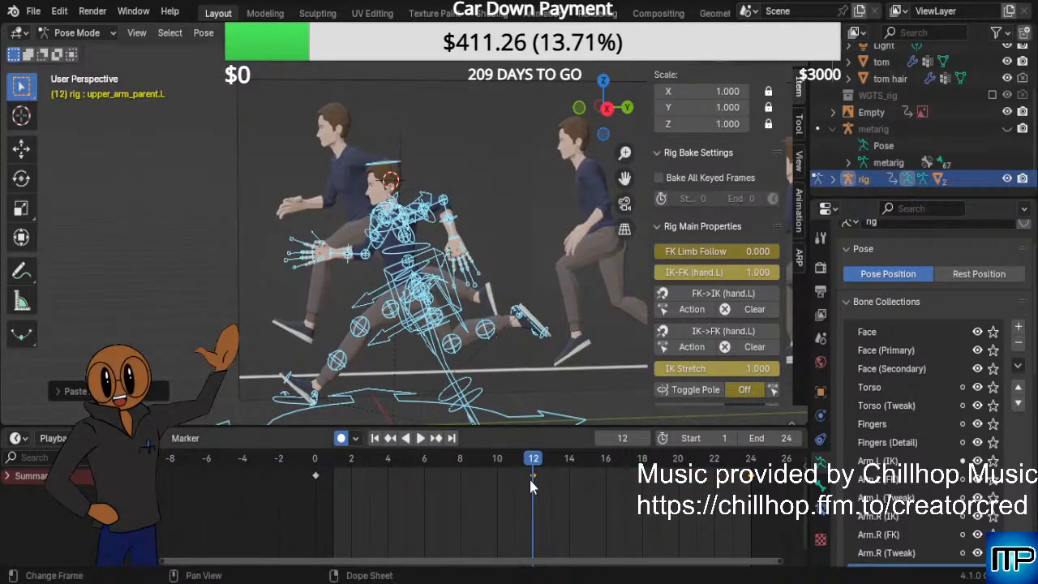
# Scrub the timeline and play the animation to check the transitions between the contact poses at frames 0, 12 and 24.
pyautogui.moveTo(531, 461); pyautogui.dragTo(316, 443)
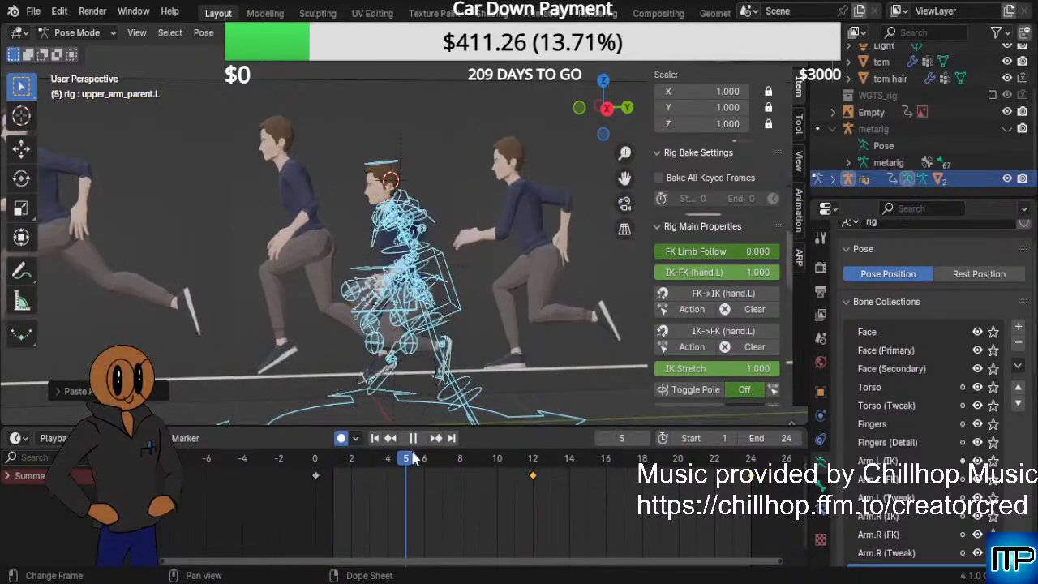
pyautogui.moveTo(726, 474); pyautogui.dragTo(317, 465)
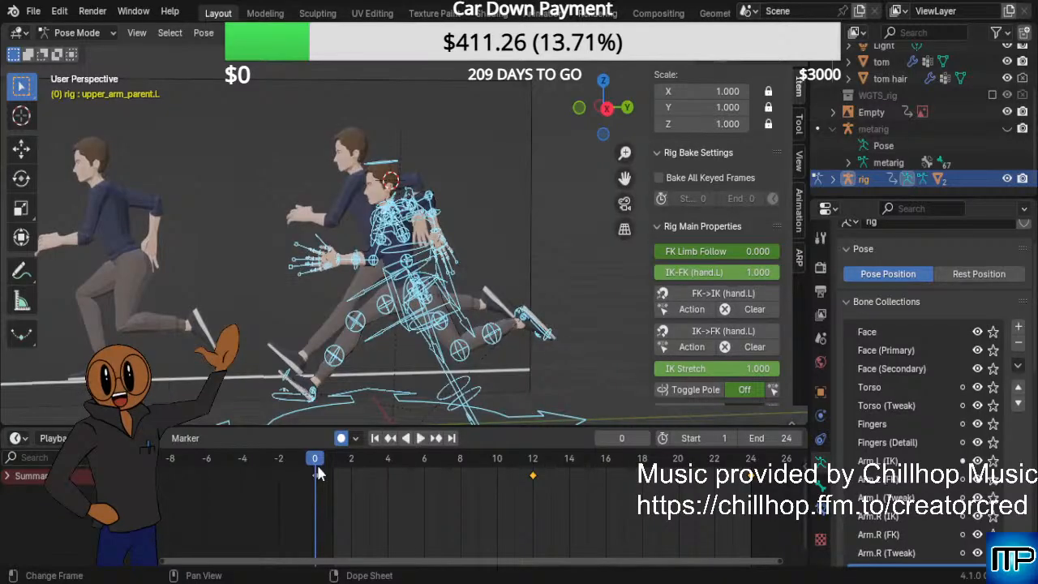
pyautogui.press('space')
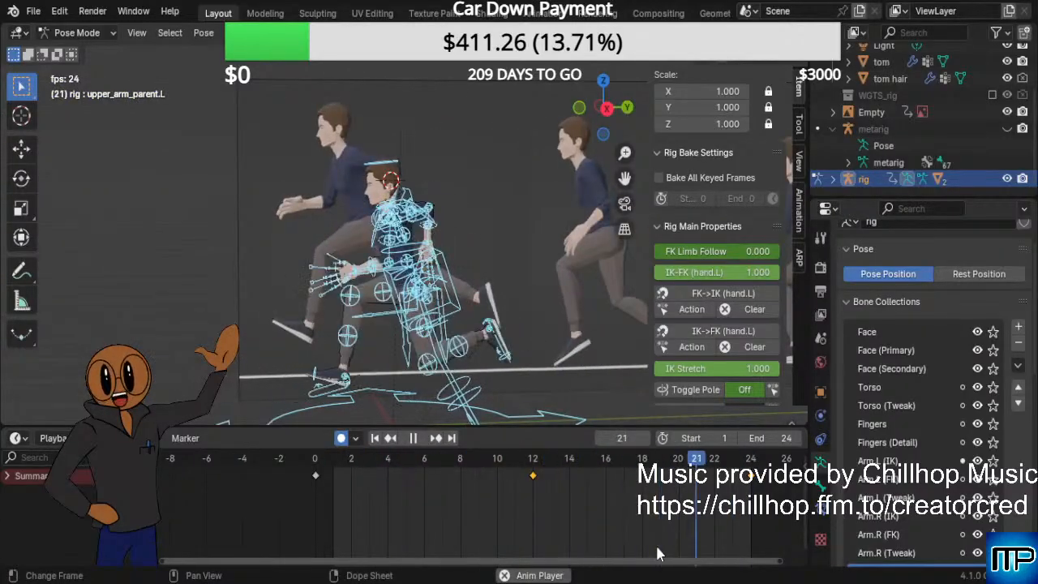
pyautogui.press('space')
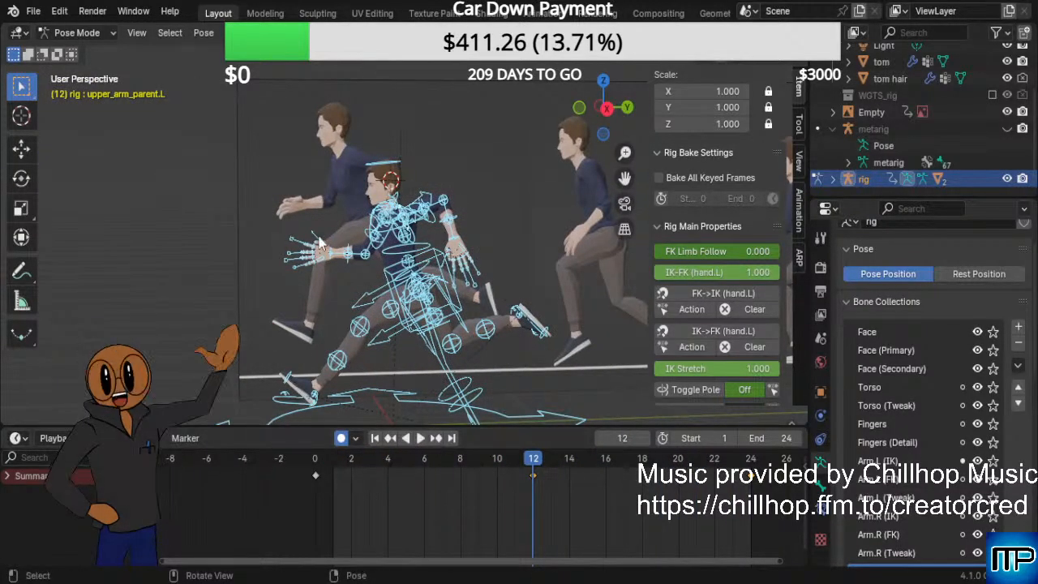
# Key the mirrored pose on all selected rig controls at frame 12 and replay the animation.
pyautogui.press('i')
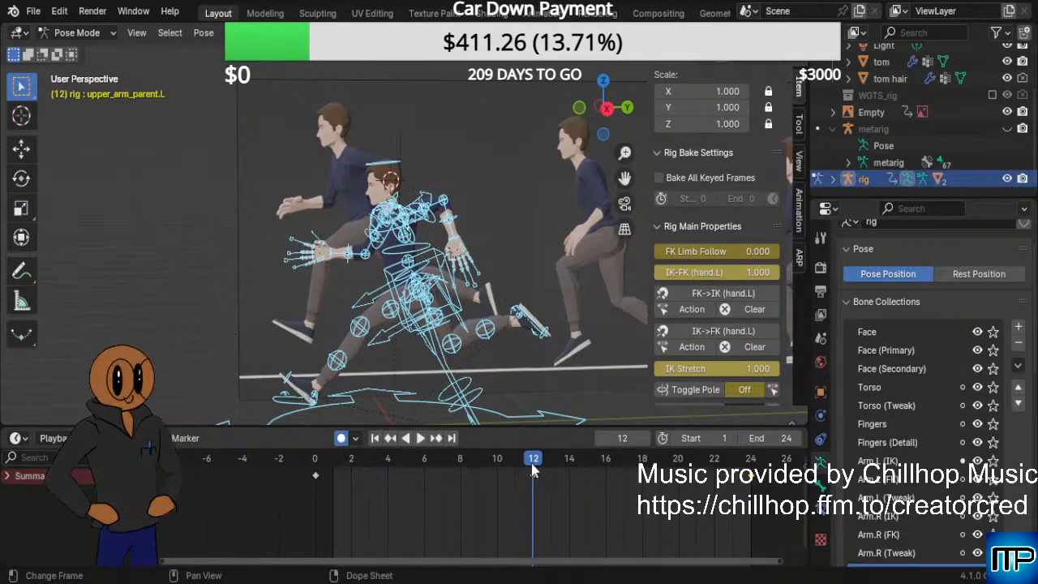
pyautogui.press('space')
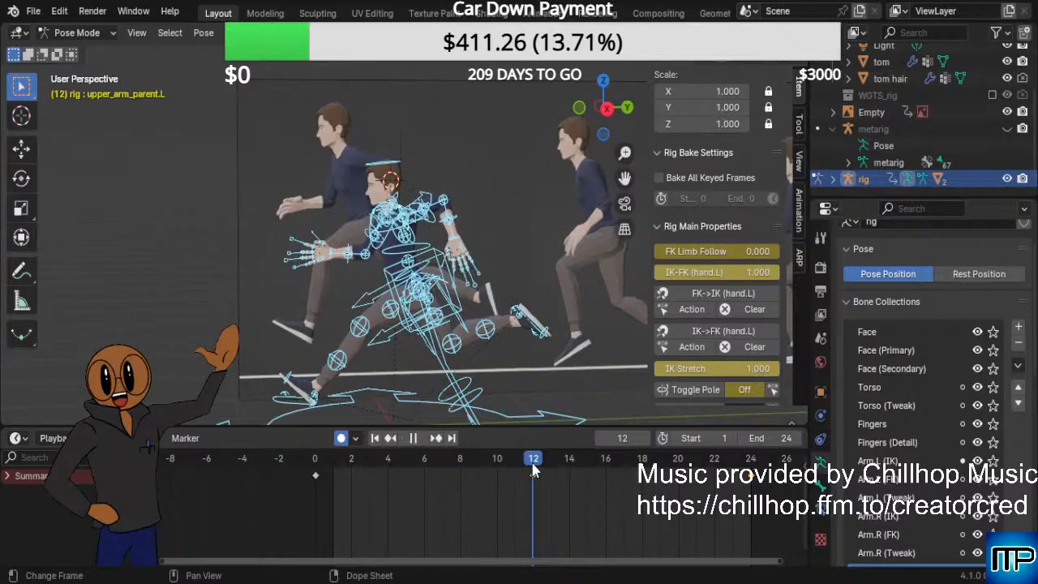
# Return the playhead to frame 0 and save the project under its existing file name.
pyautogui.moveTo(357, 459); pyautogui.dragTo(317, 457)
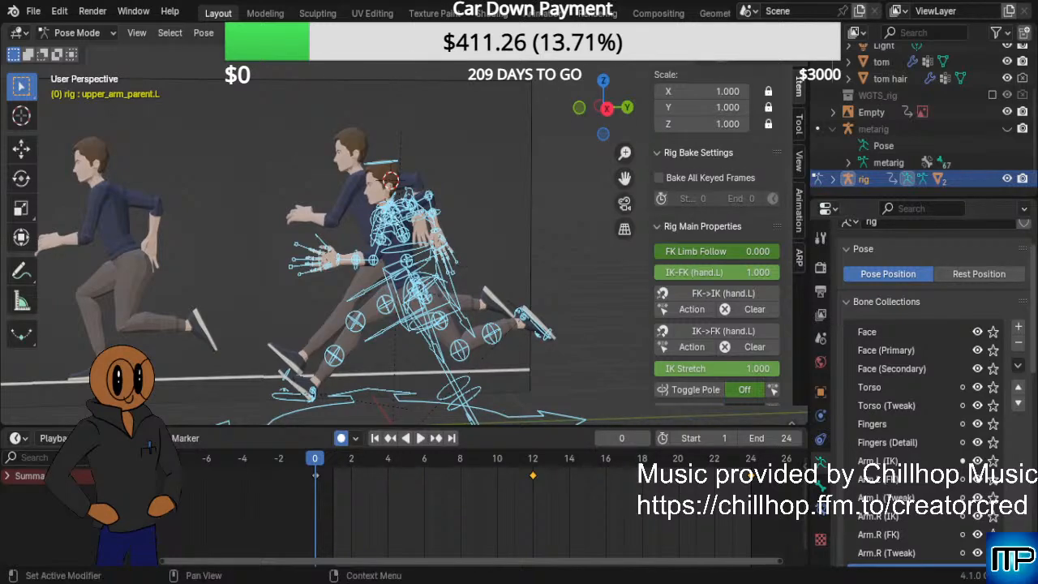
pyautogui.click(33, 11)
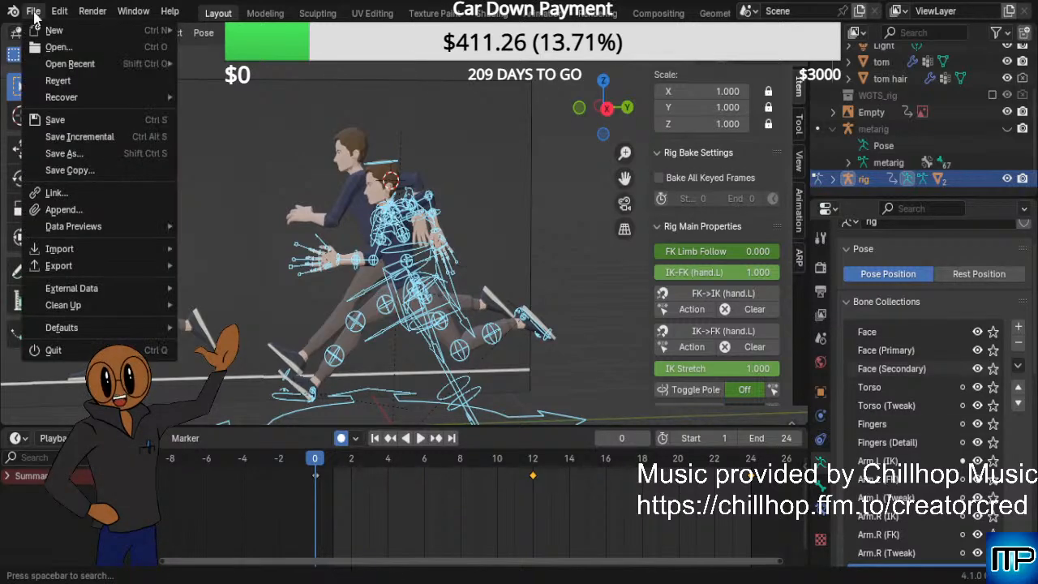
pyautogui.click(59, 119)
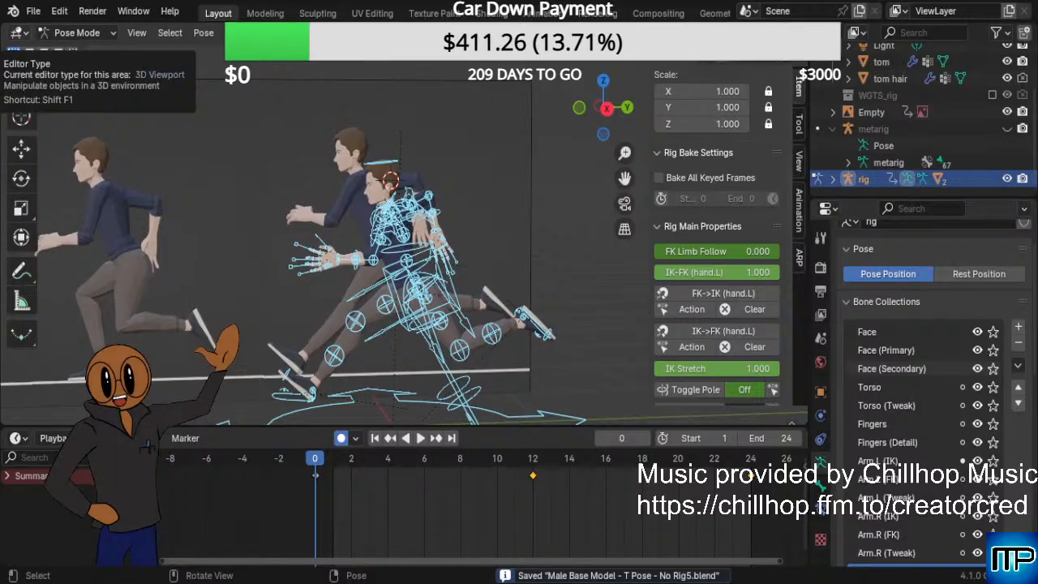